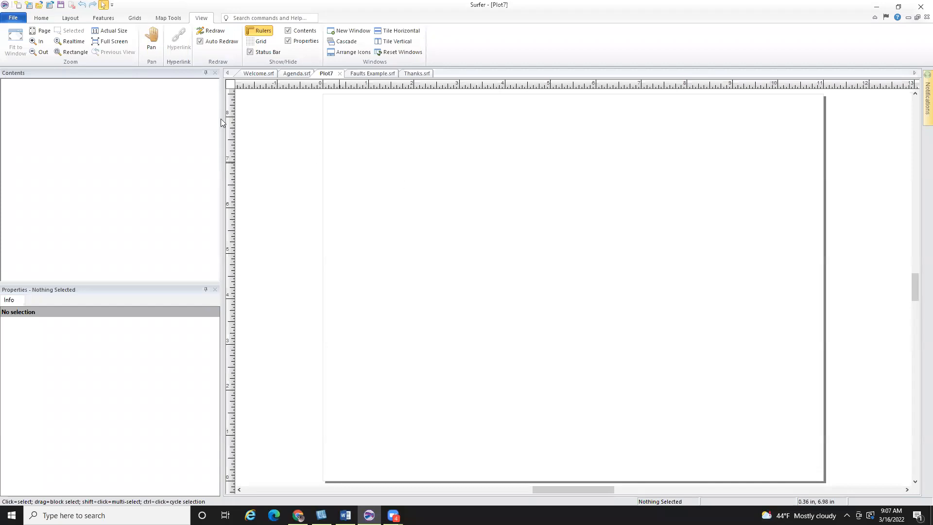
Create a base map of the US states from US48Alb.gsb in the Data folder.
left_click(40, 18)
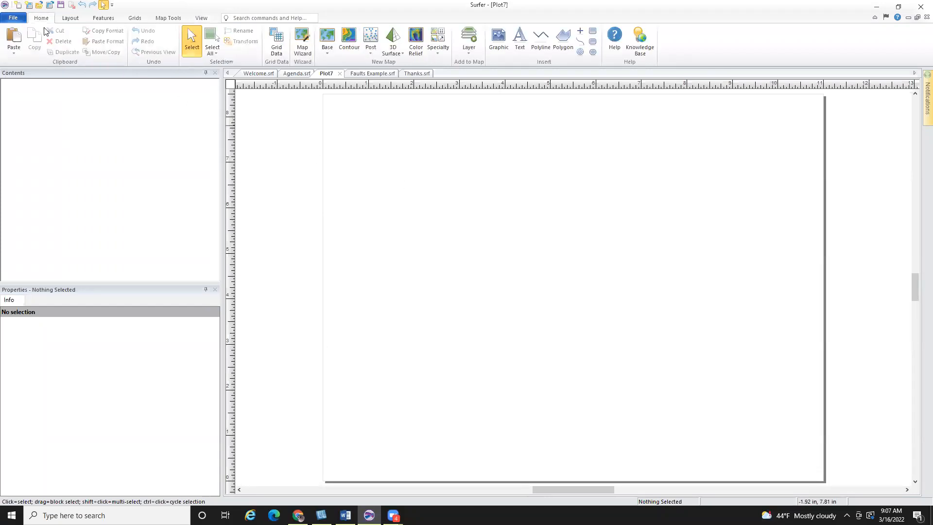
left_click(327, 39)
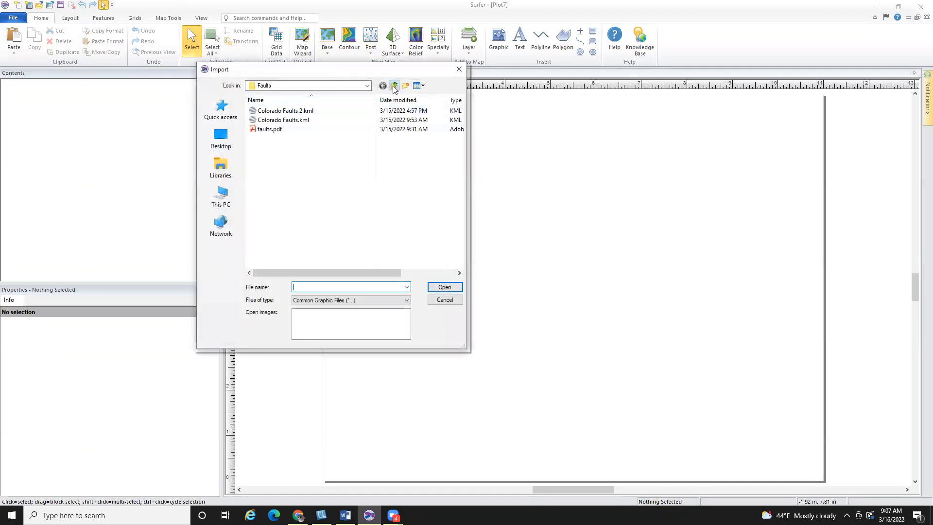
left_click(393, 86)
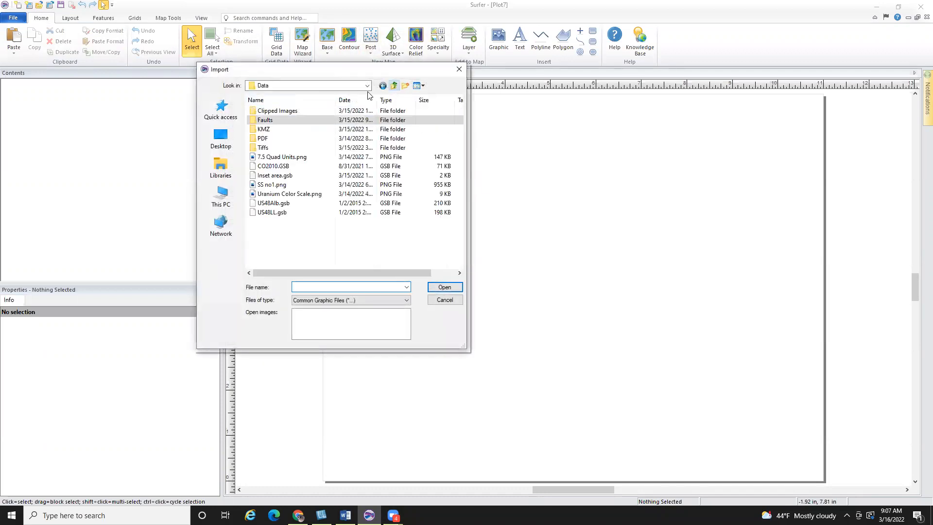
left_click(298, 203)
left_click(449, 292)
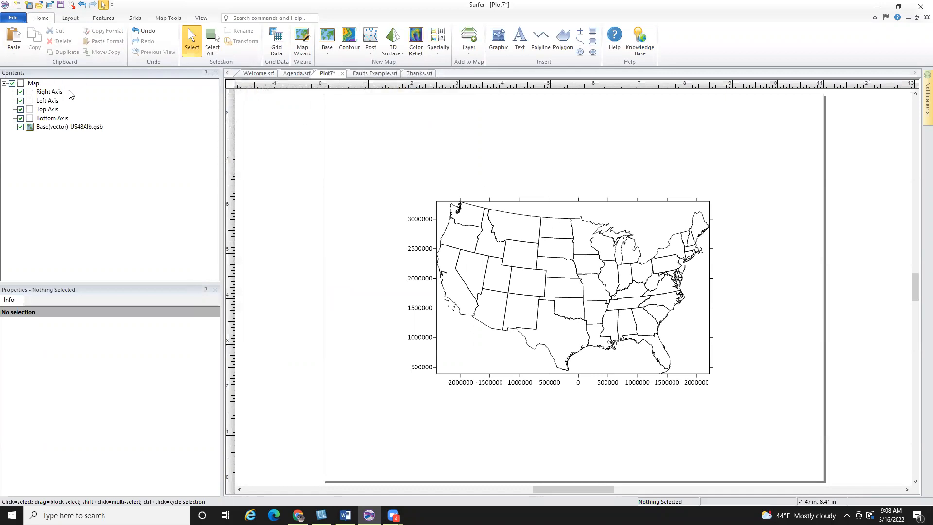
Start adding a base layer from an online server to the US states map.
left_click(202, 18)
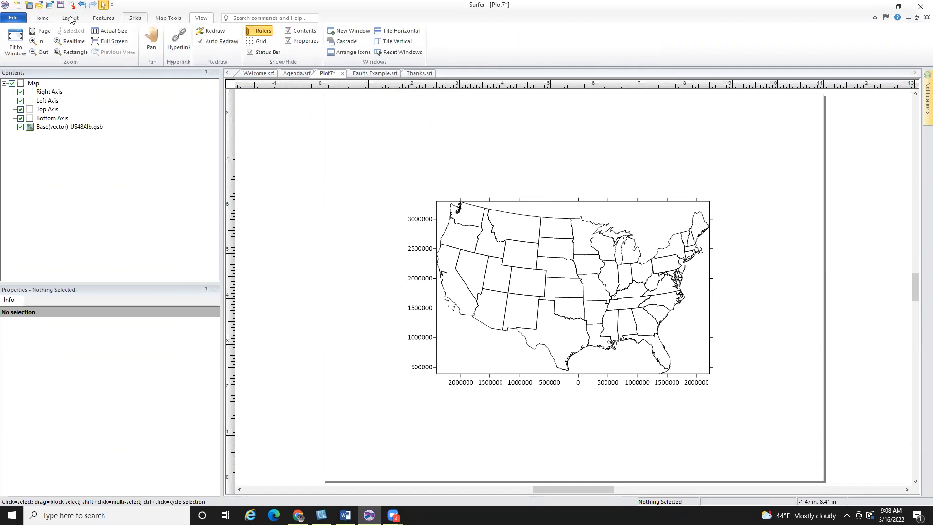
left_click(17, 39)
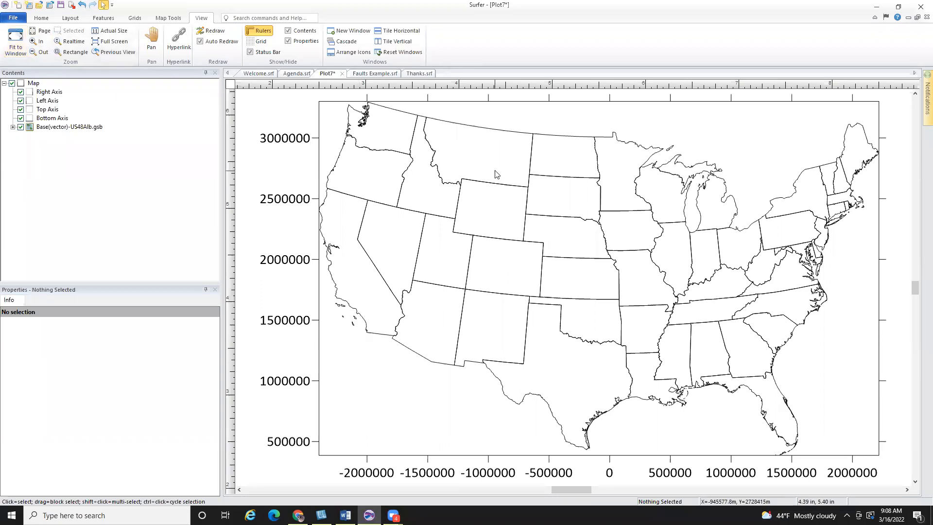
left_click(542, 111)
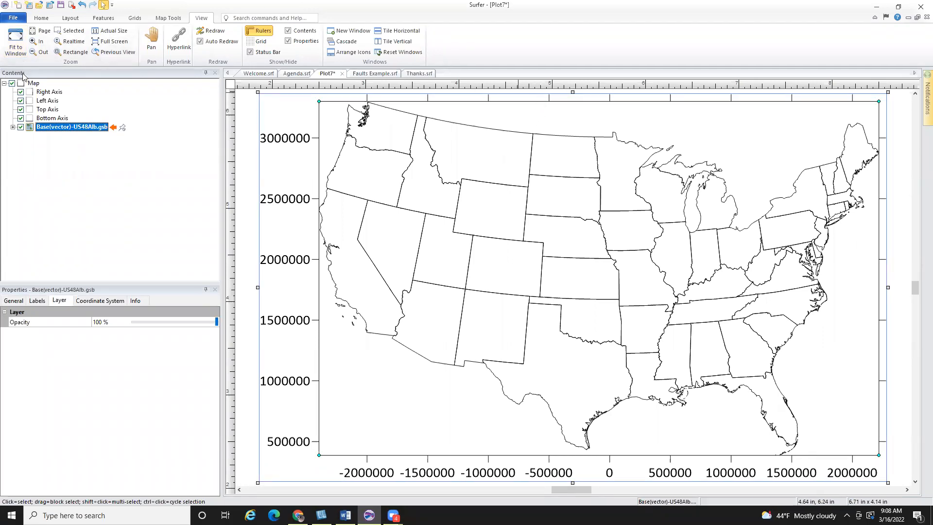
left_click(32, 83)
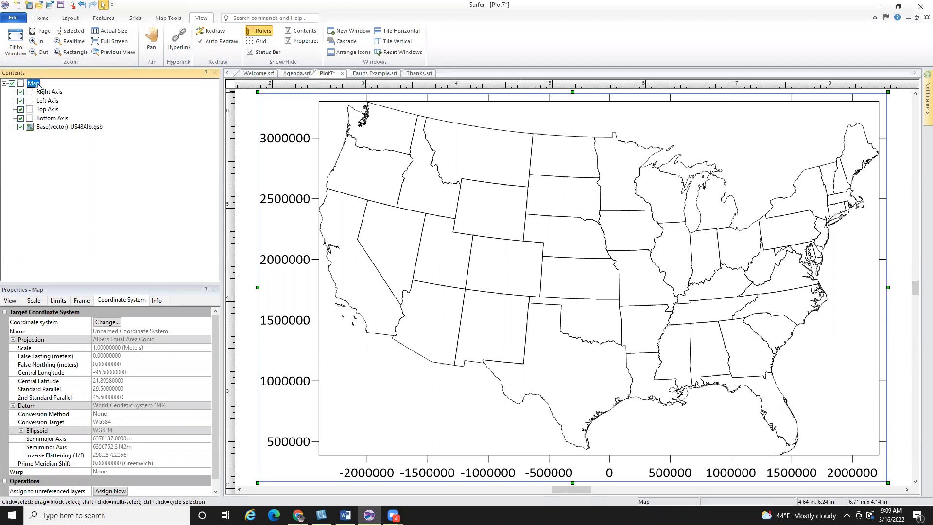
left_click(42, 18)
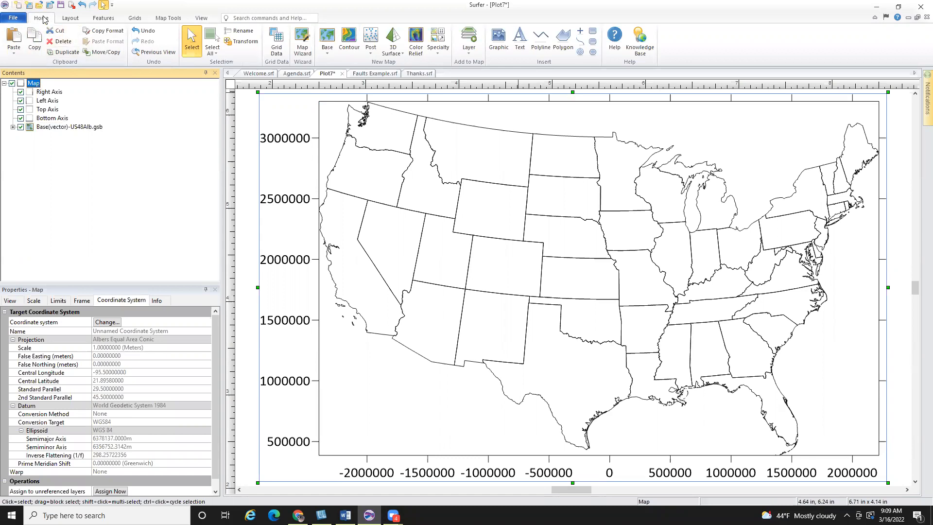
left_click(469, 53)
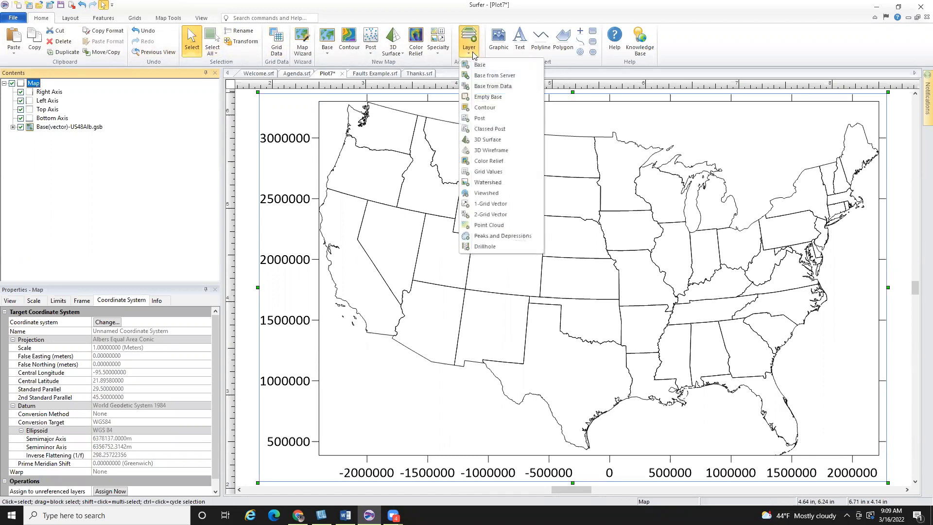
left_click(527, 79)
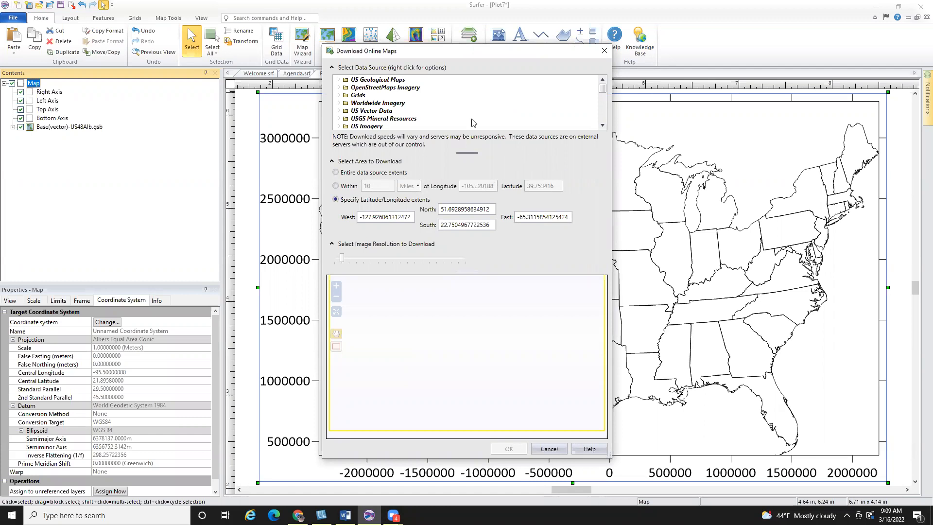
left_click_drag(461, 52, 440, 28)
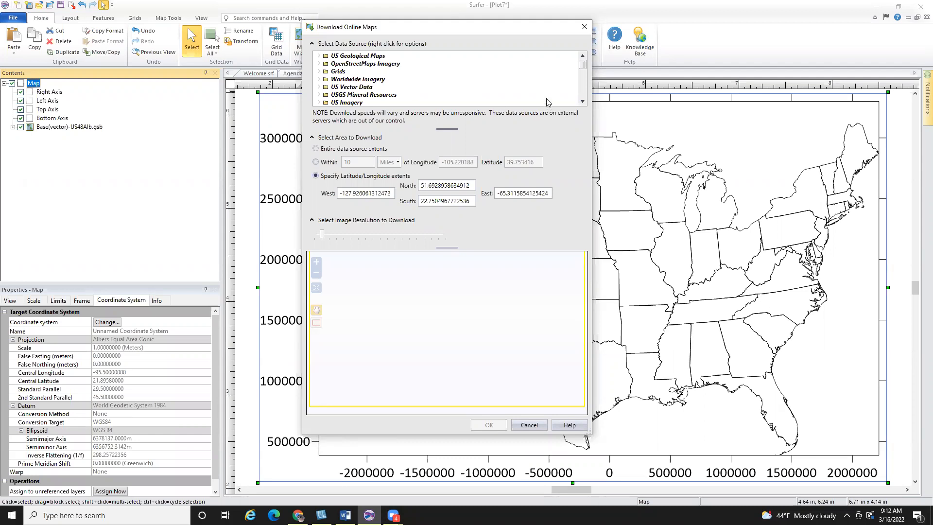
Choose Blue Marble World Elevation and Bathymetry Raster from the MapServer WMS Demo under World Imagery as the data source.
left_click(583, 101)
left_click(583, 101)
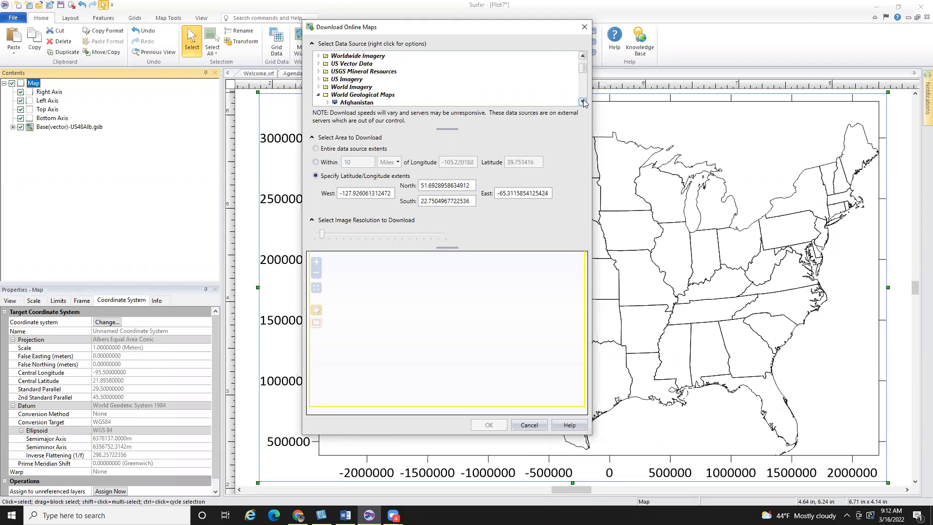
left_click(319, 93)
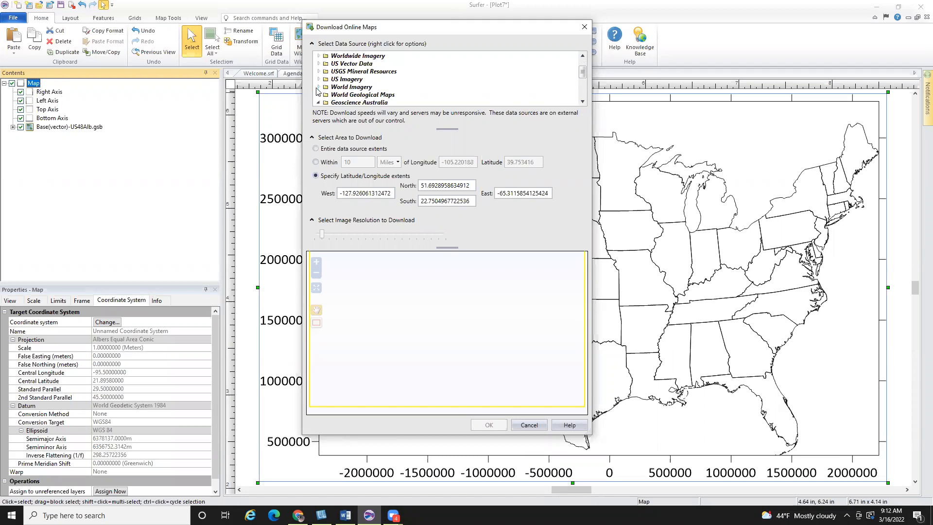
left_click(319, 87)
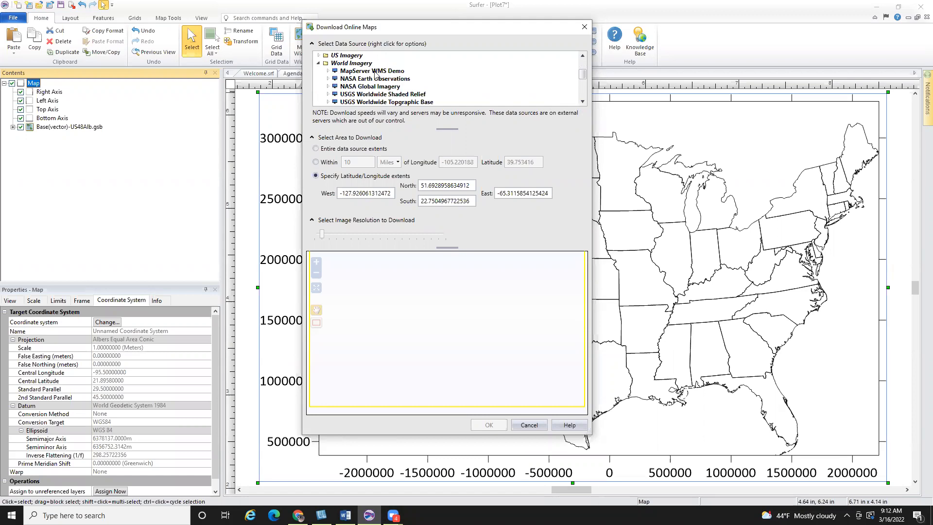
left_click(328, 72)
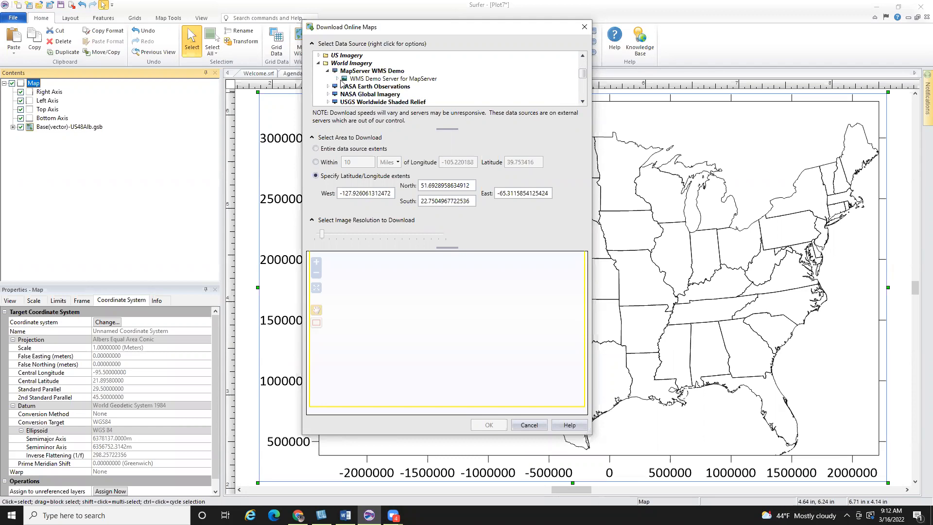
left_click(338, 79)
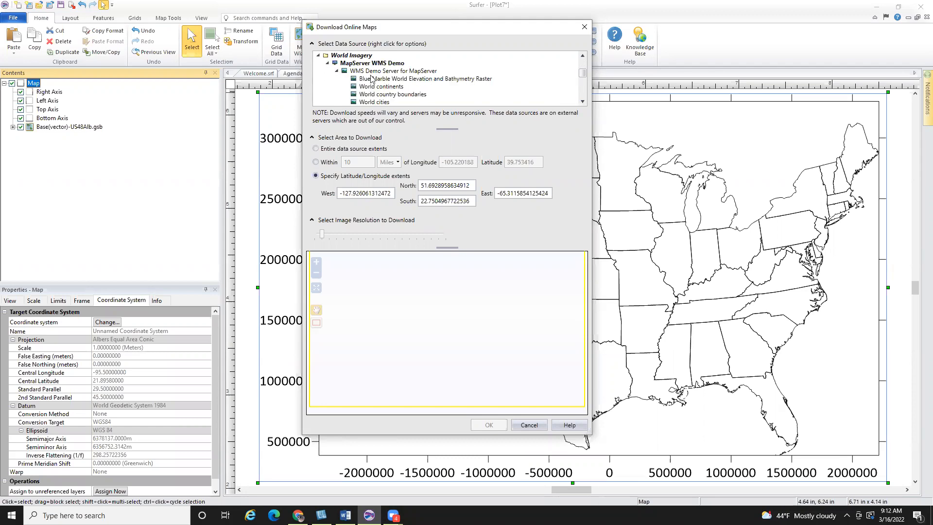
left_click(460, 79)
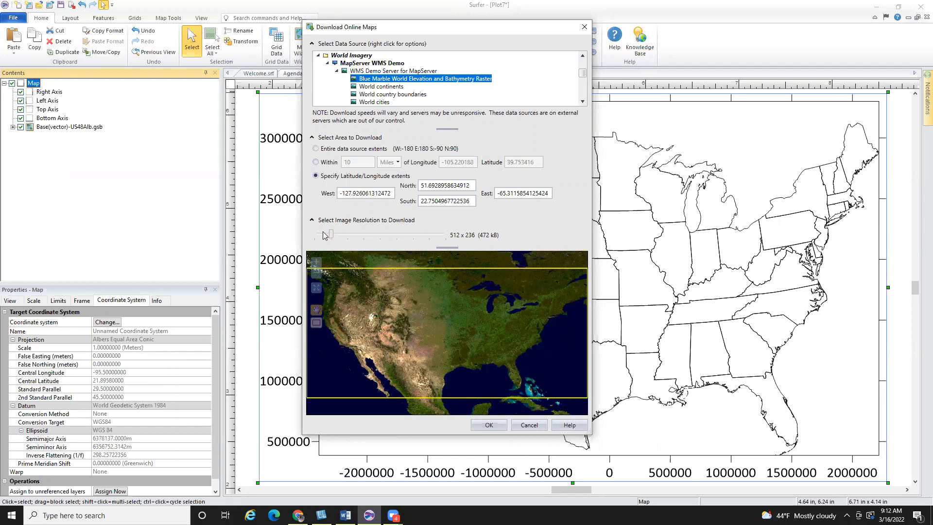
Raise the image download resolution and add the Blue Marble layer without adjusting the map limits.
left_click(366, 233)
left_click(379, 234)
left_click(489, 425)
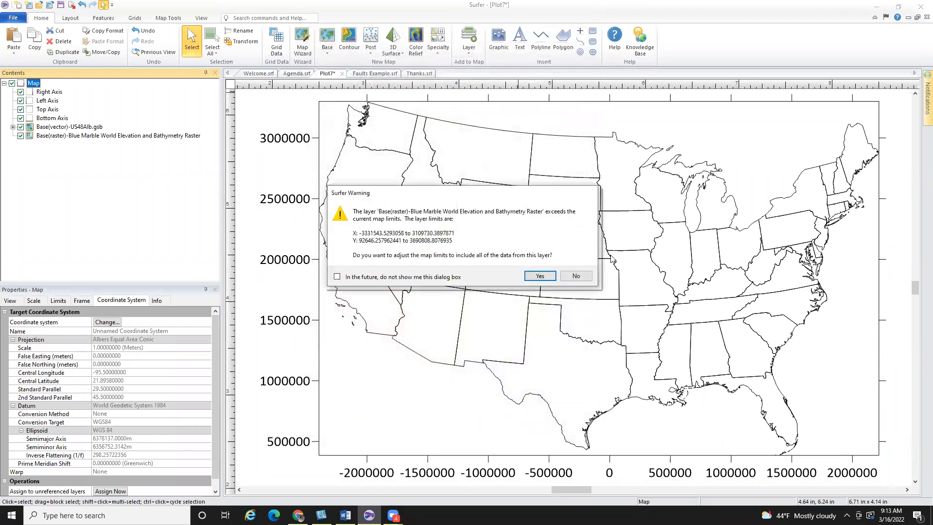
left_click_drag(503, 194, 491, 165)
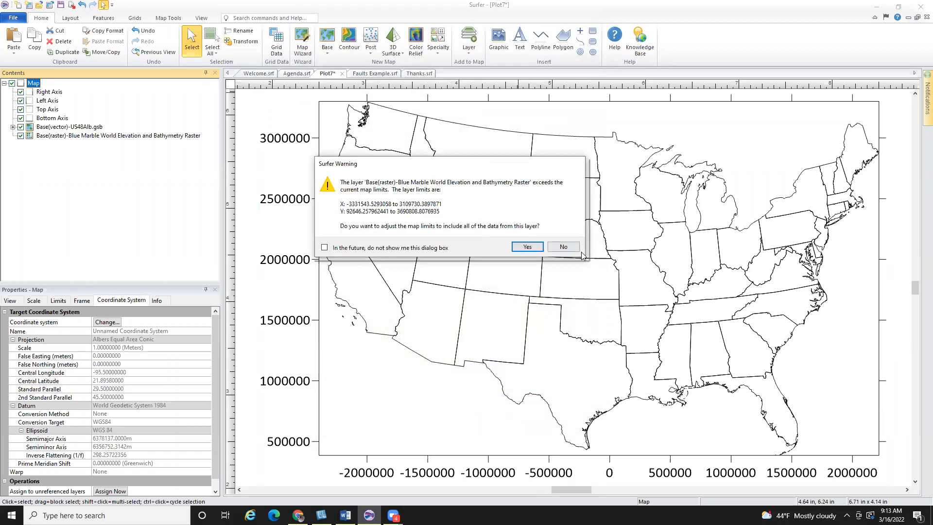
left_click(563, 247)
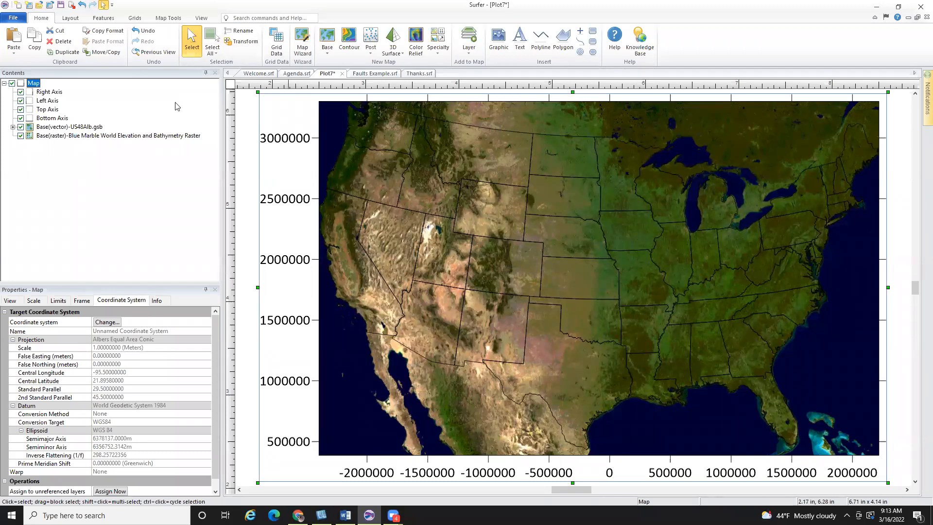
Set the line color of the US48Alb.gsb state boundaries layer to White.
left_click(99, 127)
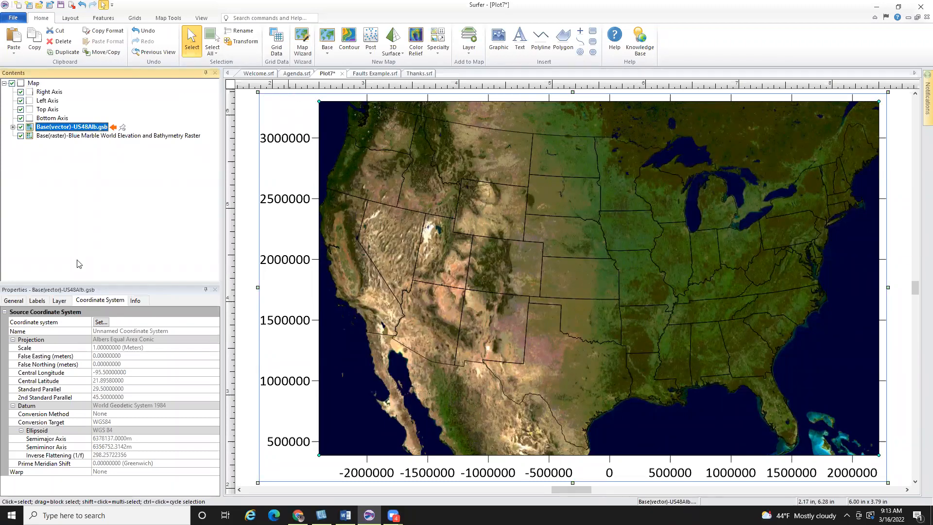
left_click(13, 301)
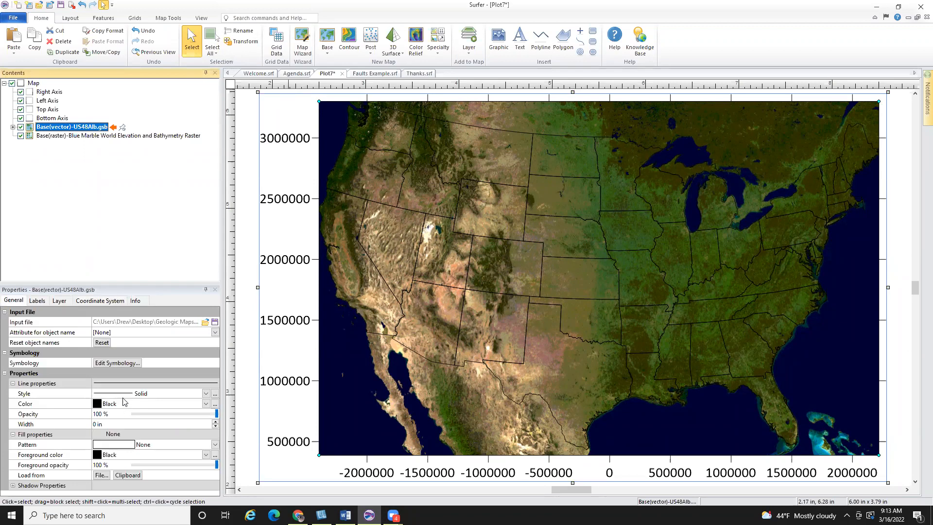
left_click(103, 405)
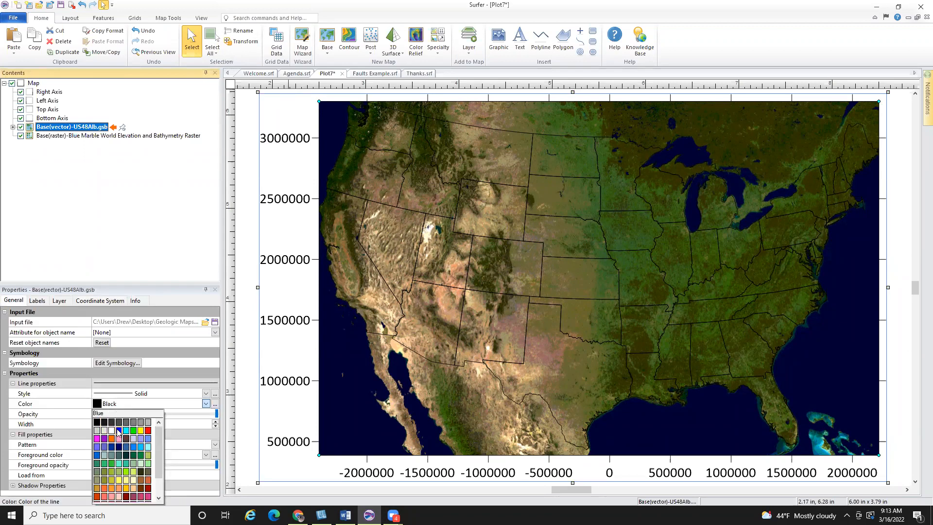
left_click(111, 430)
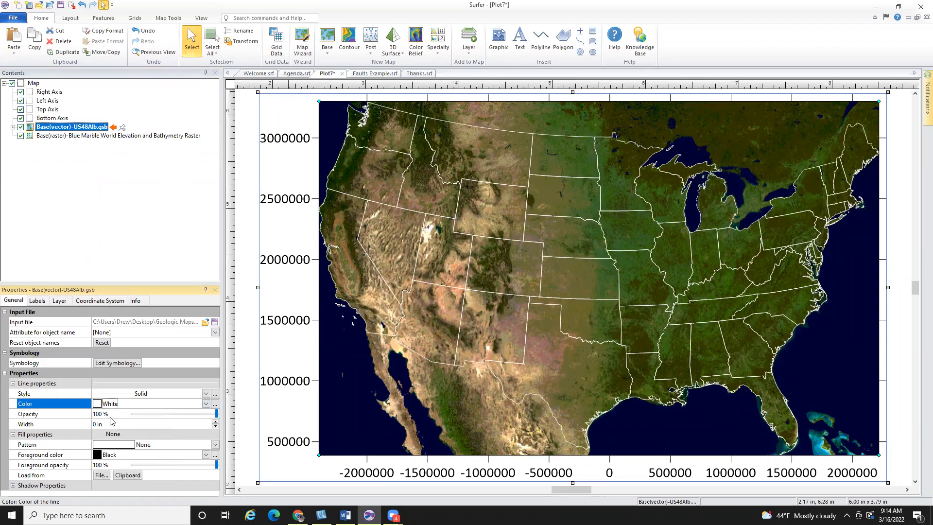
Set the opacity of the Blue Marble raster layer to 55 %.
left_click(153, 136)
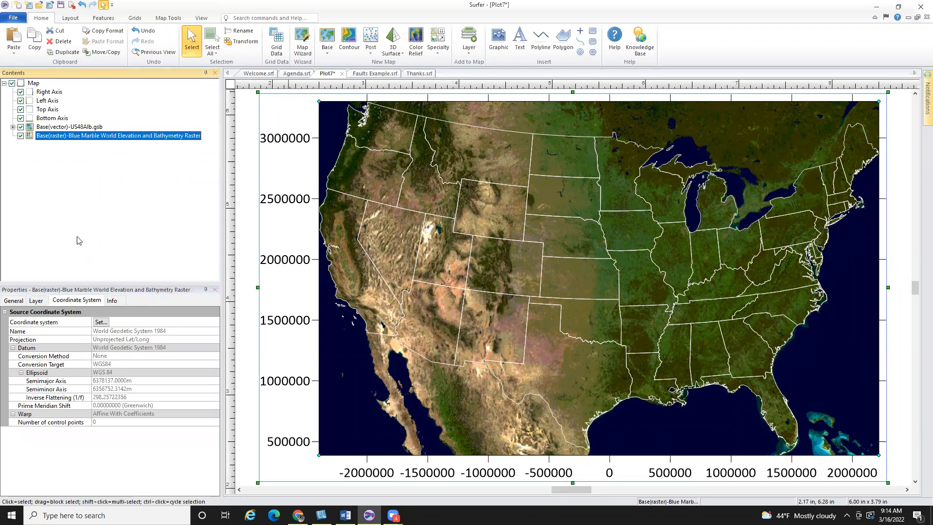
left_click(43, 303)
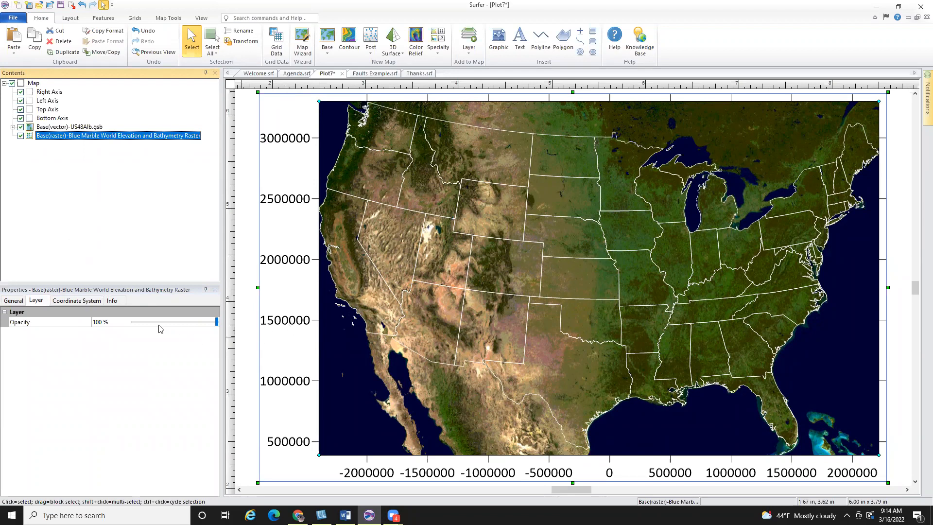
left_click(87, 325)
type("55")
key("Return")
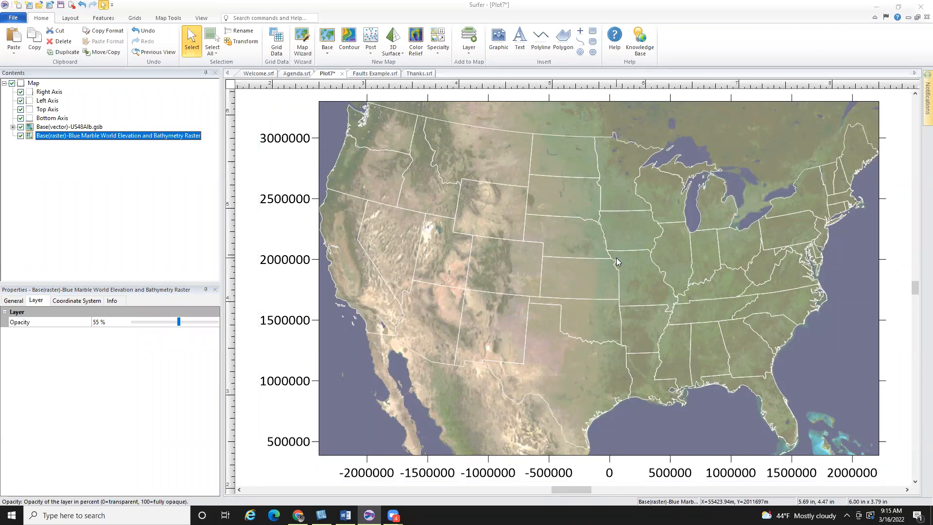
Start adding a server-based base layer to the selected map and expand the US Geological Maps data sources.
left_click(34, 84)
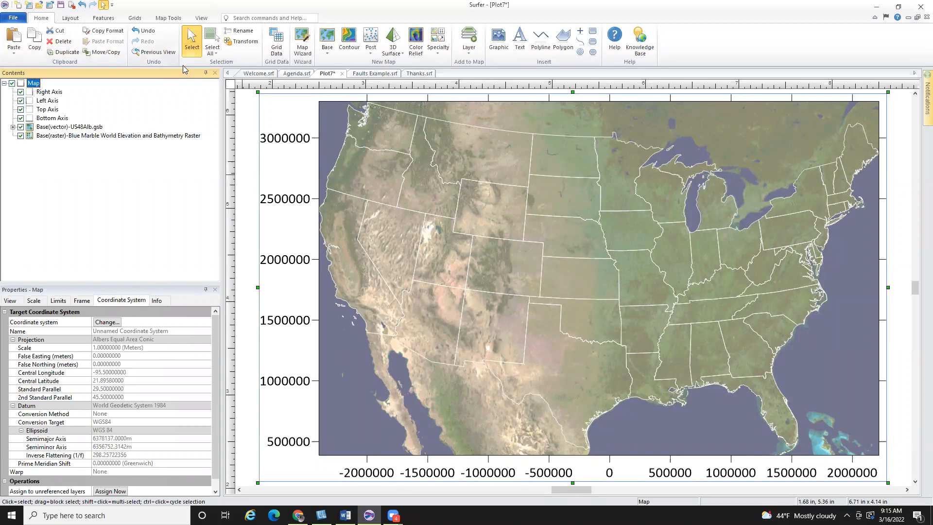
left_click(469, 44)
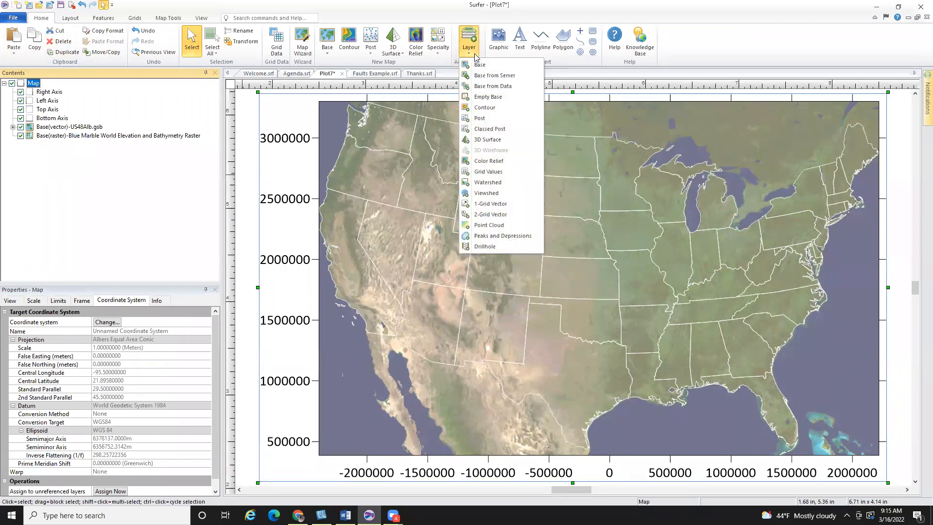
left_click(525, 77)
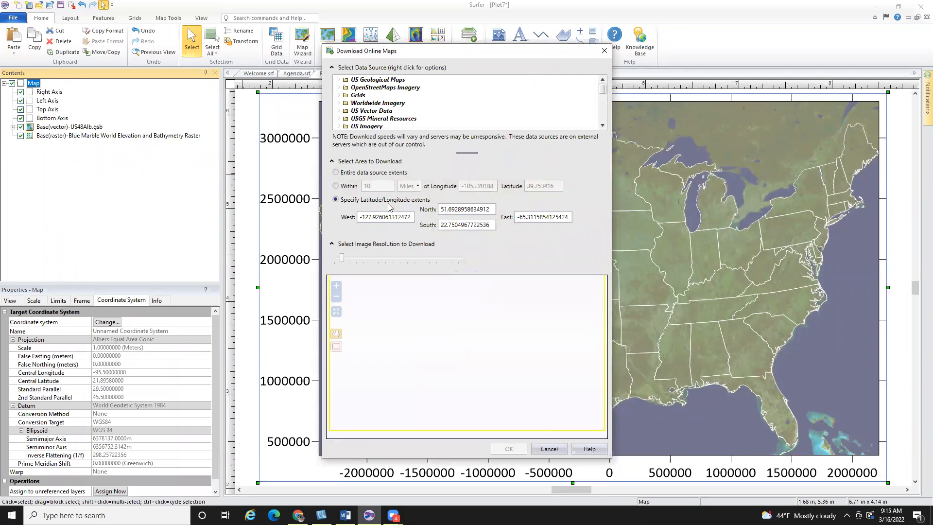
left_click(340, 80)
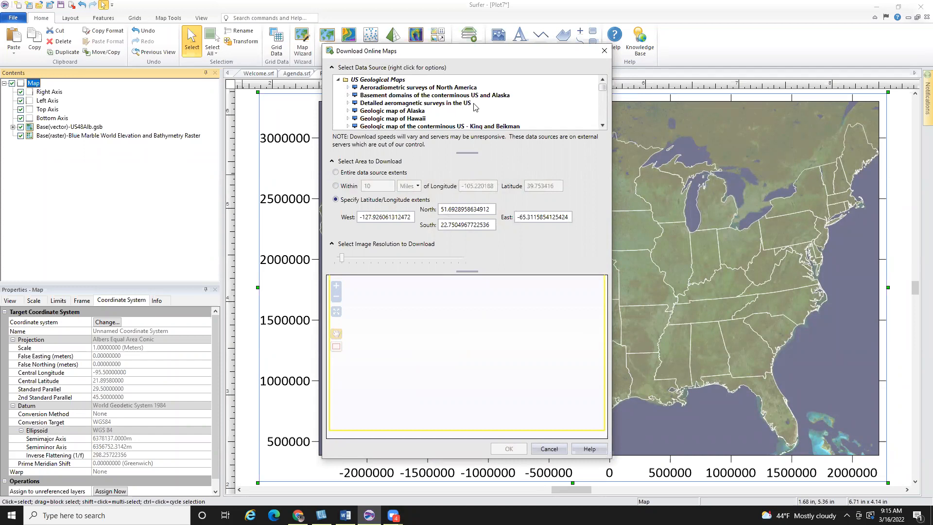
left_click_drag(477, 52, 231, 32)
Preview the combined, Uranium, Thorium and Potassium layers of the Aeroradiometric surveys of North America.
left_click(103, 68)
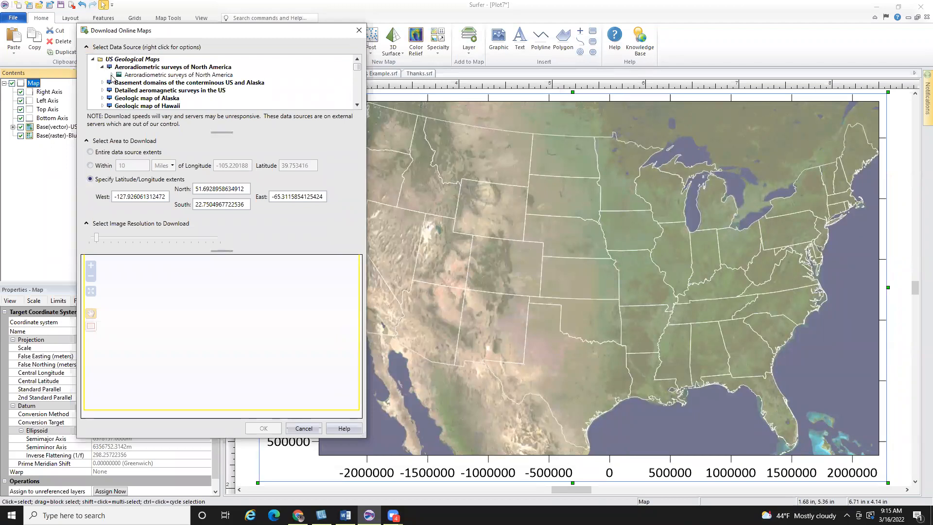
left_click(112, 75)
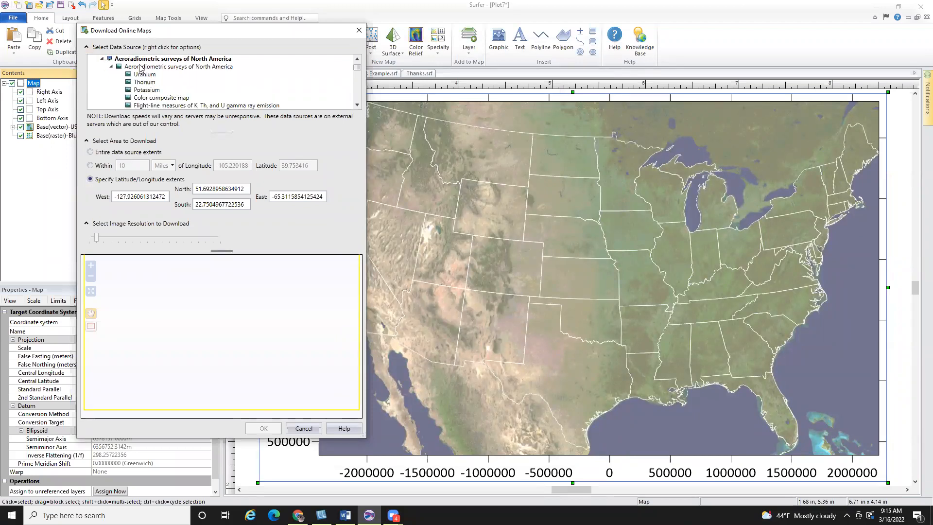
left_click(209, 68)
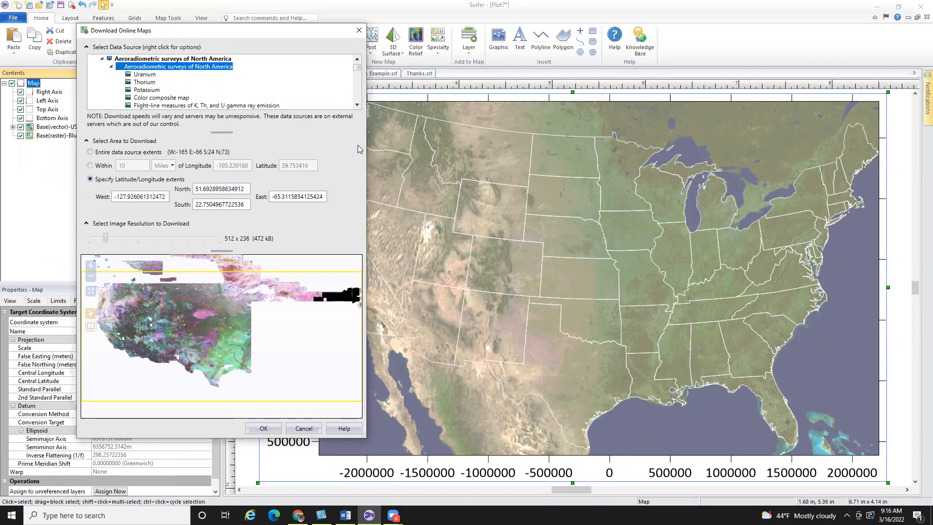
left_click(143, 75)
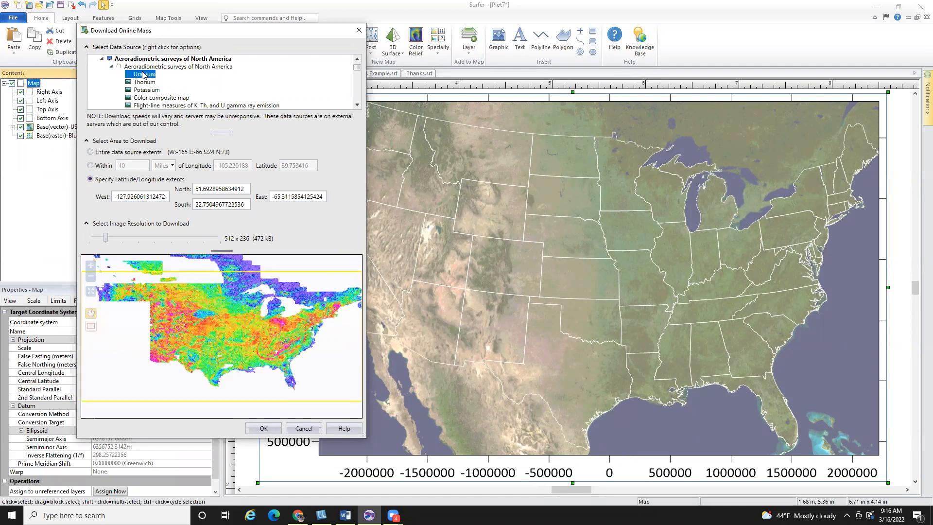
left_click(144, 83)
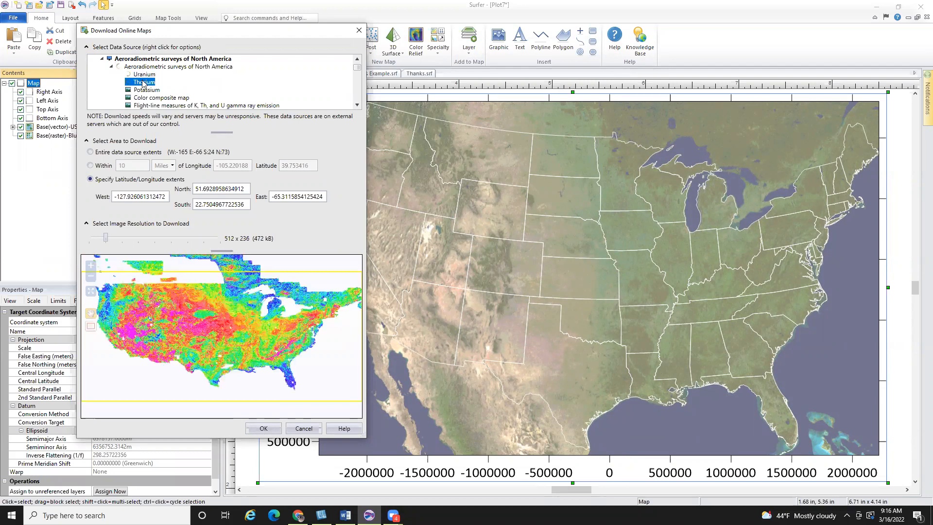
left_click(145, 90)
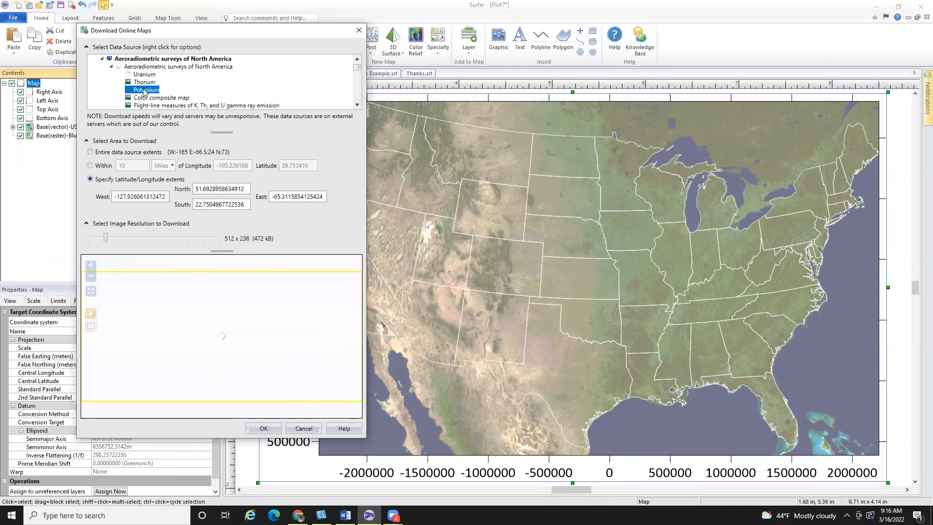
left_click(113, 68)
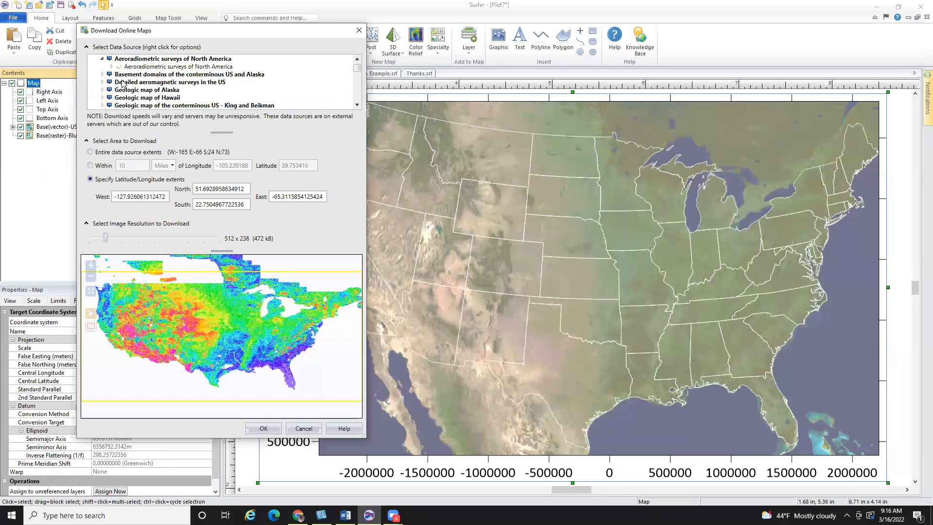
Preview the two grids under New-ESRI Grids in the Magnetic anomaly map of North America.
scroll(120, 84, "down", 3)
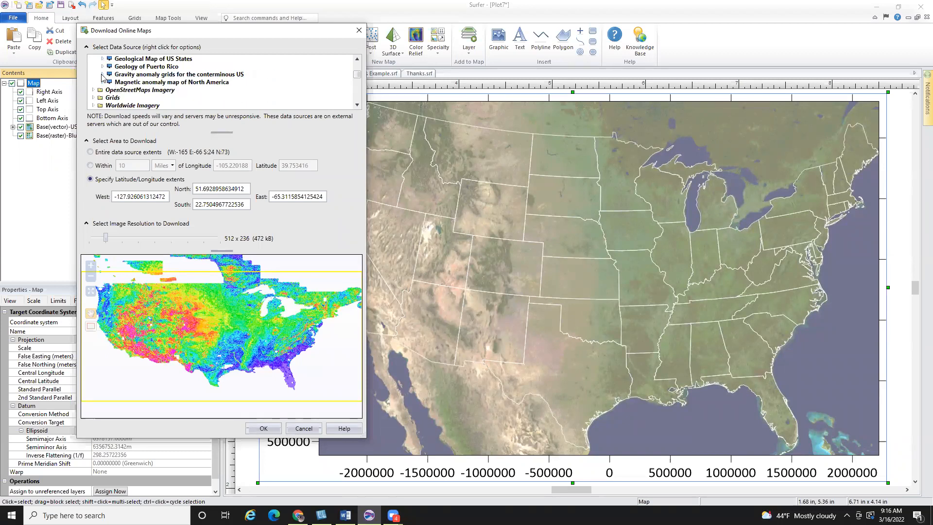
left_click(103, 82)
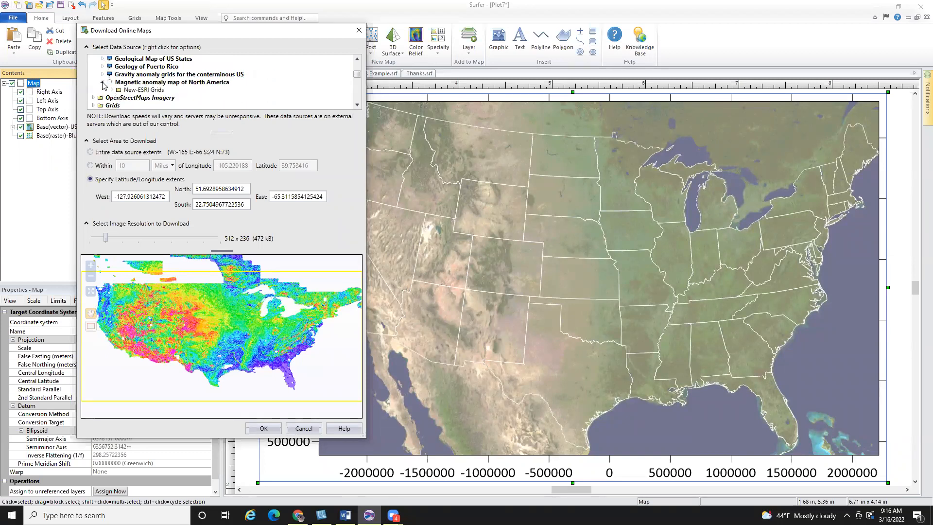
left_click(112, 90)
left_click(145, 97)
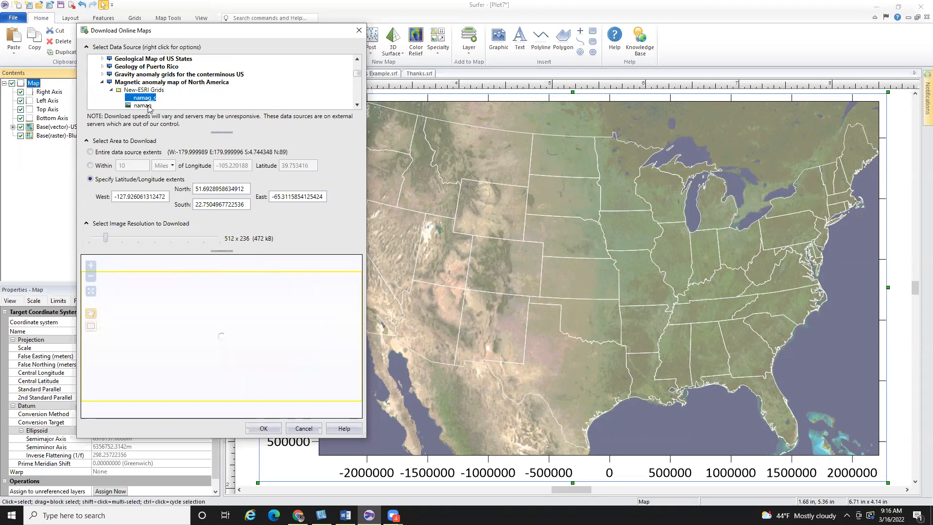
left_click(142, 106)
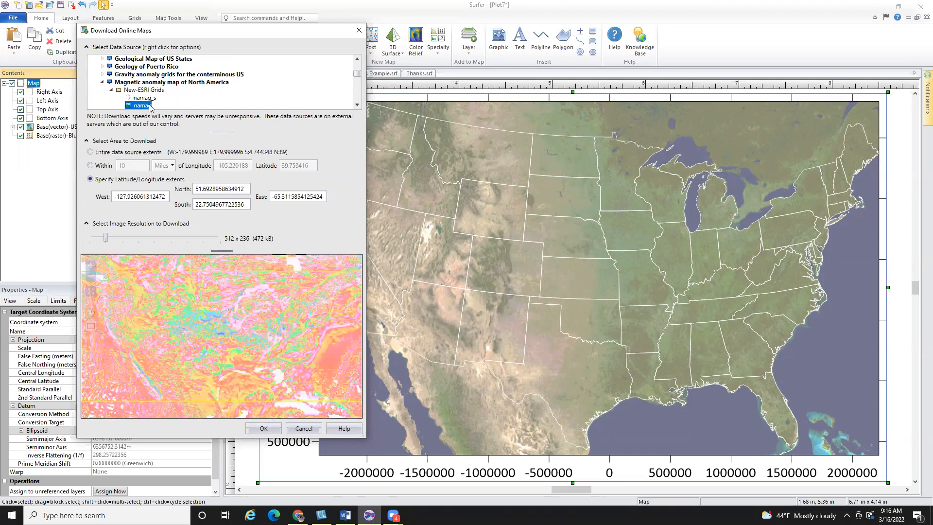
Preview the Isostatic and Bouguer anomaly layers in the Gravity anomaly grids for the conterminous US.
left_click(102, 74)
left_click(112, 82)
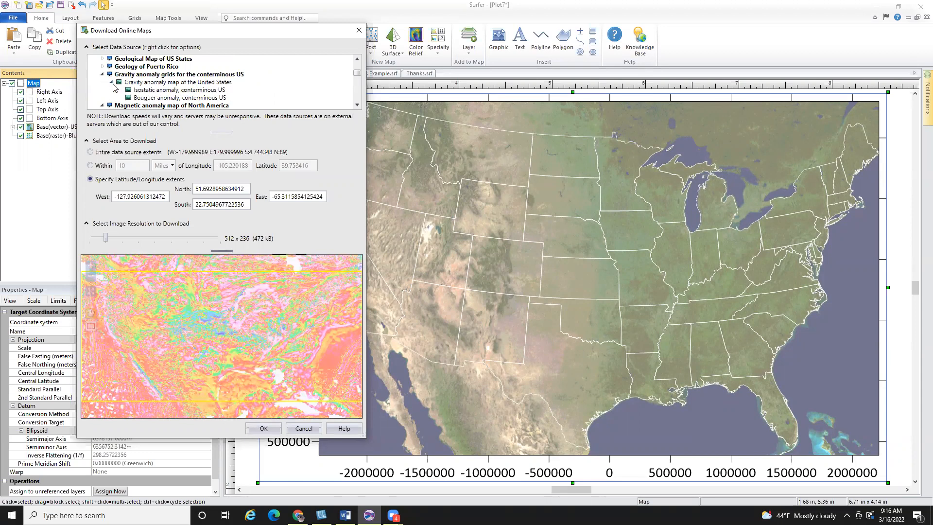
left_click(170, 91)
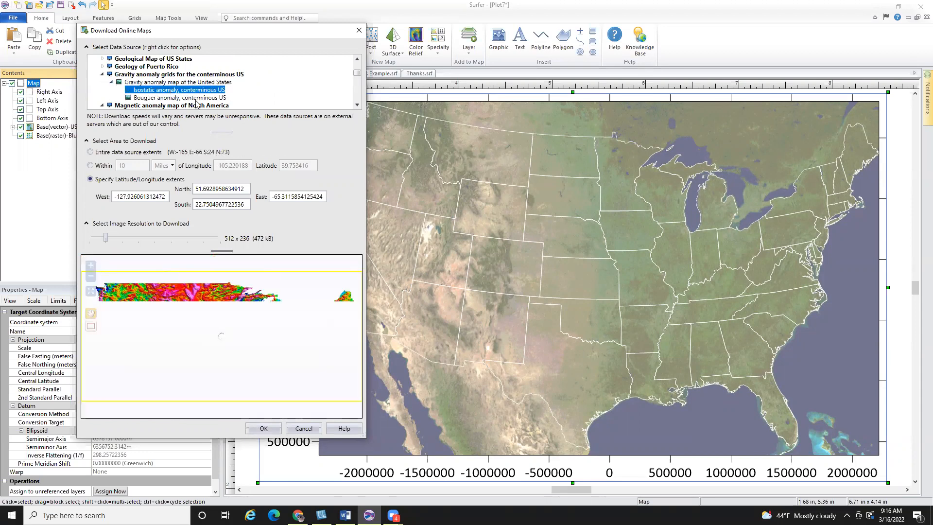
Preview KB_Geology and KB_Faults from the King and Beikman conterminous US geologic map, and choose KB_Geology as the data source.
scroll(189, 97, "up", 2)
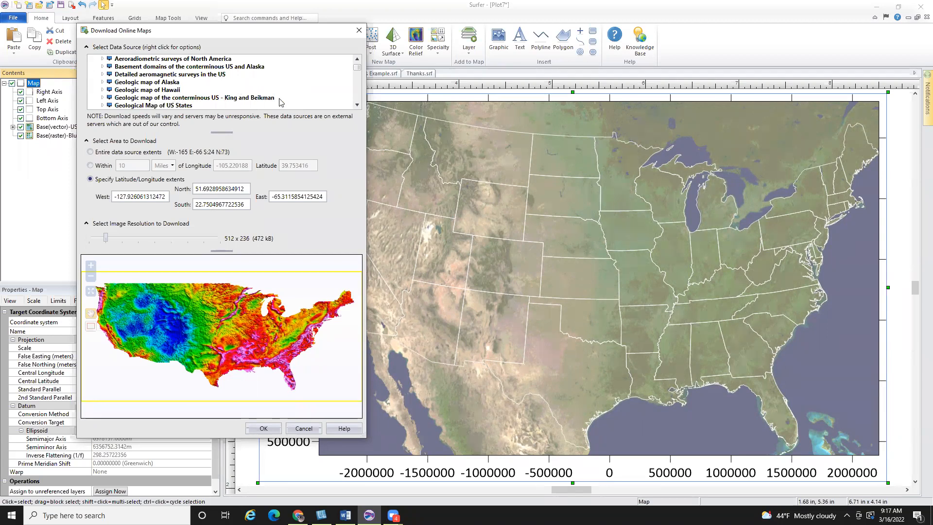
scroll(266, 92, "down", 2)
scroll(260, 85, "up", 2)
double_click(176, 98)
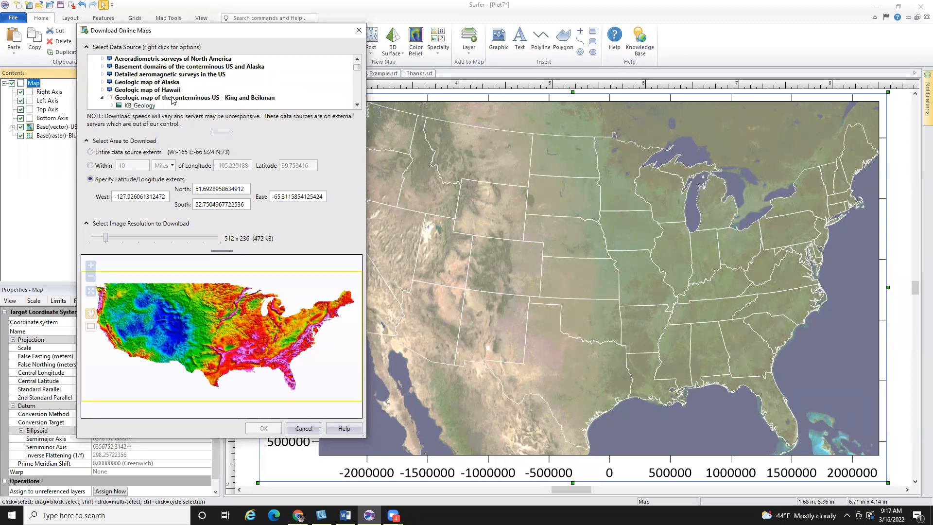
left_click(111, 82)
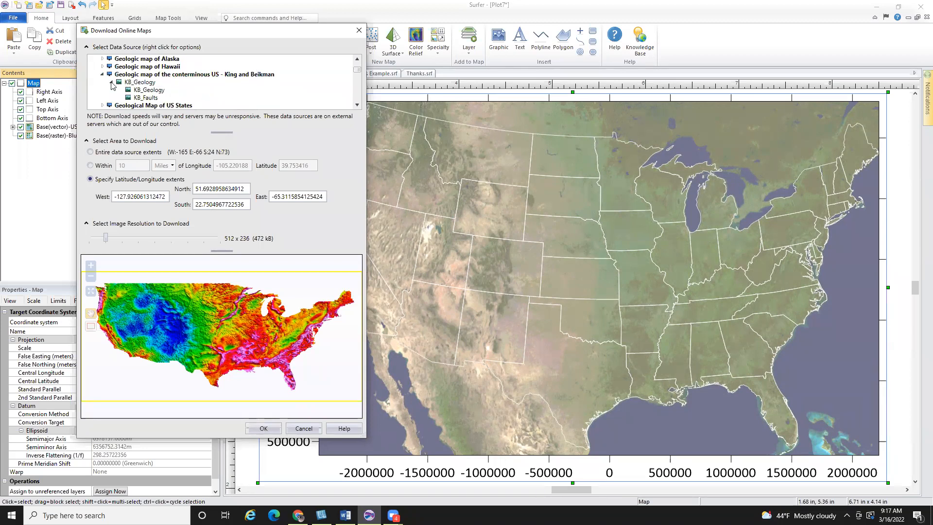
left_click(154, 90)
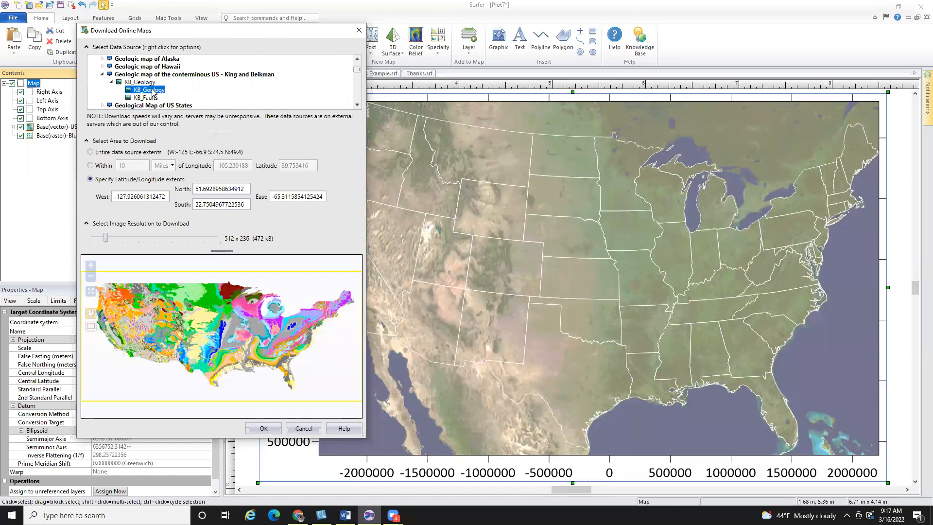
left_click(151, 98)
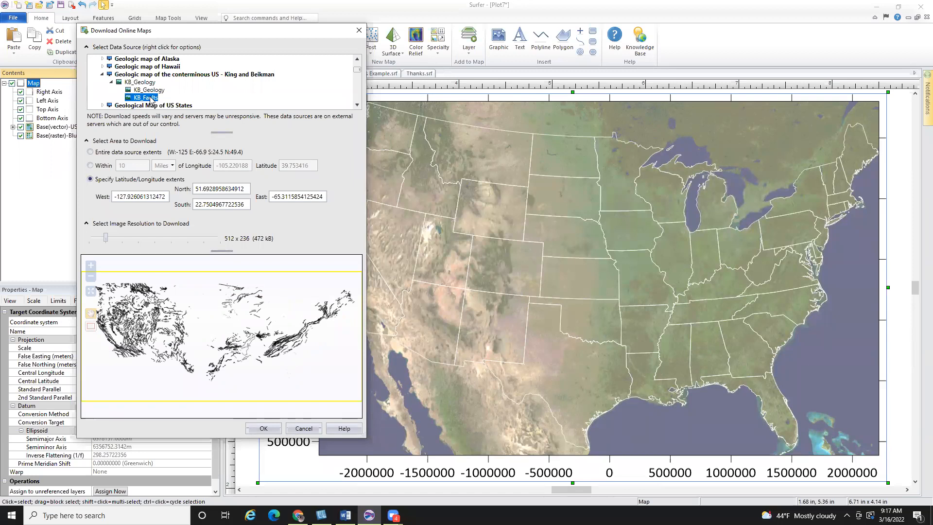
left_click(162, 91)
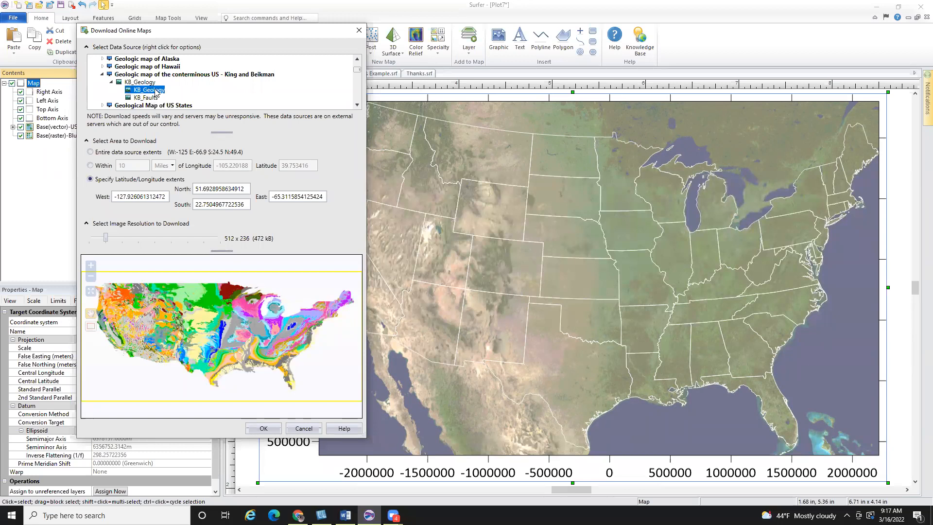
Raise the image download resolution to 4096 x 1893 and add the KB_Geology layer without adjusting the map limits.
left_click(156, 237)
left_click_drag(274, 28, 279, 24)
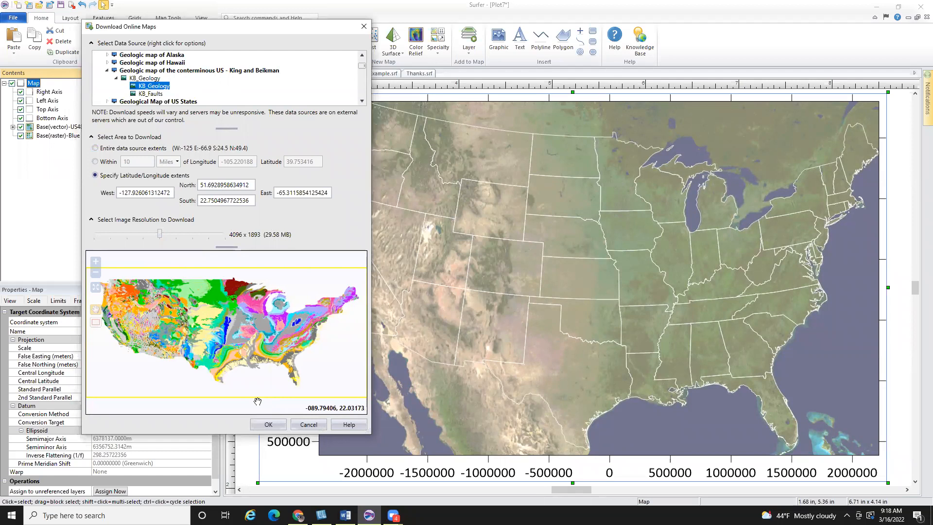
left_click(268, 425)
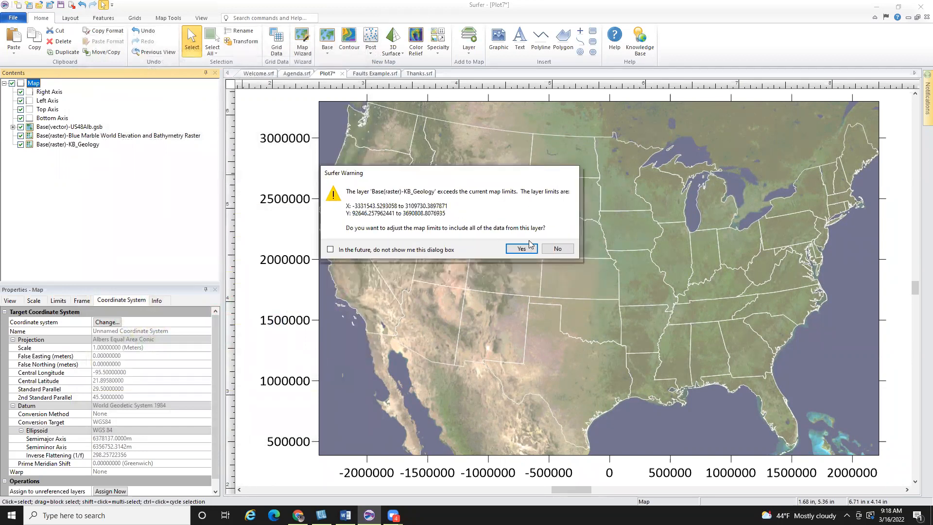
left_click(562, 248)
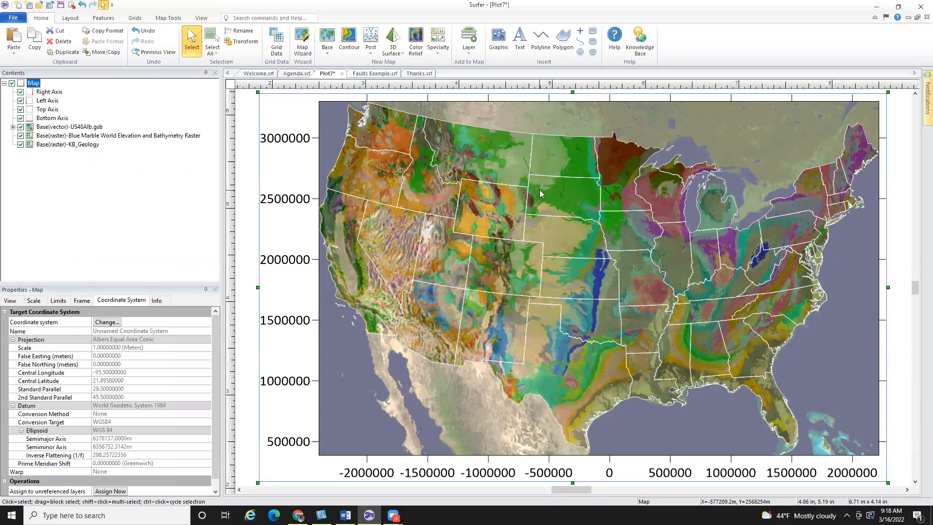
Move the KB_Geology raster layer above the Blue Marble layer and below the US48Alb.gsb state boundaries.
left_click(60, 148)
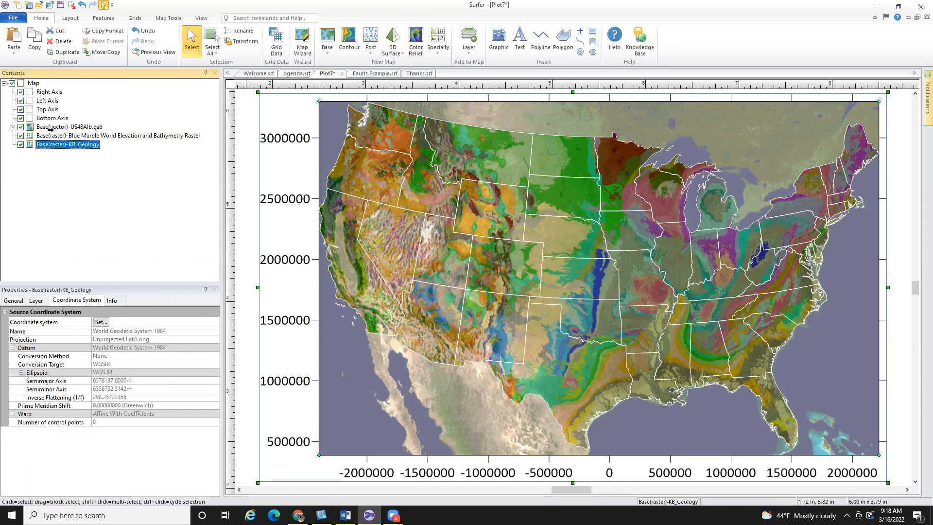
left_click_drag(51, 129, 54, 134)
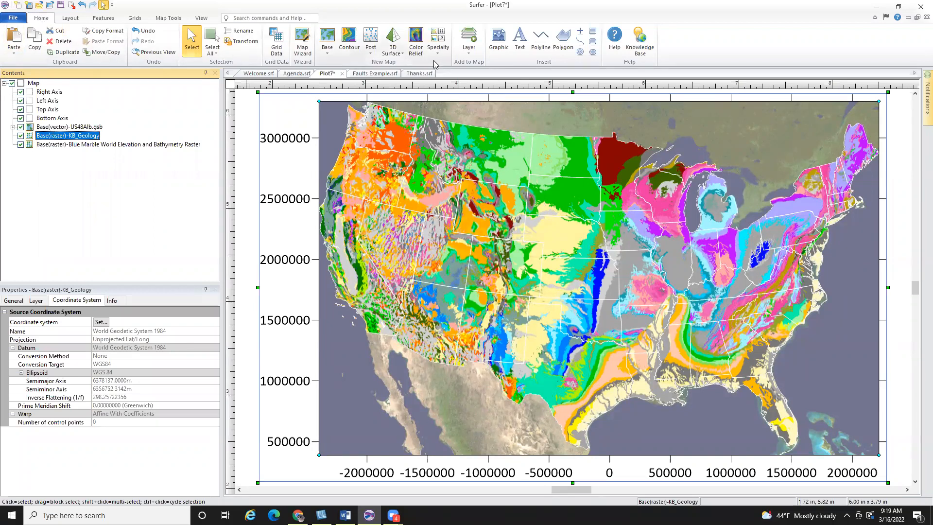
Start another server-based layer and choose KB_Faults from the King and Beikman geologic map of the conterminous US.
left_click(469, 53)
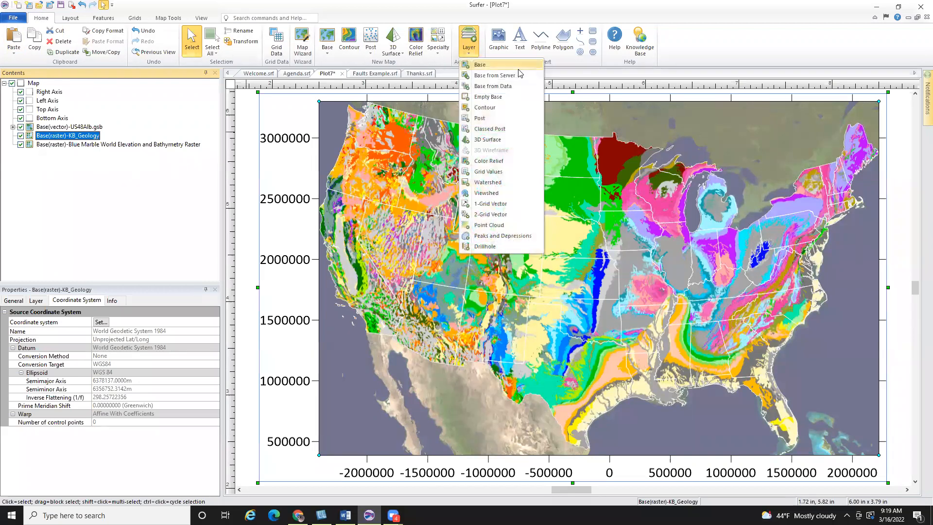
left_click(522, 75)
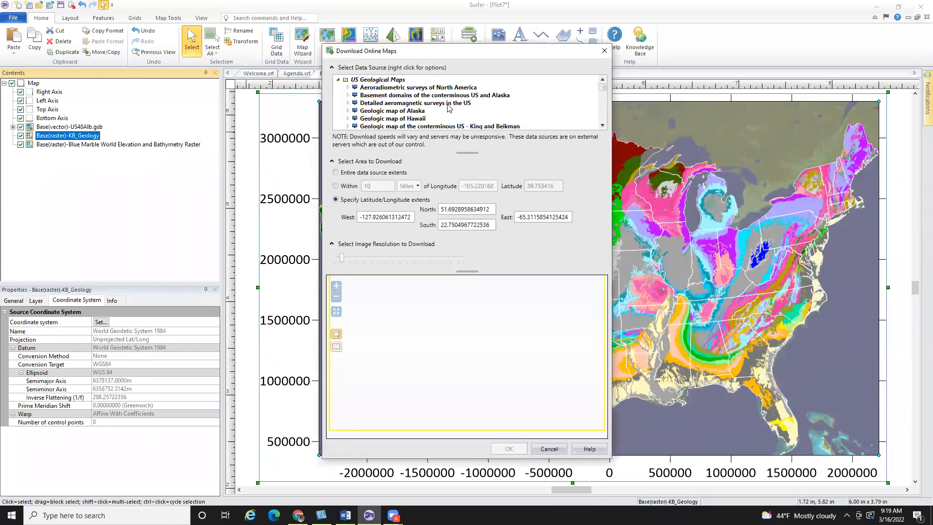
left_click(348, 126)
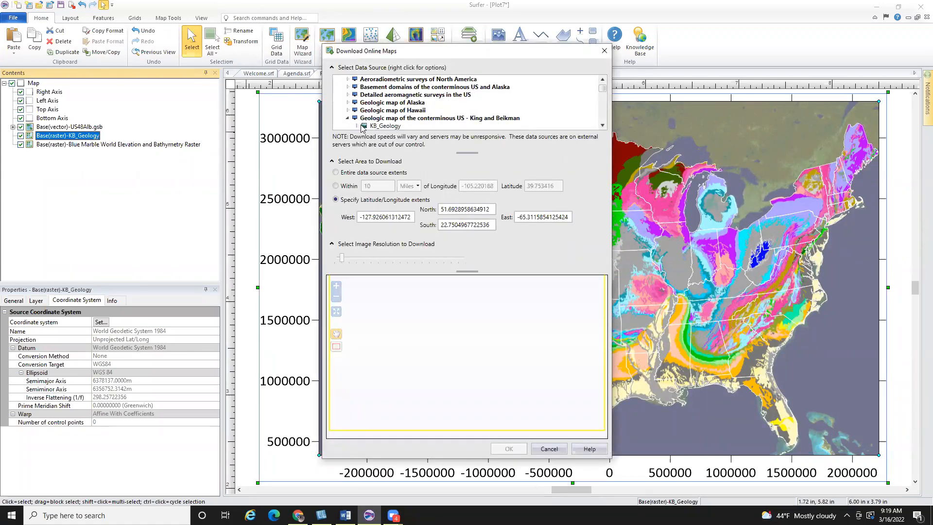
left_click(358, 126)
left_click(394, 126)
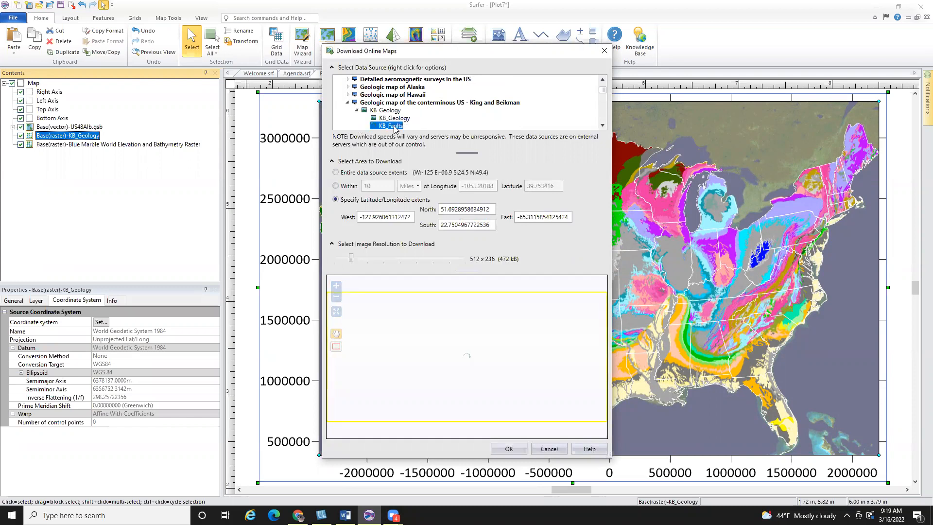
Set the download resolution to 4096 x 1893 and add the KB_Faults layer without adjusting the map limits.
left_click(402, 257)
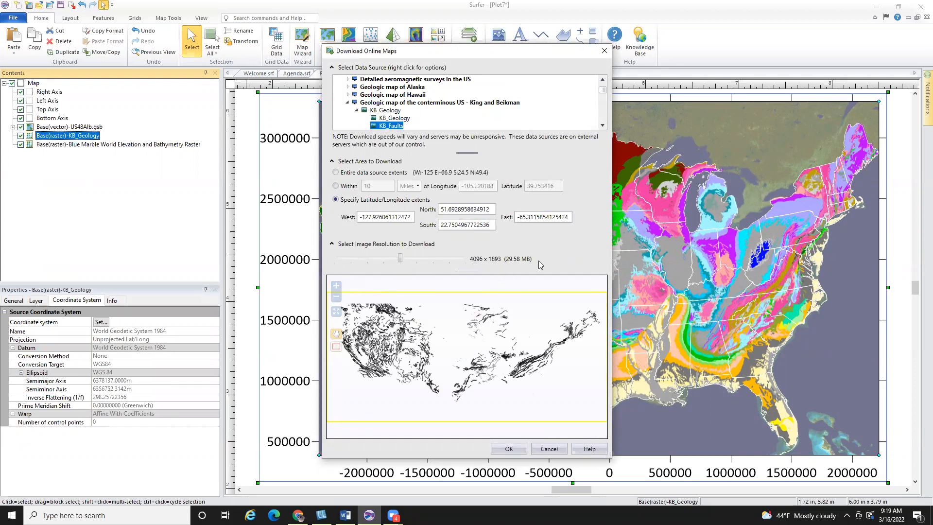
left_click(509, 448)
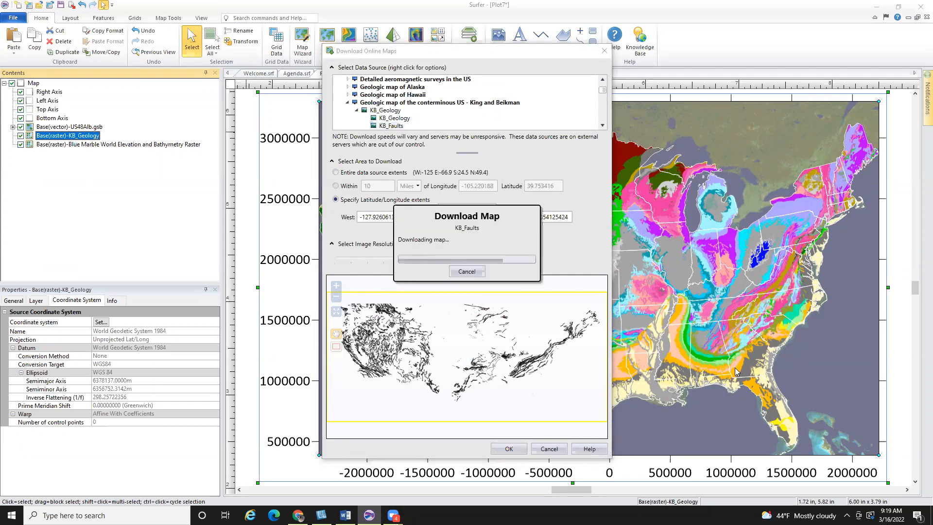
left_click(570, 272)
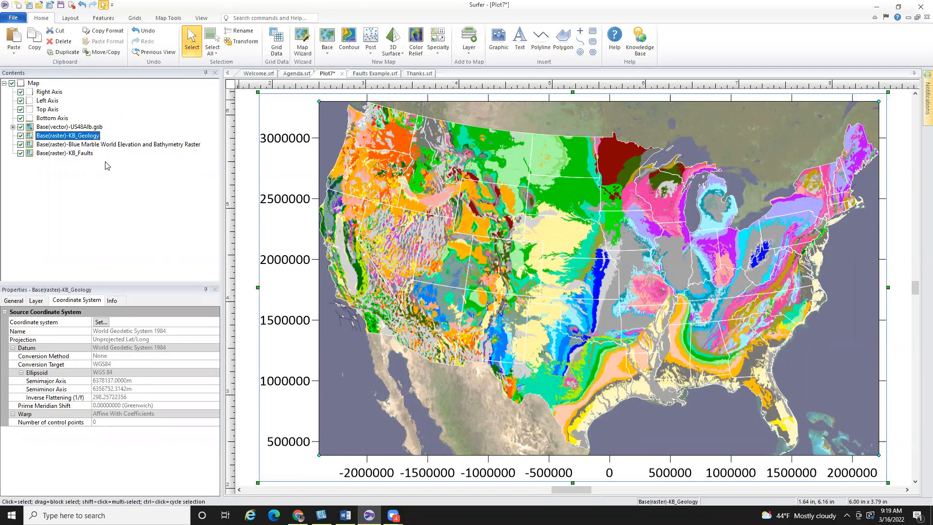
Move the KB_Faults raster layer above KB_Geology and below the US48Alb.gsb state boundaries.
left_click(44, 156)
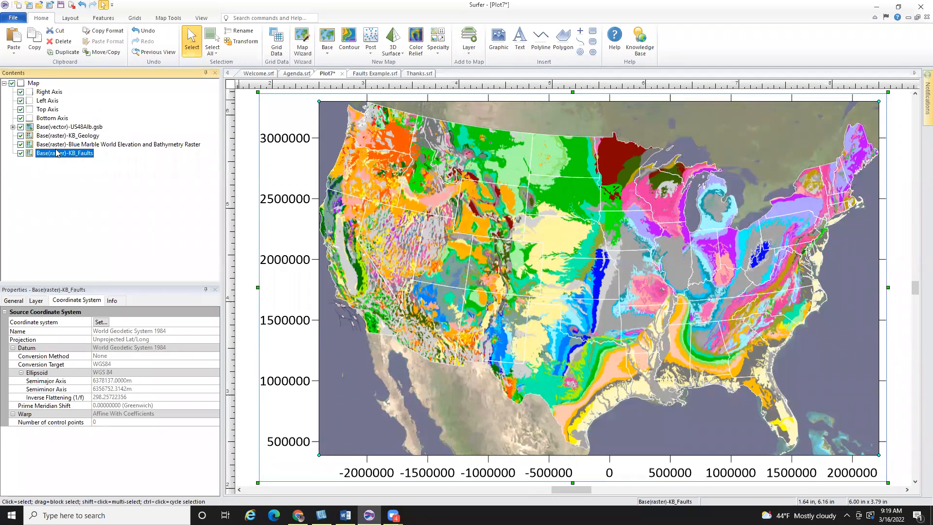
left_click_drag(83, 154, 82, 134)
left_click_drag(81, 132, 86, 136)
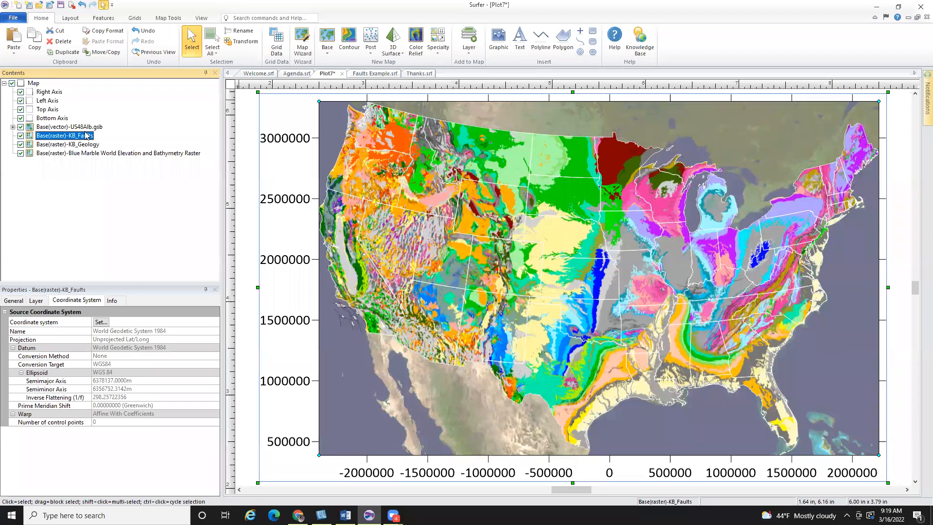
Examine the faults over the Blue Marble image by hiding KB_Geology and toggling KB_Faults, with both layers shown again at the end.
left_click(20, 145)
scroll(519, 289, "up", 3)
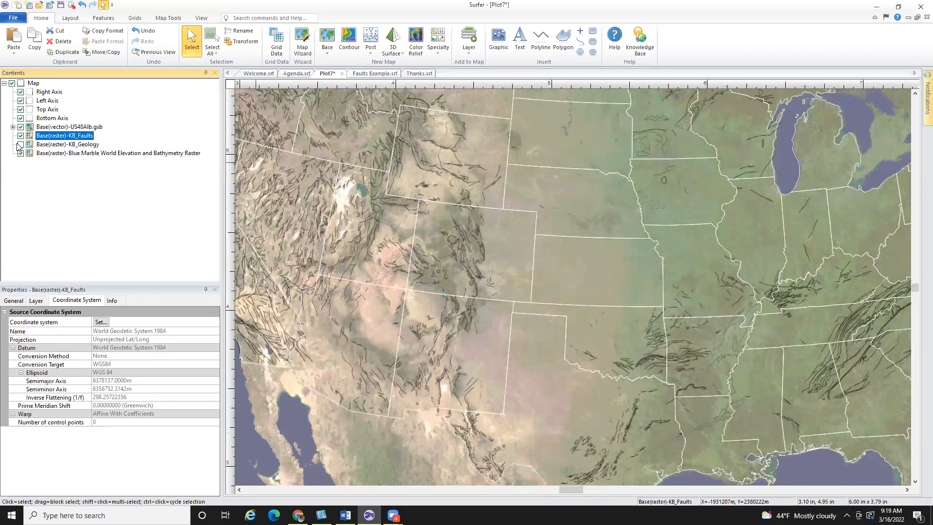
left_click(14, 151)
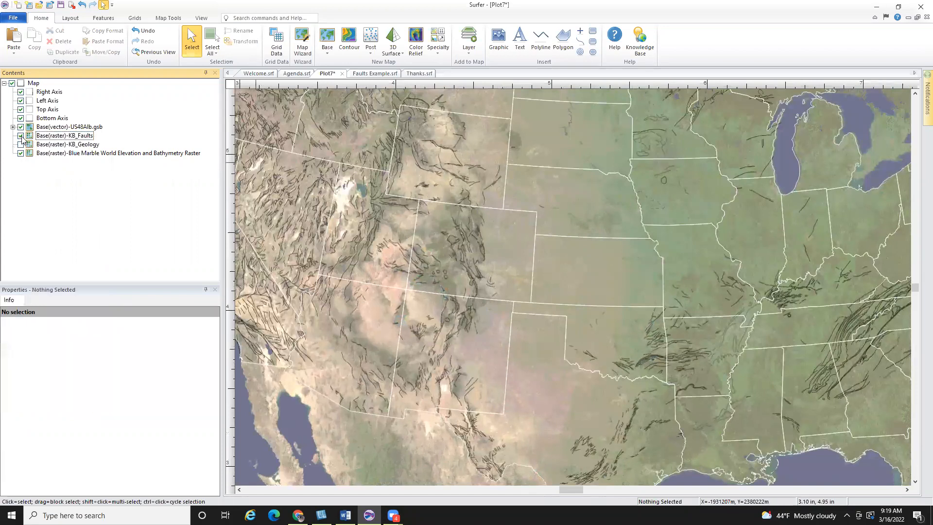
left_click(20, 135)
left_click(20, 135)
left_click(20, 135)
left_click(20, 136)
left_click(21, 144)
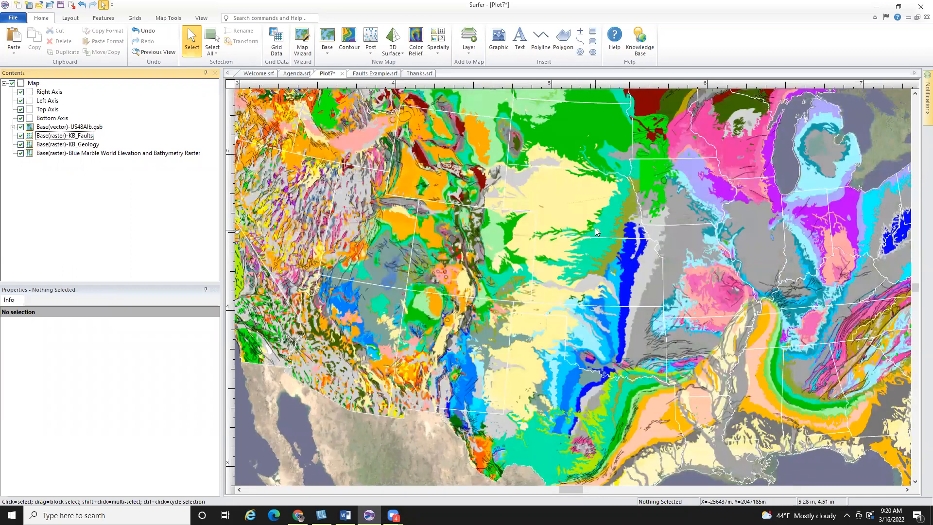
left_click(202, 18)
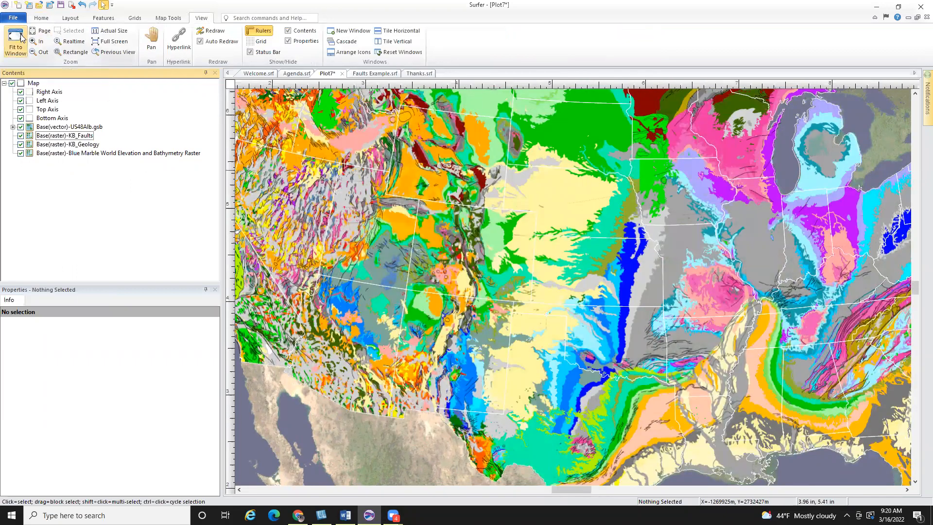
left_click(15, 41)
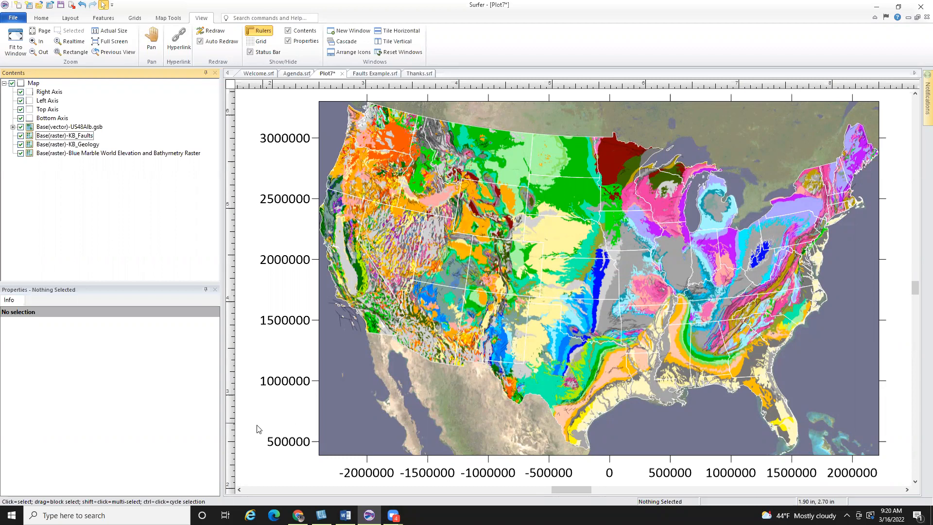
Create a new plot document and add a base map from CO2010.GSB.
left_click(13, 18)
mouse_move(14, 29)
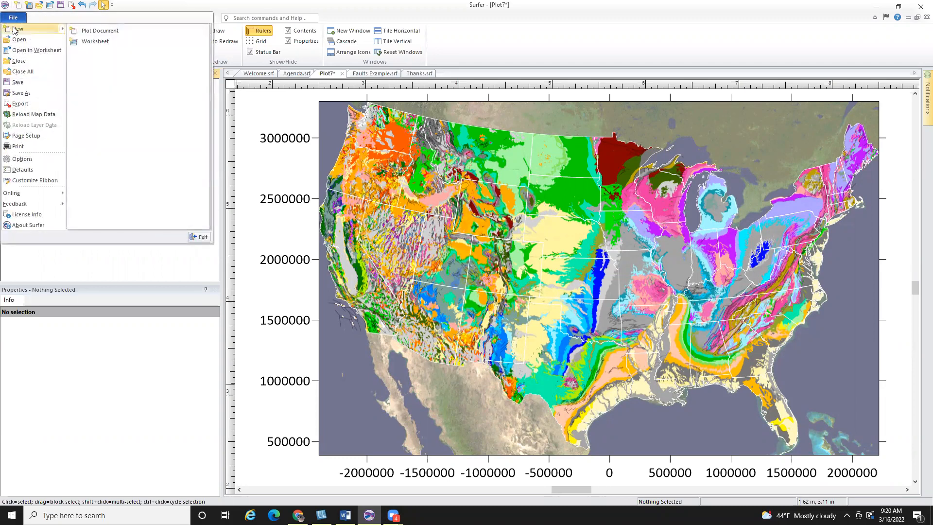
left_click(111, 32)
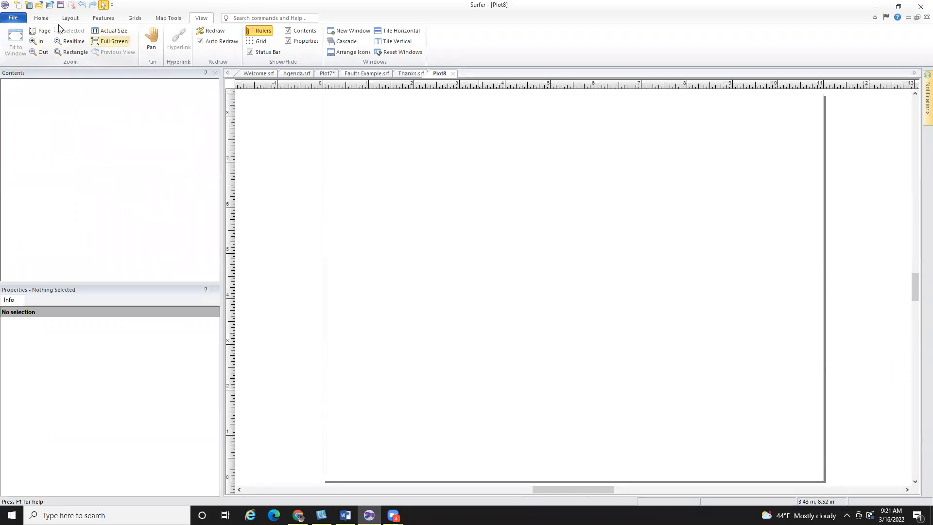
left_click(41, 18)
left_click(325, 40)
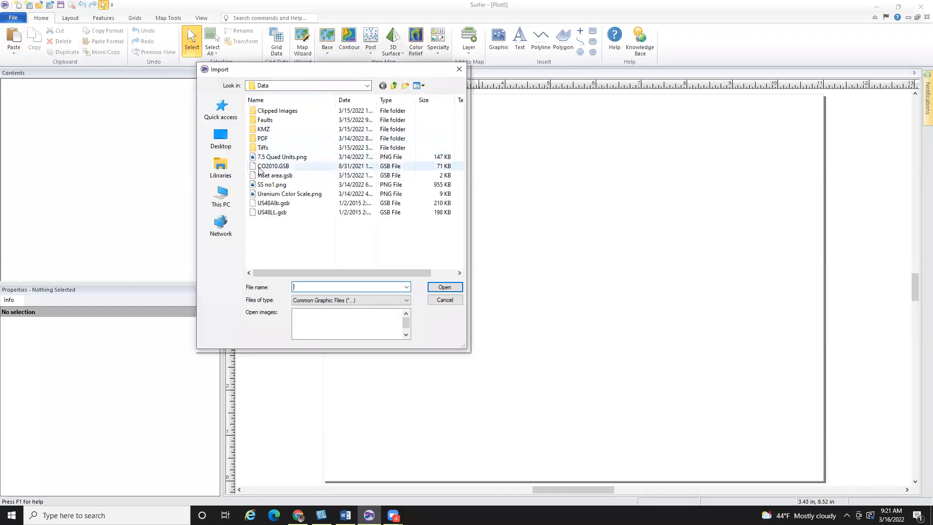
left_click(260, 166)
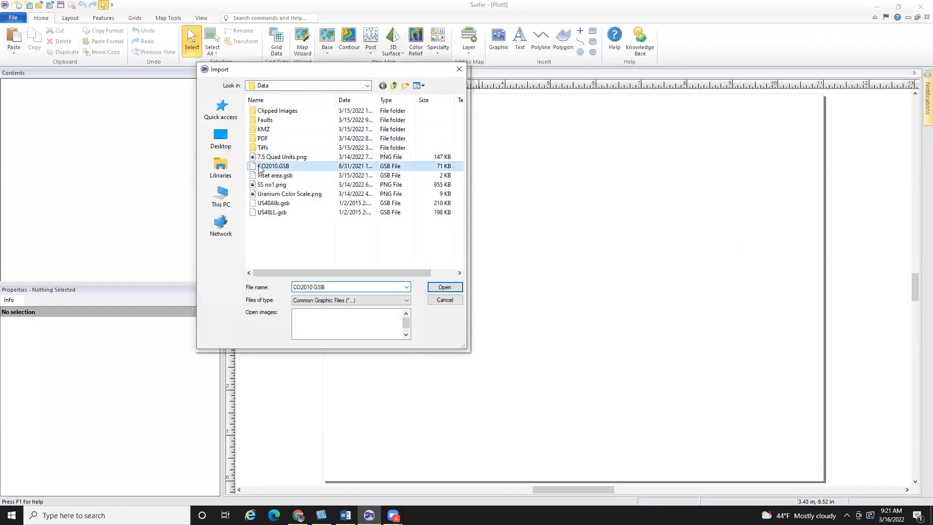
left_click(457, 288)
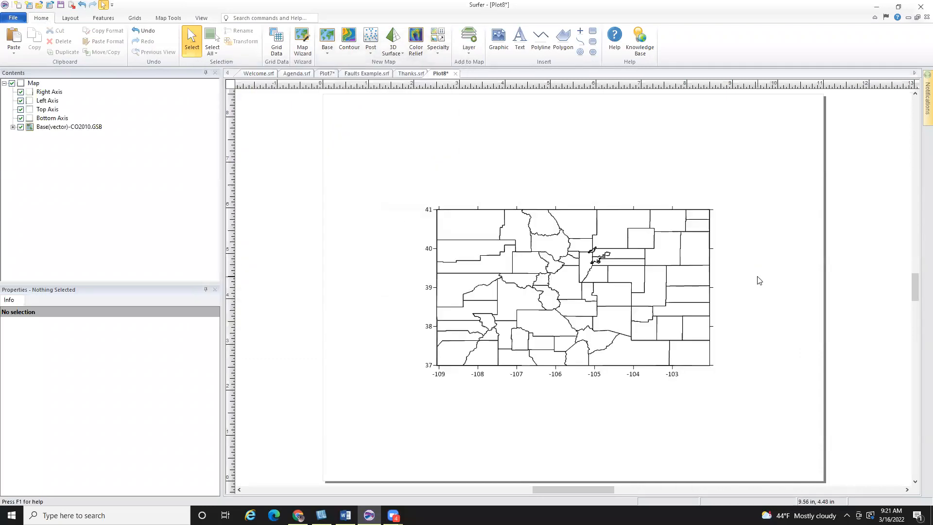
Fill the north-central county polygon near longitude -106, latitude 40 with a solid pattern in 10% Black.
left_click(207, 22)
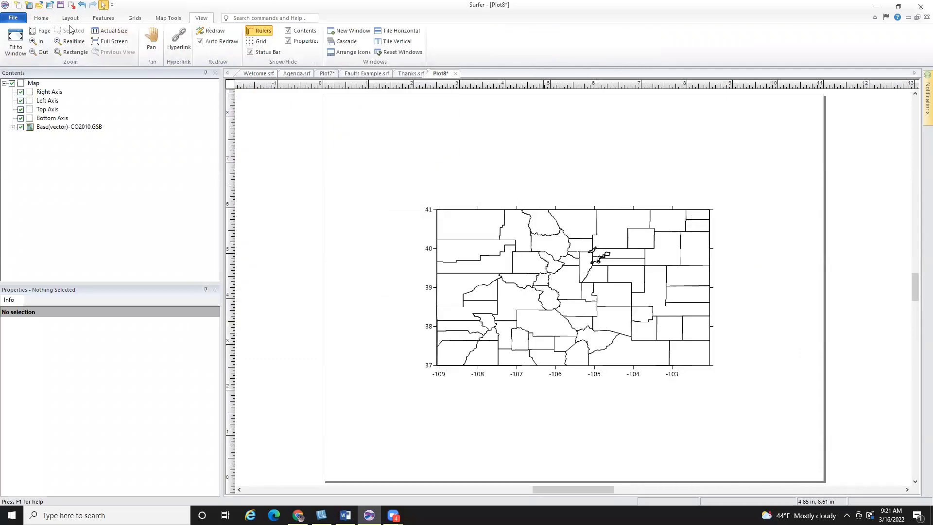
left_click(15, 39)
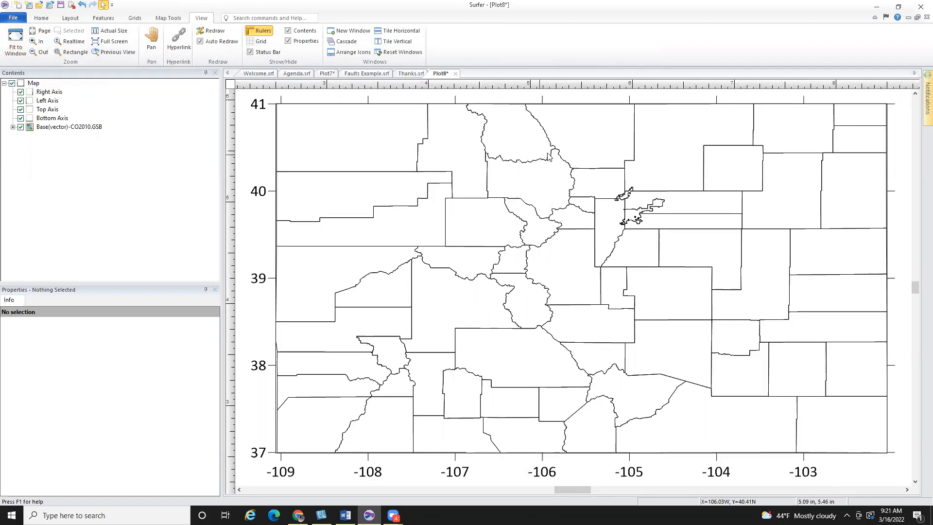
left_click(550, 180)
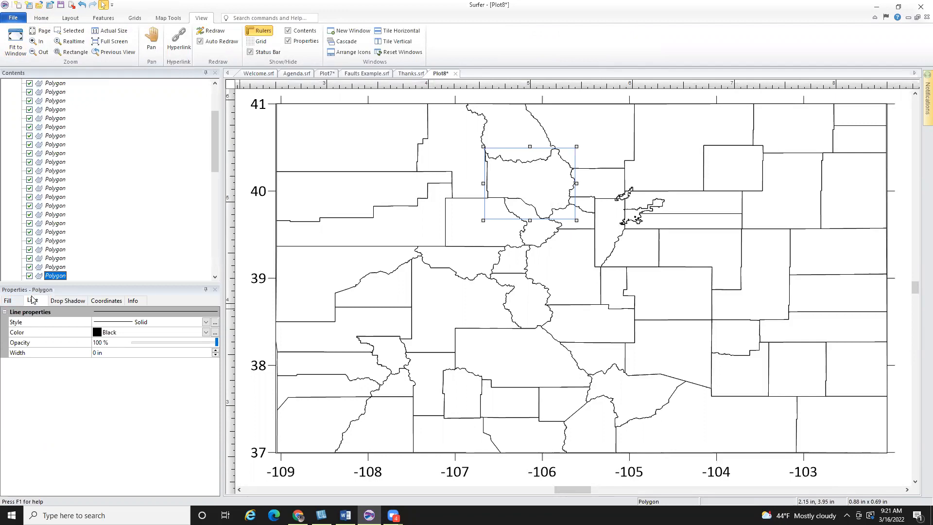
left_click(9, 302)
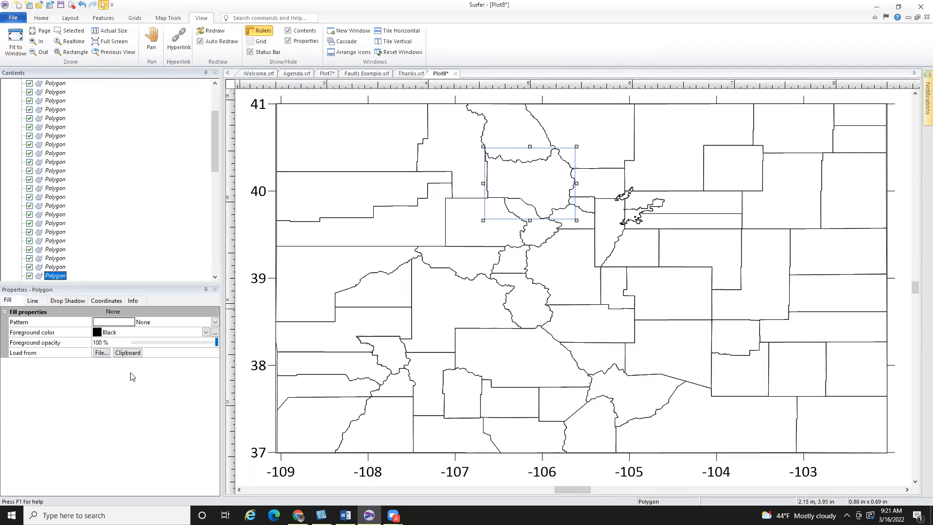
left_click(5, 311)
left_click(115, 322)
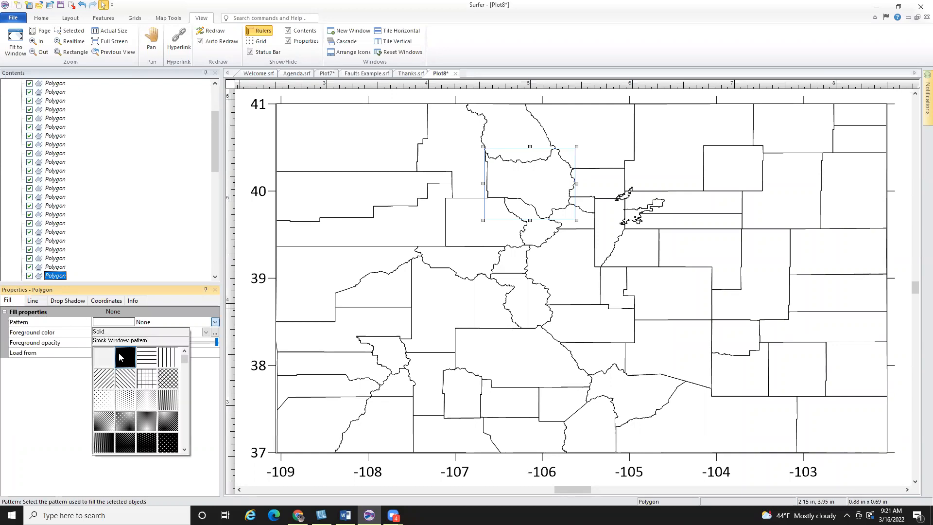
left_click(119, 357)
left_click(97, 333)
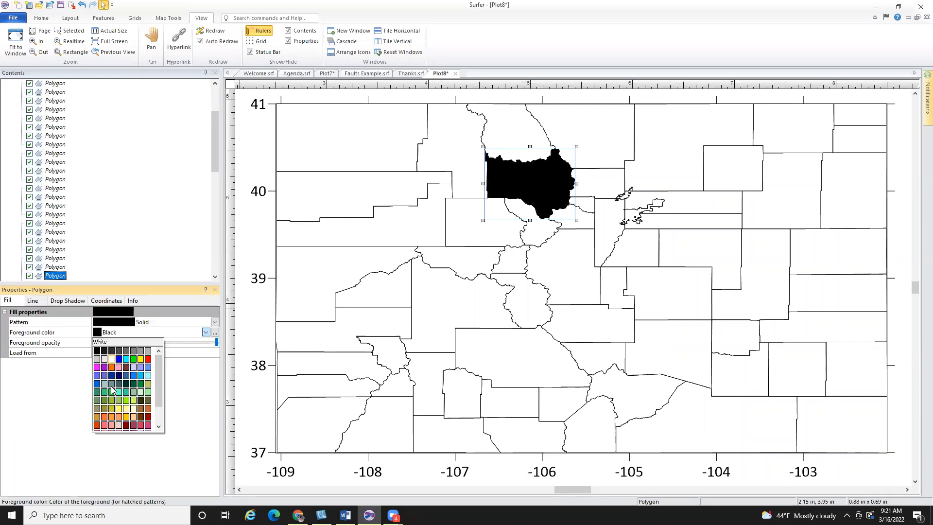
left_click(97, 361)
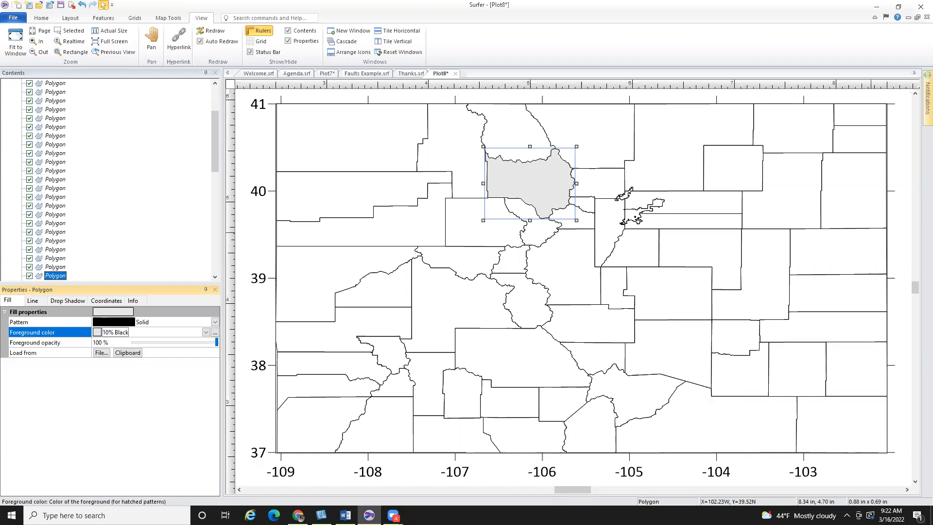
Crop the map limits on all four sides to the grey-filled county, leaving a map area of about 0.97 x 0.79 in.
left_click(163, 18)
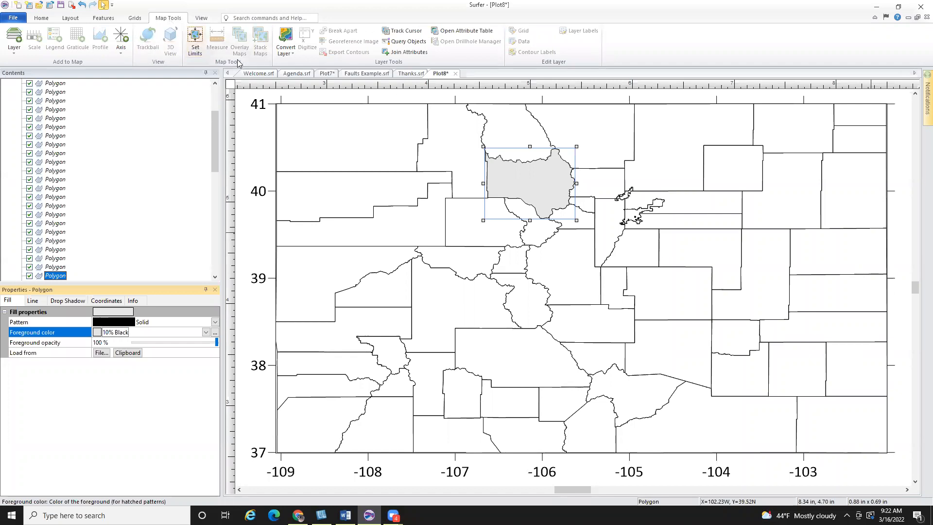
left_click(199, 38)
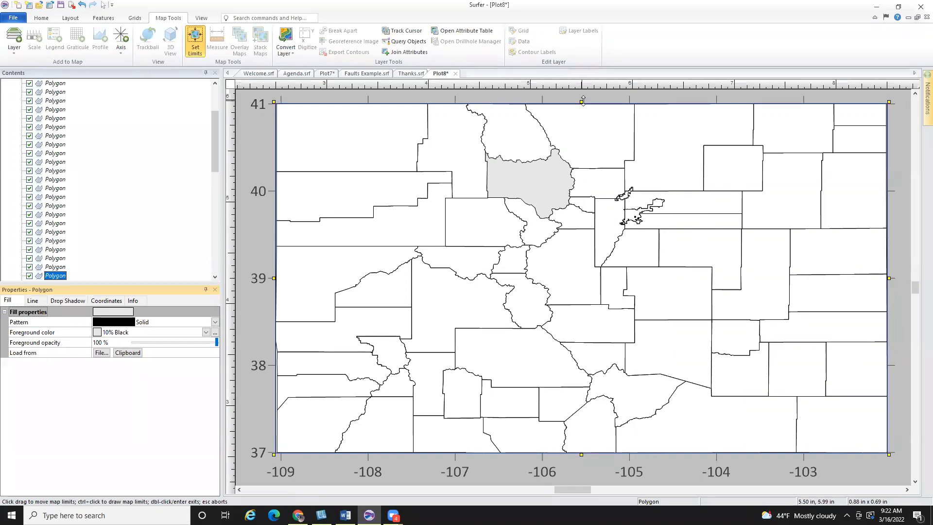
left_click_drag(581, 101, 588, 143)
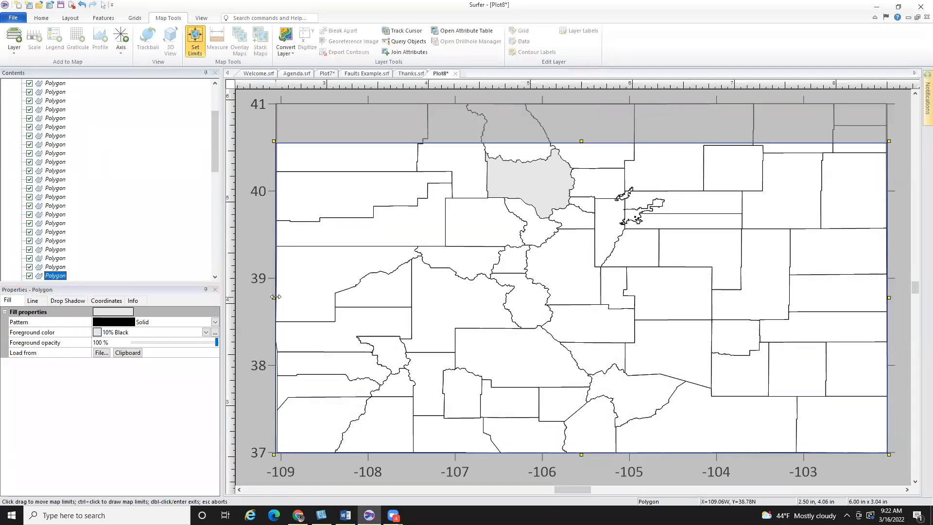
mouse_move(275, 297)
left_mouse_down()
mouse_move(450, 273)
mouse_move(479, 279)
left_mouse_up()
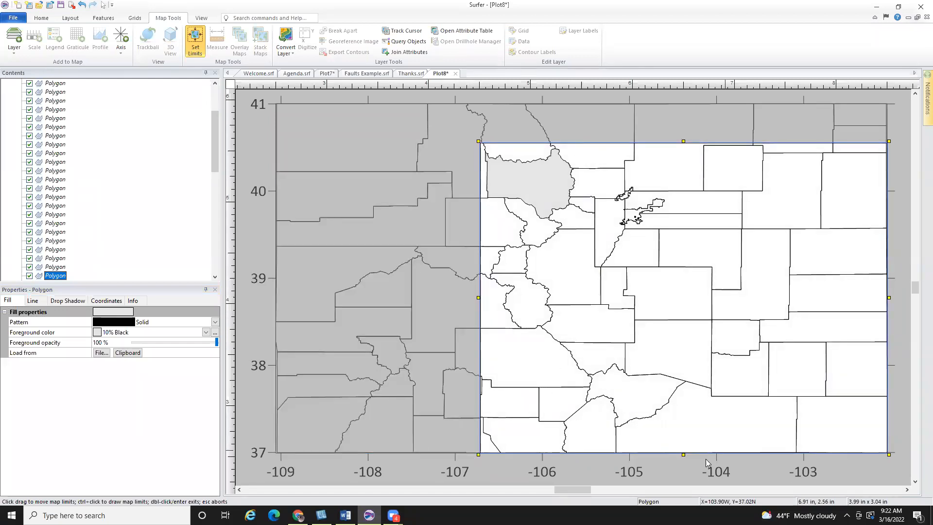
mouse_move(684, 452)
left_mouse_down()
mouse_move(678, 337)
mouse_move(647, 224)
left_mouse_up()
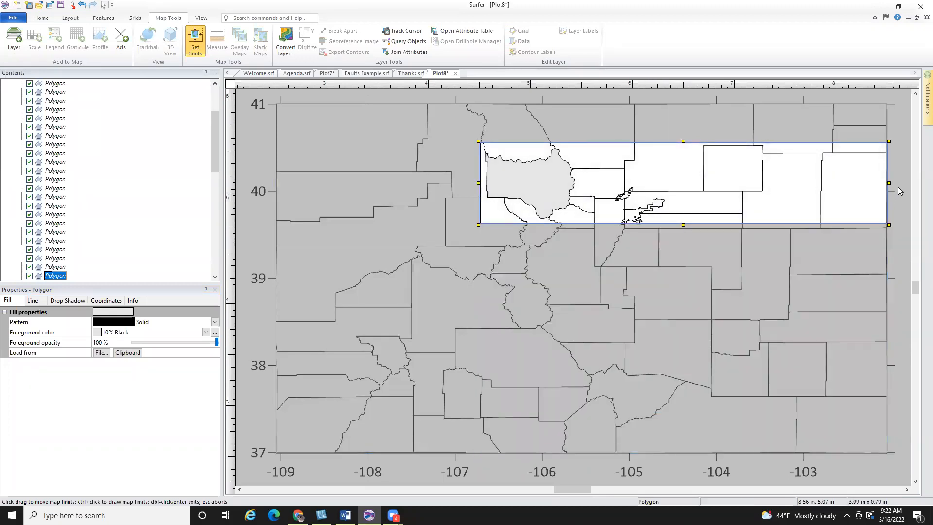
left_click_drag(890, 183, 579, 183)
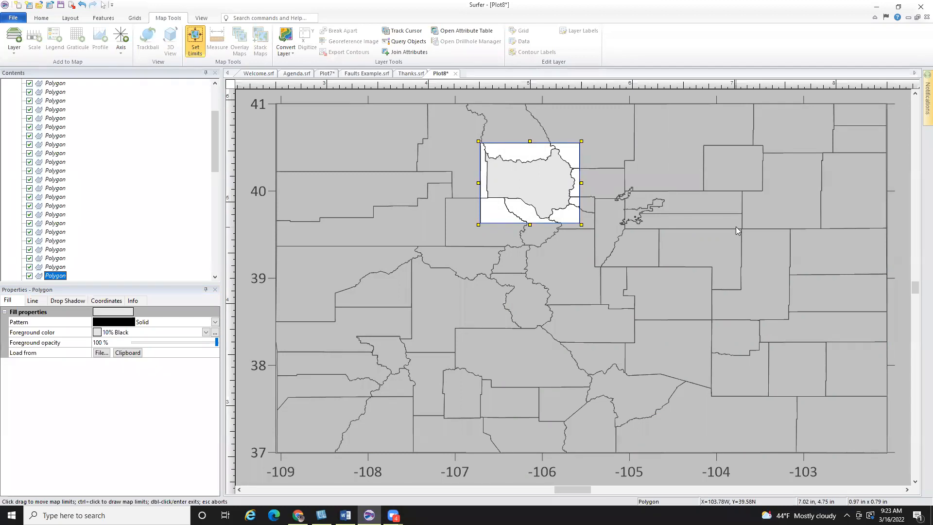
key("Return")
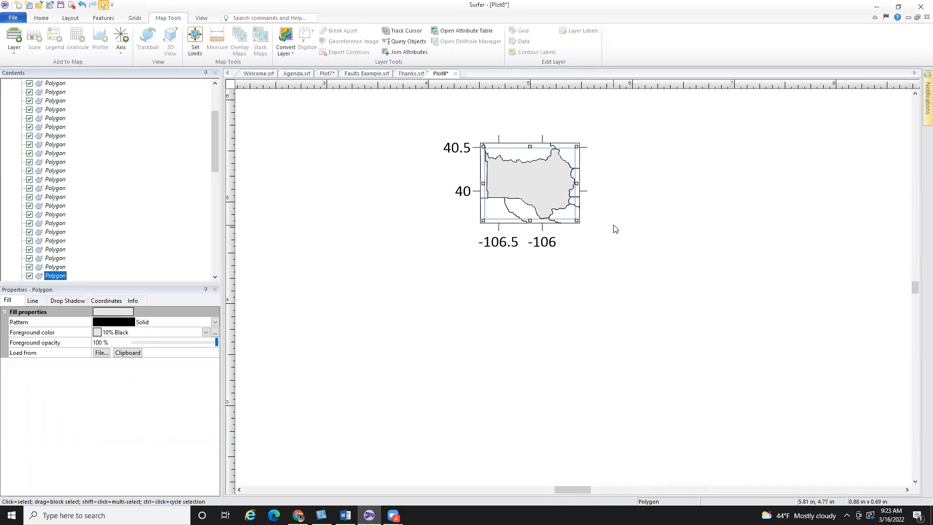
Scale the whole map proportionally to an X length of 8.5 in and reposition it within the page.
left_click_drag(214, 157, 211, 113)
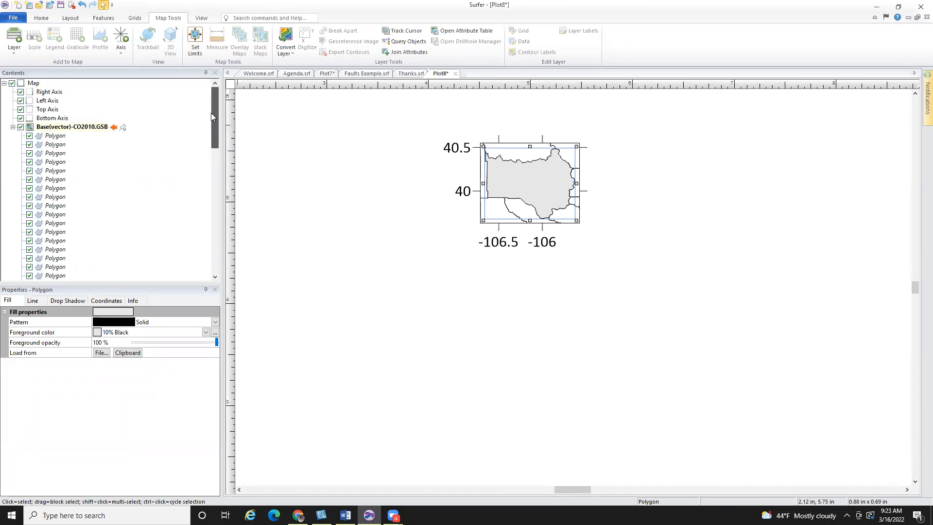
left_click(13, 127)
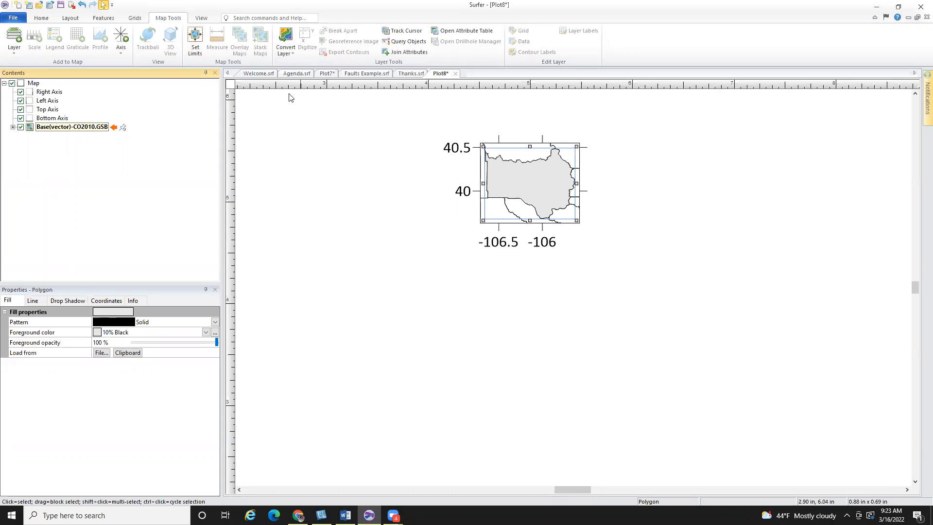
left_click(202, 20)
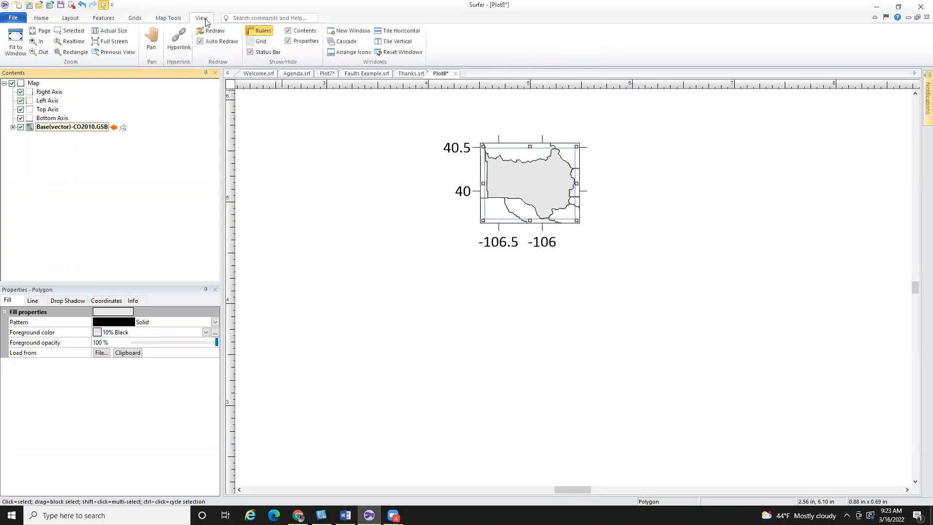
left_click(16, 35)
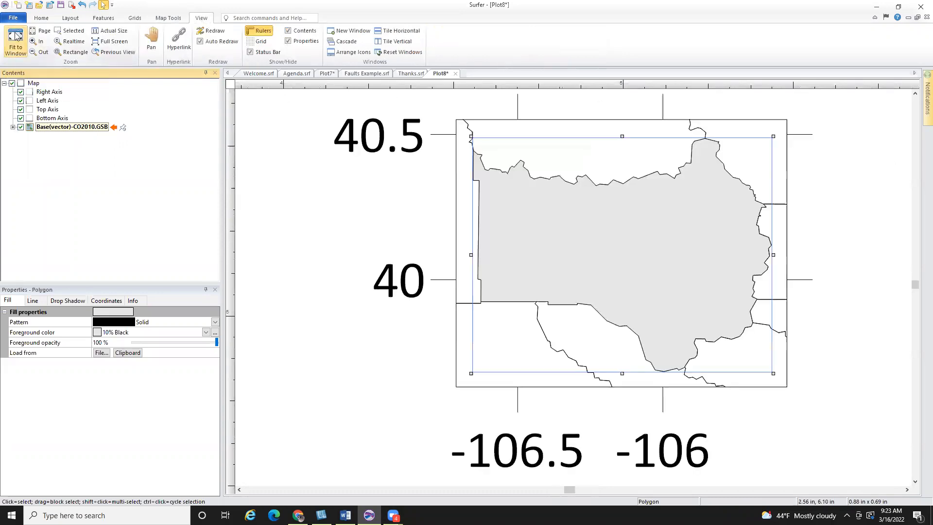
left_click(43, 31)
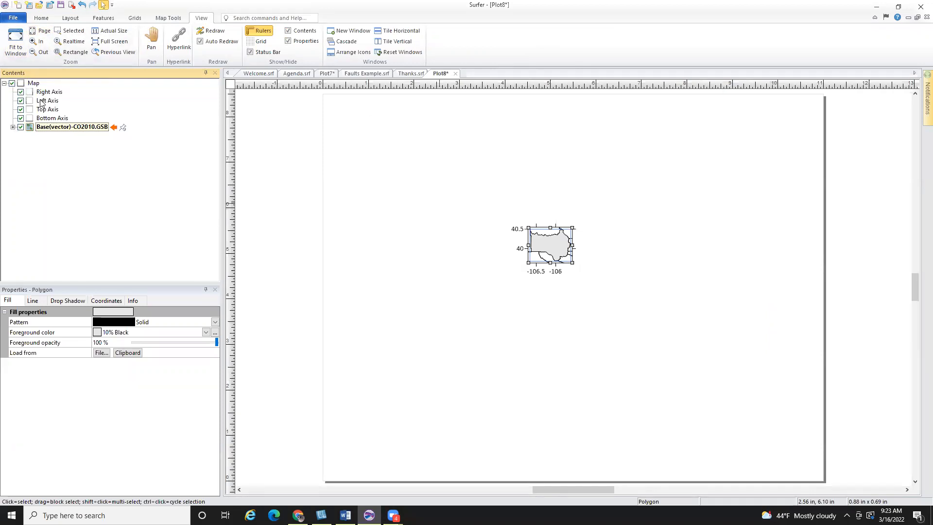
left_click(33, 83)
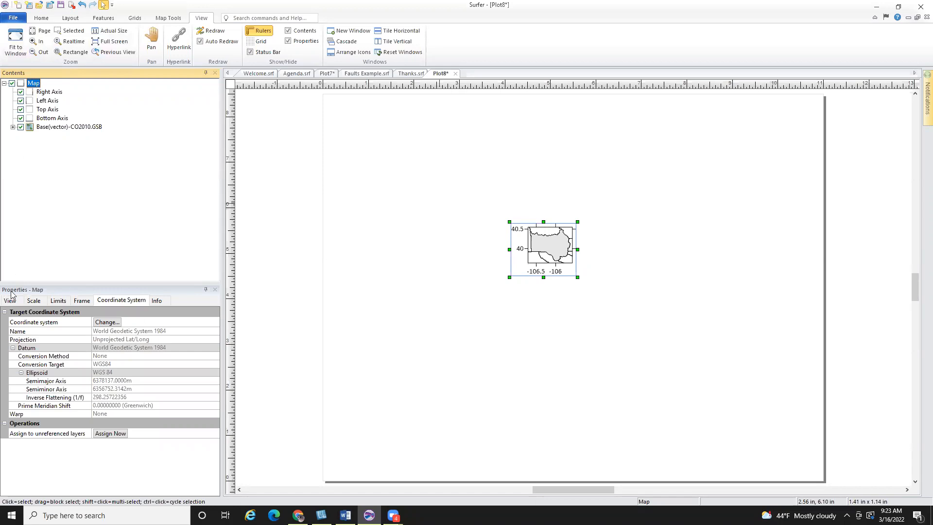
left_click(41, 302)
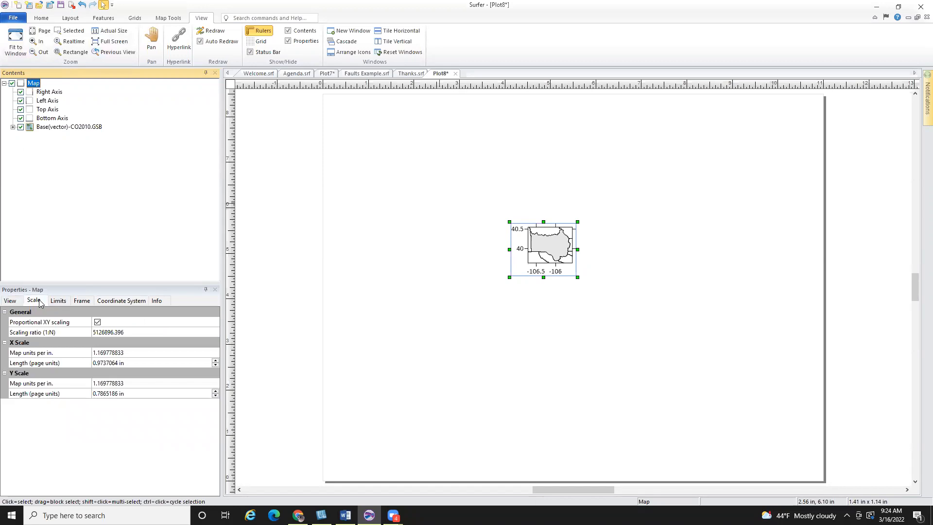
left_click(27, 332)
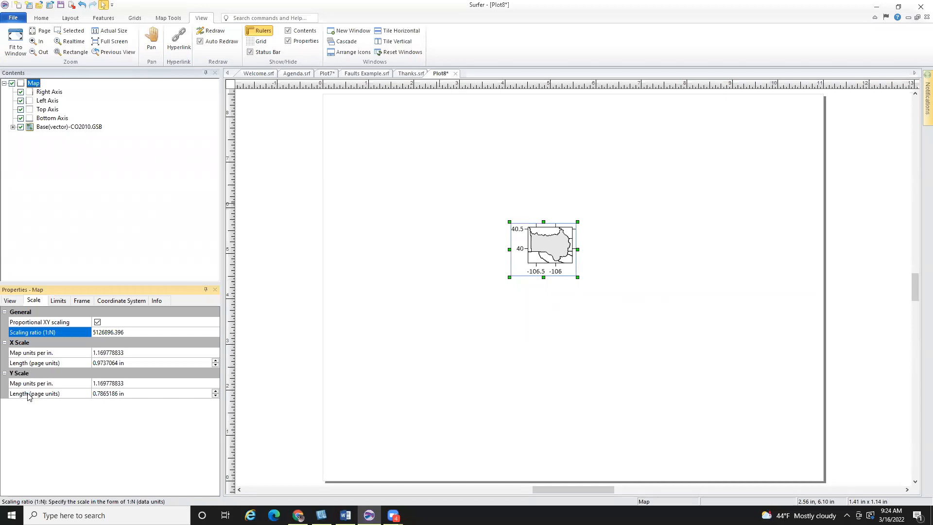
left_click(14, 325)
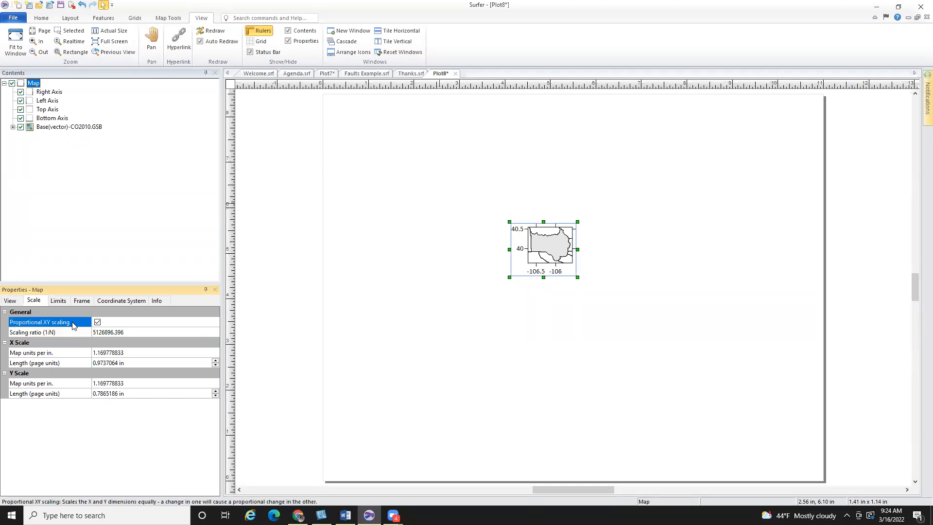
left_click(216, 360)
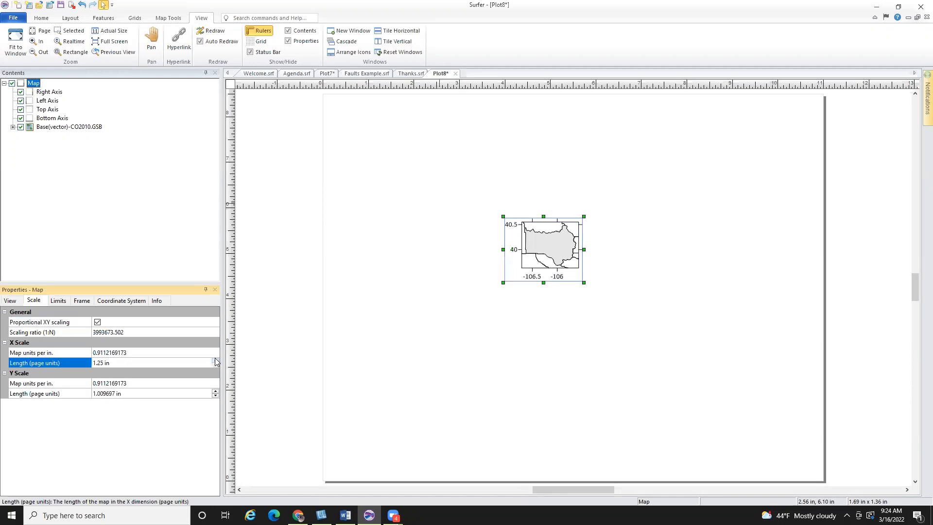
left_click(215, 361)
left_click(215, 361)
left_click(215, 360)
left_click(215, 360)
left_click(215, 360)
left_click(215, 361)
left_click(215, 361)
left_click(215, 361)
left_click(215, 360)
left_click(215, 360)
left_click(215, 361)
left_click(216, 360)
left_click(215, 361)
left_click(215, 360)
left_click(215, 360)
left_click(215, 361)
left_click(216, 360)
left_click(216, 361)
left_click(215, 361)
left_click(215, 360)
left_click_drag(573, 280, 564, 292)
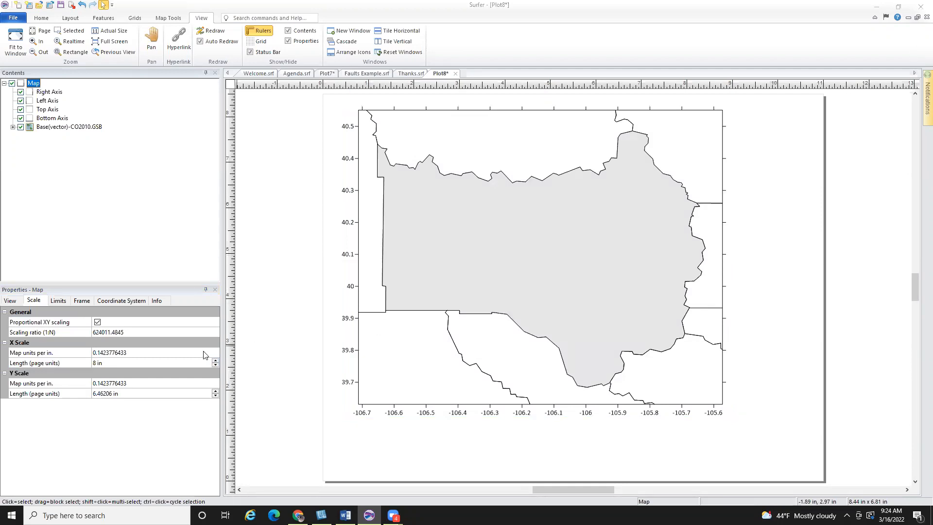
left_click(216, 360)
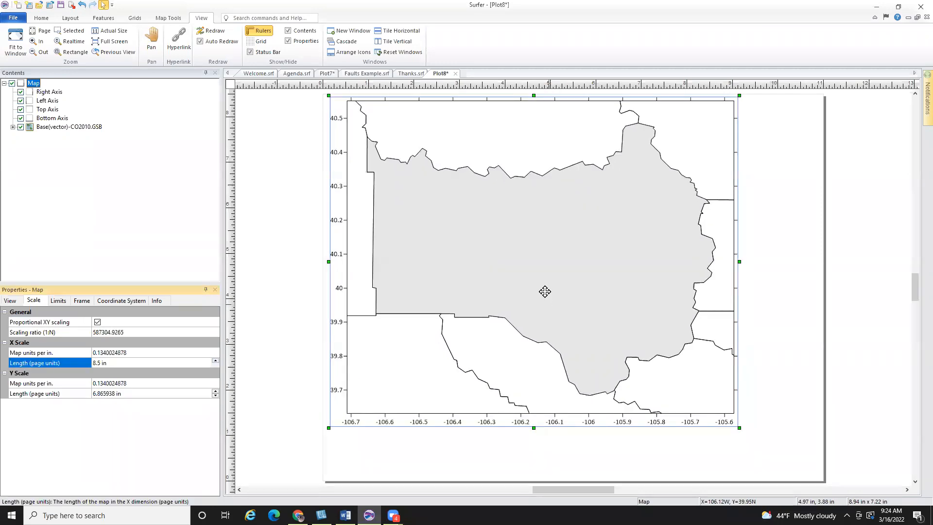
left_click_drag(546, 292, 547, 300)
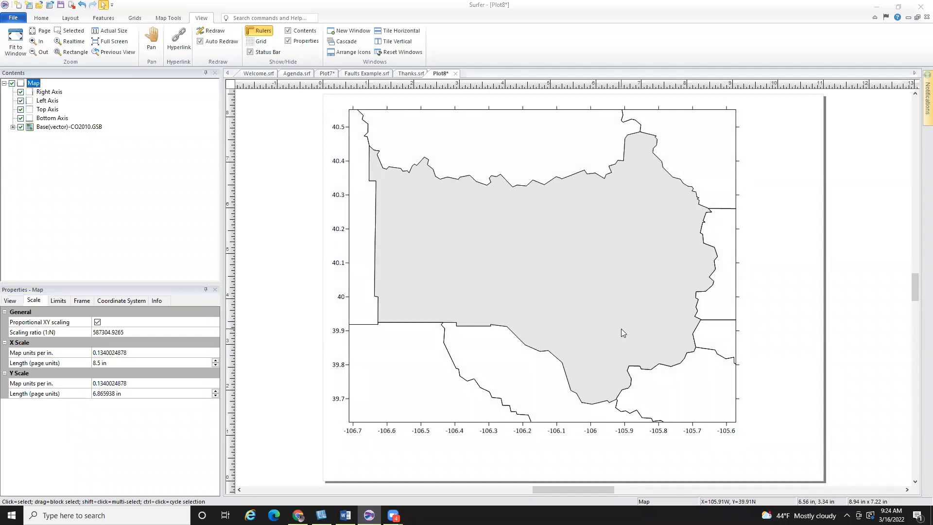
Remove the grey county polygon's fill by setting its pattern to None, and collapse the CO2010.GSB layer's polygon list.
left_click(559, 276, "ctrl")
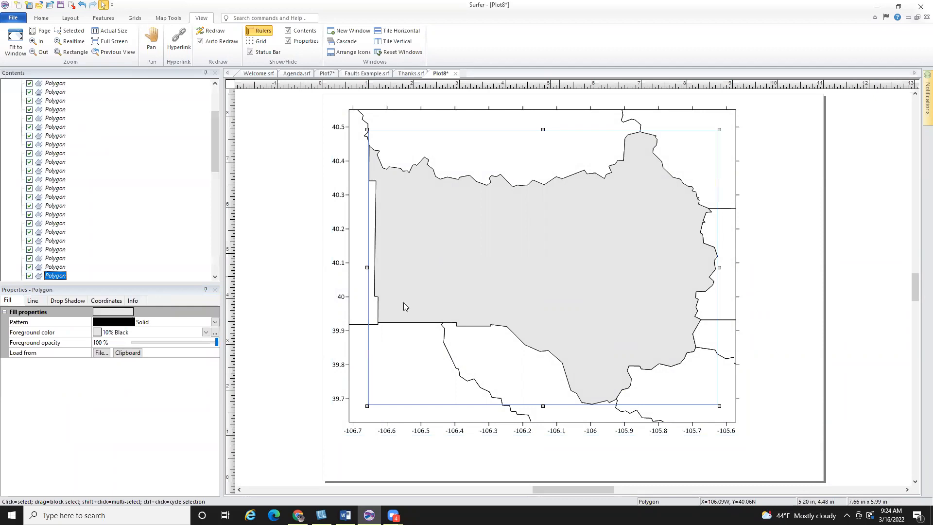
left_click(116, 324)
left_click(105, 354)
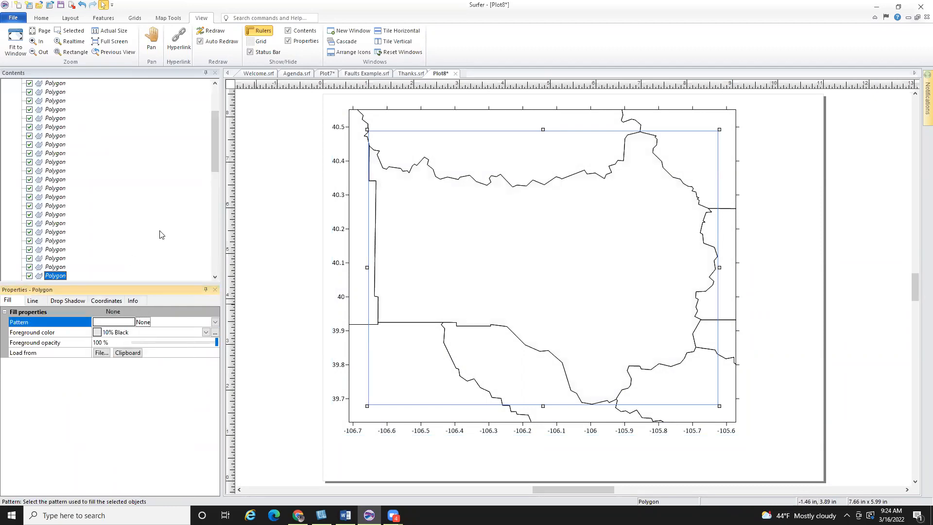
left_click_drag(215, 143, 216, 118)
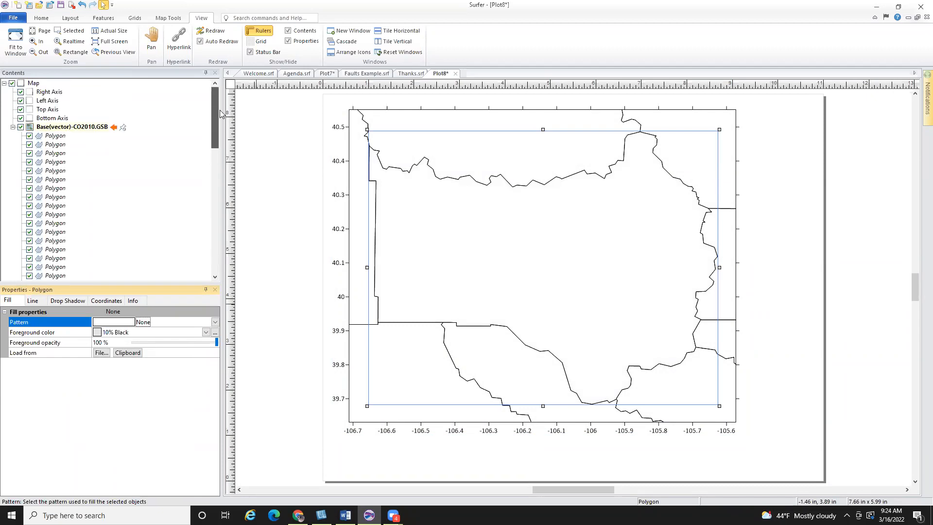
left_click(12, 127)
left_click(295, 160)
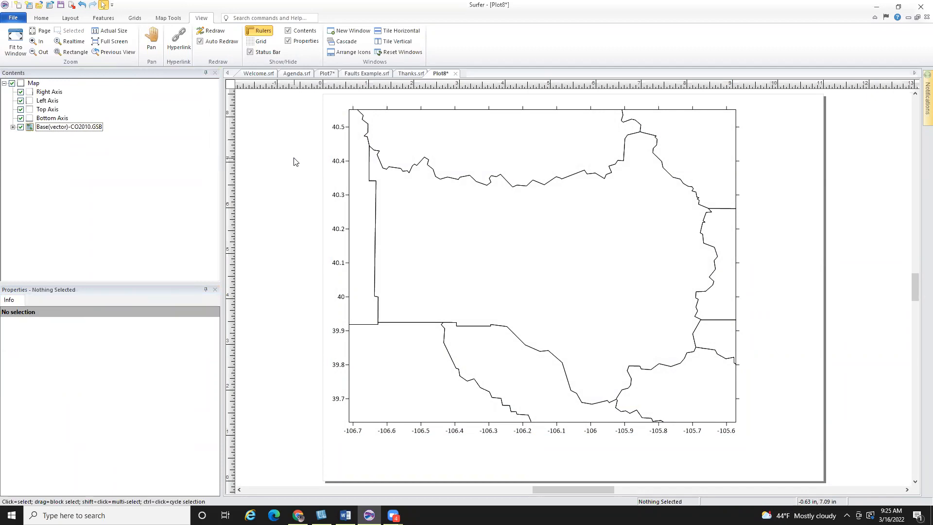
Label the CO2010.GSB base layer's counties from the Secondary attribute in 20% Black text at 18 points.
left_click(58, 127)
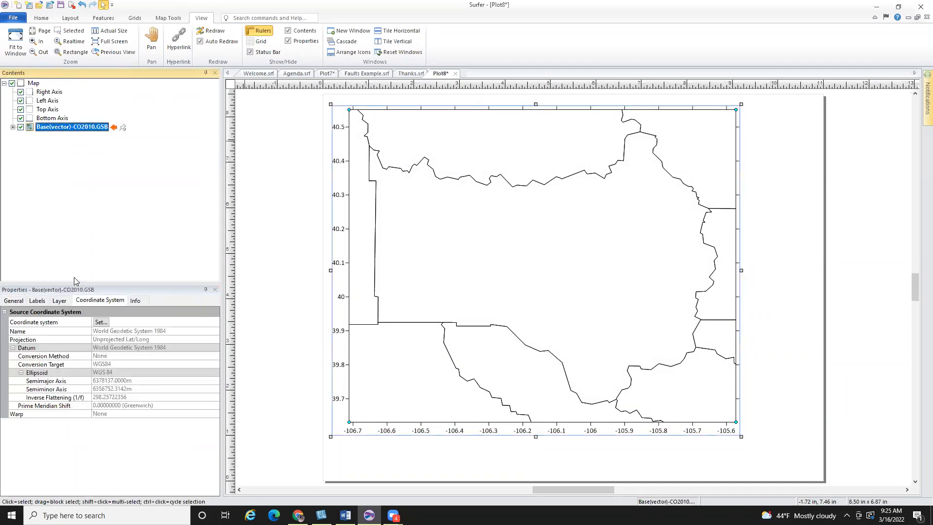
left_click(37, 301)
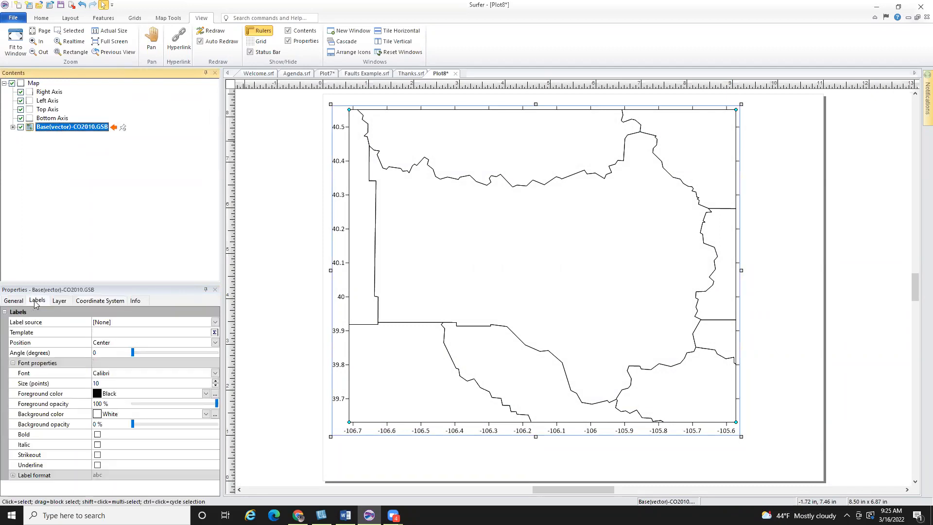
left_click(110, 323)
left_click(103, 381)
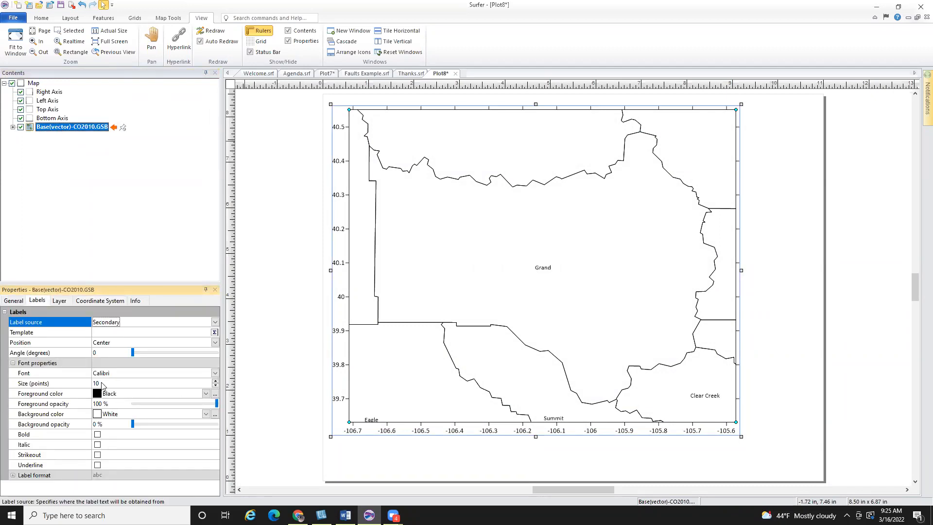
left_click(100, 394)
left_click(105, 419)
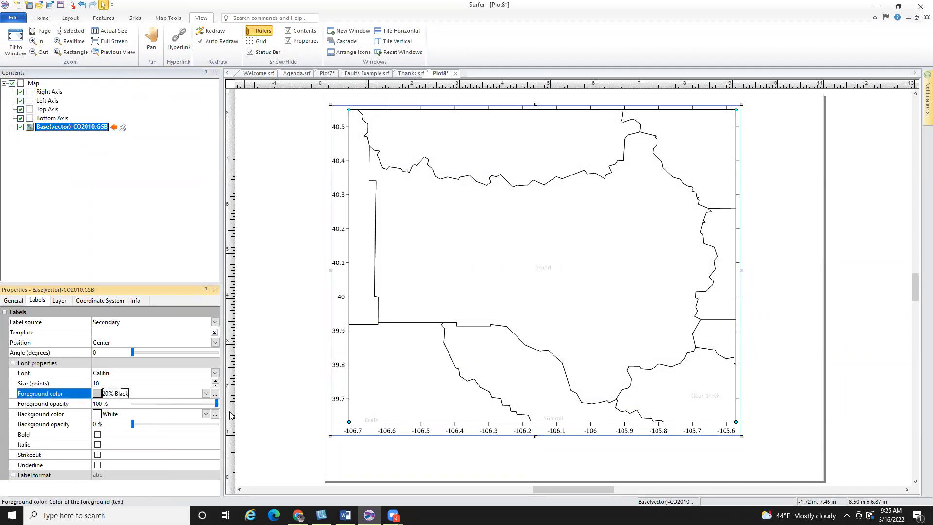
left_click(216, 382)
left_click(215, 386)
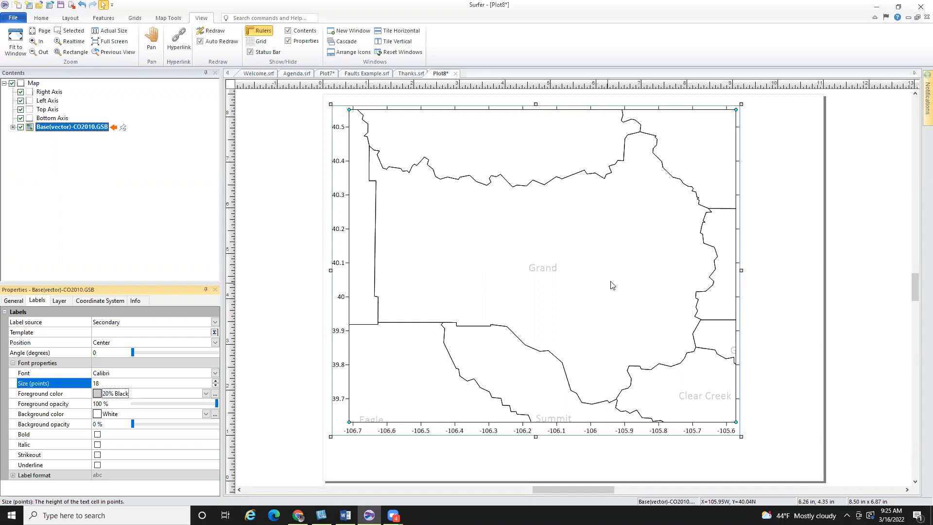
Add a contour layer from Colorado-HiRes.grd to the map, declining to adjust the map limits to the layer's extent.
left_click(34, 84)
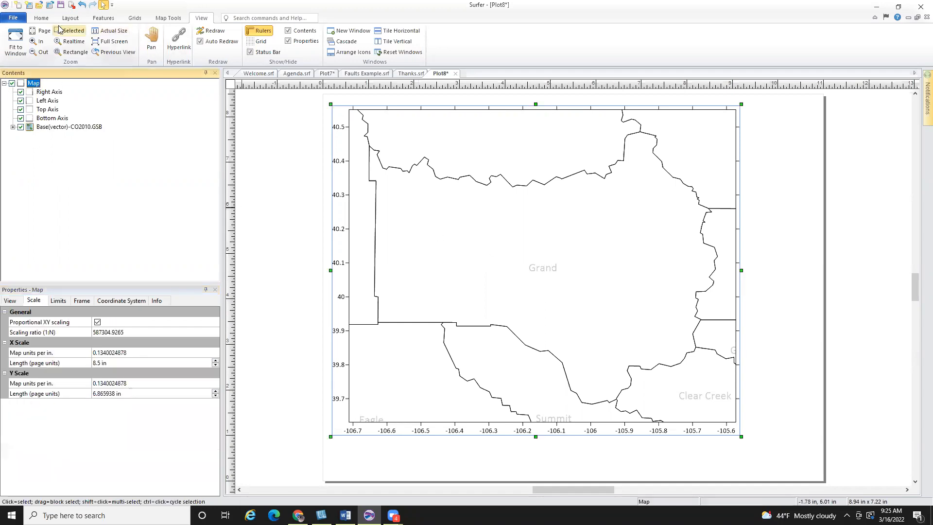
left_click(41, 19)
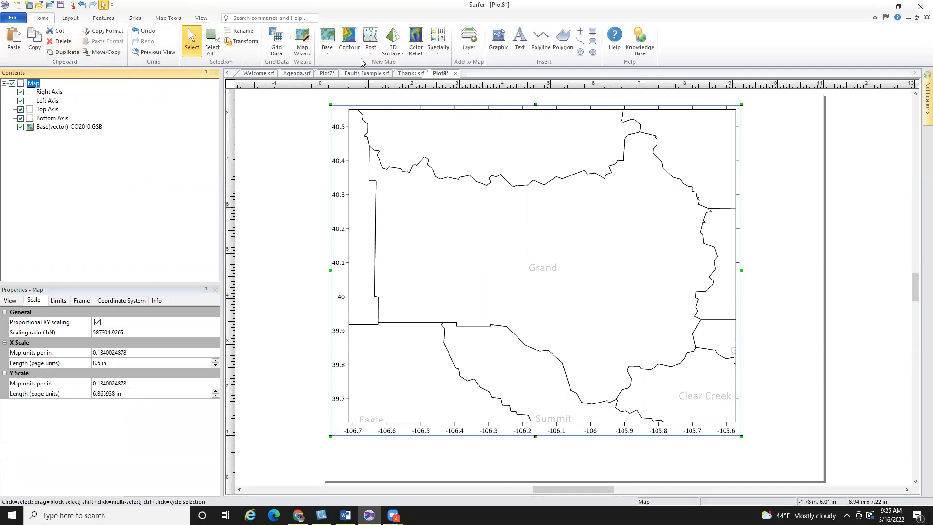
left_click(477, 55)
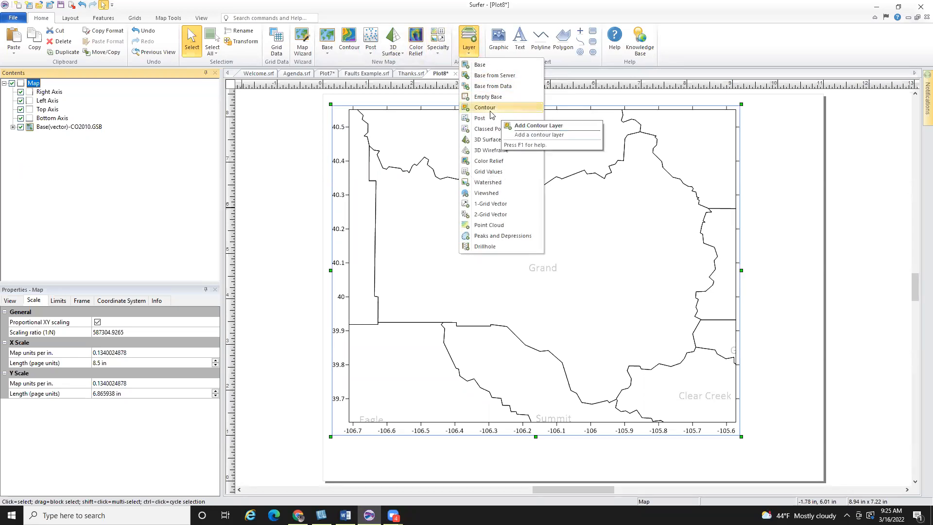
left_click(528, 110)
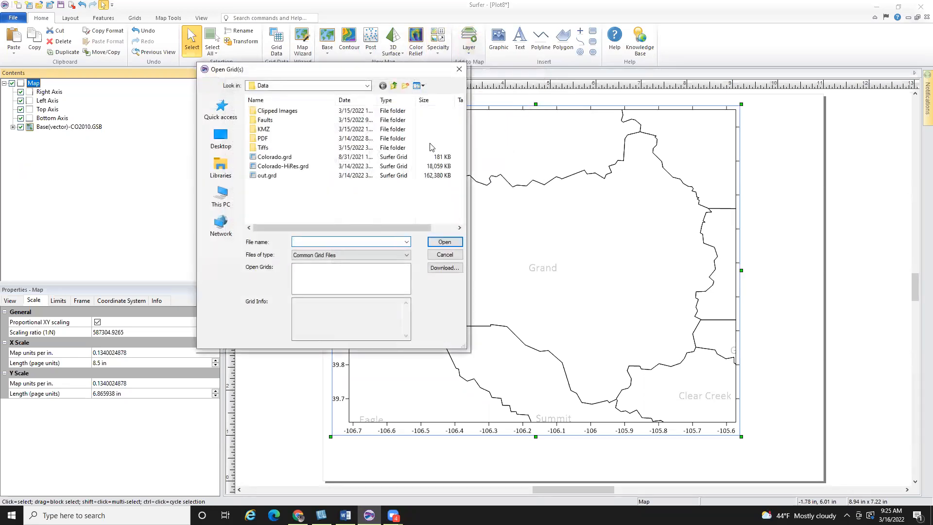
left_click(302, 167)
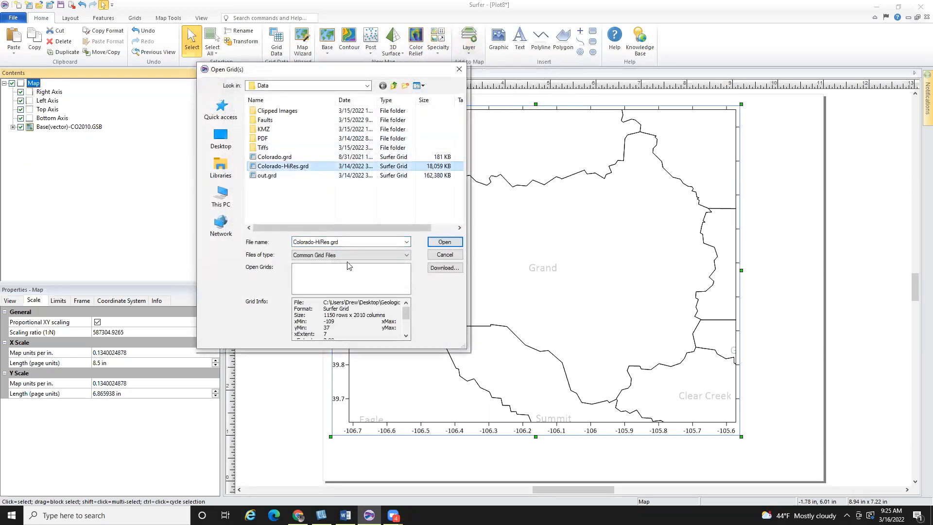
left_click(457, 243)
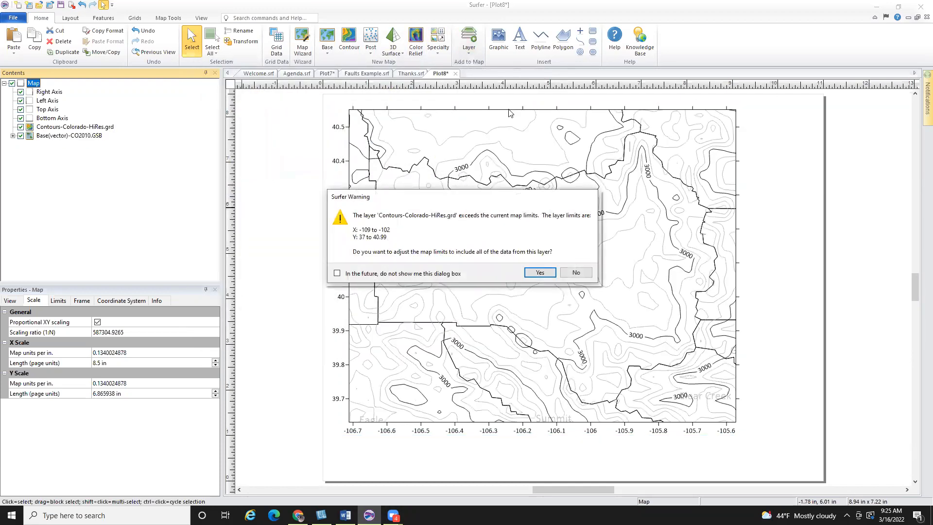
left_click_drag(488, 200, 471, 154)
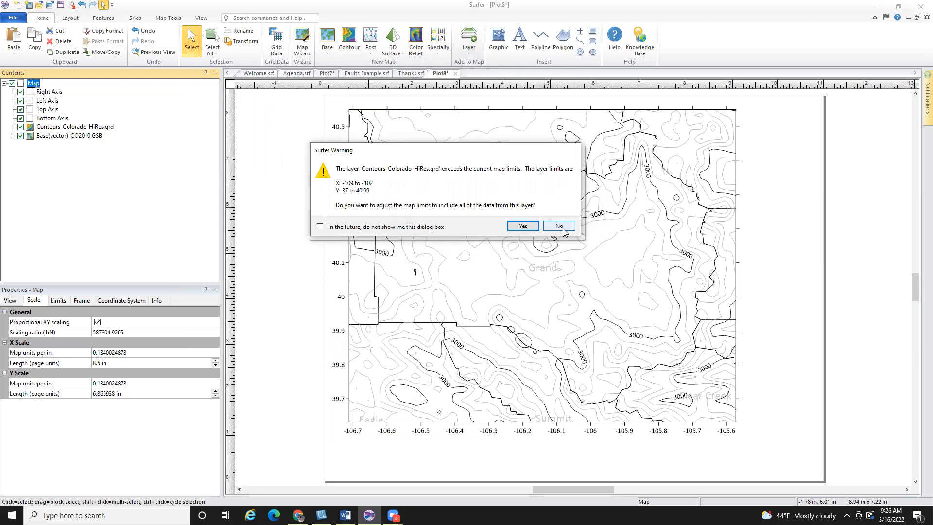
left_click(562, 228)
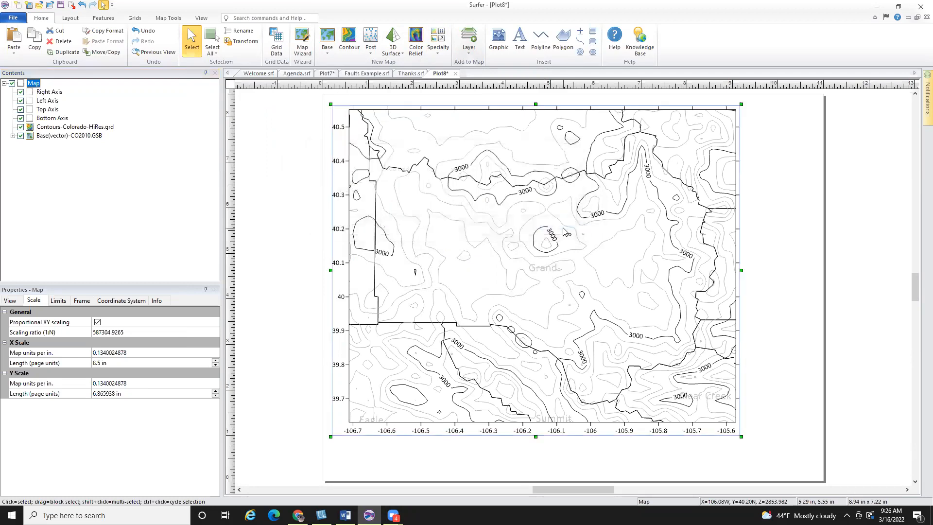
Set the contour interval of the Colorado-HiRes contour layer to 100.
left_click(101, 128)
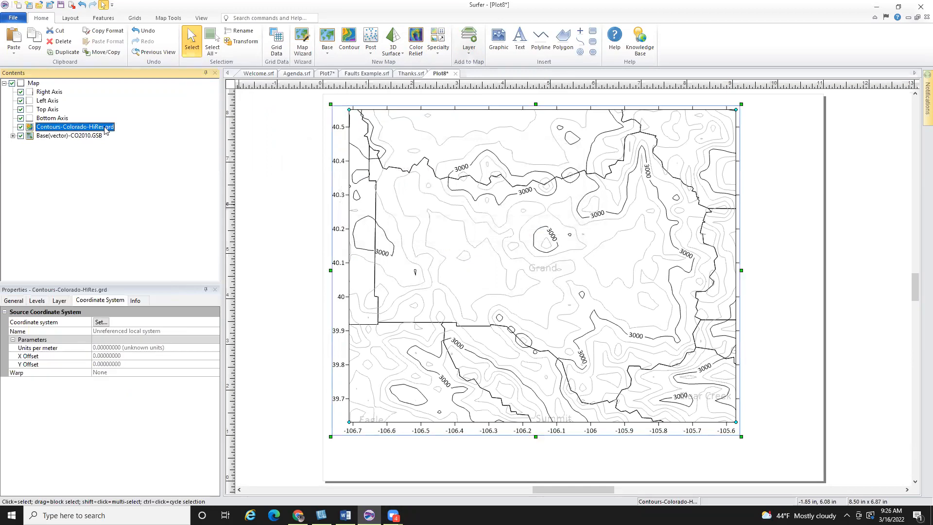
left_click(39, 302)
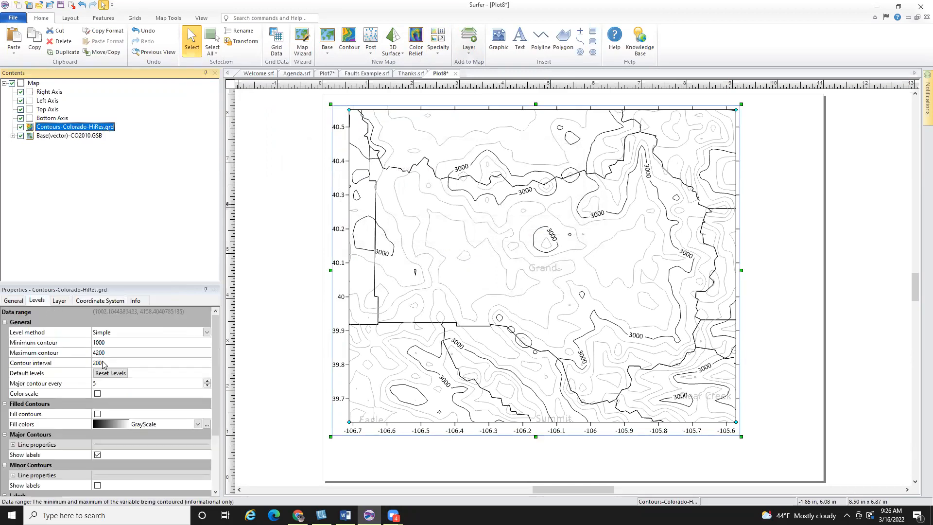
left_click(100, 362)
type("100")
key("Return")
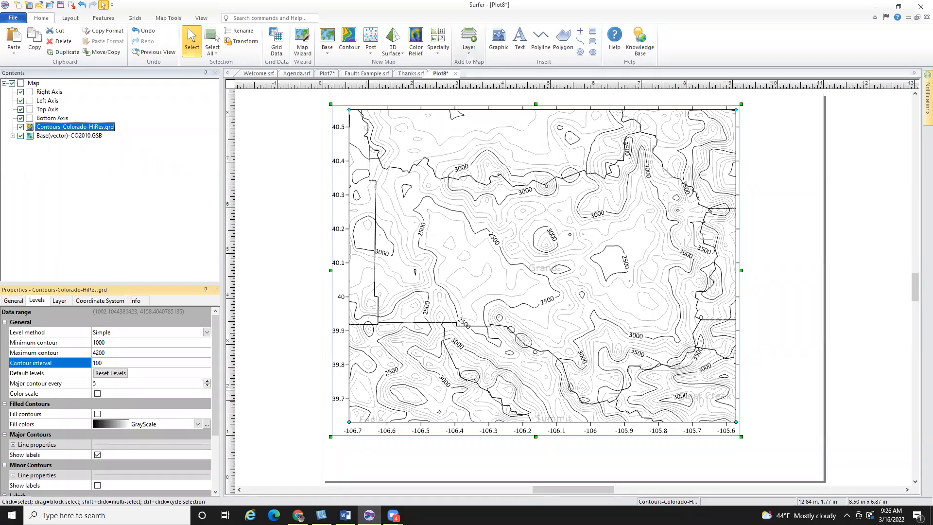
Start adding a base layer from an online server to the map, choosing Uranium from Aeroradiometric surveys of North America.
left_click(48, 92)
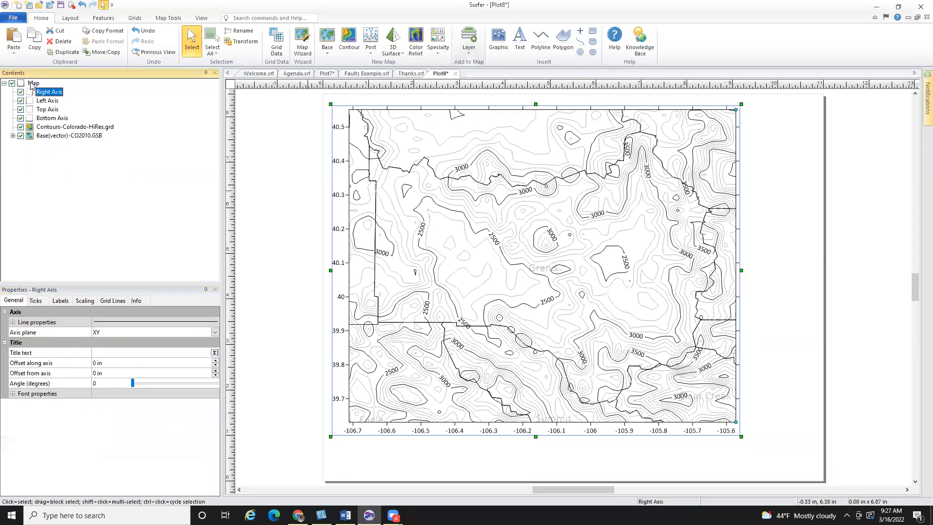
left_click(33, 84)
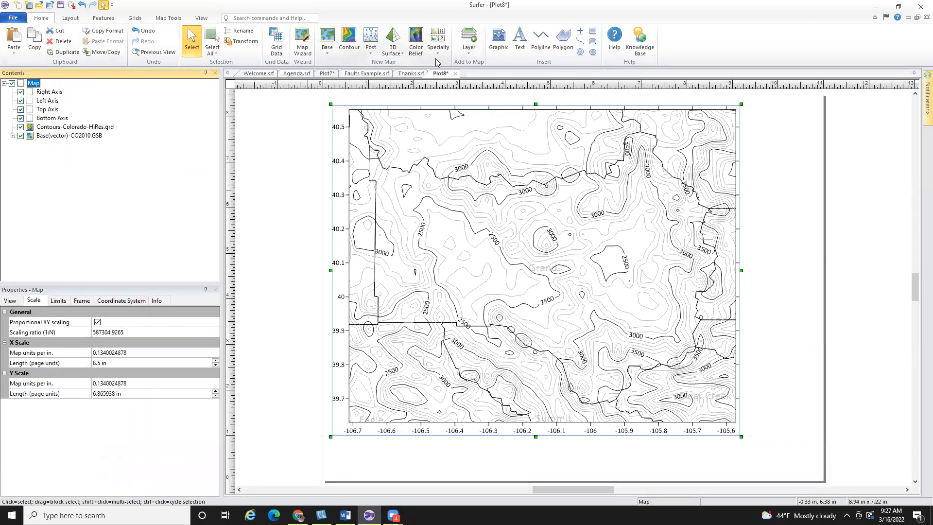
left_click(470, 56)
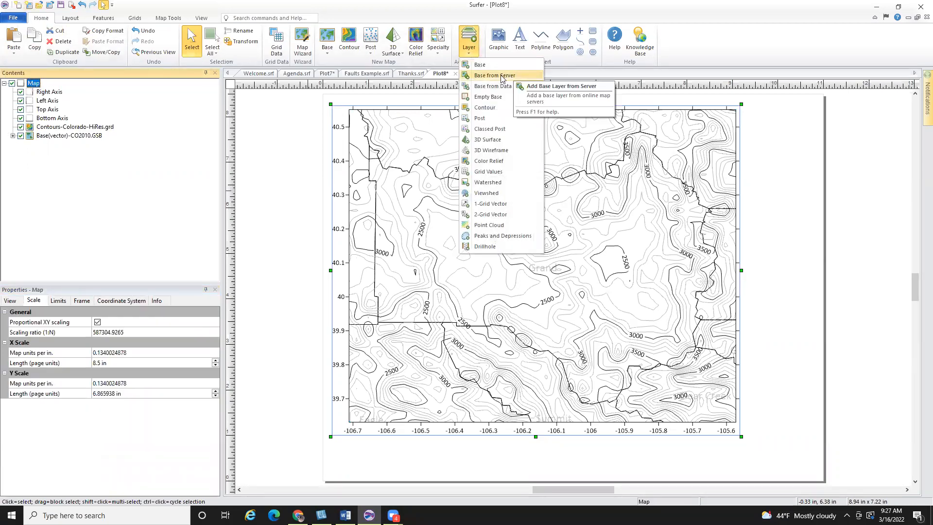
left_click(536, 77)
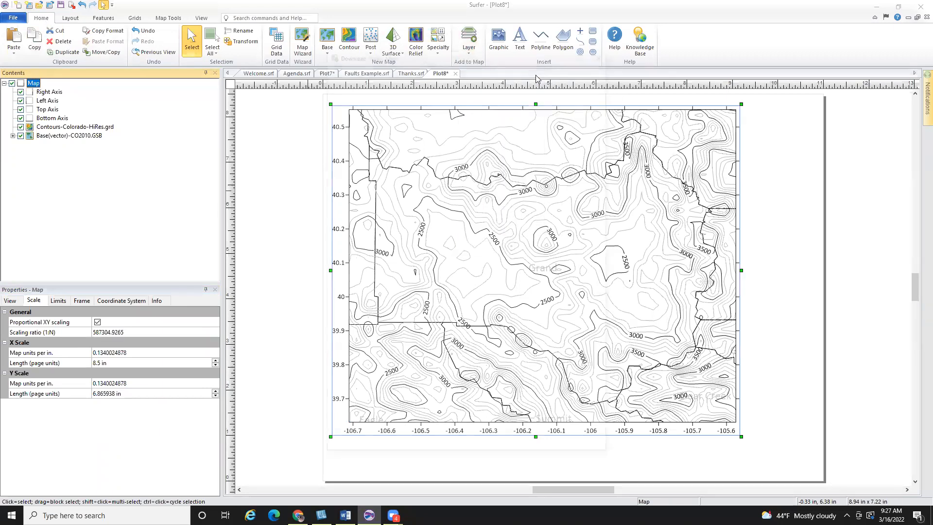
left_click_drag(510, 52, 433, 33)
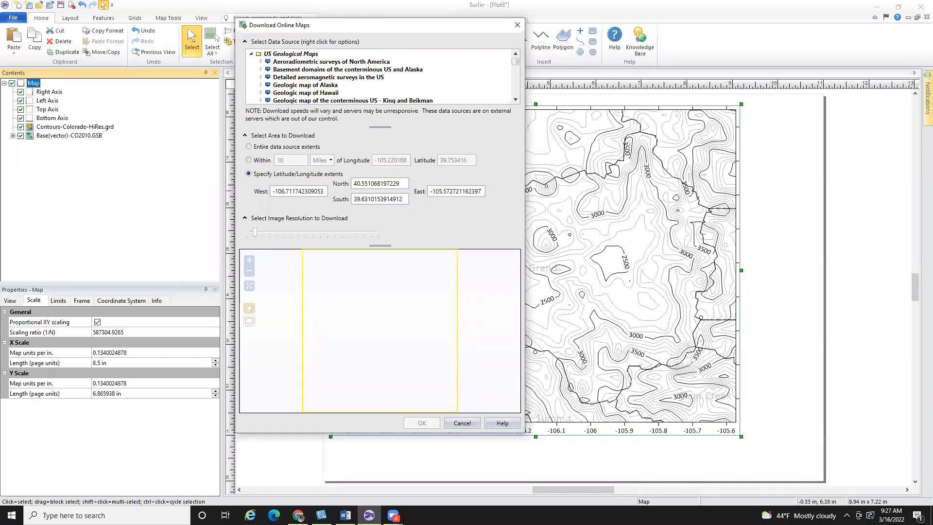
left_click(290, 55)
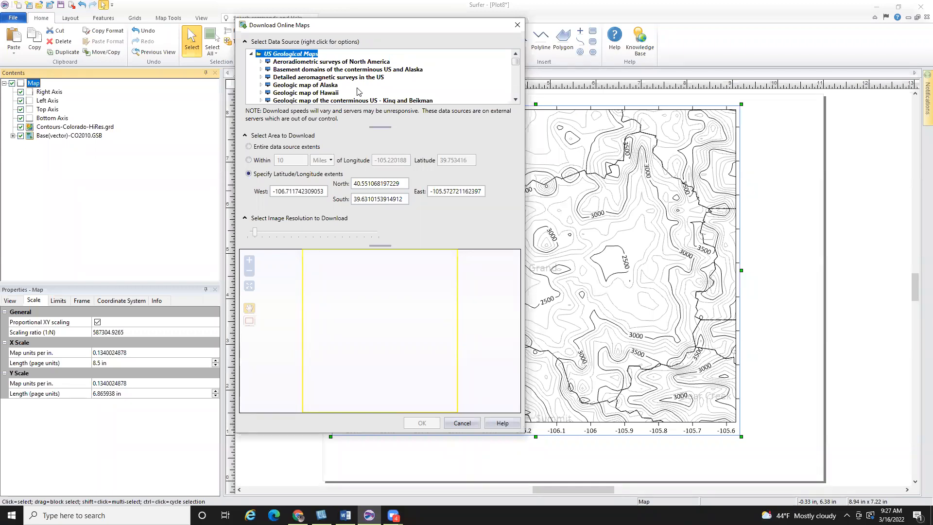
left_click(261, 61)
left_click(271, 71)
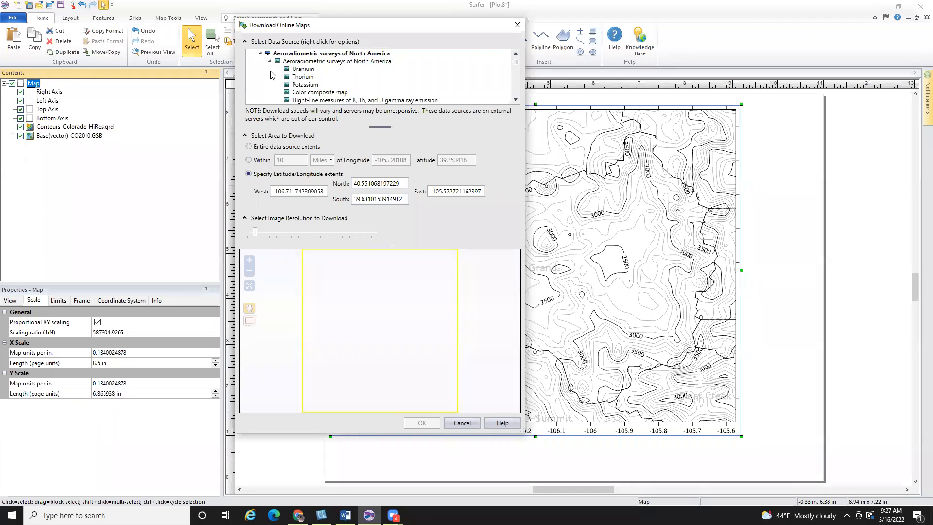
left_click(302, 69)
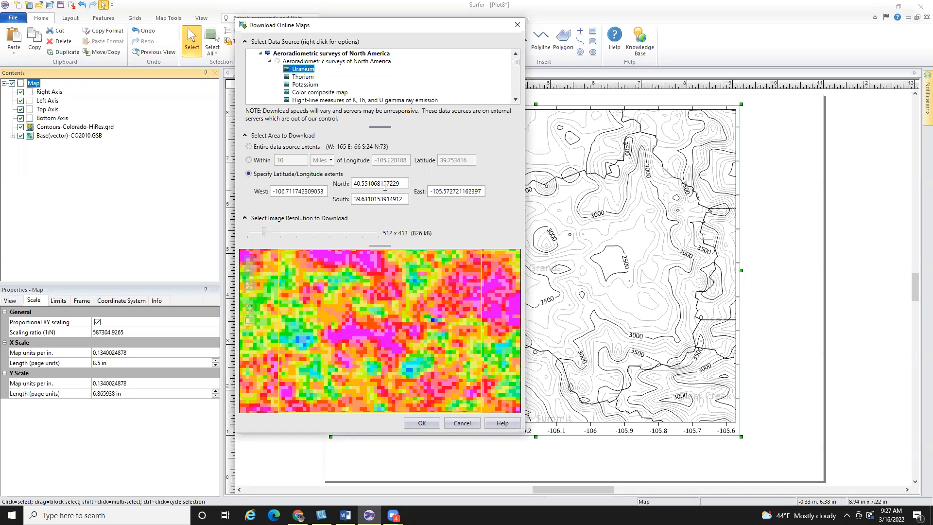
Download the Uranium image at 4096 x 3308 resolution as a base layer, declining to adjust the map limits.
left_click(314, 232)
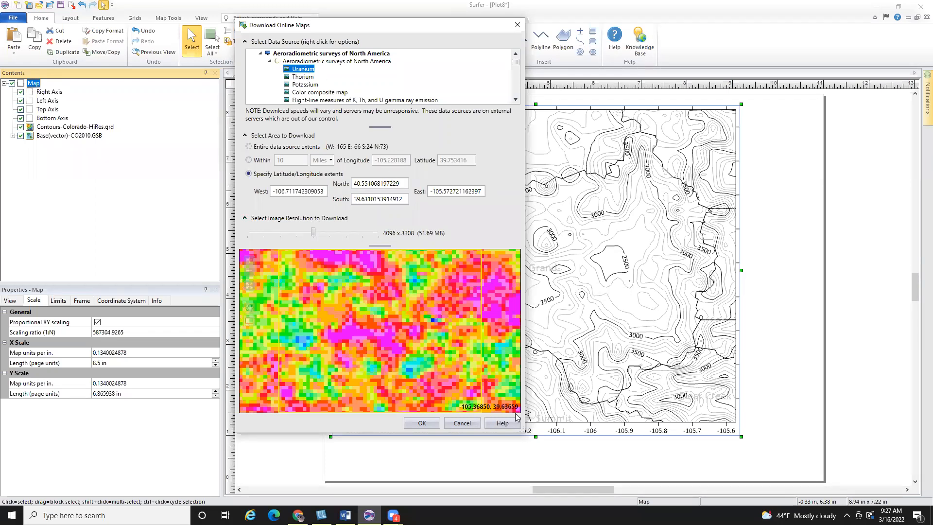
left_click(421, 423)
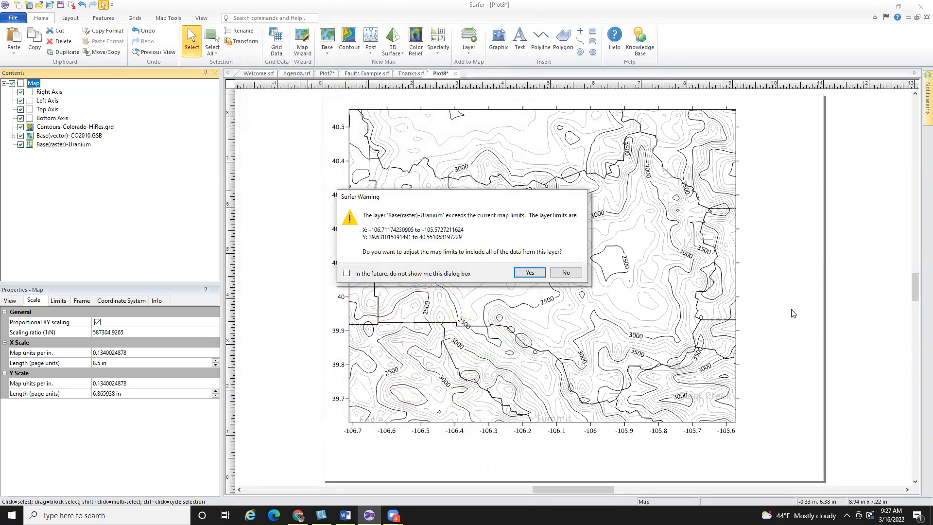
left_click(565, 273)
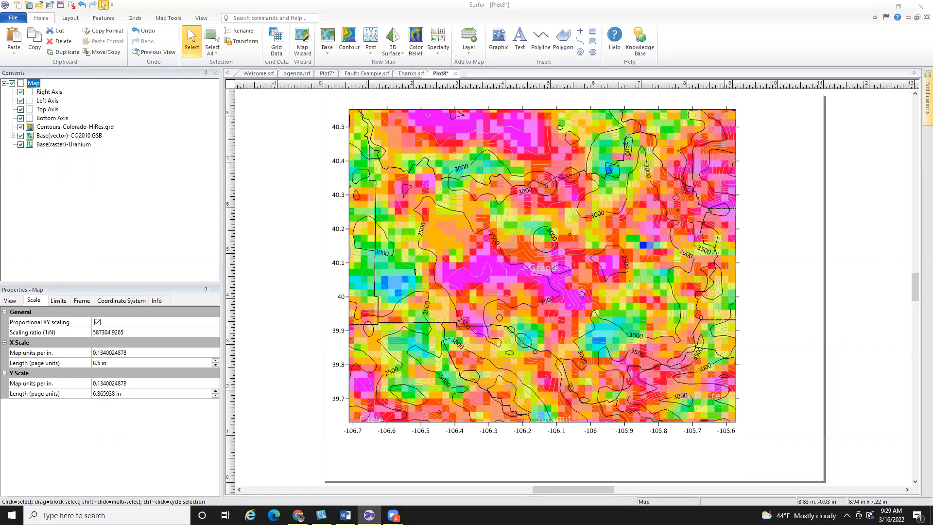
left_click(313, 505)
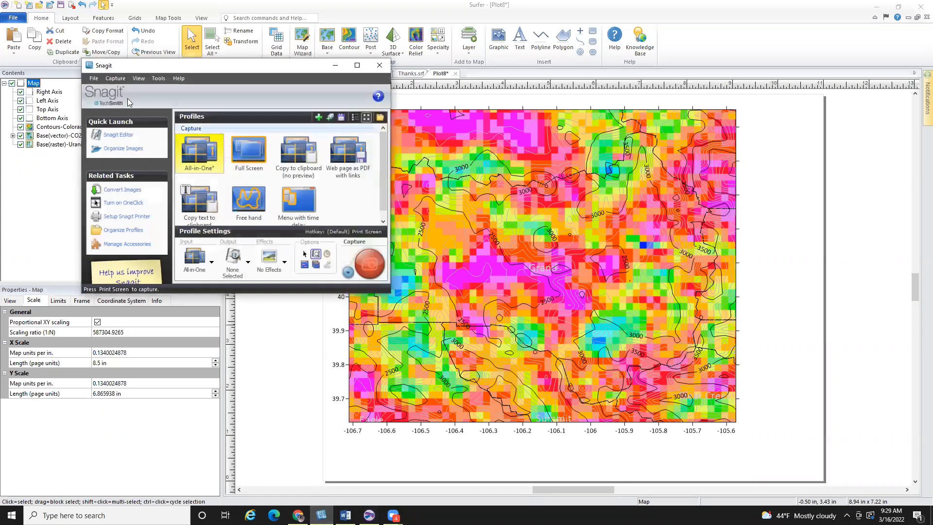
left_click_drag(172, 69, 159, 92)
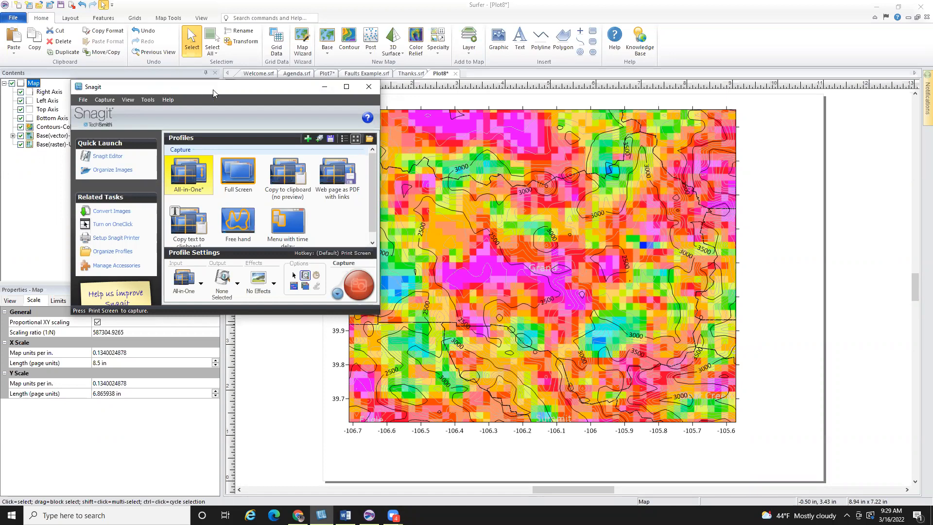
left_click_drag(208, 89, 182, 90)
left_click(340, 86)
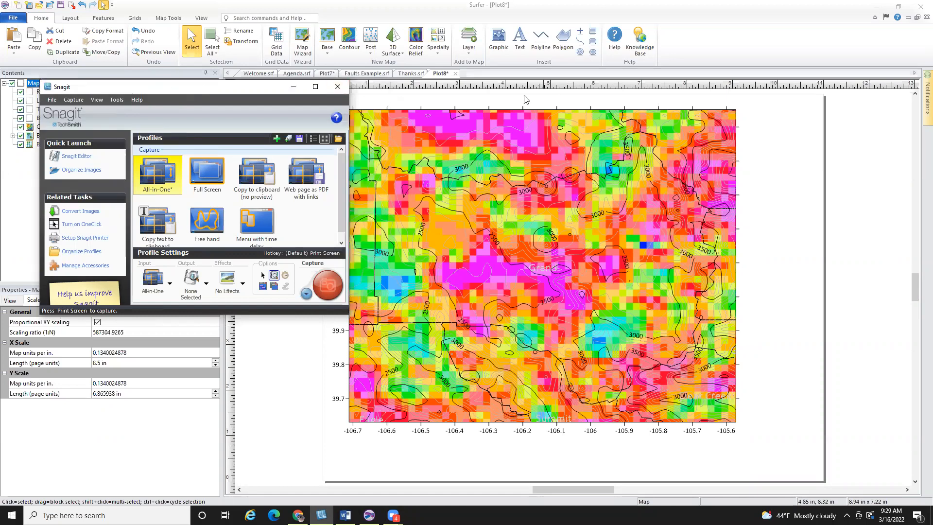
Preview the Uranium aeroradiometric survey for a server base layer so that its full color scale from 0.4 to 3.6 shows.
left_click(478, 56)
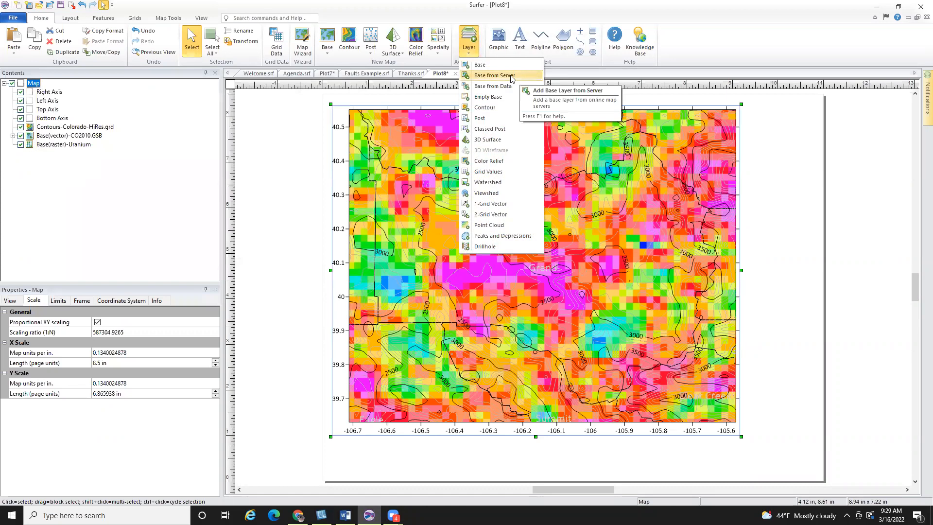
left_click(494, 76)
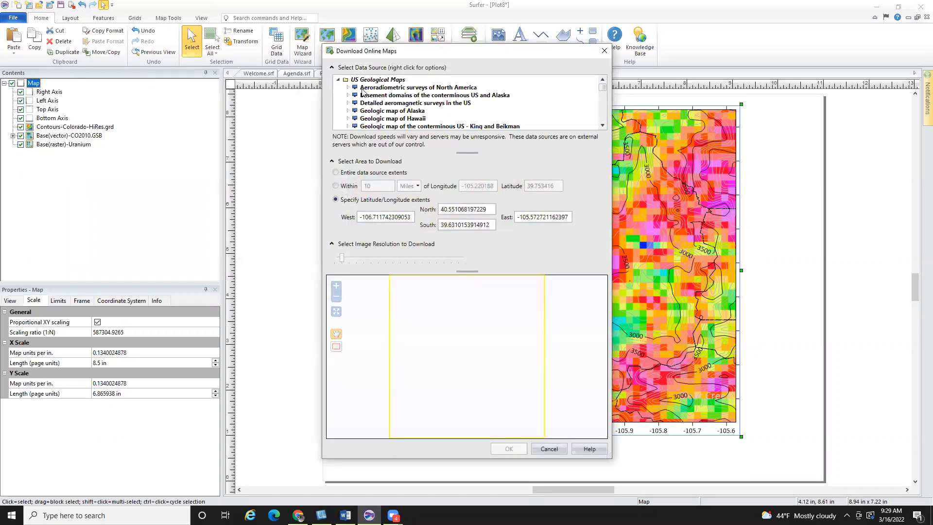
left_click(347, 89)
left_click(357, 95)
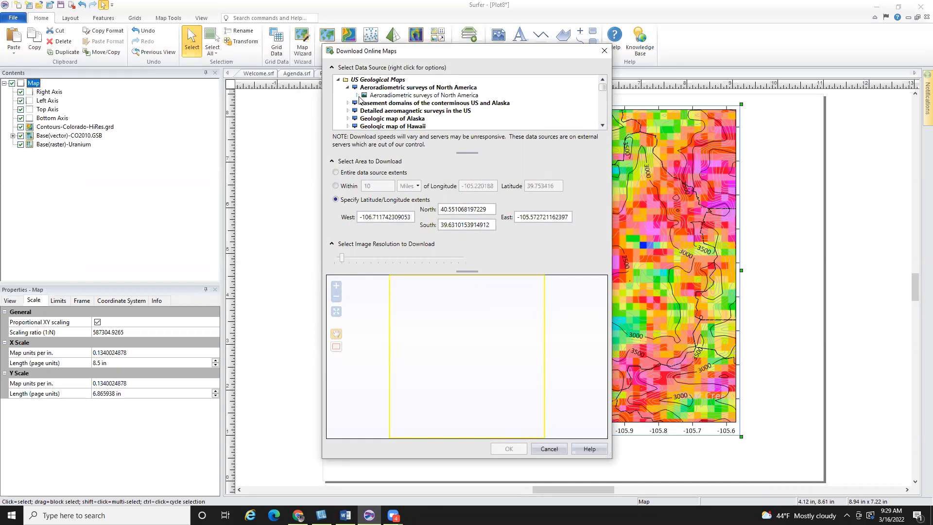
left_click(390, 94)
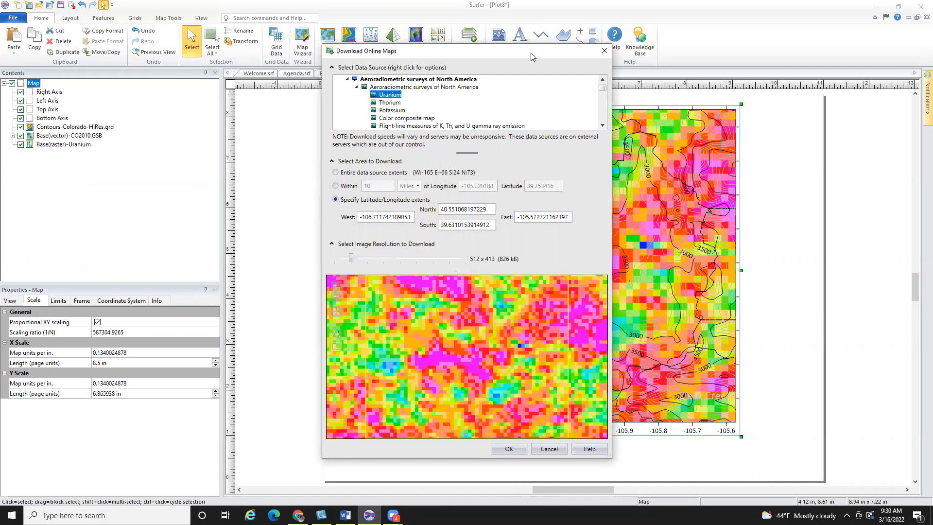
left_click_drag(531, 57, 368, 36)
scroll(320, 348, "down", 2)
scroll(319, 348, "down", 2)
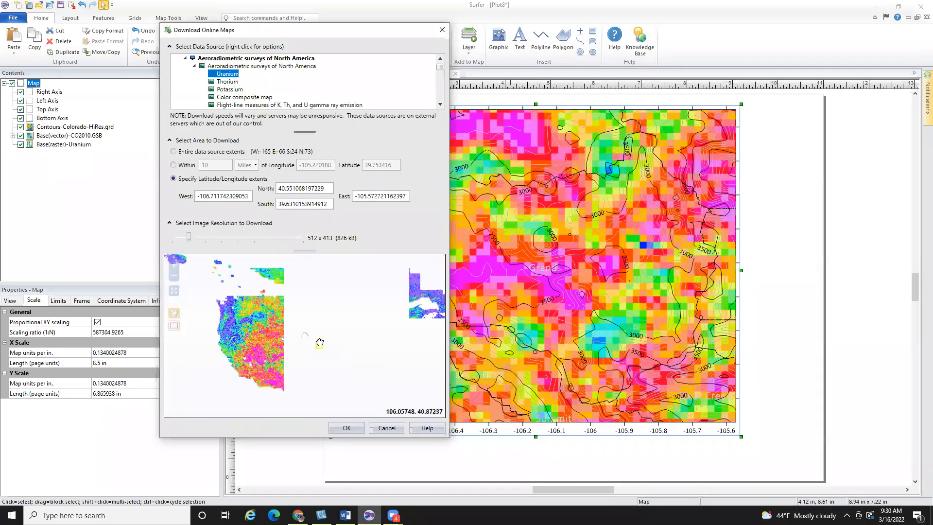
scroll(319, 342, "down", 1)
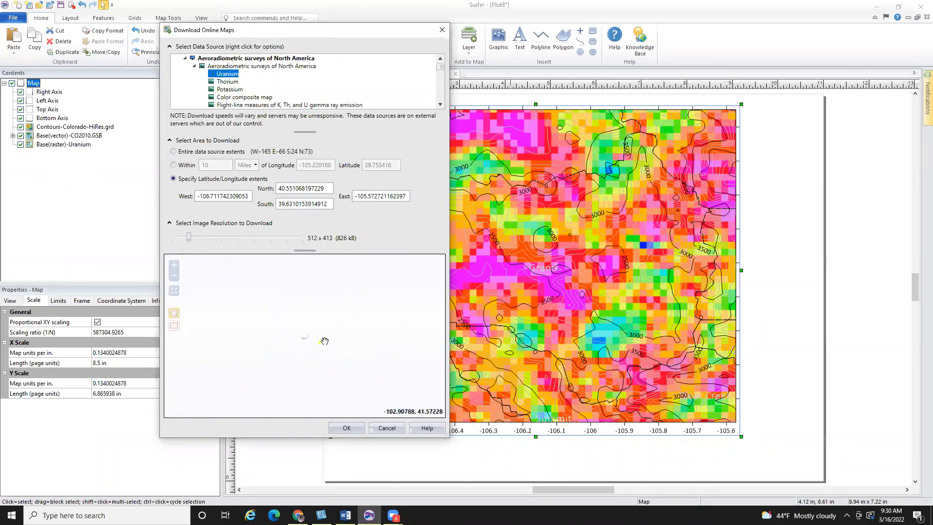
scroll(256, 341, "up", 1)
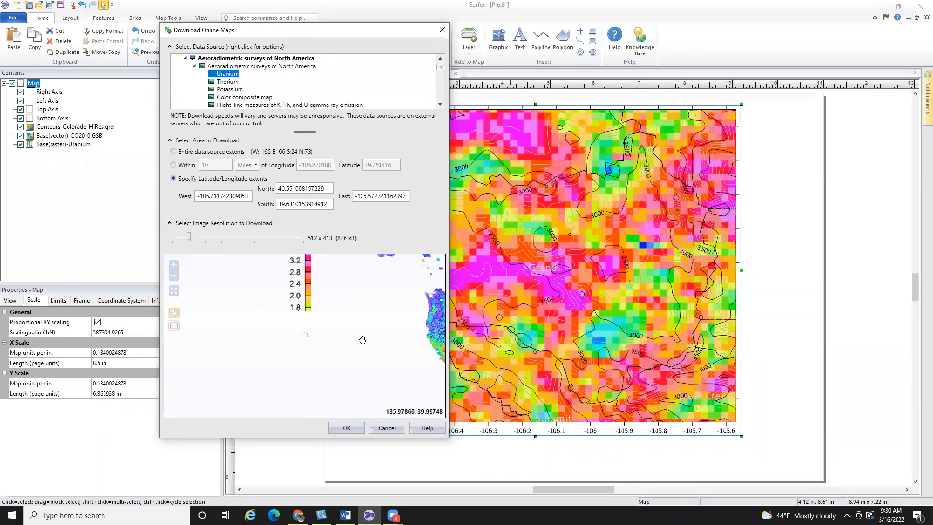
left_click_drag(360, 337, 357, 348)
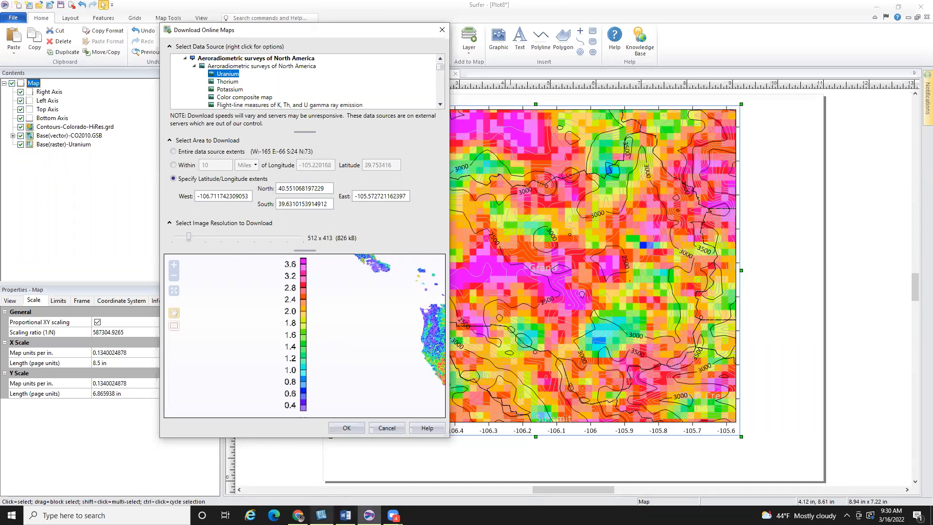
Switch to Snagit and capture the uranium color scale region from the map preview.
left_click(321, 515)
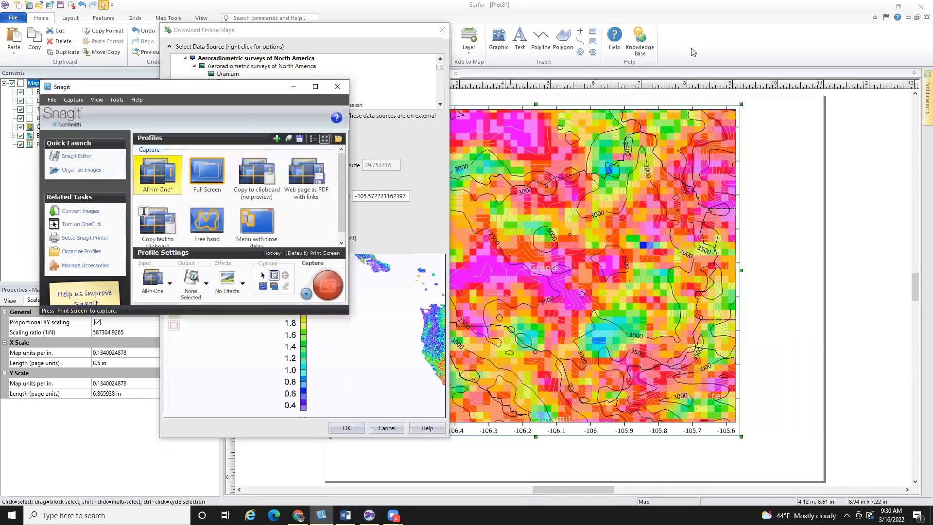
left_click_drag(692, 52, 692, 49)
left_click(769, 239)
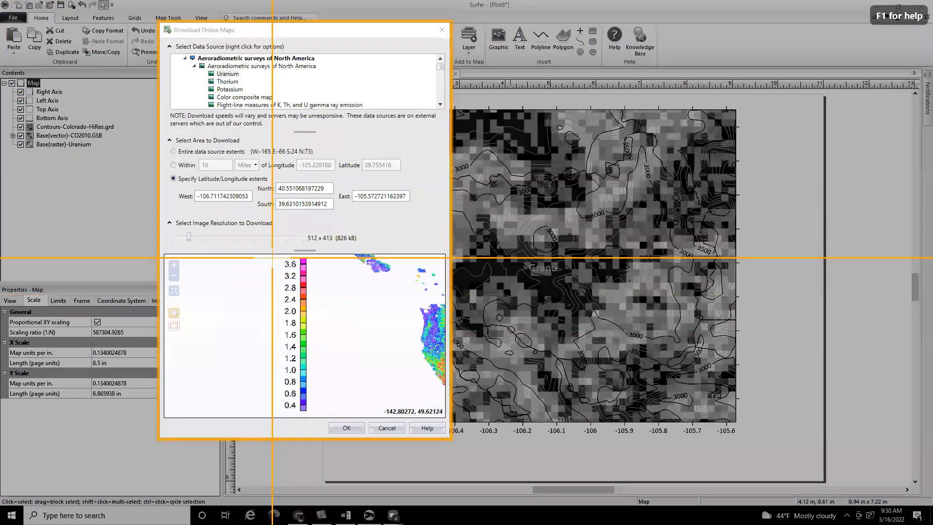
left_click_drag(278, 256, 310, 414)
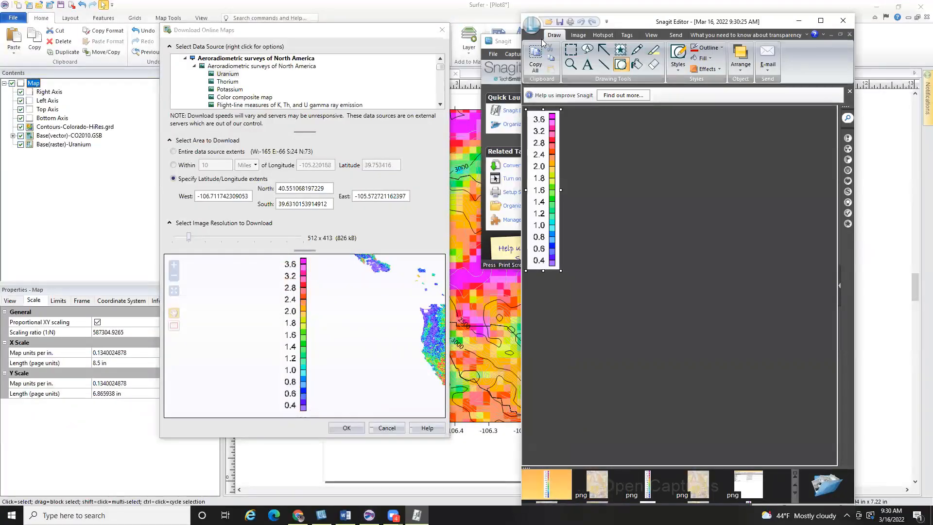
Save the captured color scale as Urianium Color Scale.png in the Clipped Images folder.
left_click(532, 26)
left_click(552, 115)
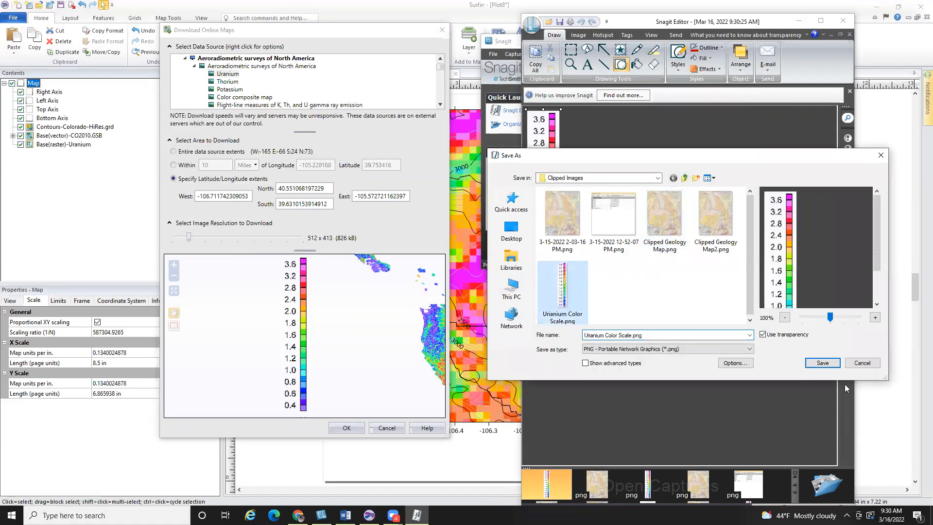
left_click(822, 363)
left_click(713, 295)
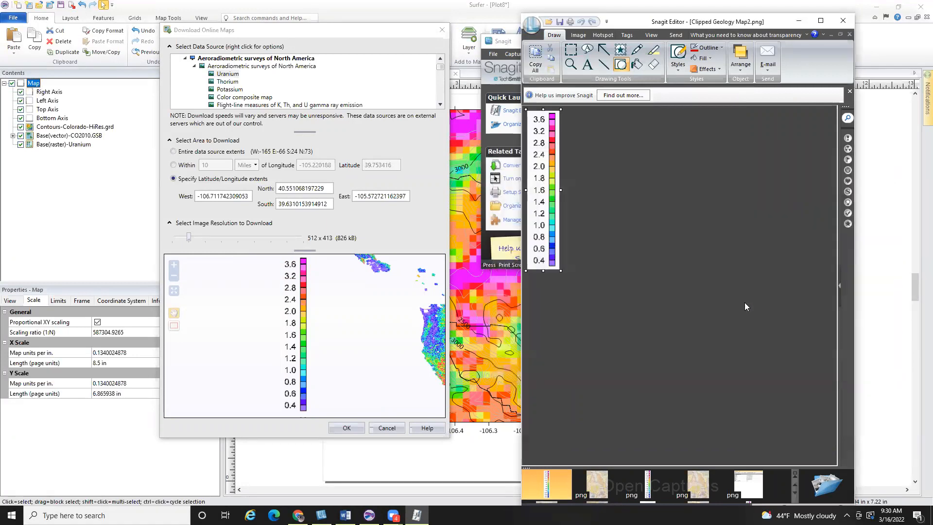
Dismiss the online map download without adding another layer, and close the Snagit windows.
left_click(443, 34)
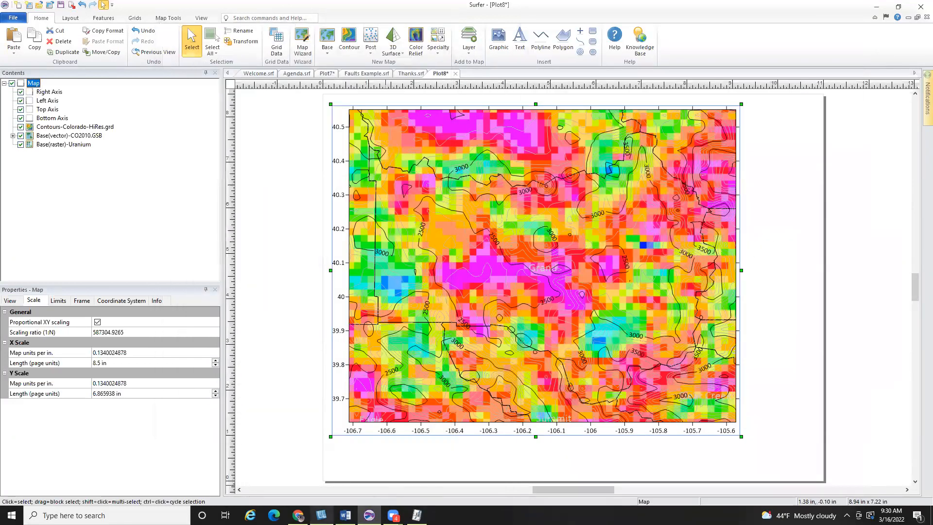
left_click(321, 515)
left_click(735, 41)
left_click(416, 514)
left_click(846, 21)
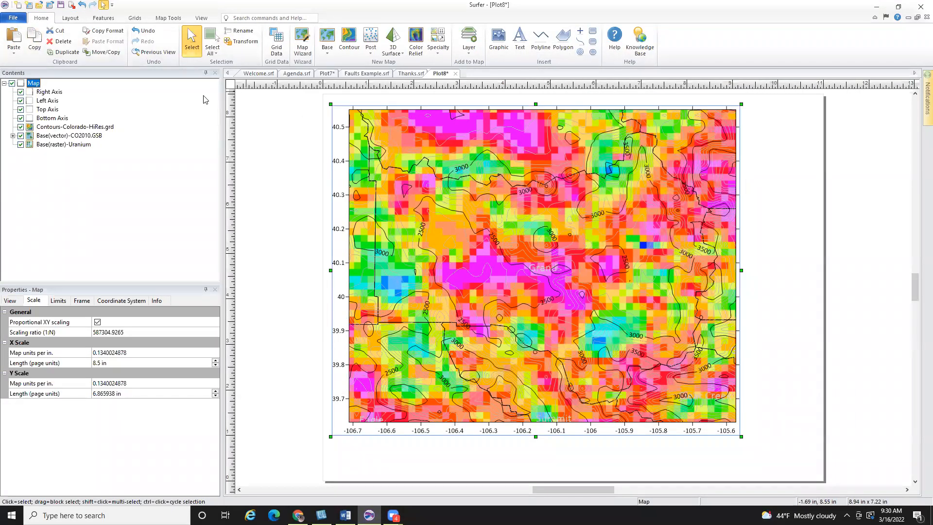
Insert the graphic Uranium Color Scale.png from the Data folder into the plot.
left_click(107, 20)
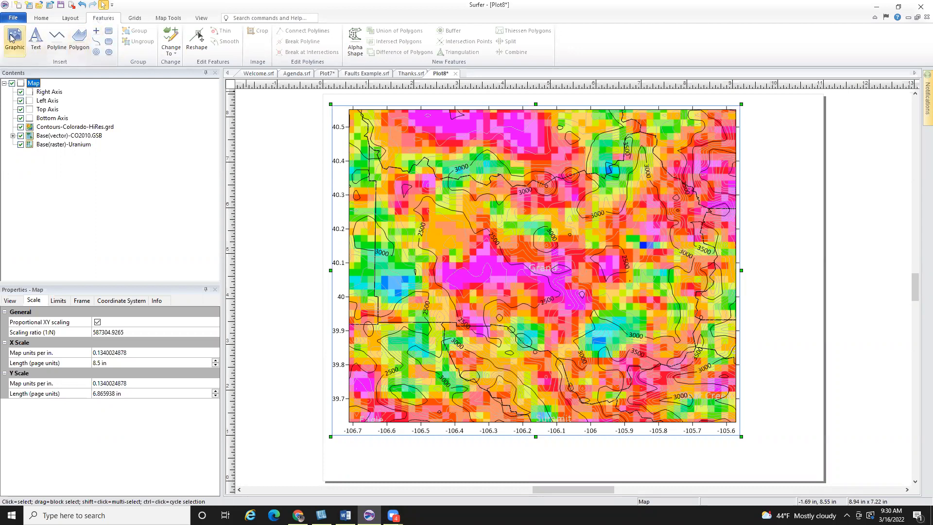
left_click(41, 18)
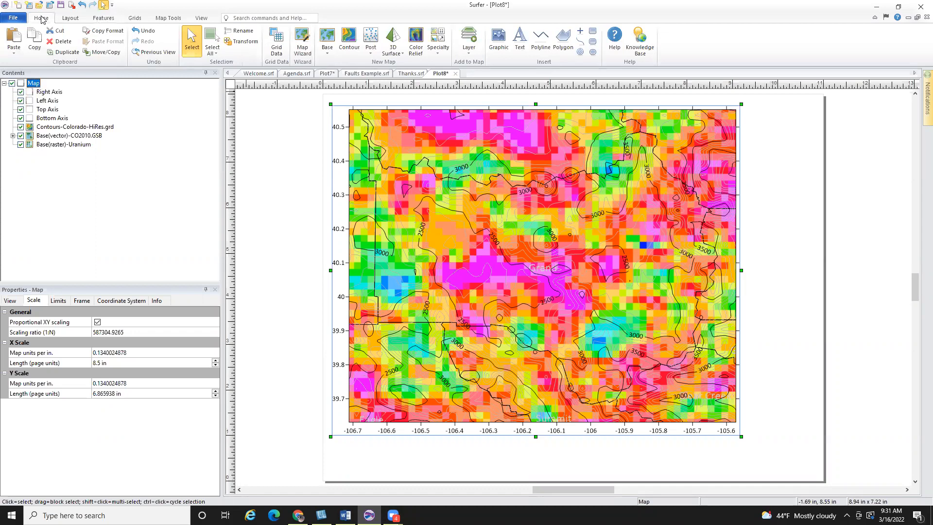
left_click(504, 36)
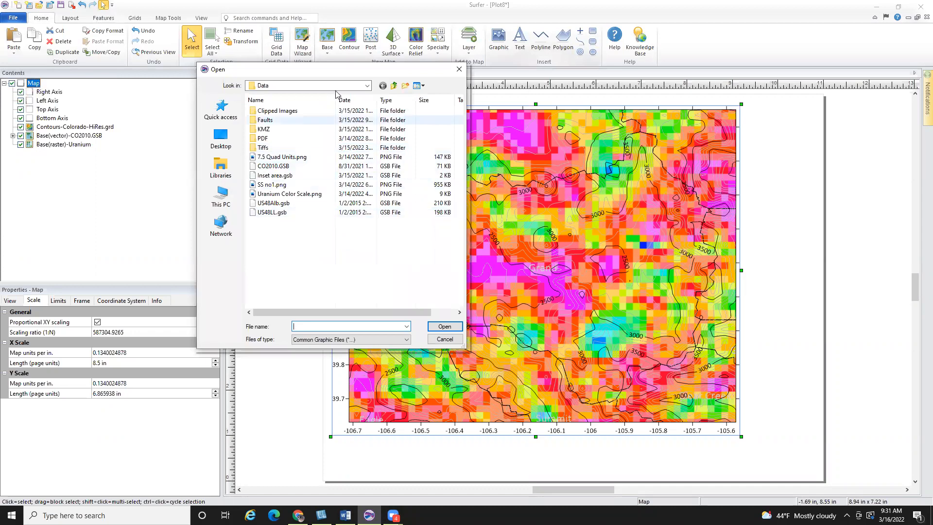
left_click_drag(347, 72, 402, 56)
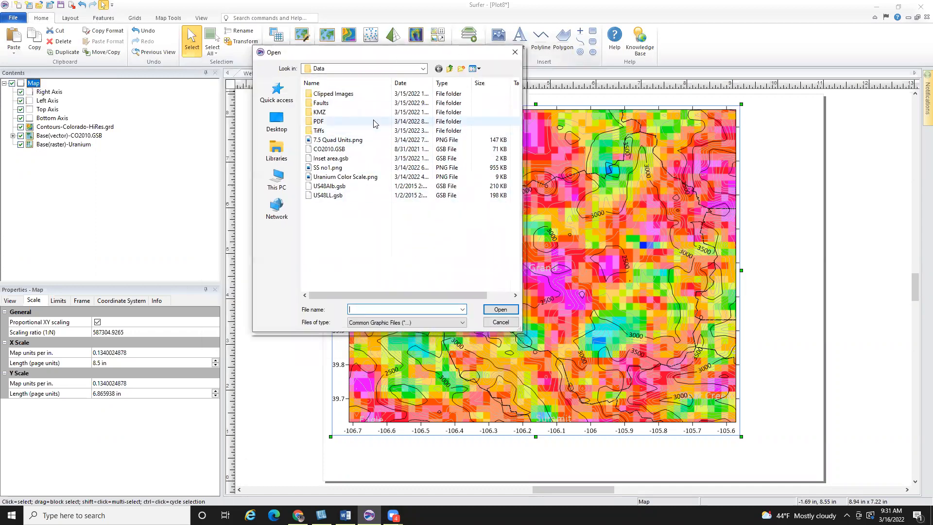
left_click(388, 179)
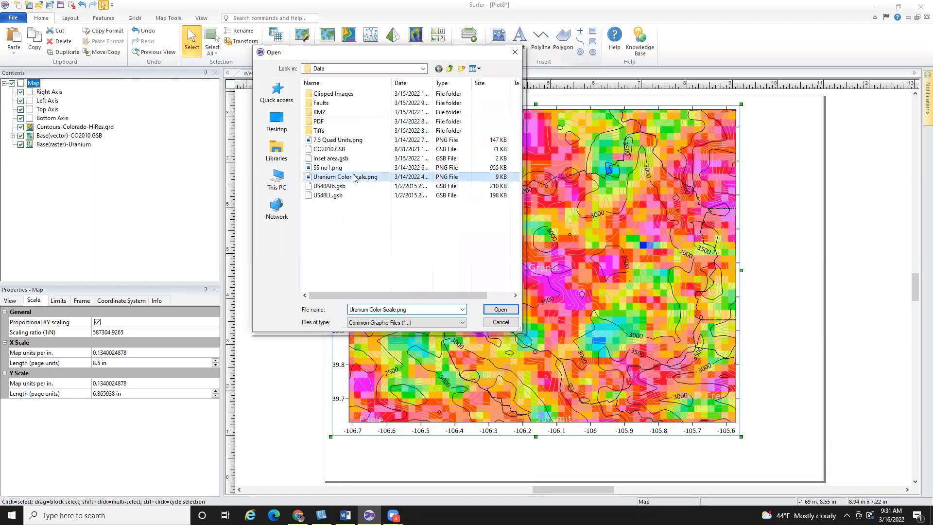
left_click(508, 311)
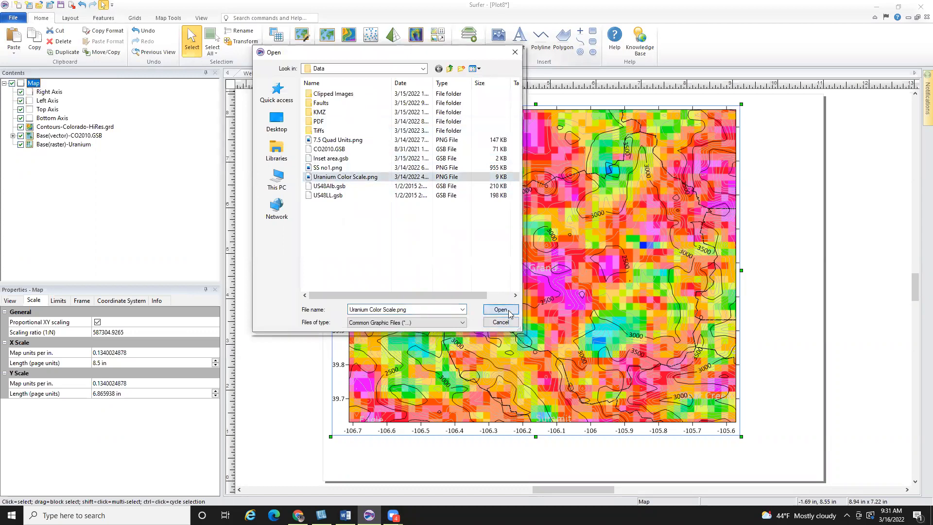
Shrink the uranium color scale image to about 0.44 × 2.26 in and place it just outside the map's lower-right corner.
left_click(562, 207)
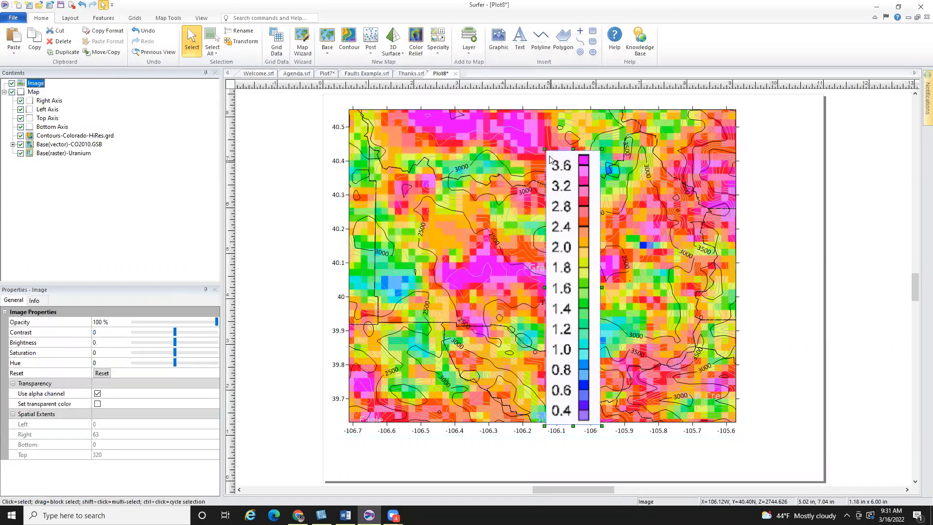
left_click_drag(543, 148, 578, 319)
left_click_drag(597, 401, 753, 390)
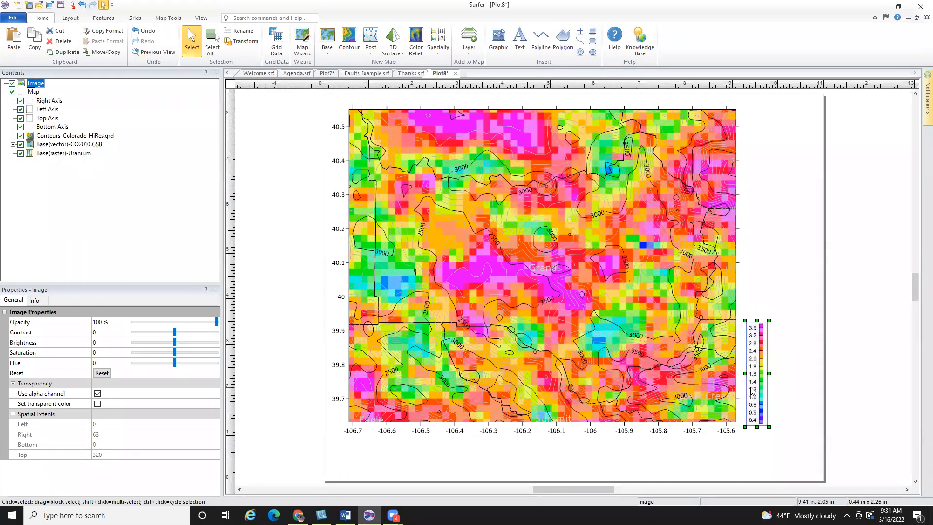
left_click(778, 260)
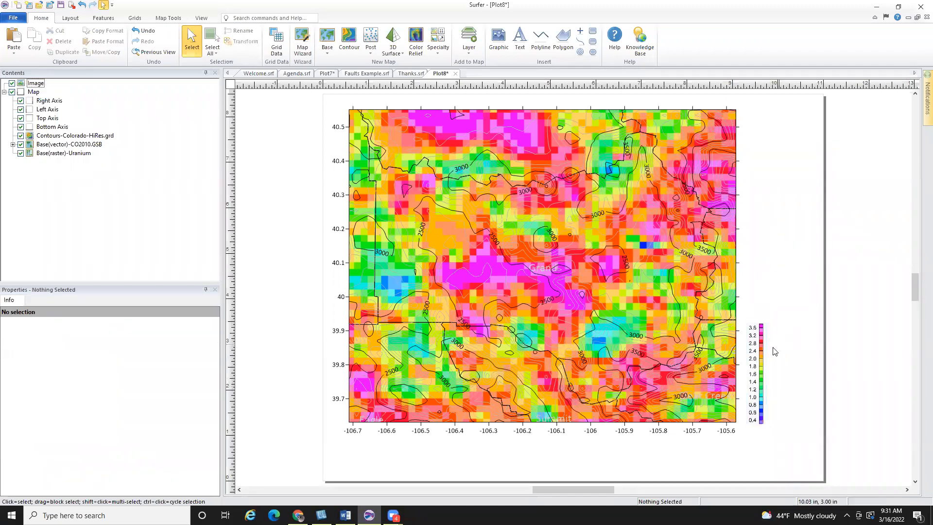
left_click_drag(762, 370, 715, 360)
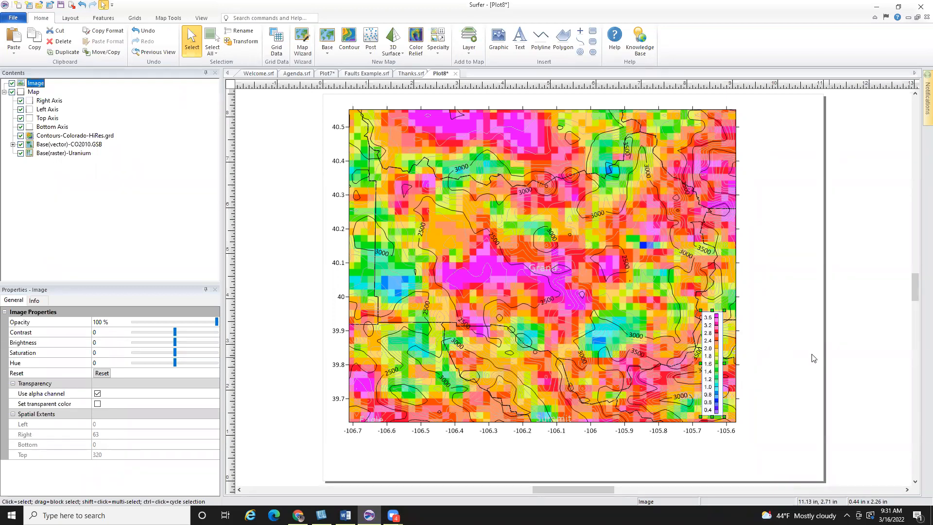
left_click_drag(714, 380, 755, 388)
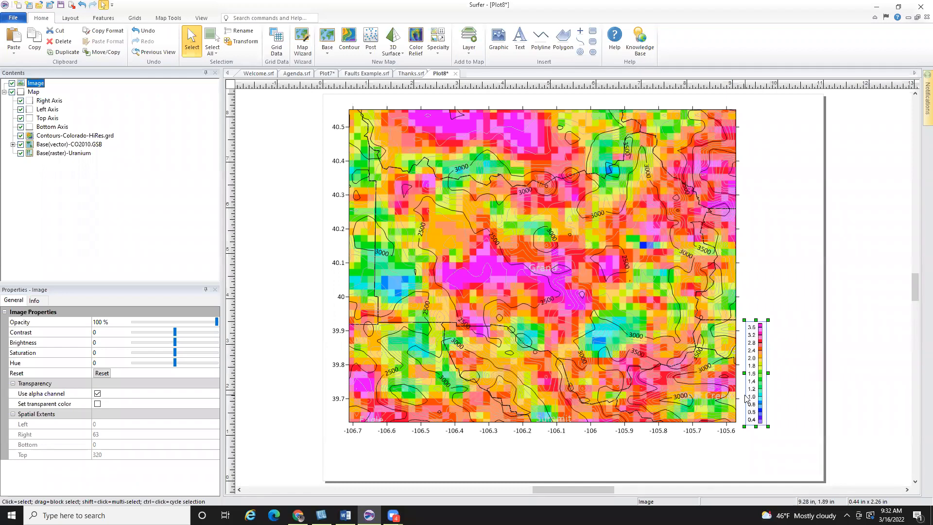
Create a new blank plot and start a new base map from an online server.
left_click(17, 6)
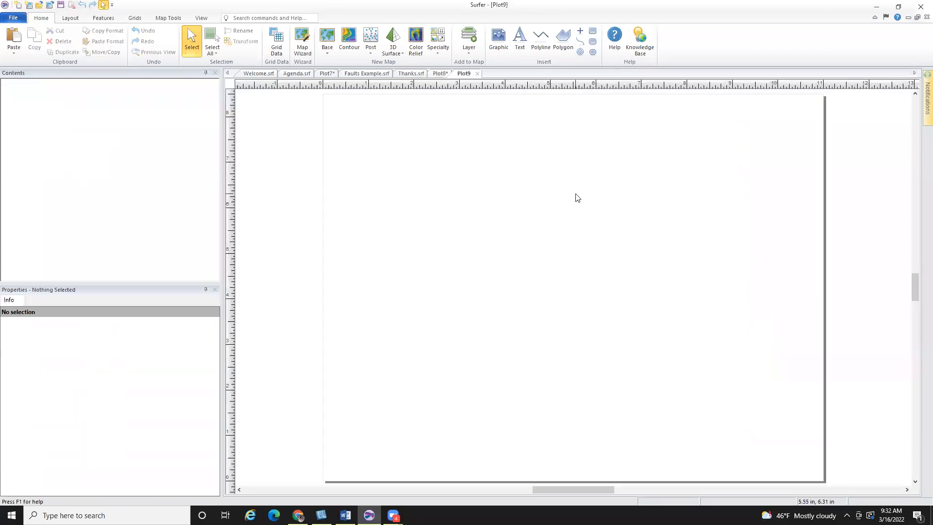
left_click(328, 54)
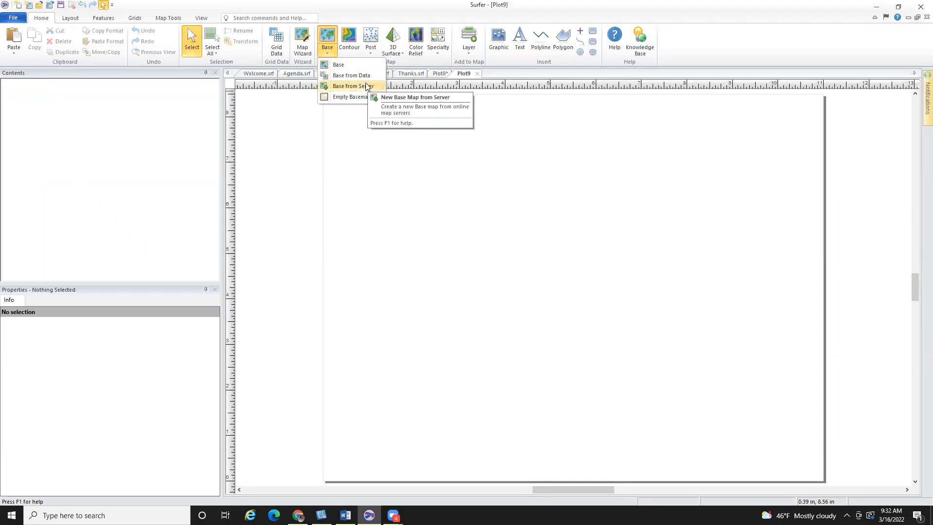
left_click(339, 88)
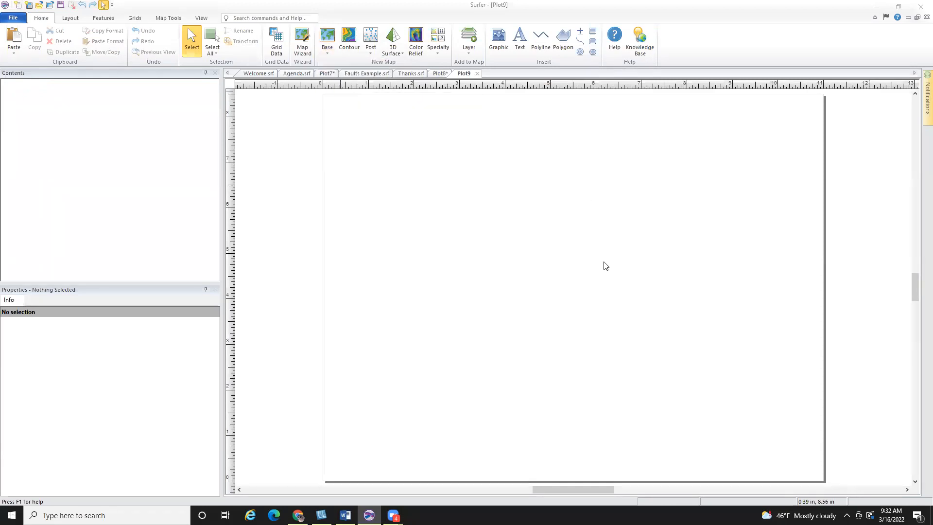
left_click_drag(534, 49, 524, 42)
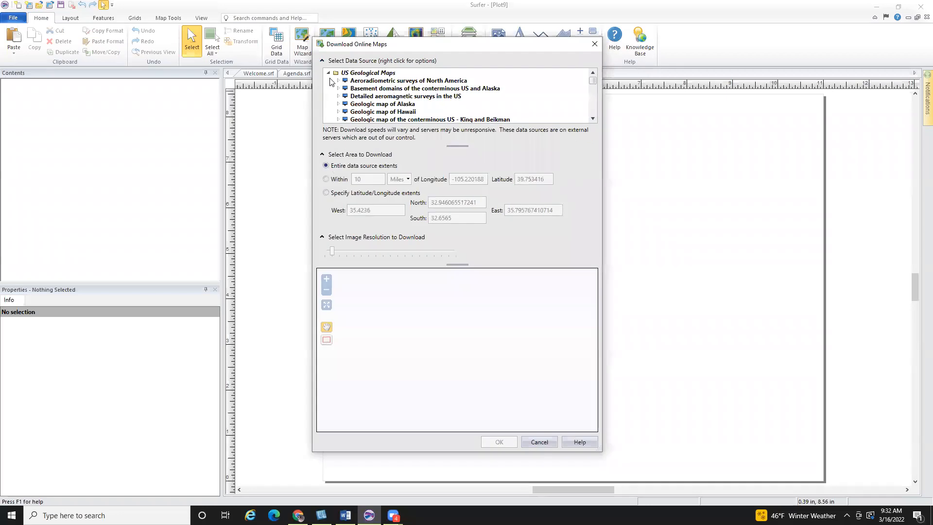
Browse the online data sources and list the Geological Provinces layers of Geoscience Australia.
left_click(329, 73)
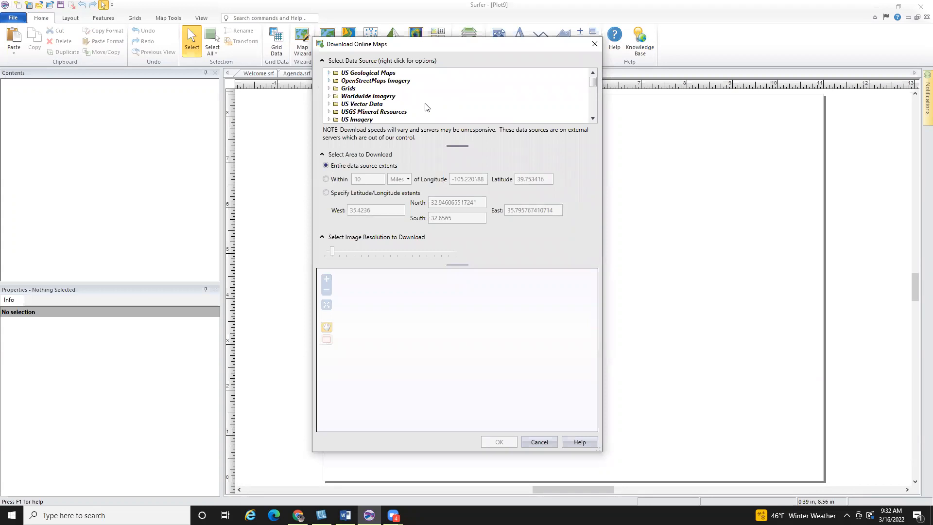
scroll(427, 107, "down", 1)
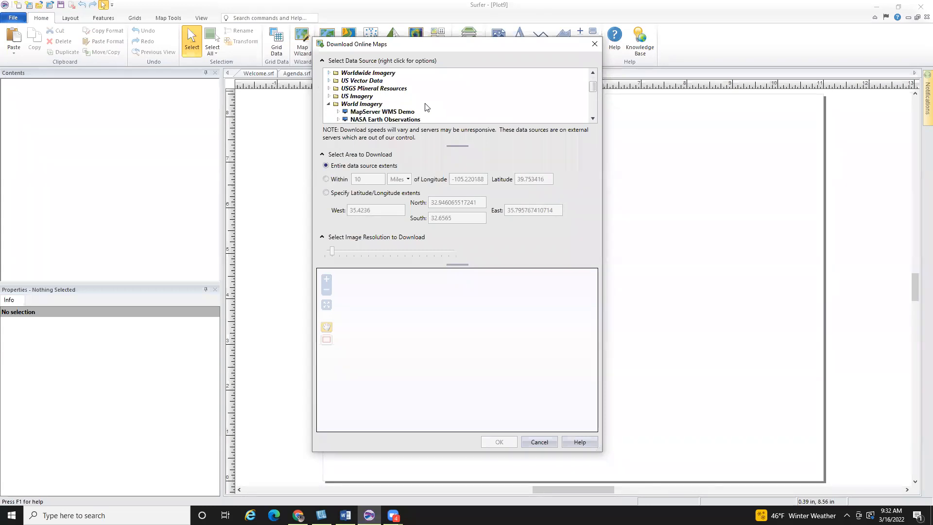
left_click(330, 105)
scroll(369, 106, "down", 1)
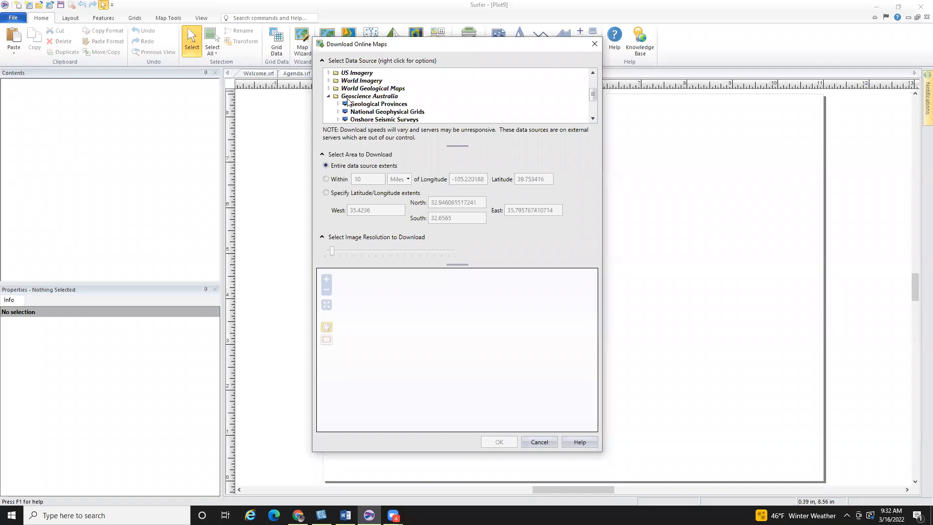
left_click(351, 98)
left_click(339, 104)
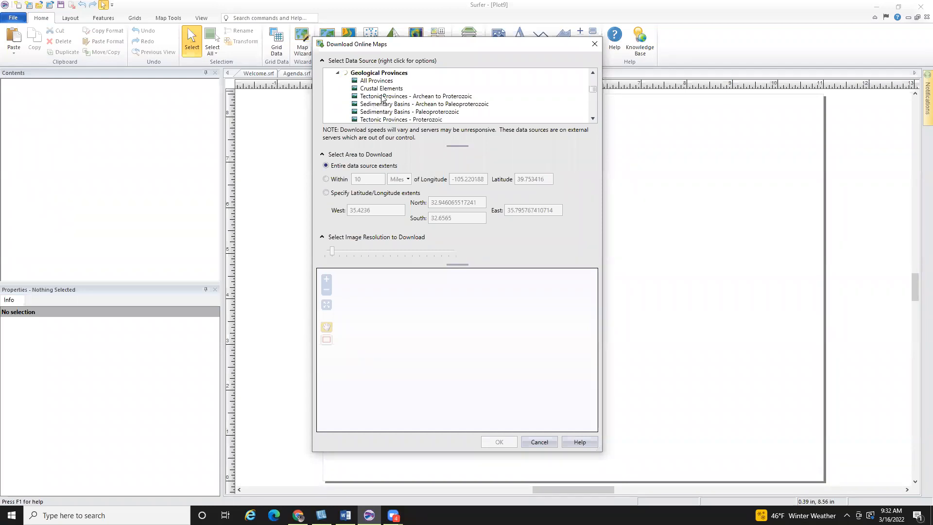
Preview several Australian Geological Provinces layers, including Crustal Elements, tectonic and igneous provinces, and sedimentary basins up to Late Paleozoic.
left_click(372, 89)
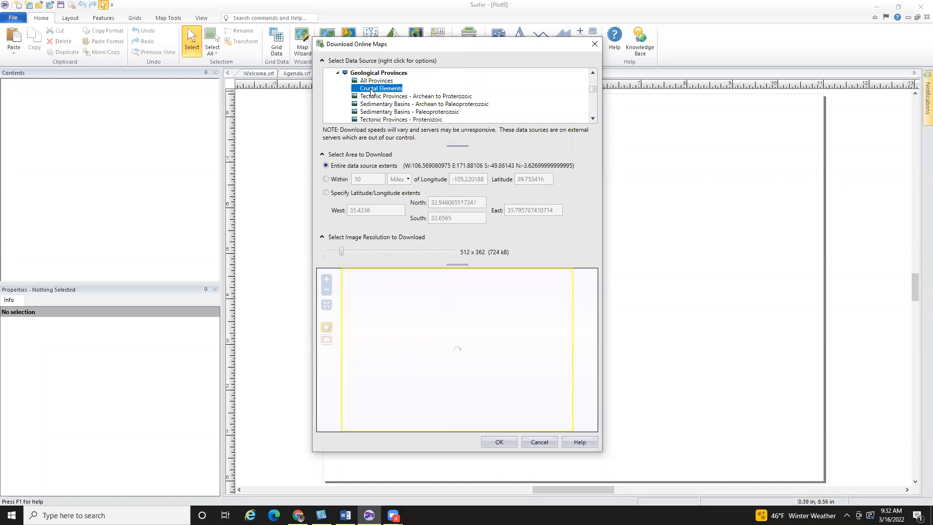
left_click(379, 96)
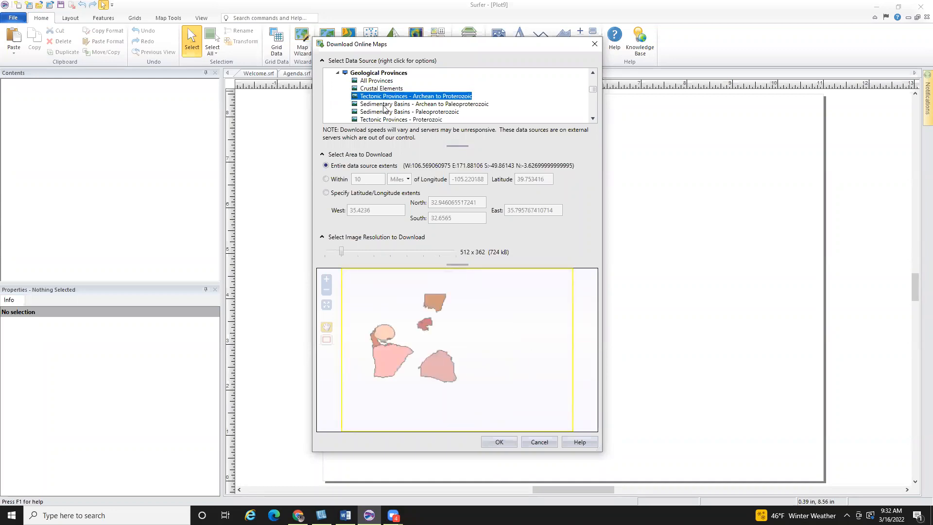
left_click(384, 105)
left_click(388, 112)
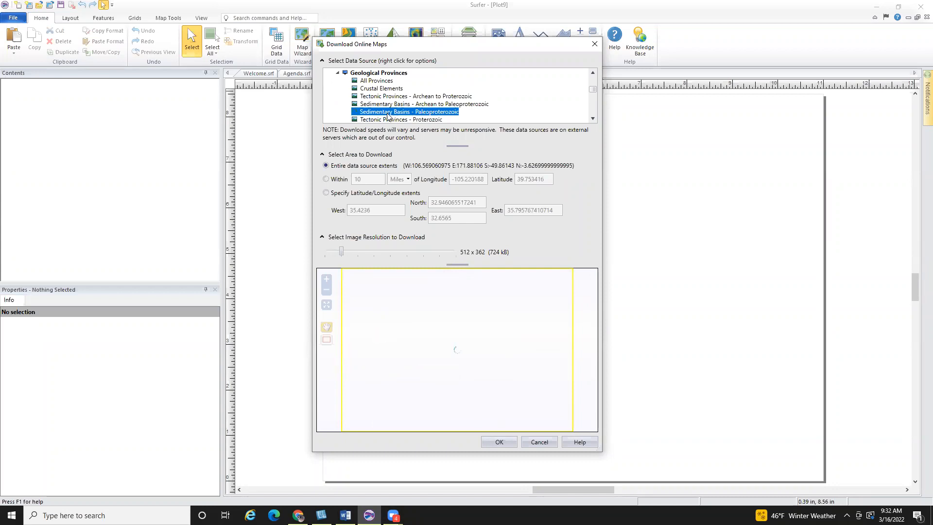
scroll(424, 106, "down", 1)
left_click(390, 113)
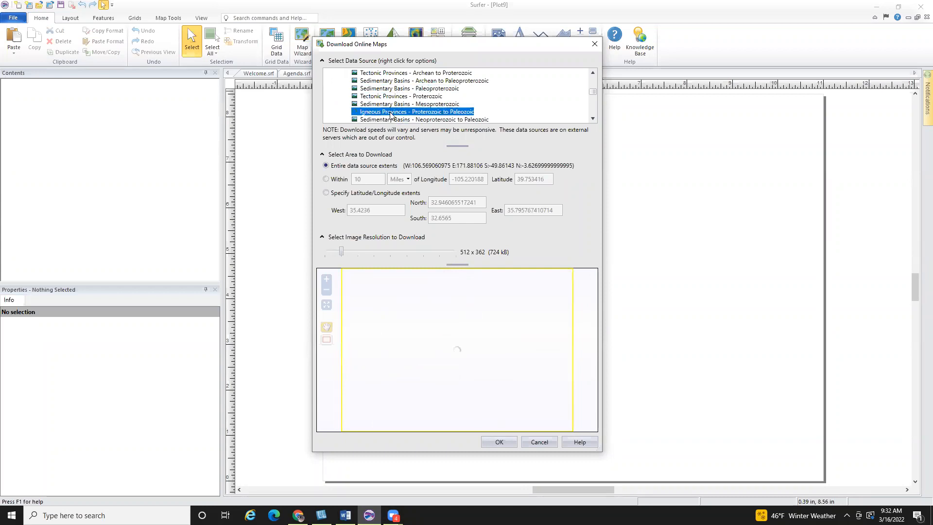
scroll(390, 112, "down", 1)
left_click(392, 111)
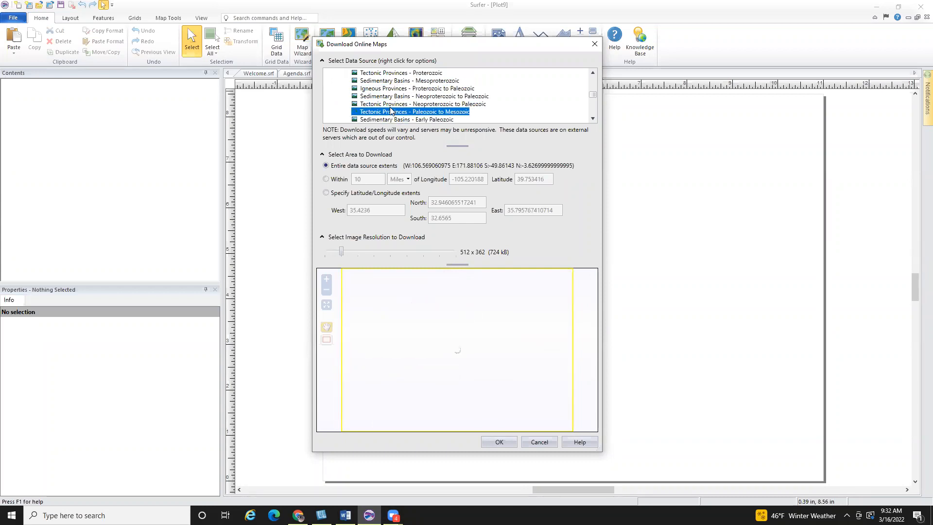
scroll(394, 112, "down", 1)
left_click(394, 113)
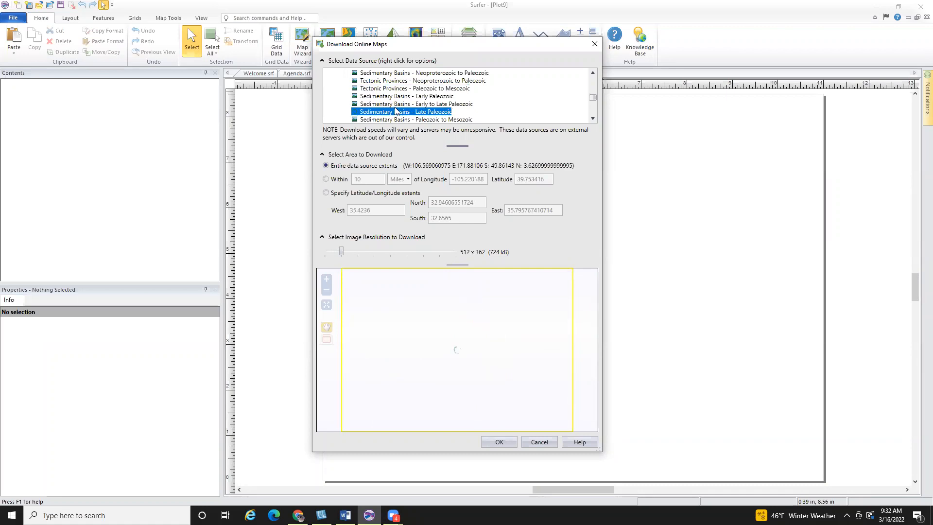
Collapse the Geological Provinces list and preview the Africa Geology layer from World Geological Maps.
scroll(394, 112, "up", 8)
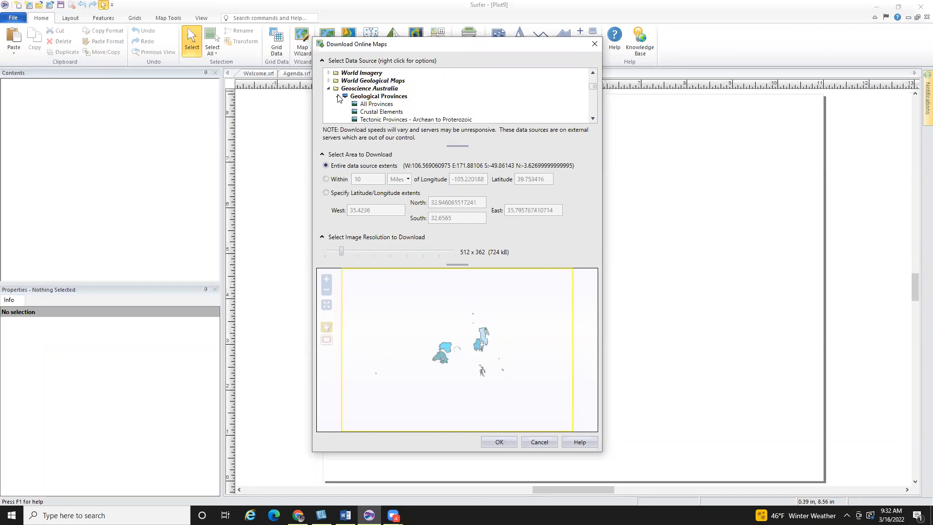
left_click(338, 96)
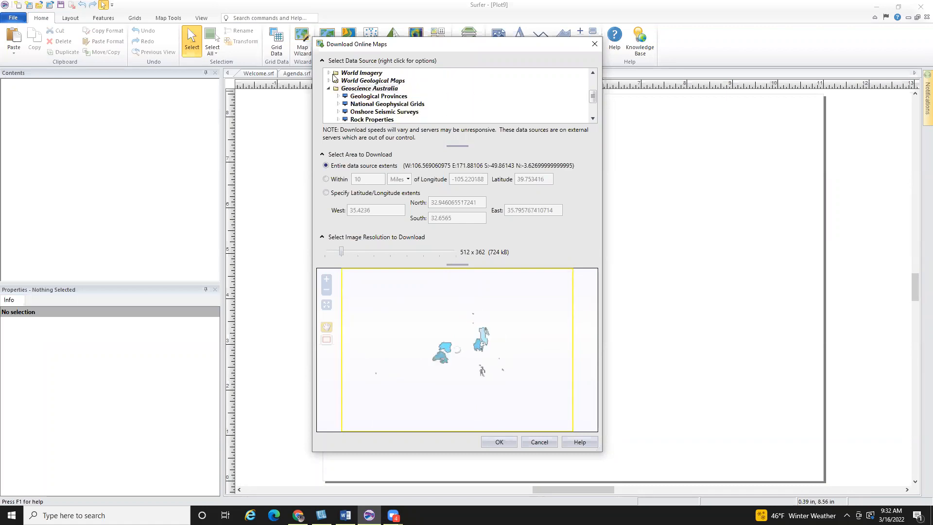
left_click(397, 82)
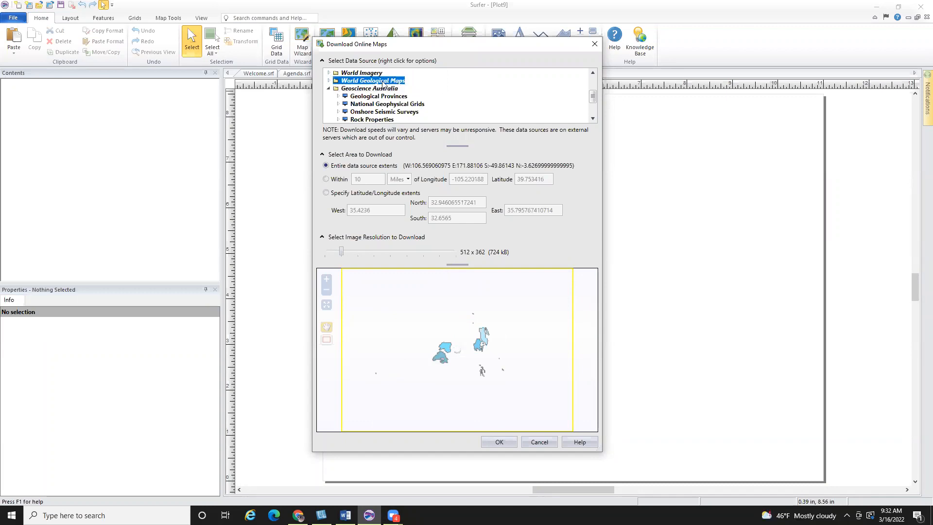
left_click(329, 81)
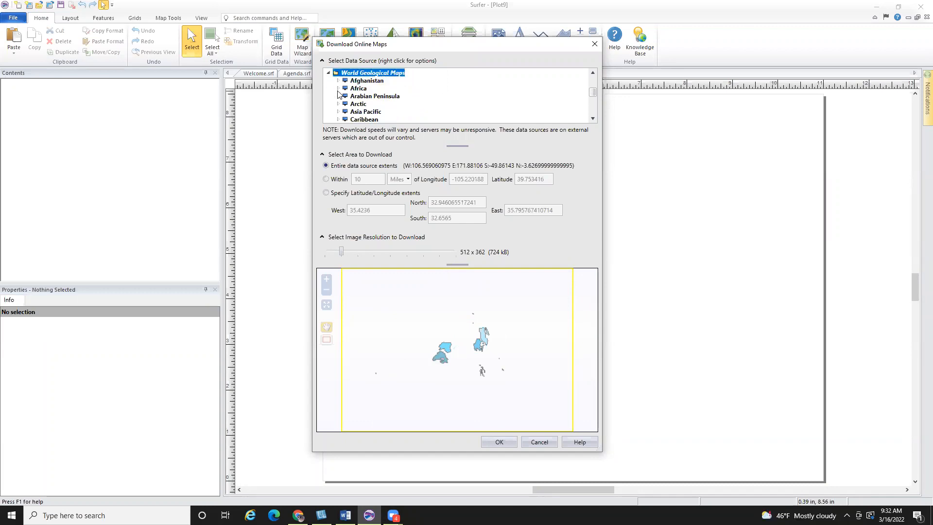
left_click(338, 88)
left_click(373, 97)
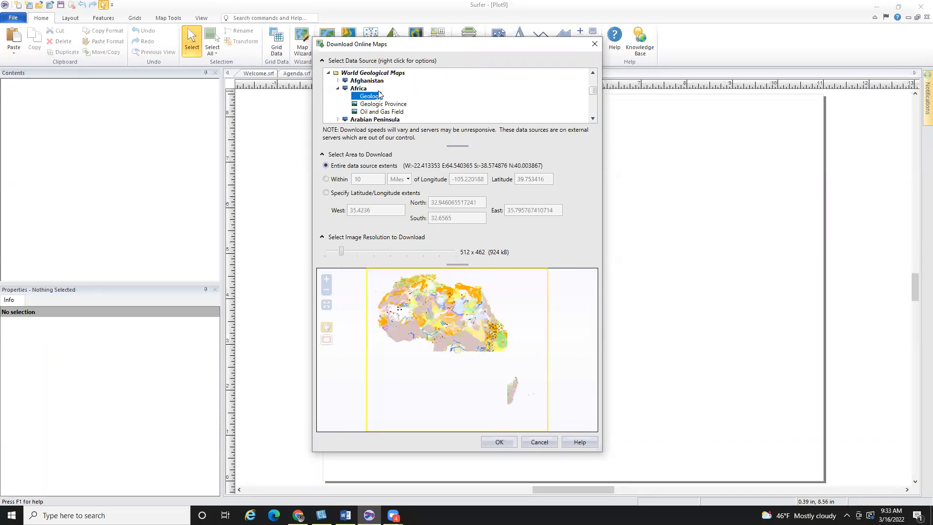
Preview the Geology layers of the Arabian Peninsula and the Caribbean.
scroll(434, 108, "down", 1)
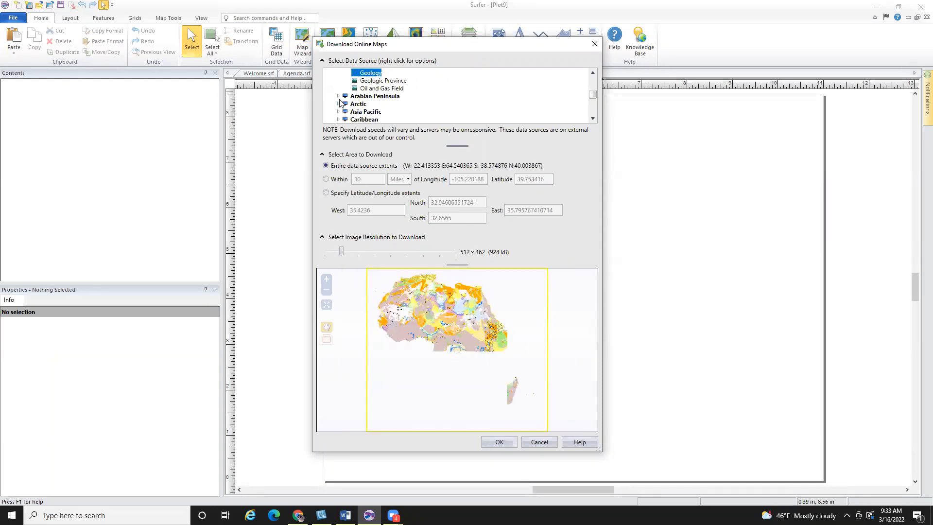
left_click(338, 96)
left_click(371, 104)
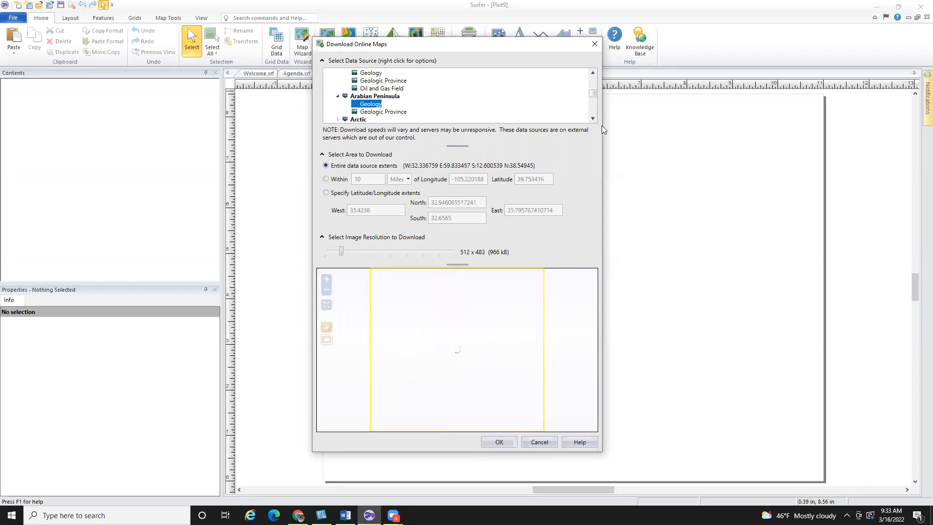
scroll(501, 97, "down", 1)
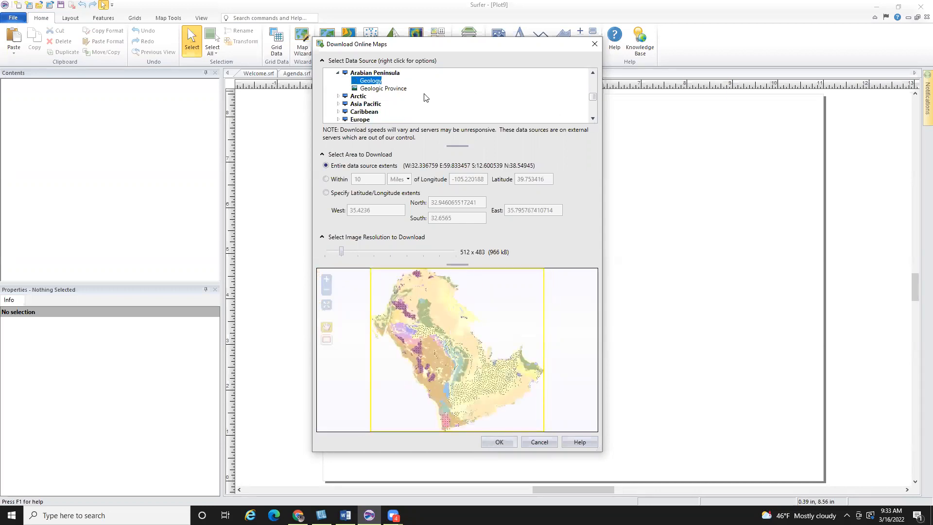
left_click(338, 112)
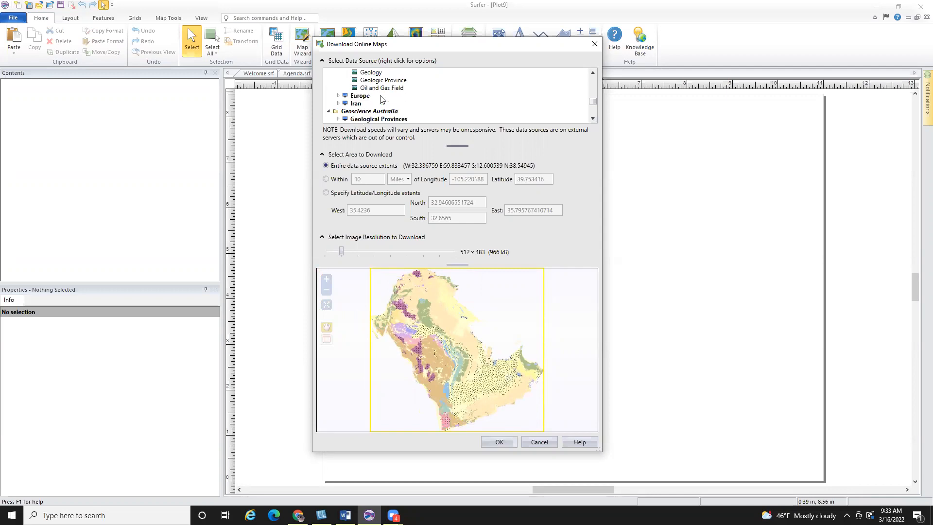
left_click(375, 96)
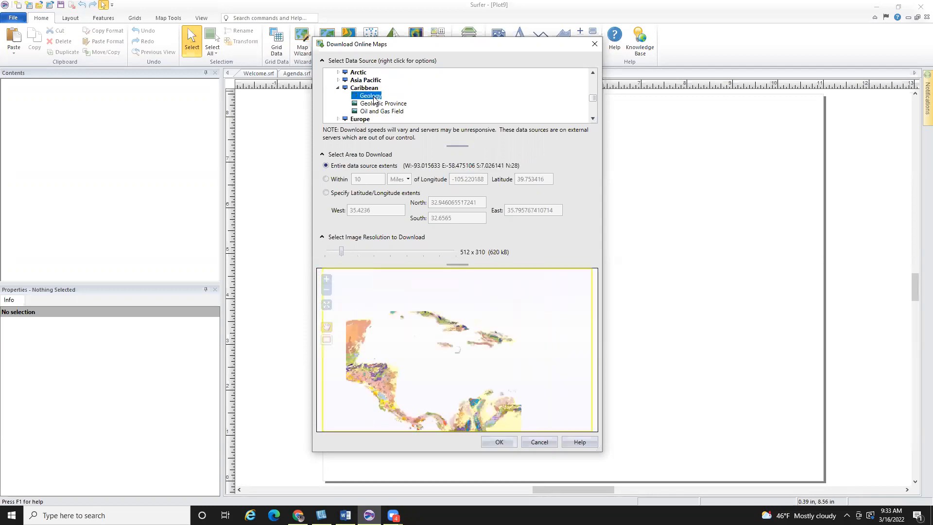
Preview the Europe Geology layer, and collapse the Europe list.
scroll(414, 104, "down", 1)
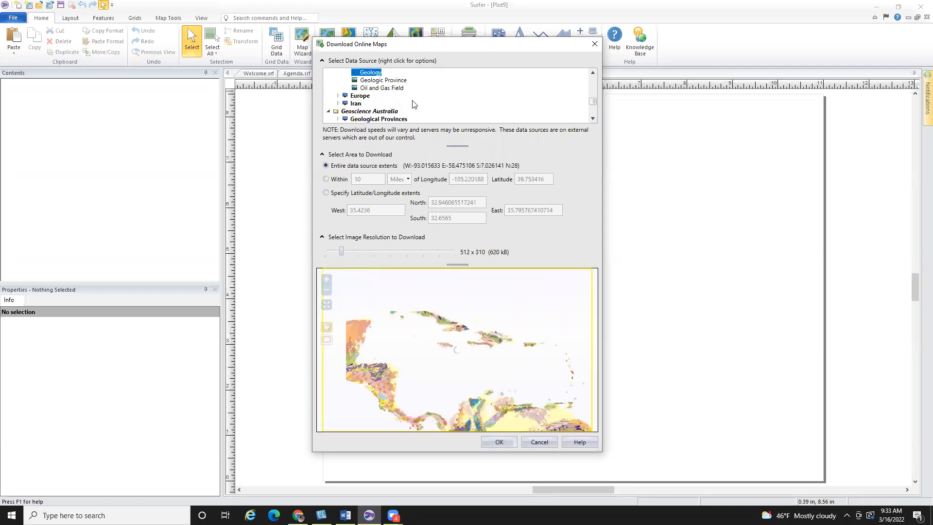
left_click(337, 96)
left_click(376, 105)
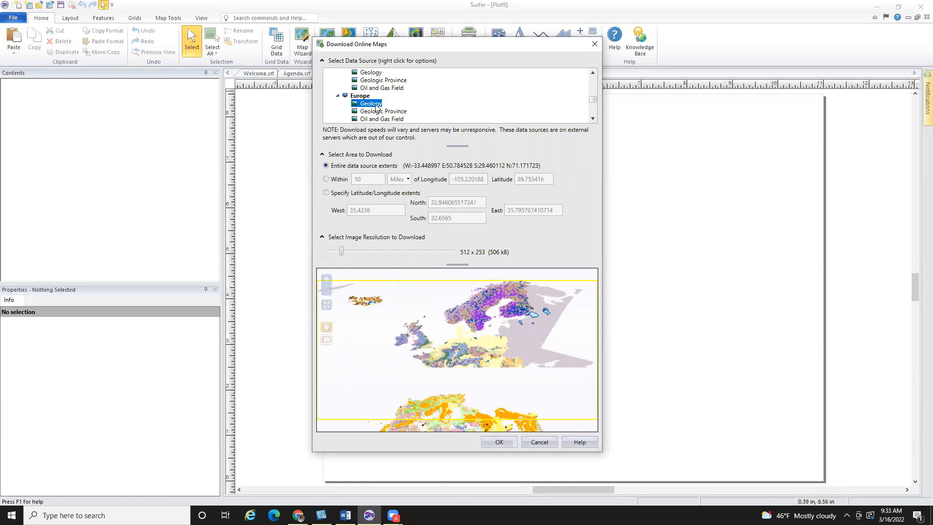
left_click(338, 97)
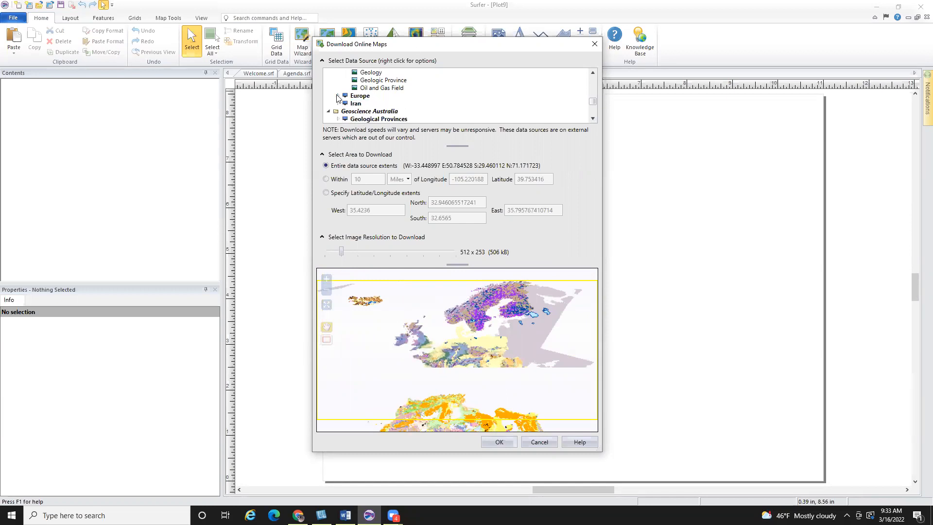
Collapse the Caribbean list, return to the World Geological Maps heading, and close the online map download without adding a map.
left_click(593, 73)
left_click(593, 73)
left_click(593, 73)
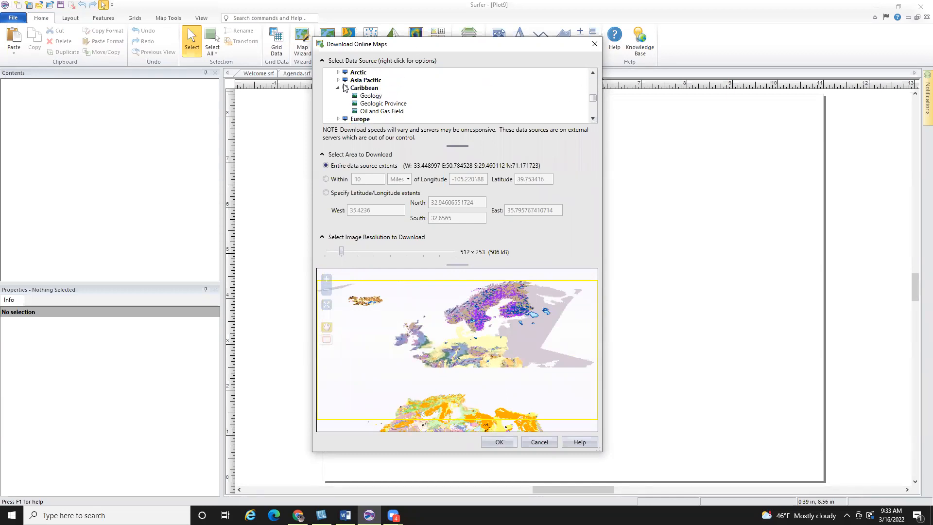
left_click(338, 87)
left_click(593, 72)
left_click(593, 72)
left_click(592, 73)
left_click(592, 72)
left_click(593, 72)
left_click(592, 73)
left_click(592, 72)
left_click(593, 72)
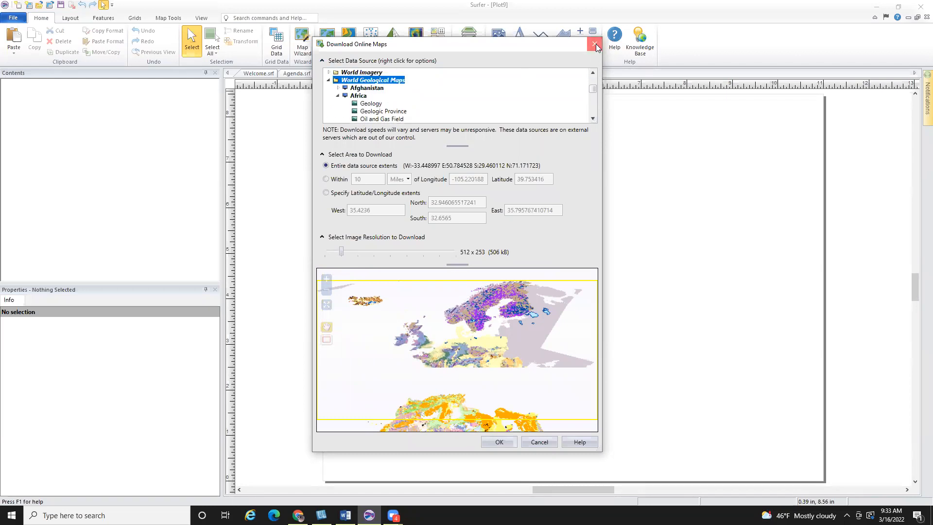
left_click(595, 45)
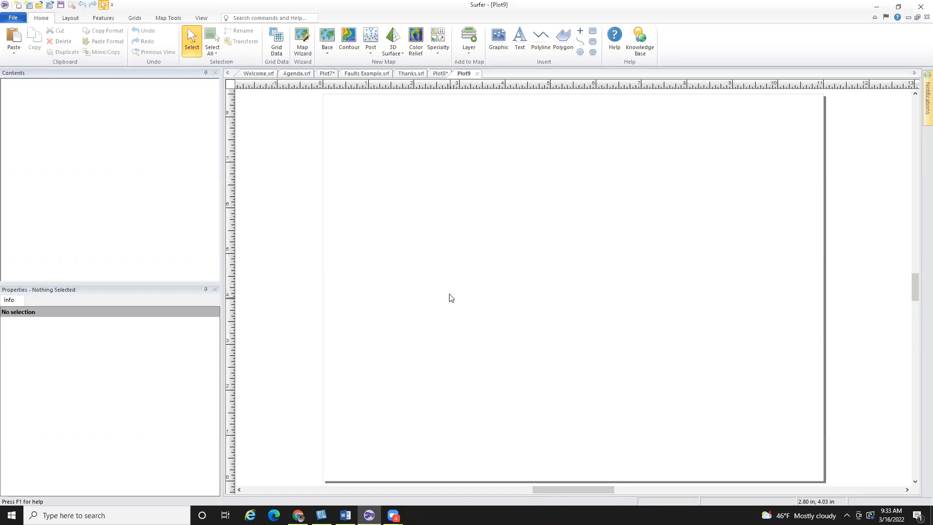
Create a base map in the empty plot from the US48Alb.gsb state boundaries file.
left_click(329, 40)
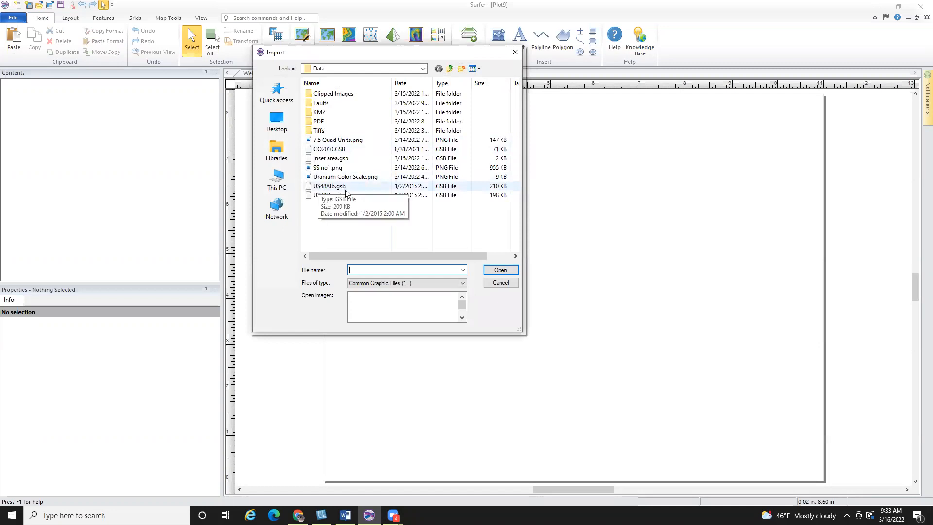
left_click(345, 188)
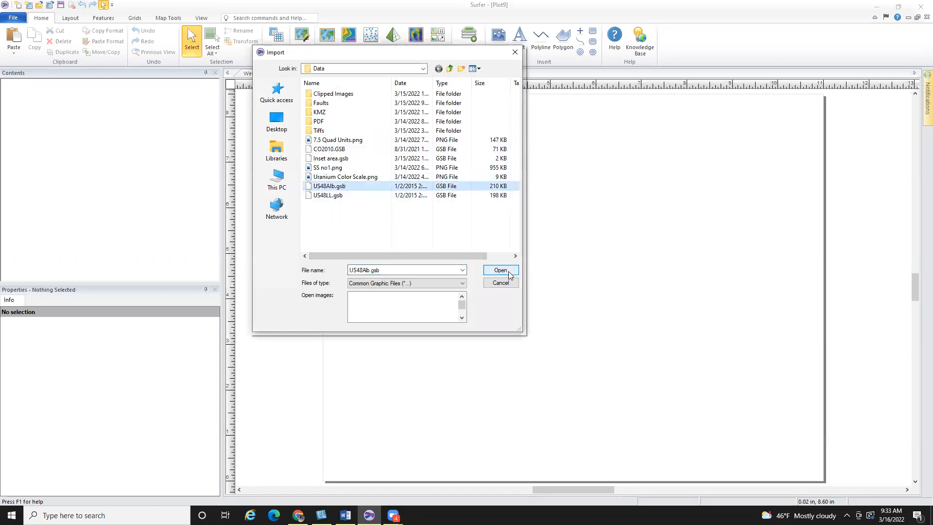
left_click(500, 270)
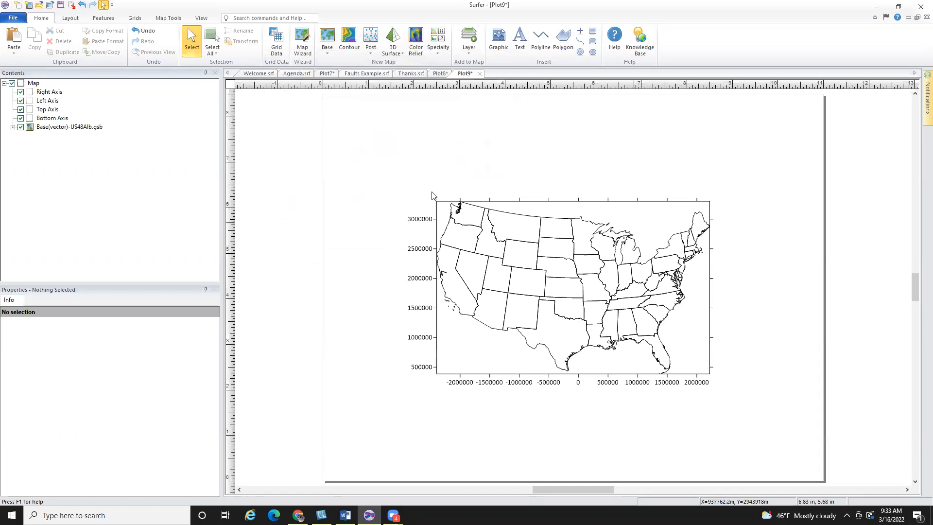
scroll(651, 262, "up", 2)
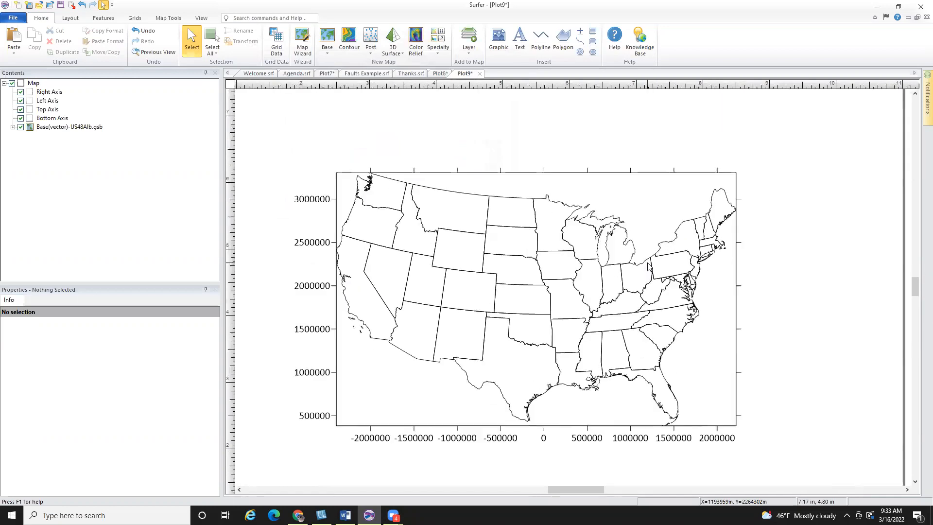
left_click(646, 263)
right_click(689, 245)
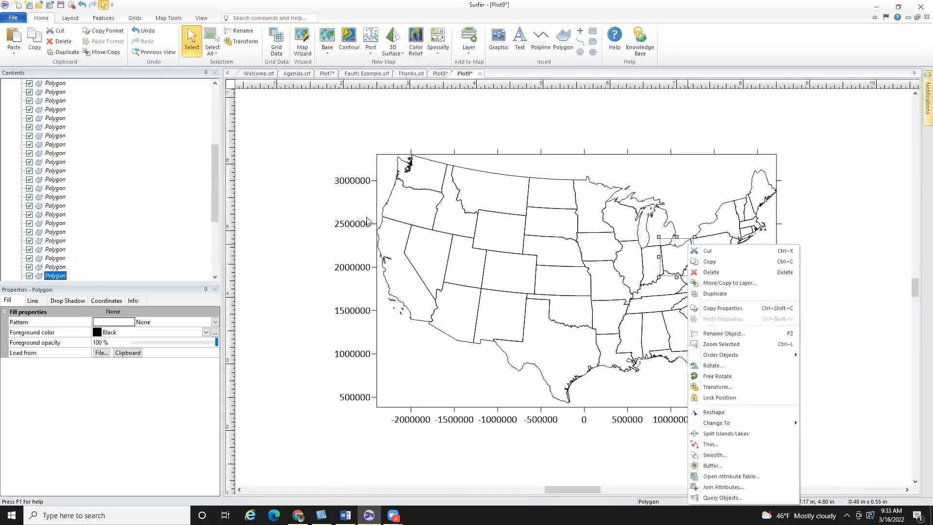
left_click(311, 170)
scroll(312, 176, "up", 1)
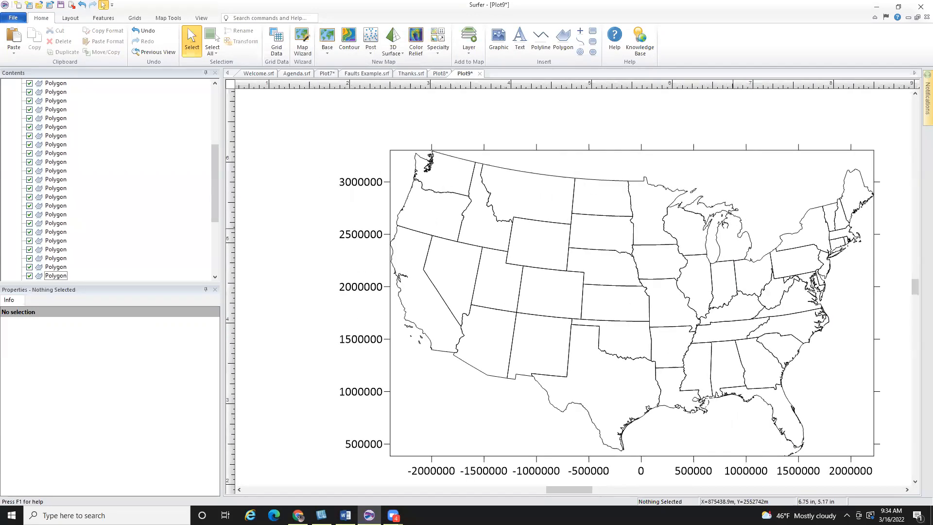
left_click_drag(733, 227, 693, 211)
right_click(684, 176)
left_click(271, 119)
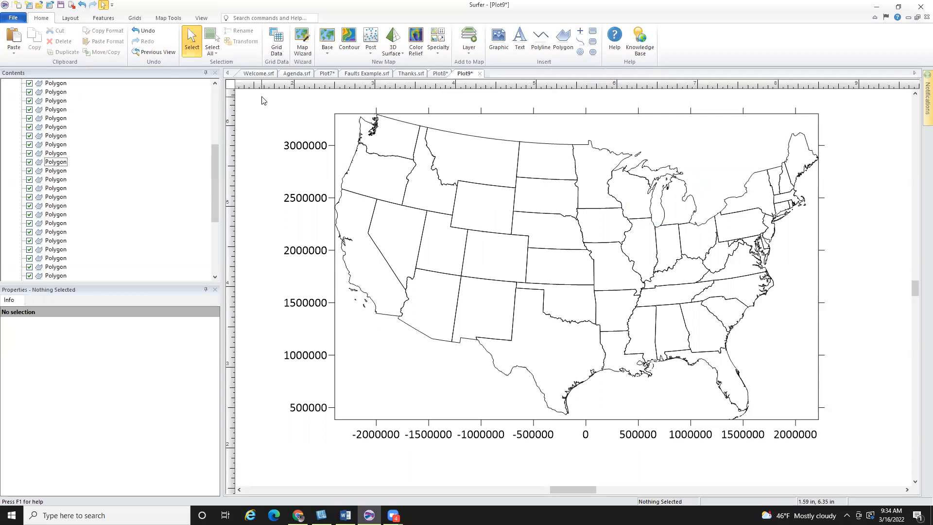
Collapse the US48Alb.gsb layer's polygon list and open the online map download to add a server base layer to the map.
left_click_drag(214, 183, 214, 124)
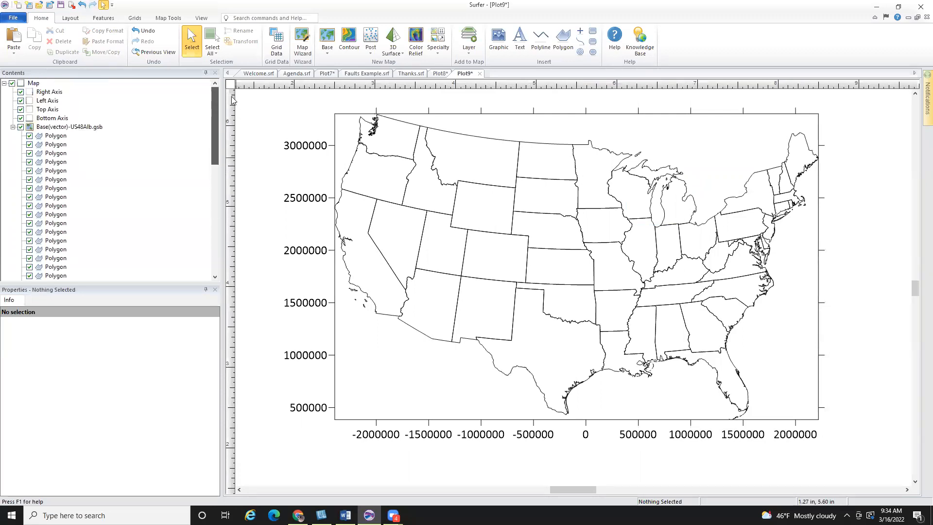
left_click(13, 127)
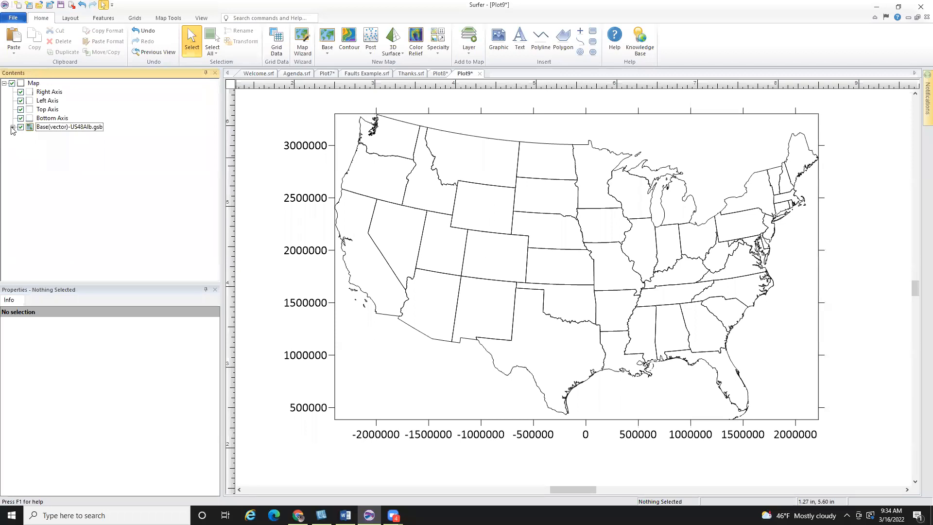
left_click(32, 83)
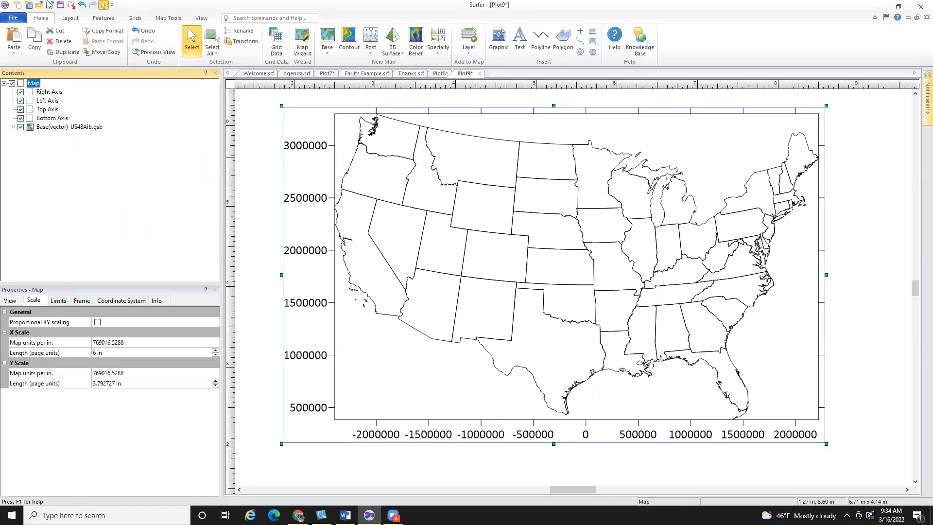
left_click(477, 55)
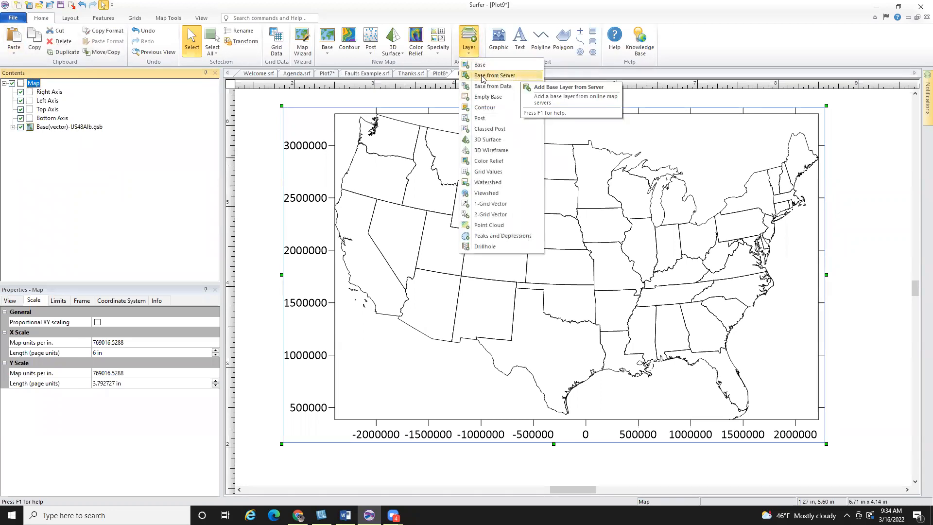
left_click(526, 79)
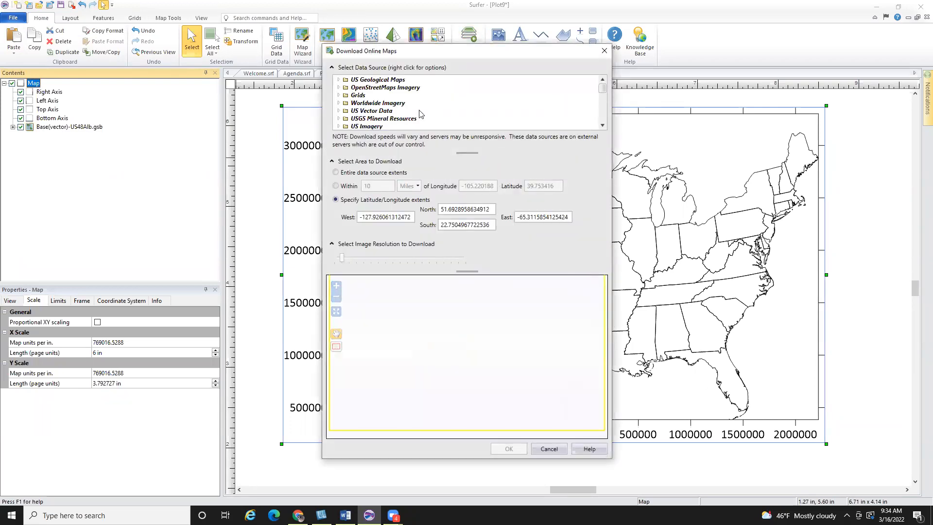
Expand World Imagery, MapServer WMS Demo and WMS Demo Server for MapServer in the online data sources.
scroll(434, 113, "down", 1)
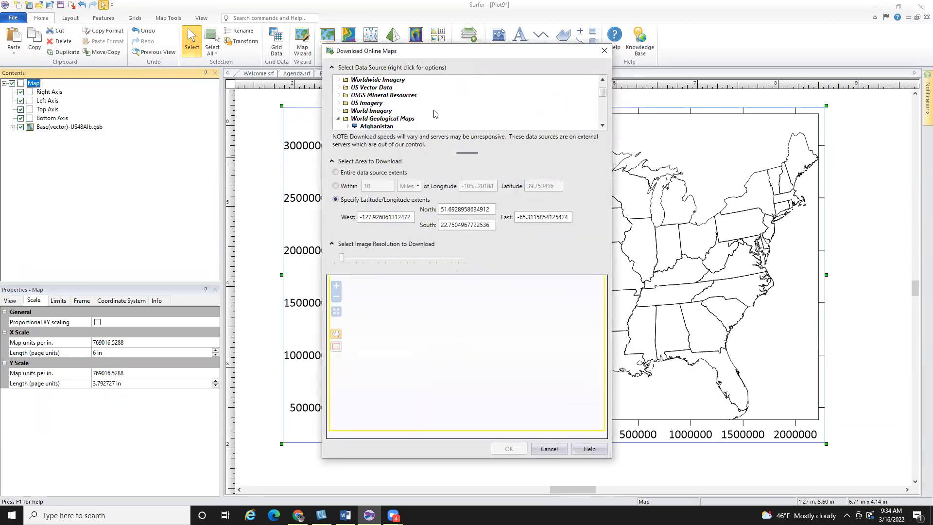
left_click(363, 111)
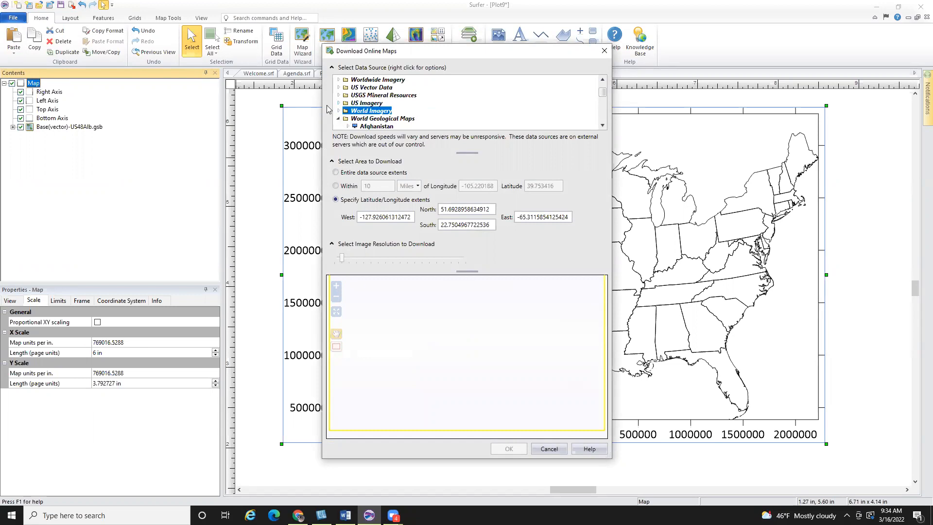
left_click(339, 111)
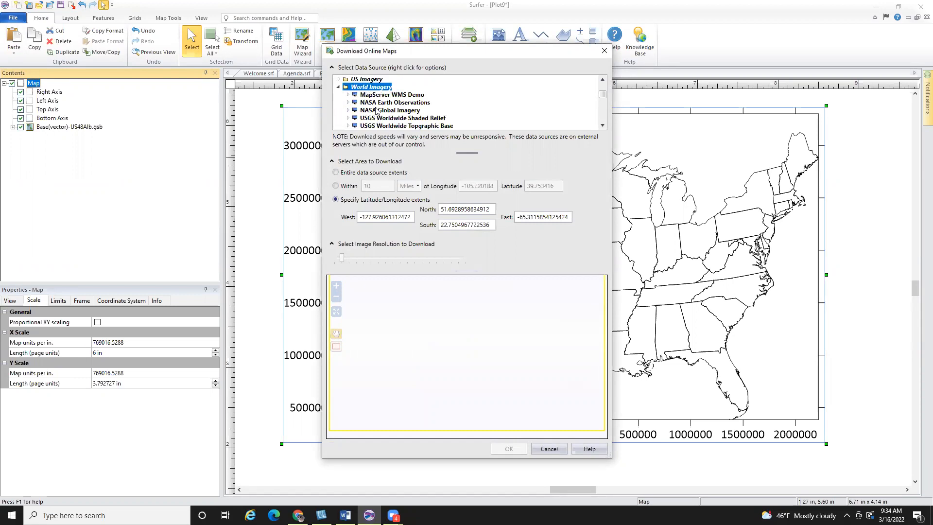
left_click(348, 95)
left_click(413, 95)
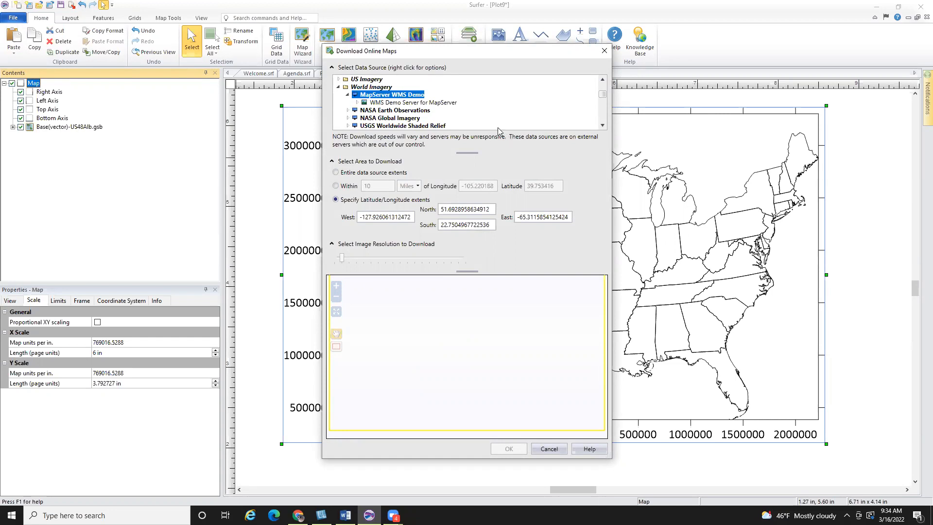
left_click(358, 103)
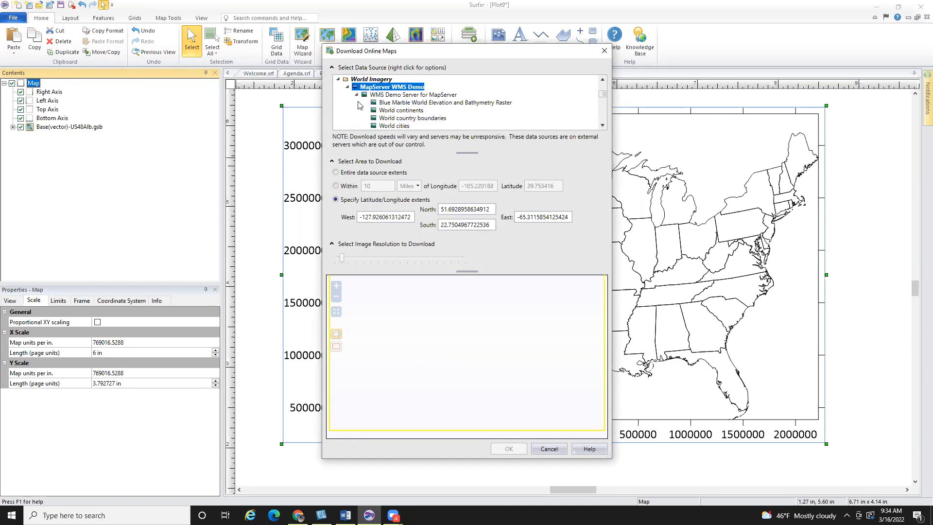
Preview the Blue Marble World Elevation and Bathymetry Raster, set the resolution to 4096 x 1893, and preview the whole WMS Demo Server for MapServer.
left_click(415, 102)
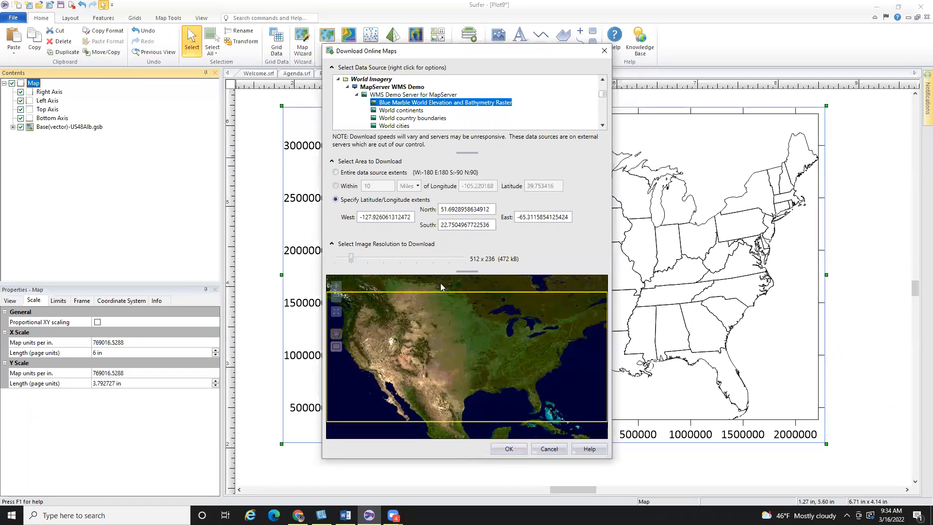
left_click_drag(392, 258, 401, 259)
left_click(399, 95)
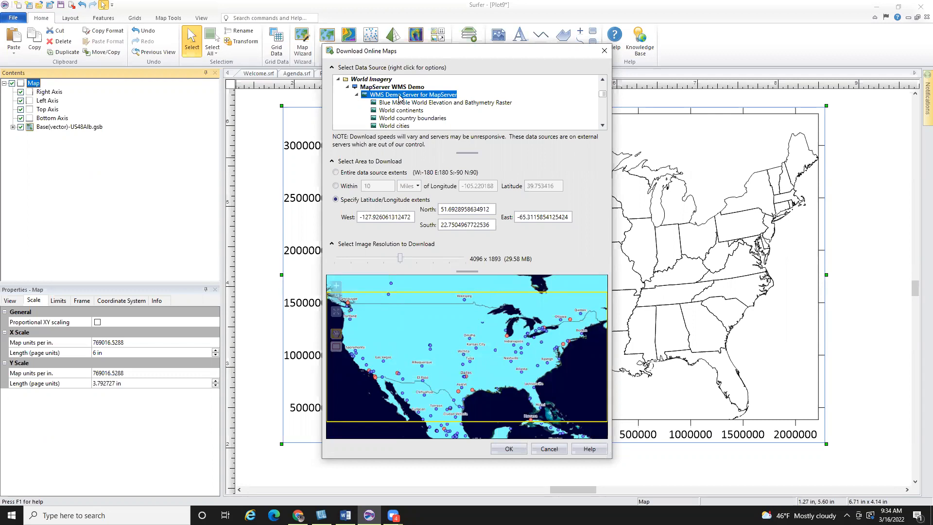
Copy the WMS Demo Server for MapServer source to the clipboard, and return to Plot8 without downloading a map.
right_click(399, 97)
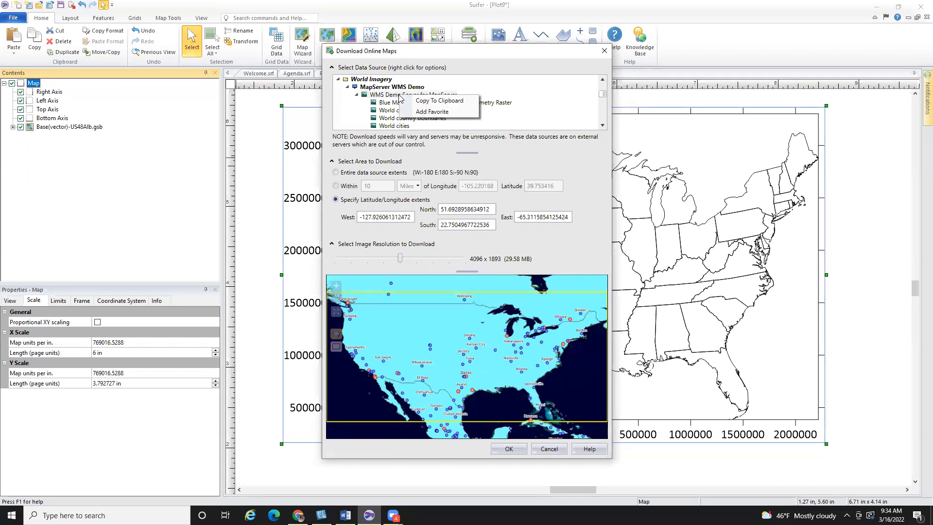
left_click(455, 101)
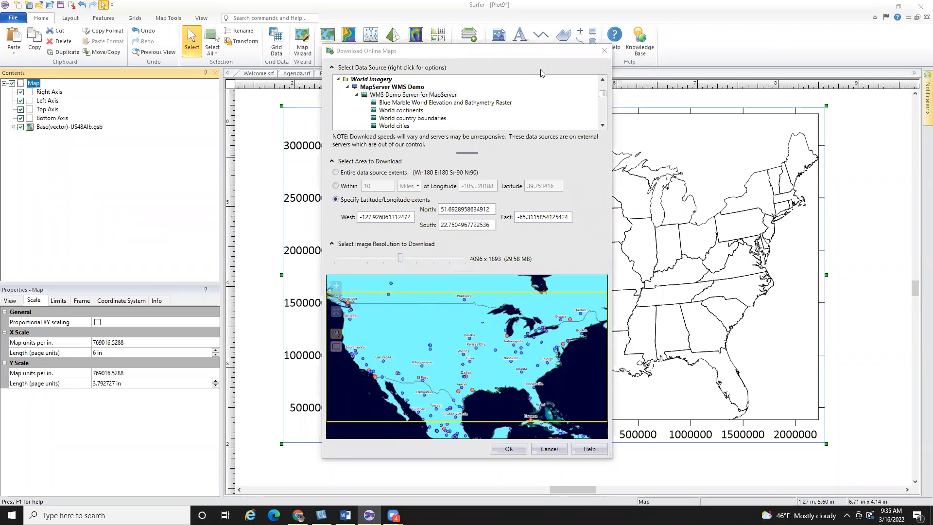
left_click(602, 51)
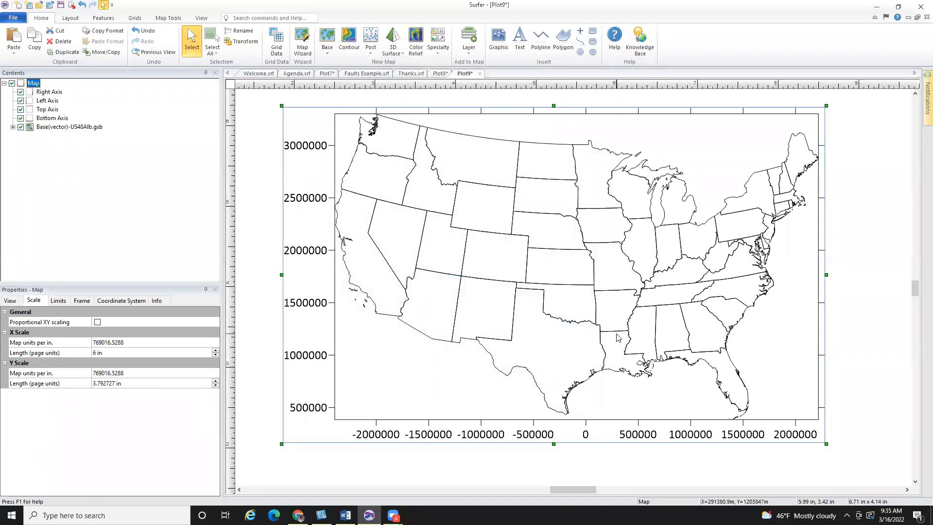
left_click(441, 73)
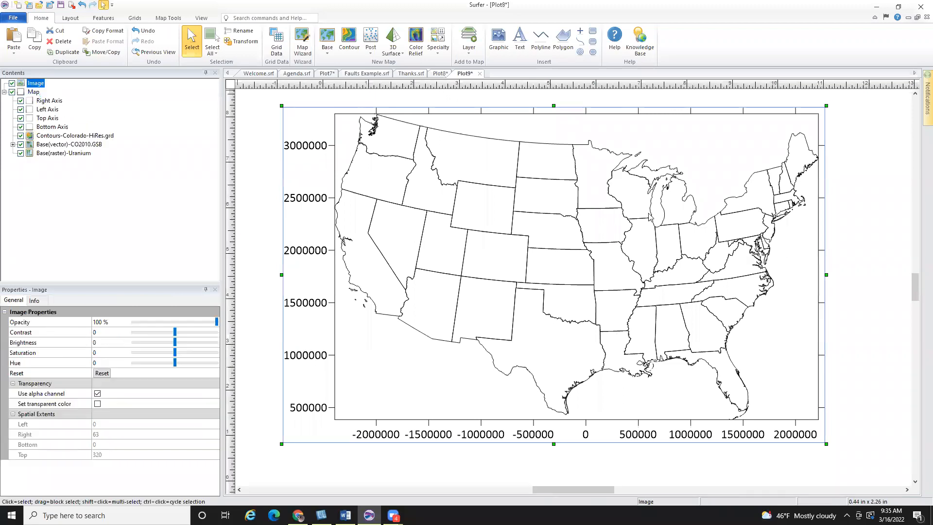
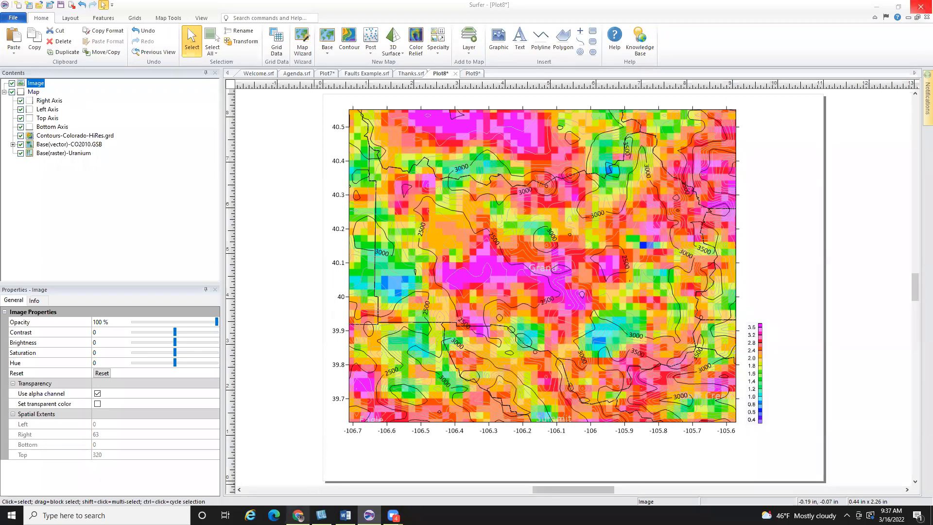
Switch to Chrome to copy the National Geologic Map Database page's web address and open its MapView interface.
left_click(298, 515)
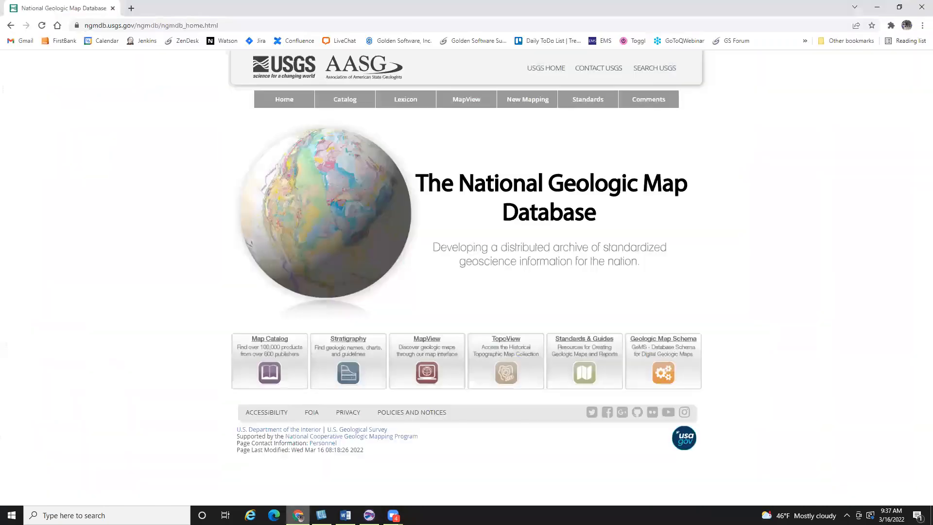
left_click(223, 27)
left_click_drag(223, 27, 87, 26)
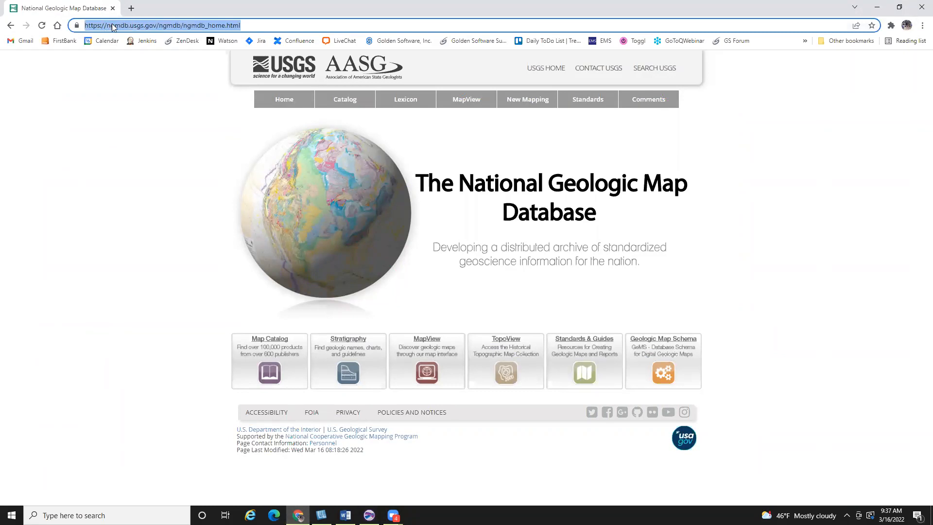
right_click(112, 27)
left_click(135, 93)
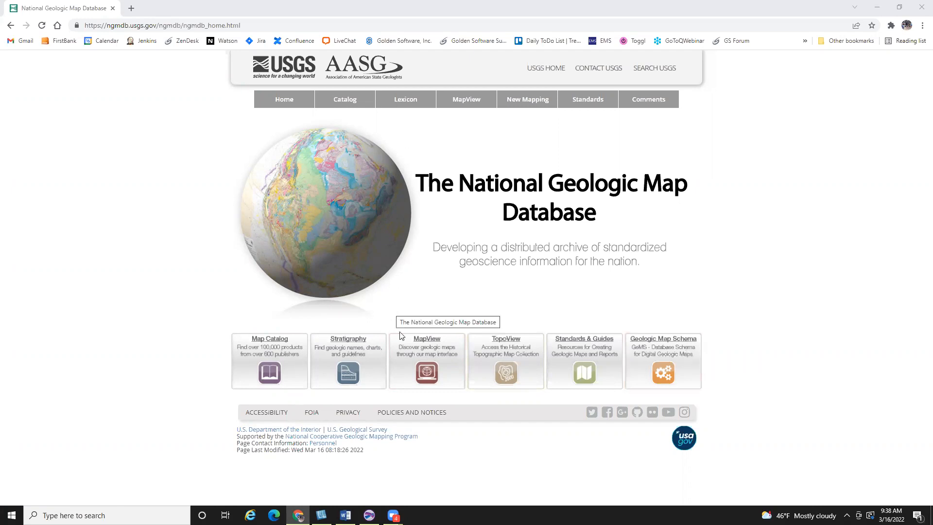
left_click(428, 375)
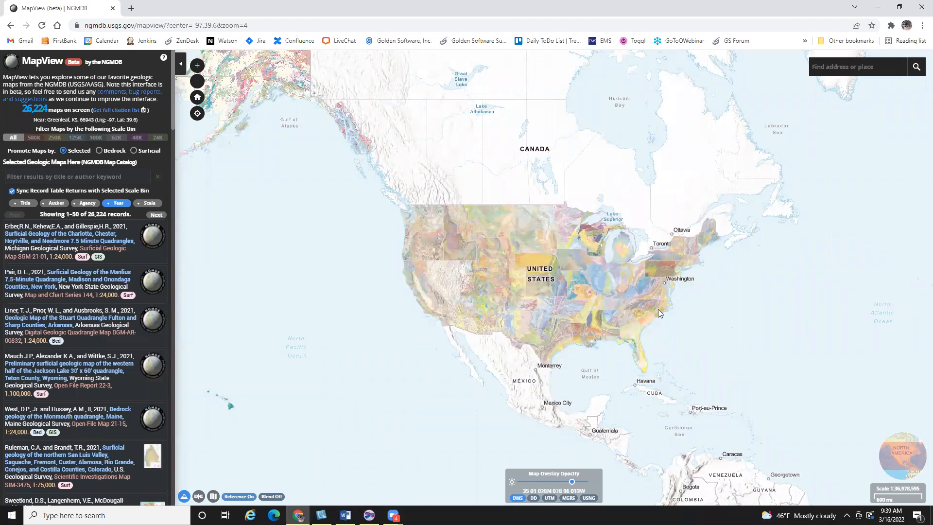
Search for Tabernash, CO, USA and display the geologic maps covering the surrounding area.
left_click(848, 62)
type("tabernahsh, co")
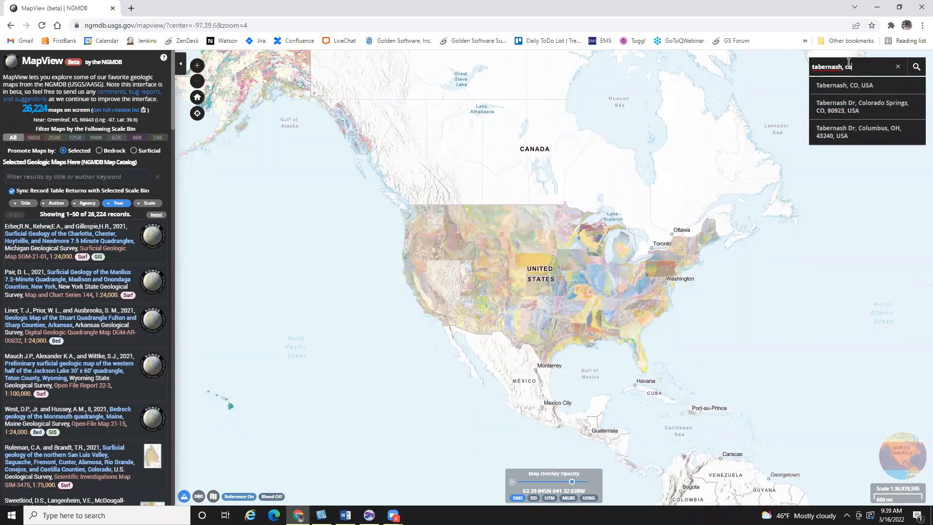
left_click(837, 87)
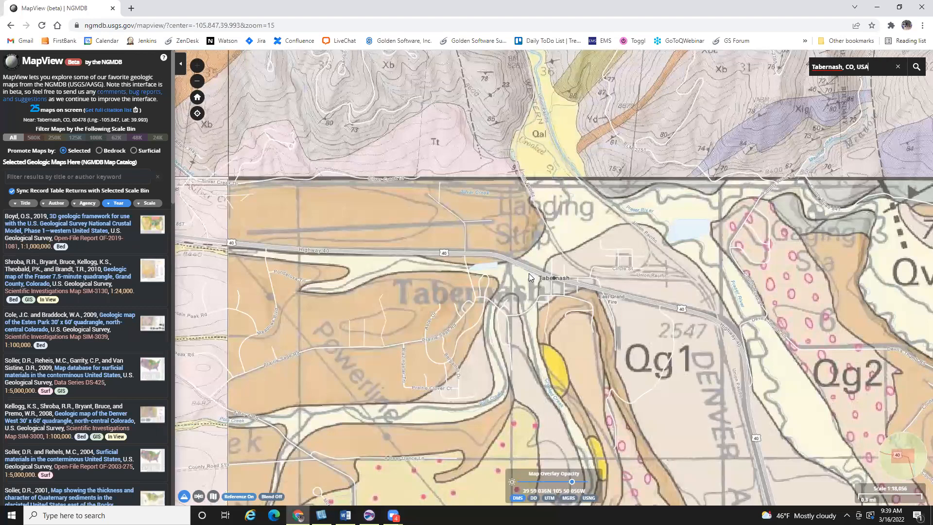
scroll(530, 277, "down", 1)
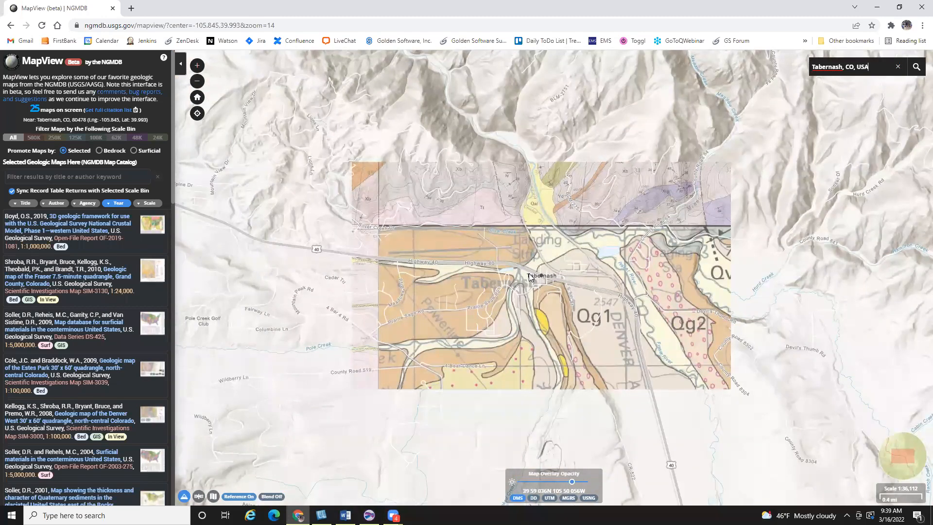
scroll(529, 276, "down", 1)
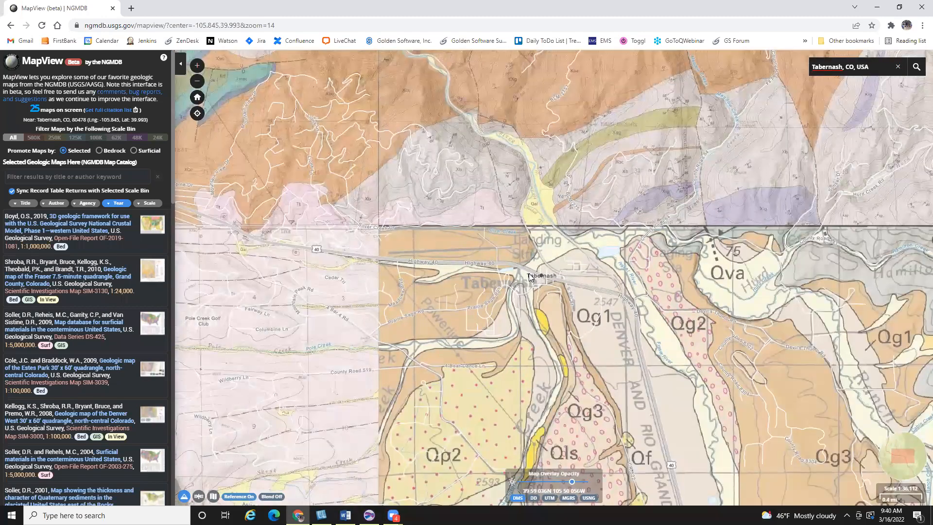
scroll(529, 276, "down", 1)
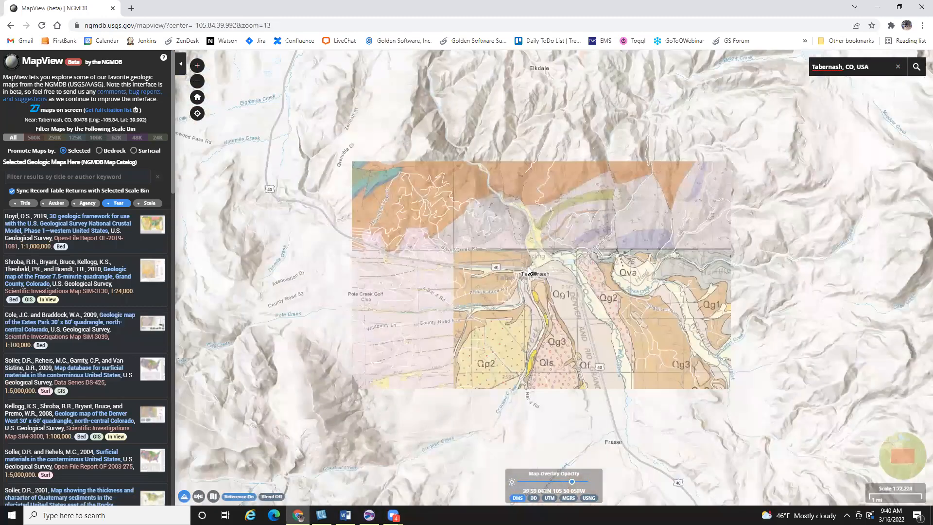
scroll(528, 266, "down", 1)
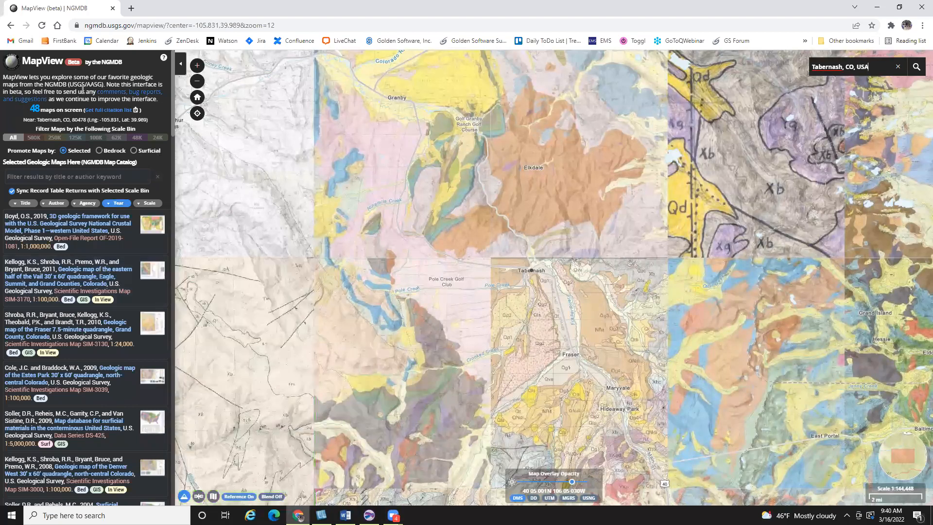
Open the product description page for the Geologic map of the Denver West 30' x 60' quadrangle, north-central Colorado.
left_click_drag(172, 114, 217, 113)
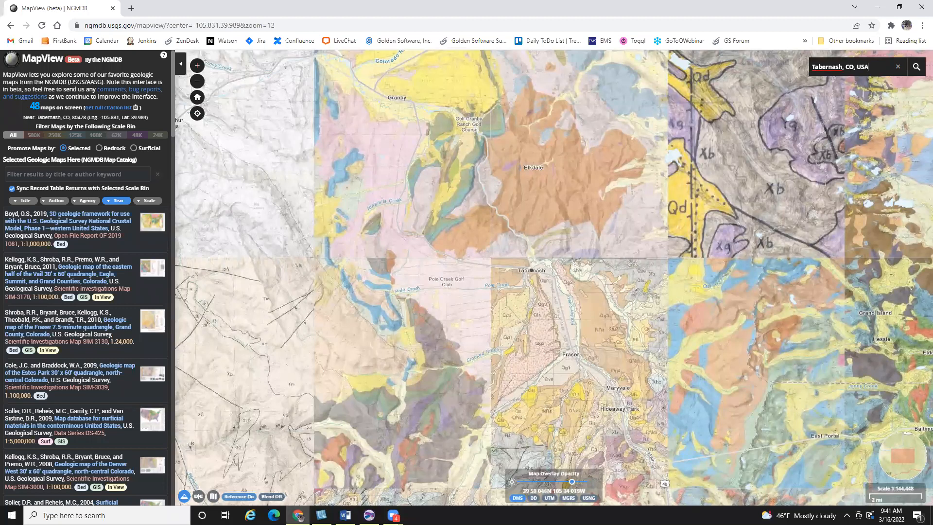
left_click_drag(780, 347, 722, 234)
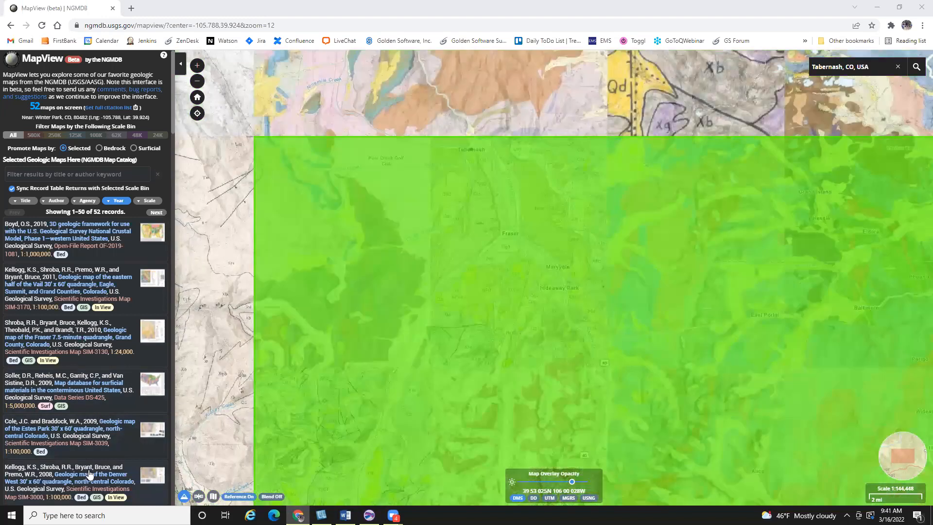
scroll(89, 475, "down", 2)
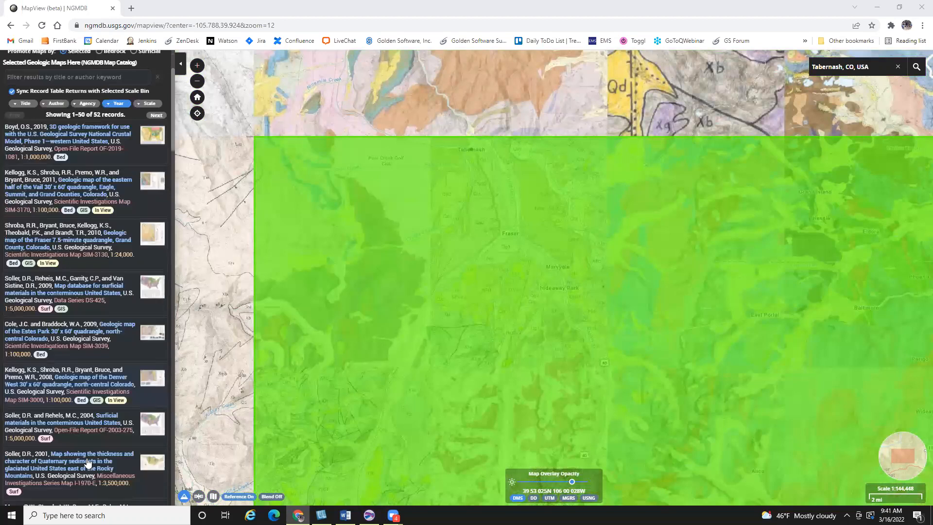
left_click(85, 382)
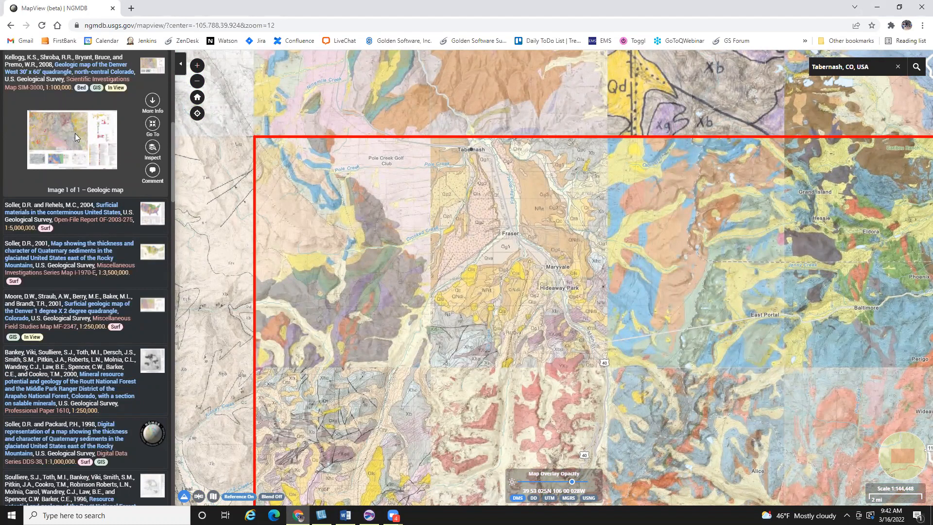
left_click(76, 137)
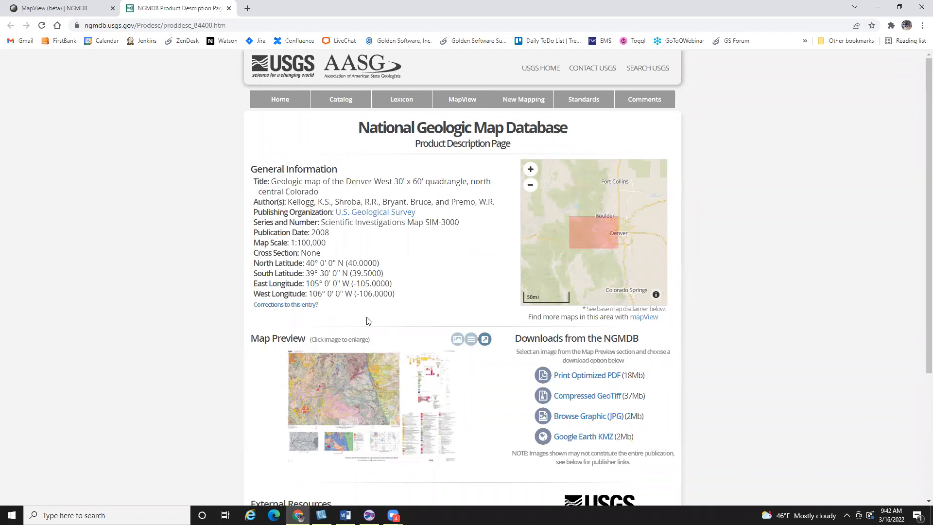
Inspect the enlarged preview of the Denver West map, close it, and download the map as a compressed GeoTiff.
scroll(452, 233, "down", 1)
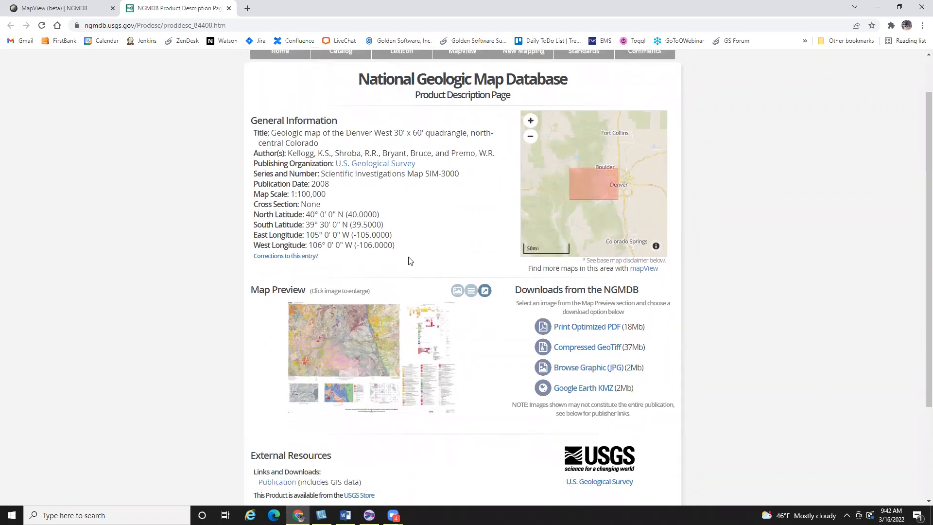
scroll(417, 246, "down", 2)
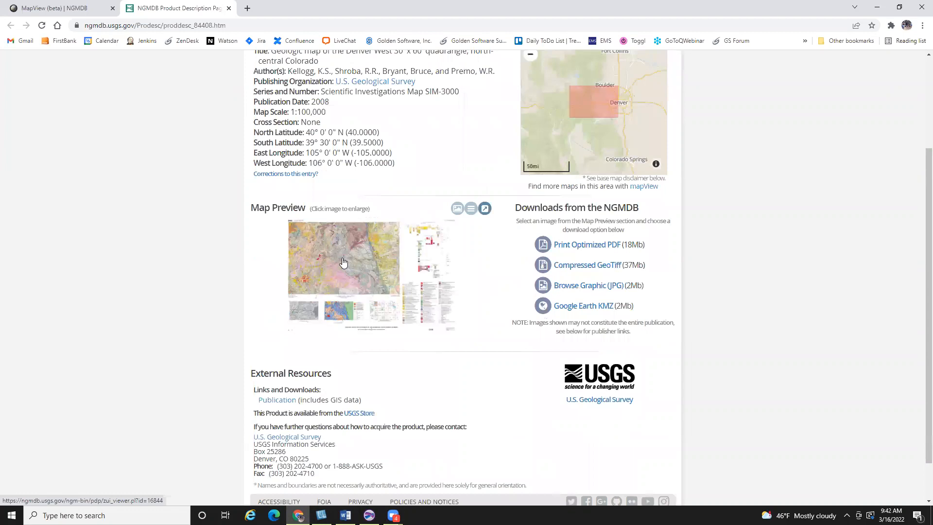
left_click(343, 263)
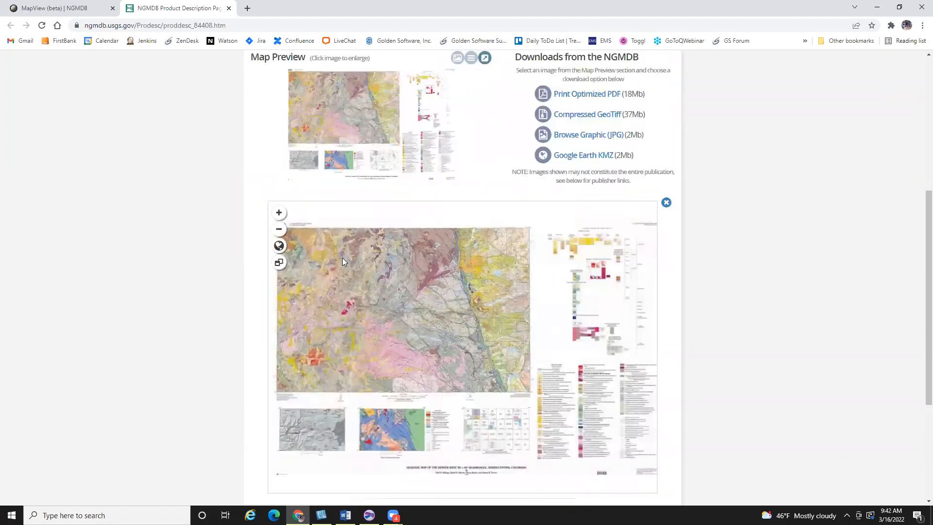
scroll(407, 277, "down", 1)
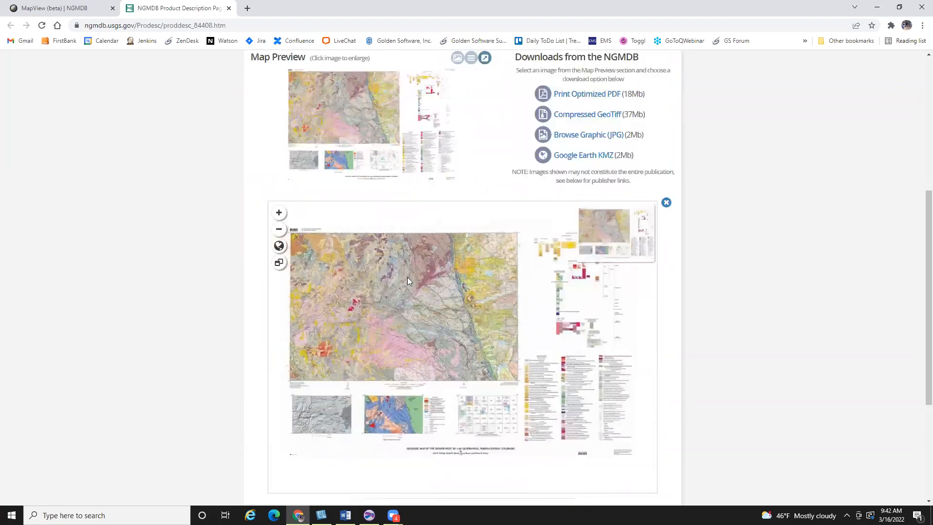
left_click(666, 203)
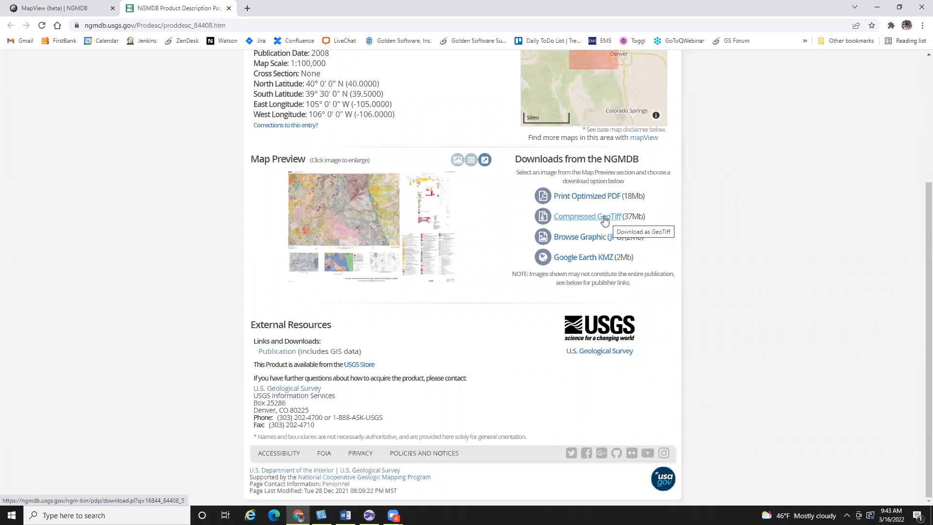
left_click(605, 221)
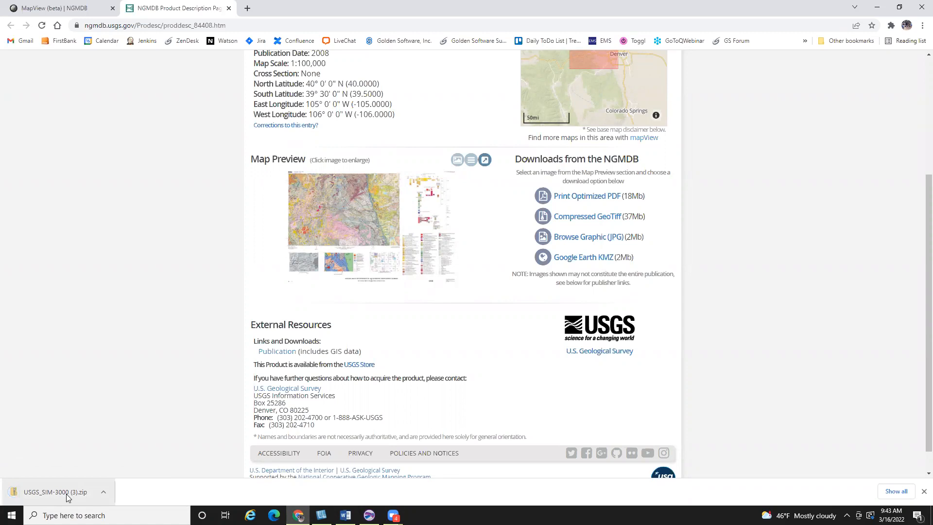
Switch to Surfer and hide the Base(raster)-Uranium layer of the Plot8 map.
left_click(369, 514)
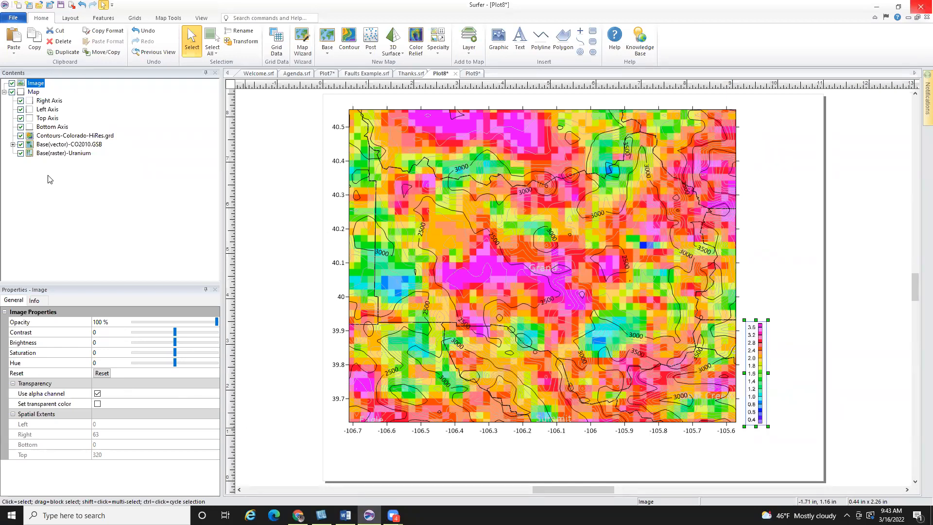
left_click(20, 153)
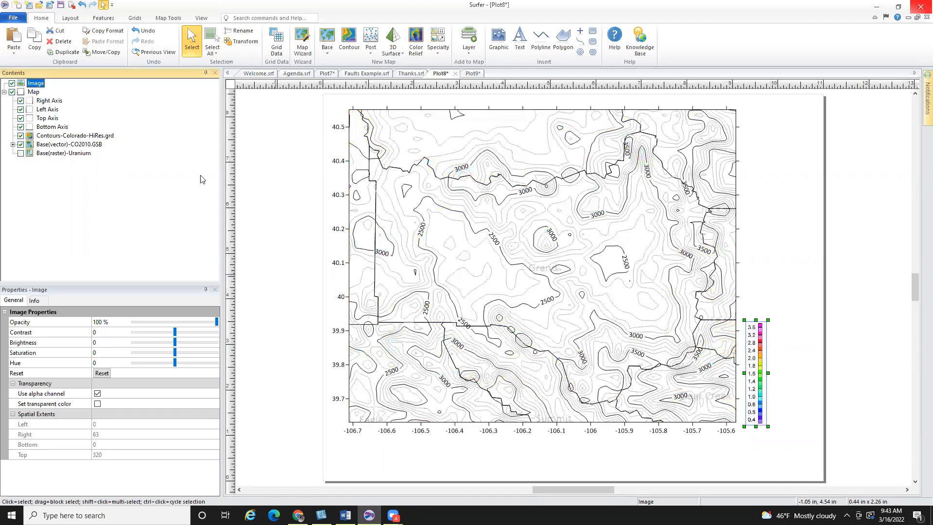
Add USGS_SIM-3000_1.tif from the Tiffs/SIM 300 folder to the map as a base layer, keeping the current map limits.
left_click(35, 93)
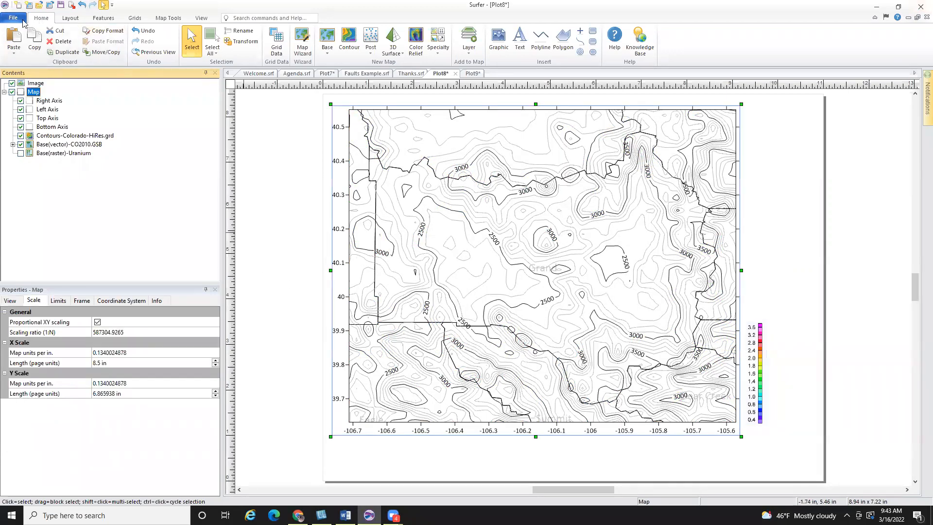
left_click(469, 50)
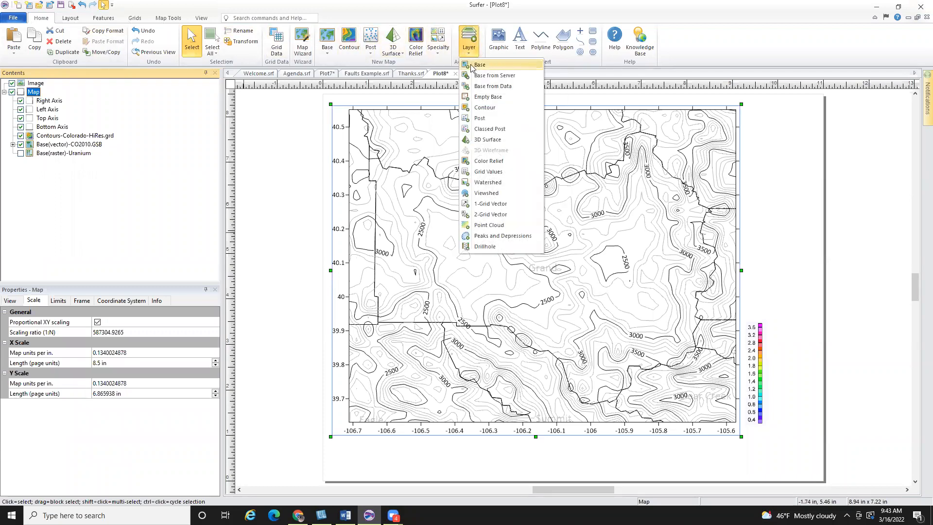
left_click(519, 66)
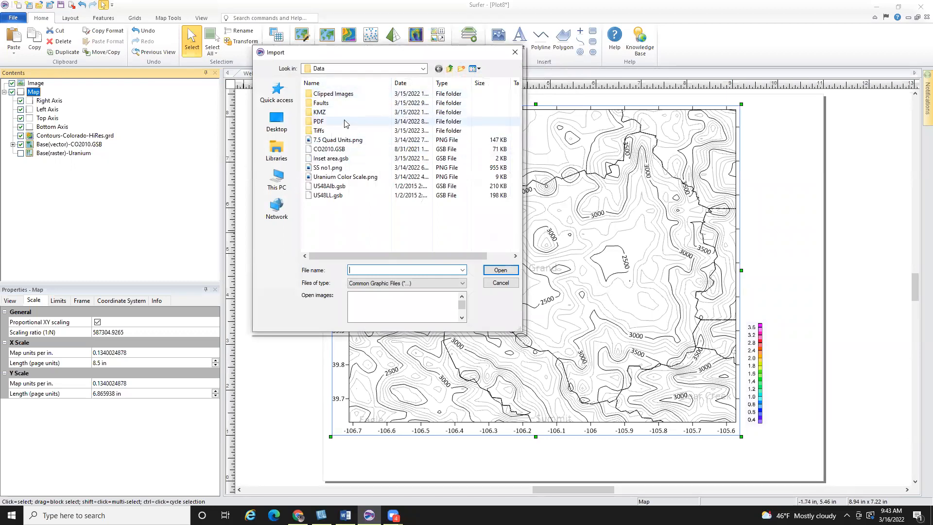
double_click(320, 131)
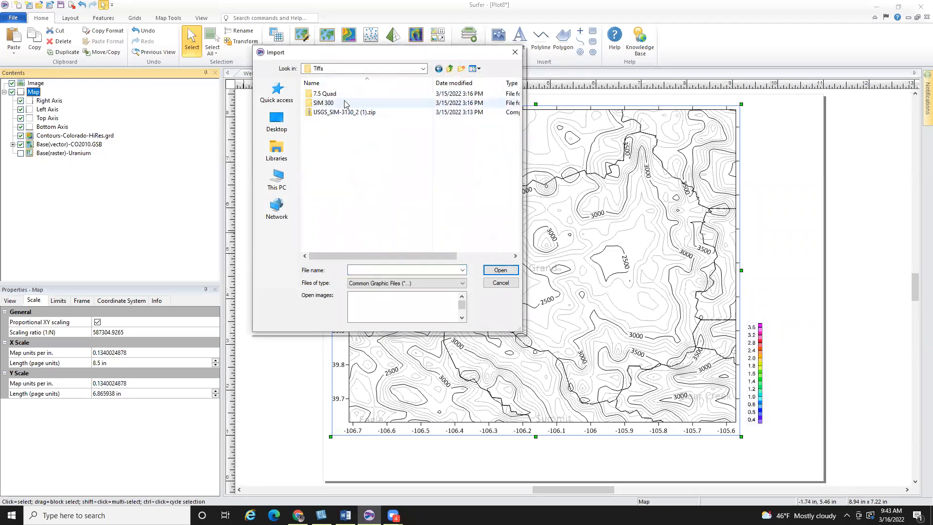
double_click(334, 103)
left_click(334, 107)
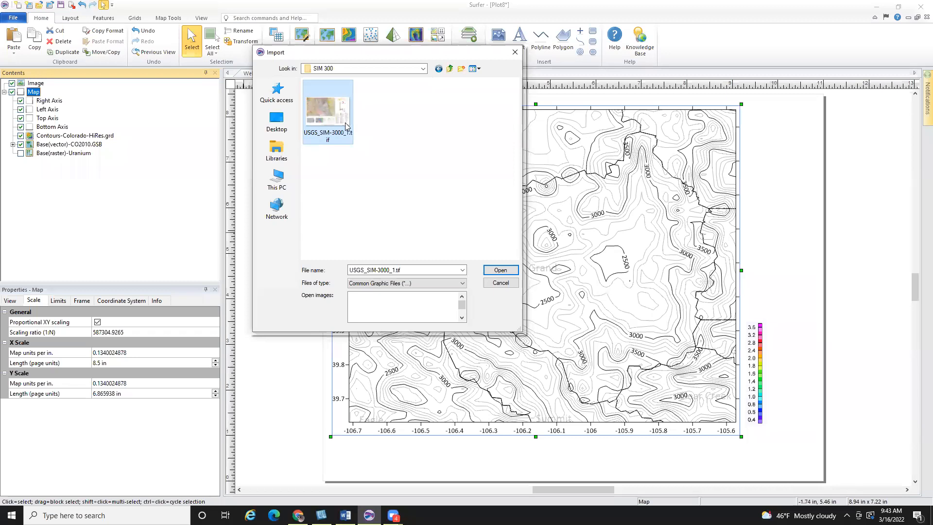
left_click(512, 273)
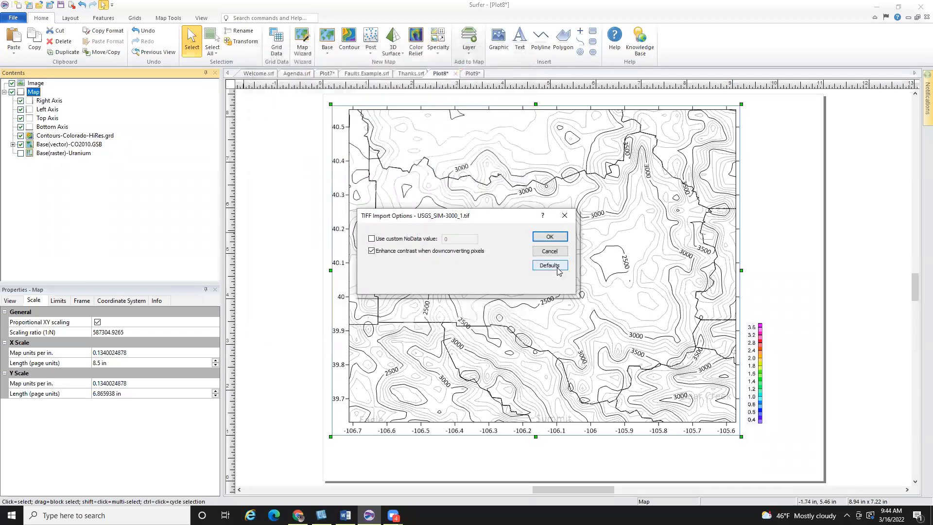
left_click(560, 224)
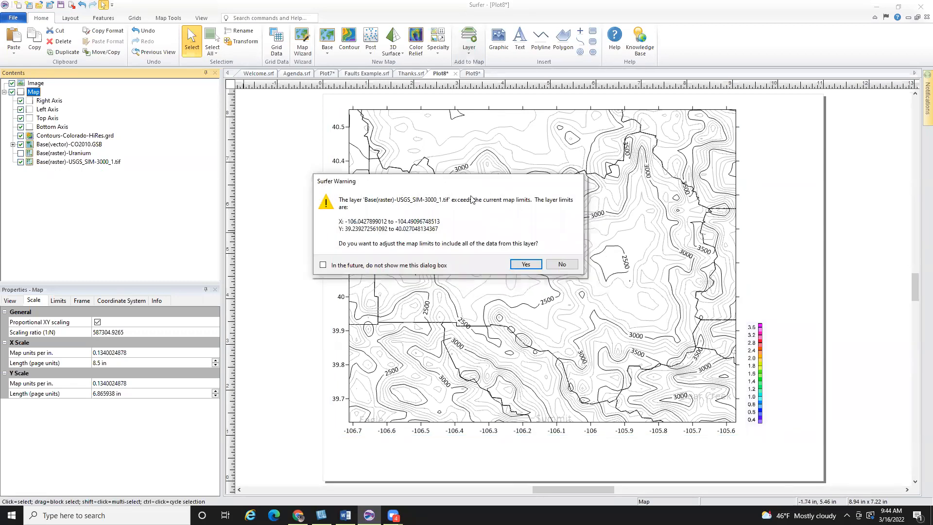
left_click(561, 265)
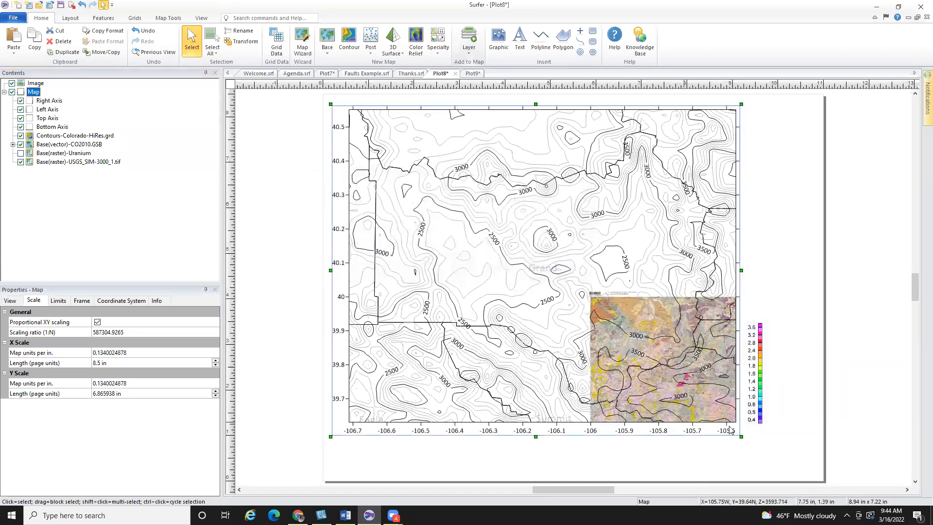
Hide the color scale image and the Contours-Colorado-HiRes.grd layer.
scroll(724, 409, "up", 2)
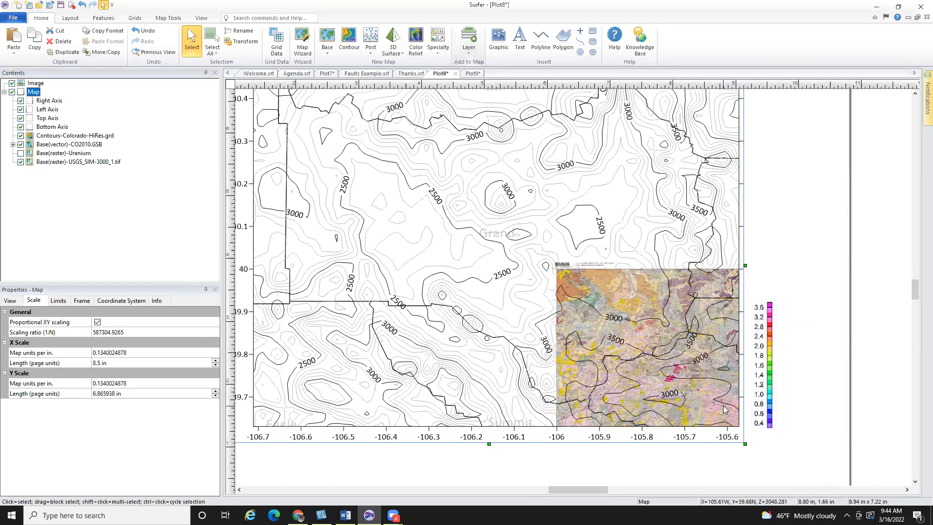
scroll(705, 397, "up", 3)
scroll(696, 375, "up", 4)
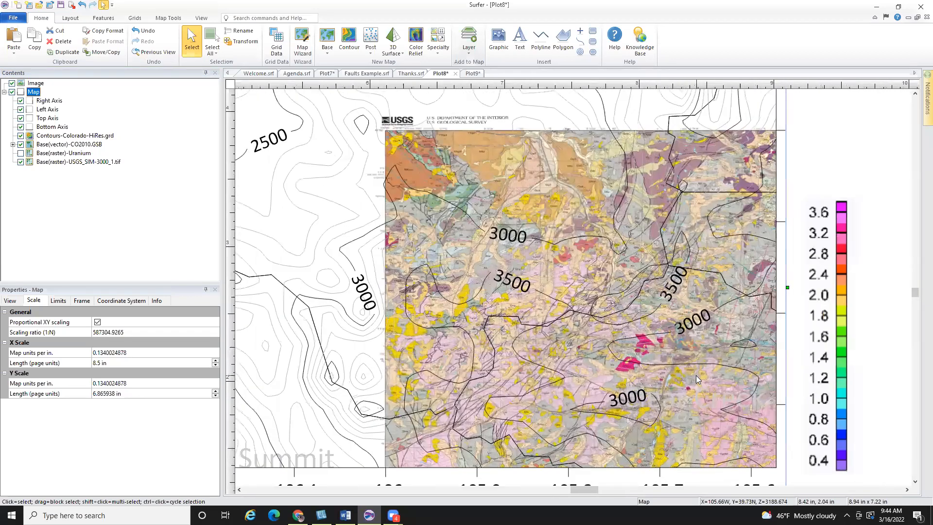
scroll(695, 375, "up", 1)
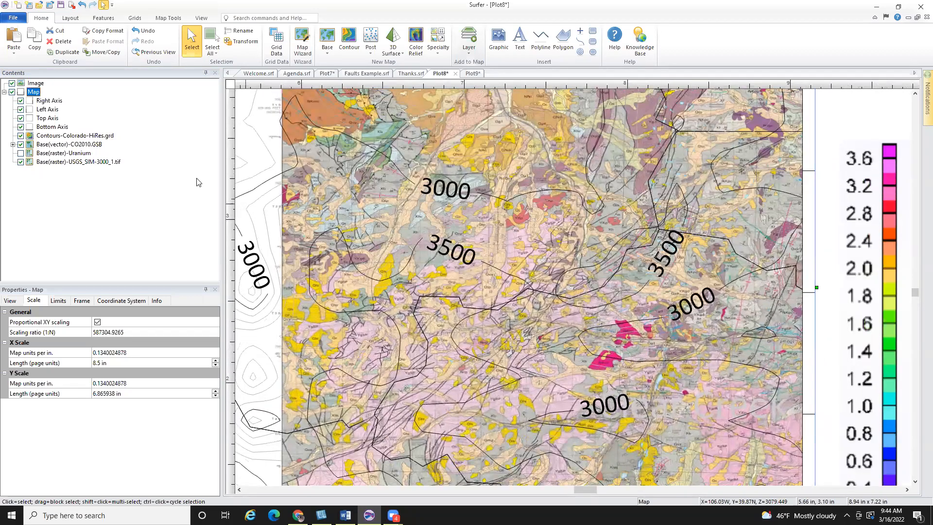
left_click(10, 83)
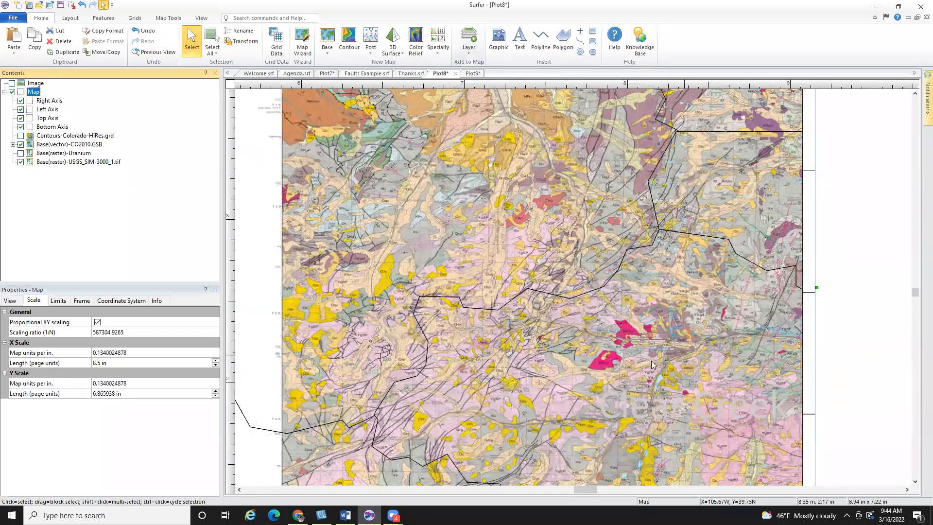
Examine the rock units, faults and labels on the imported geologic map around the Clear Creek area.
scroll(651, 361, "up", 4)
scroll(651, 360, "up", 5)
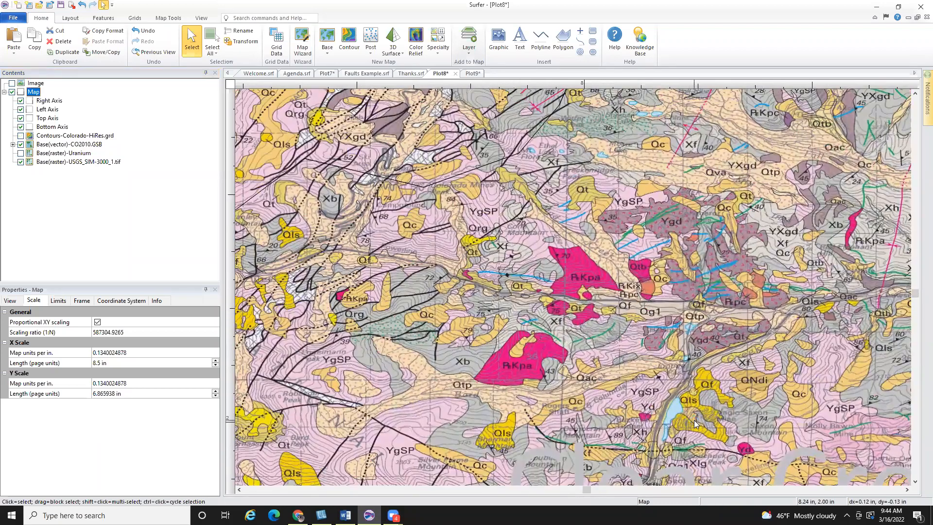
scroll(430, 278, "down", 2)
scroll(428, 275, "down", 1)
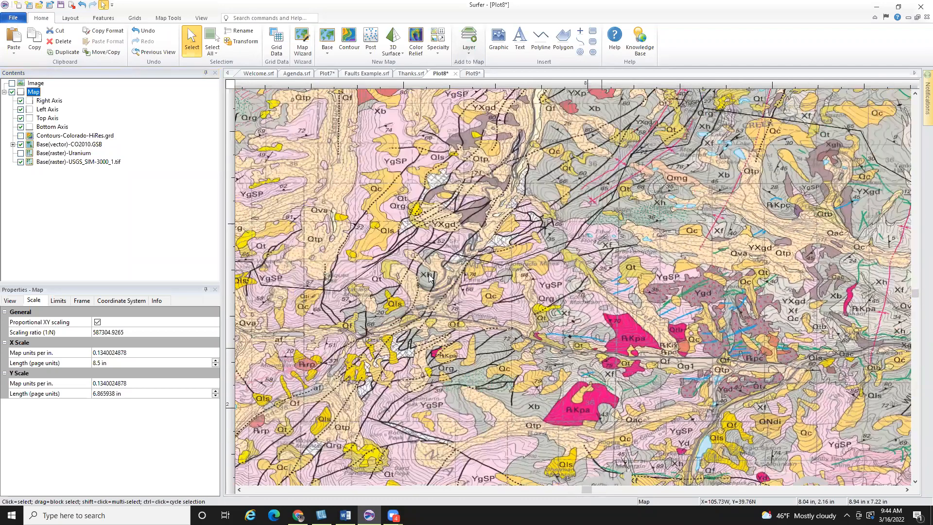
scroll(428, 275, "down", 1)
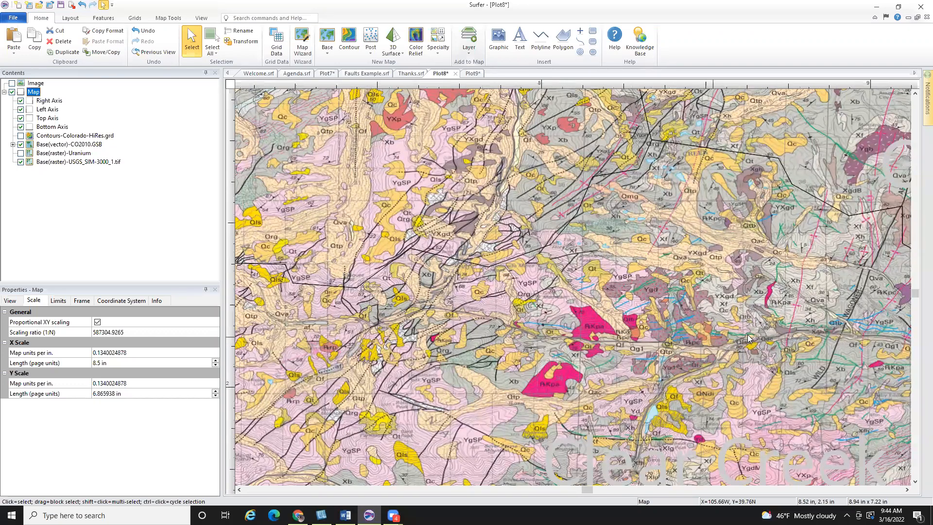
scroll(753, 335, "up", 1)
scroll(761, 330, "down", 3)
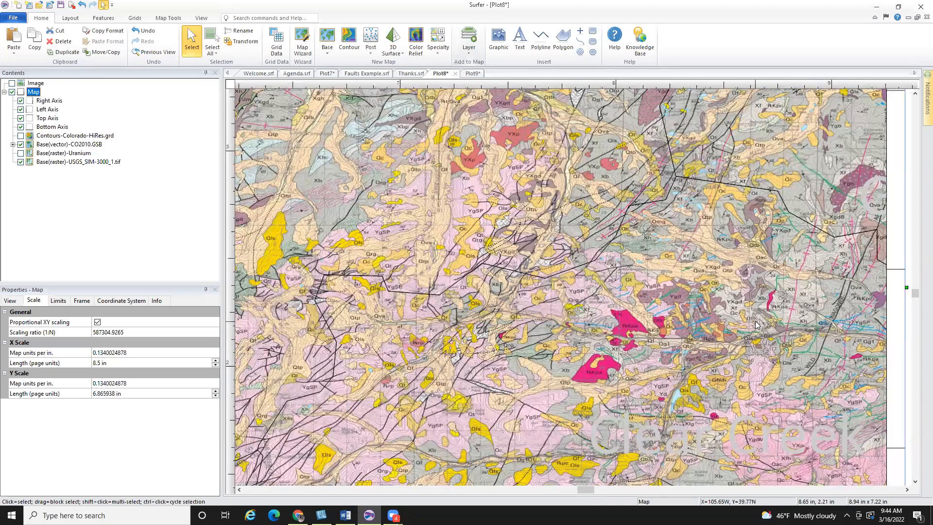
Select the Base(raster)-USGS_SIM-3000_1.tif layer and zoom the view to its extent.
scroll(756, 325, "down", 2)
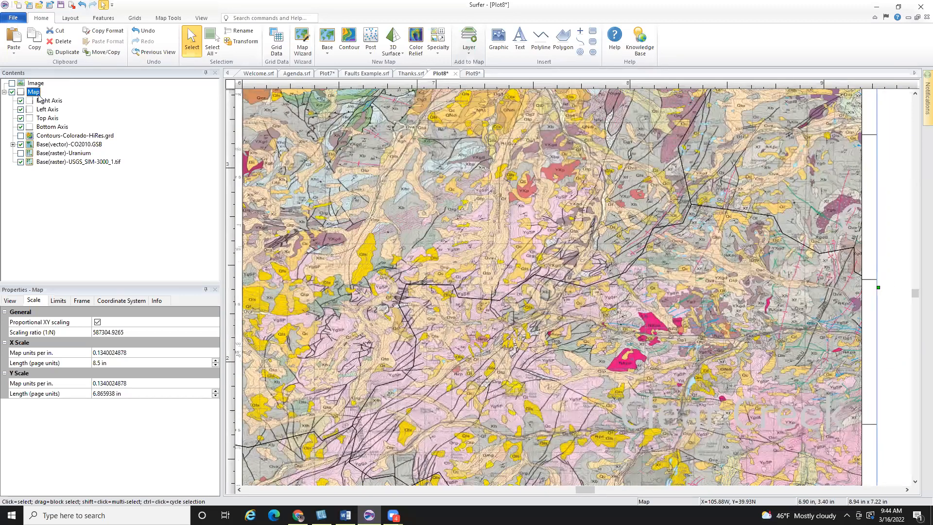
left_click(115, 164)
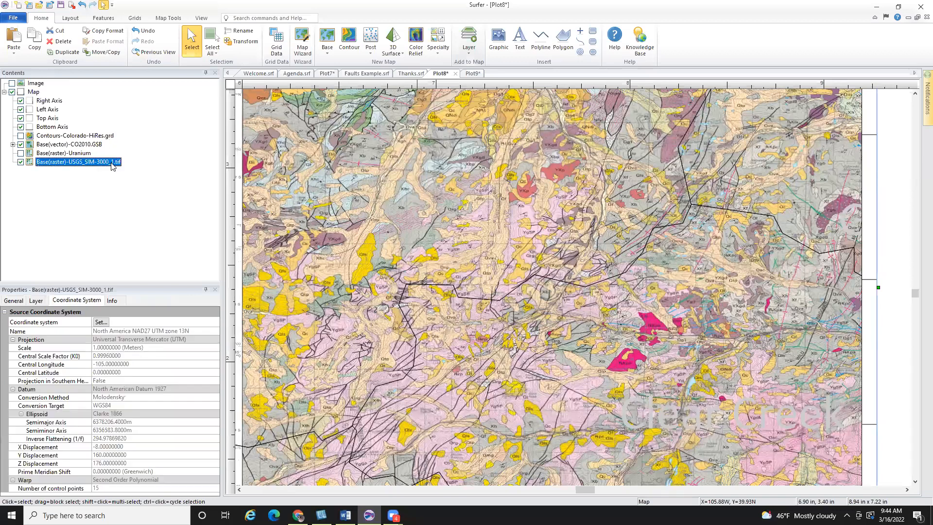
left_click(201, 18)
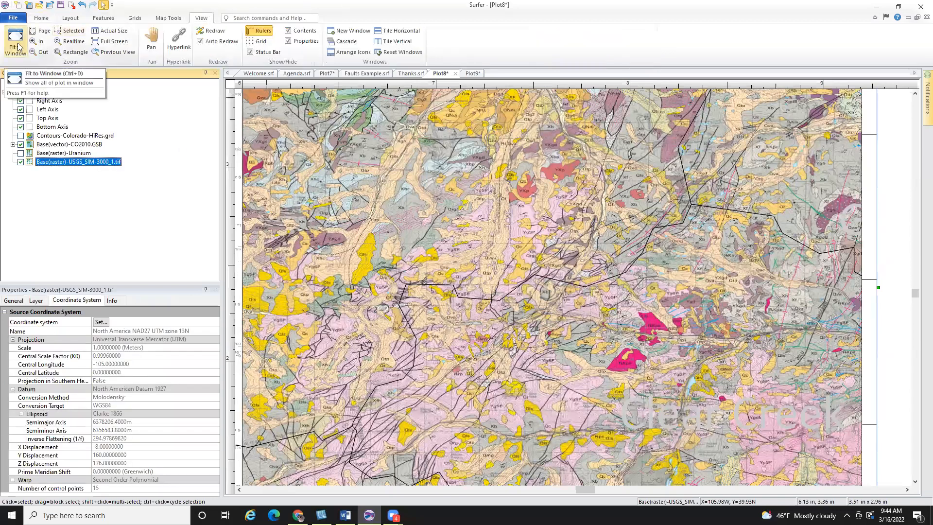
left_click(70, 31)
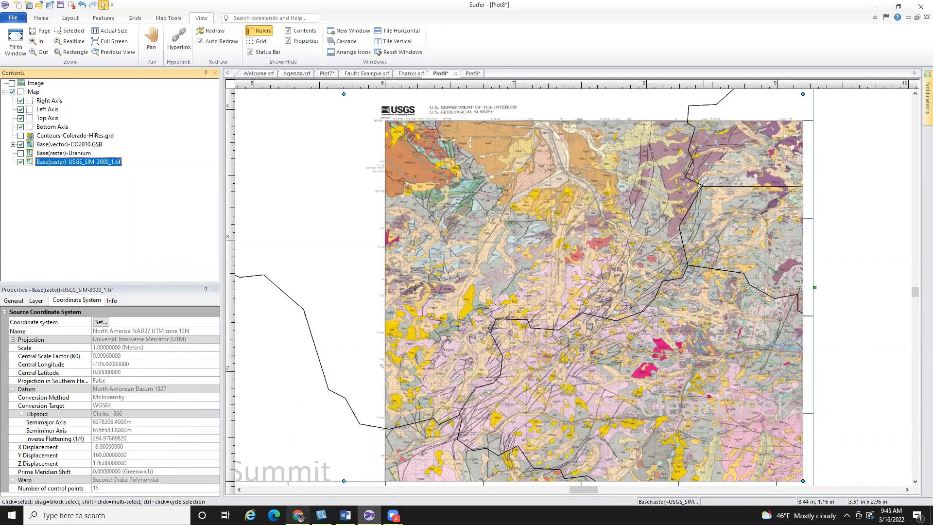
Switch to MapView in the browser and open the product page for the Fraser 7.5-minute quadrangle geologic map (SIM-3130).
left_click(298, 514)
left_click(39, 3)
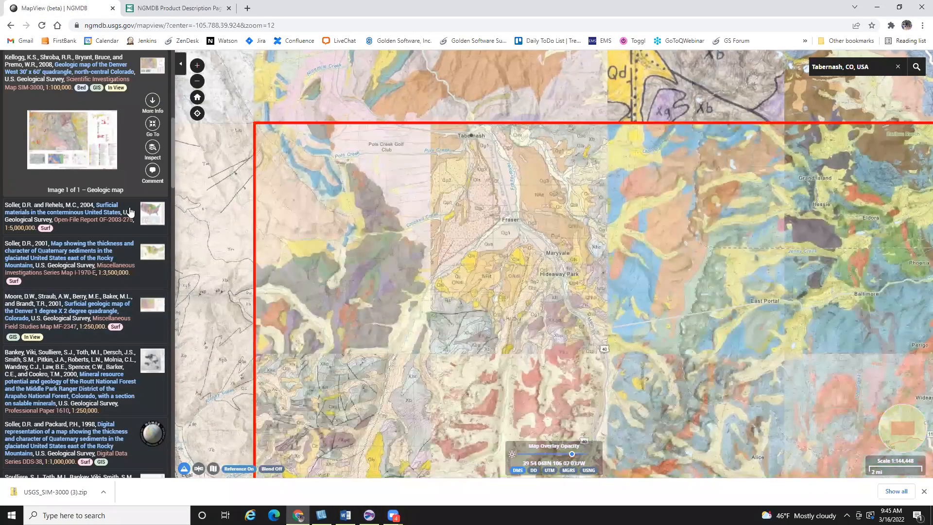
left_click_drag(172, 167, 171, 85)
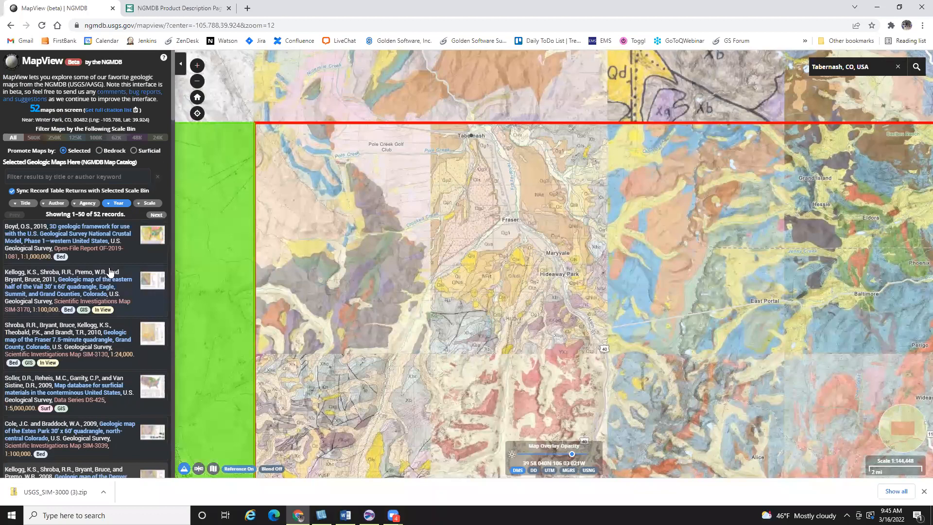
left_click(105, 341)
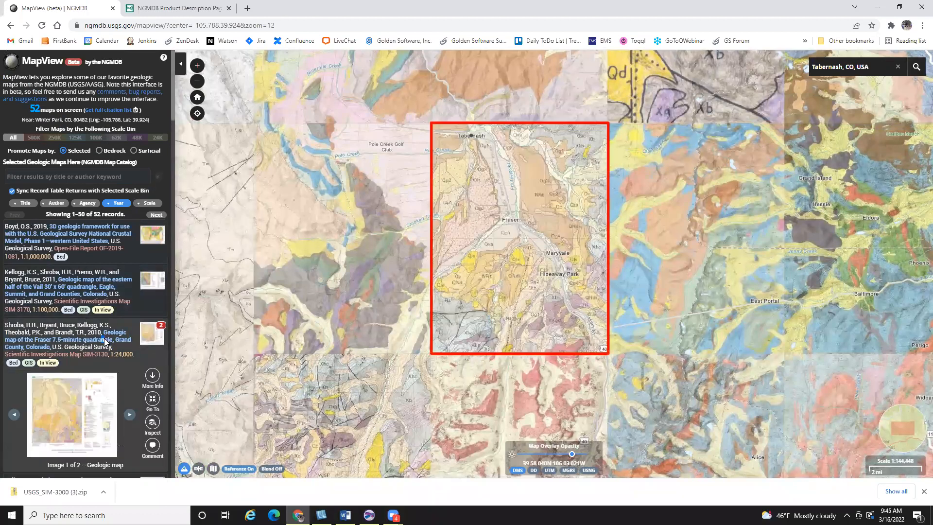
left_click(65, 420)
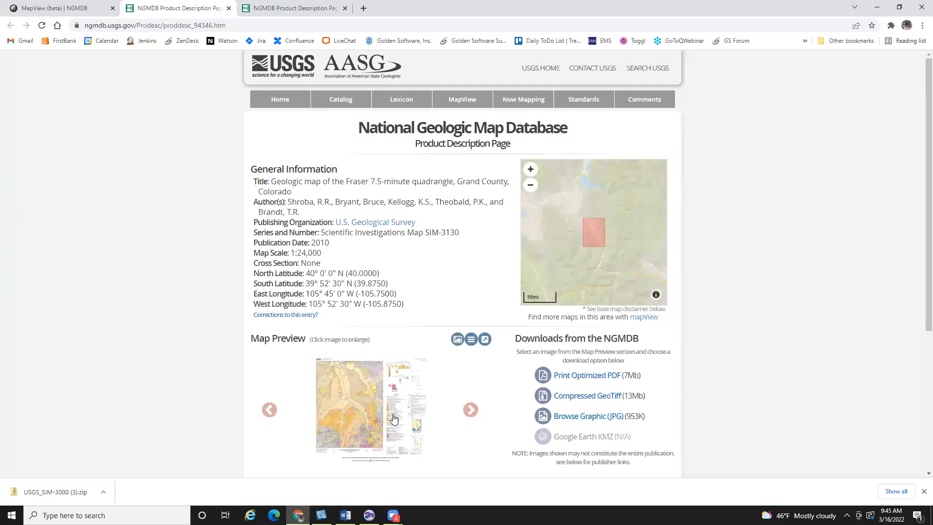
Preview the Fraser quadrangle map images and download the hillshade version as a compressed GeoTiff.
scroll(683, 391, "down", 2)
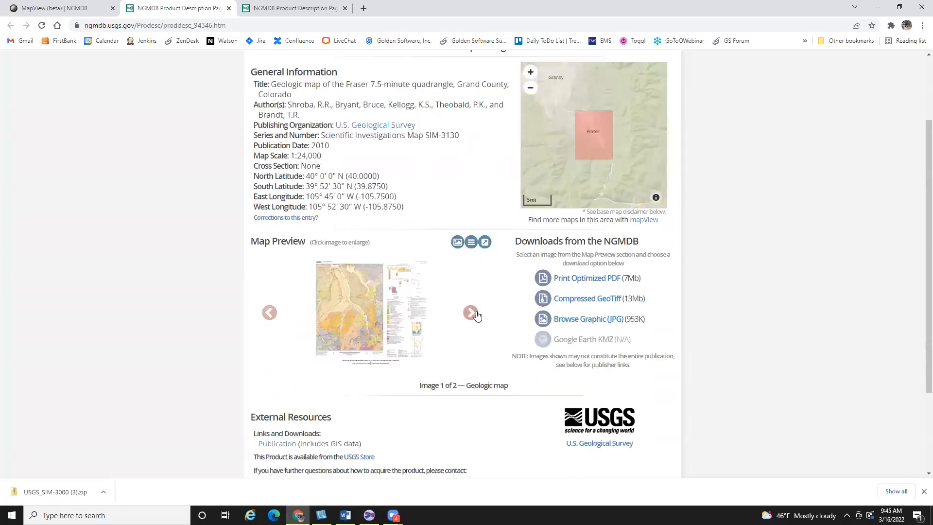
left_click(359, 314)
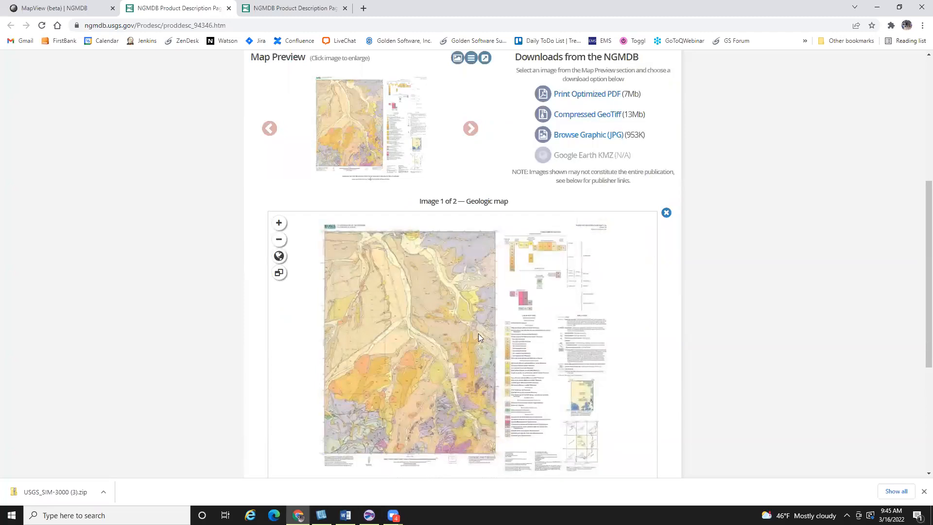
scroll(602, 329, "down", 1)
scroll(602, 329, "up", 1)
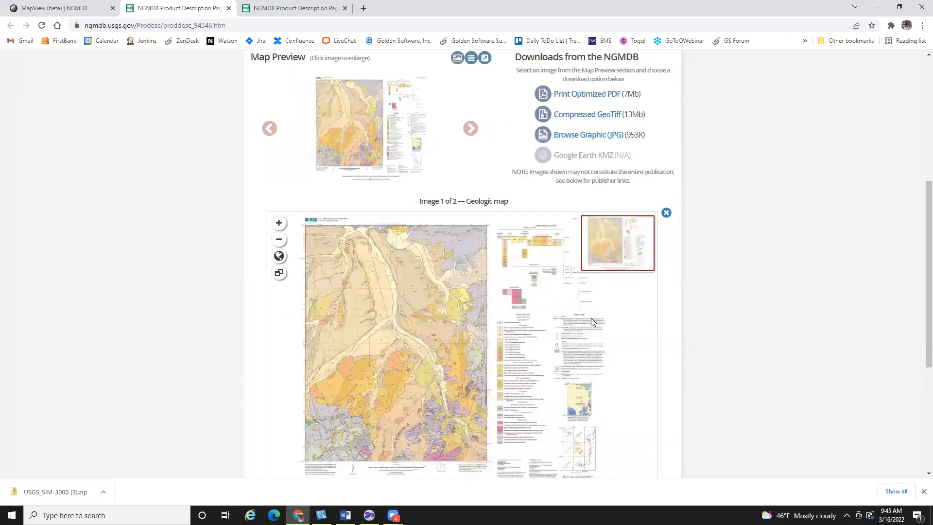
left_click(471, 128)
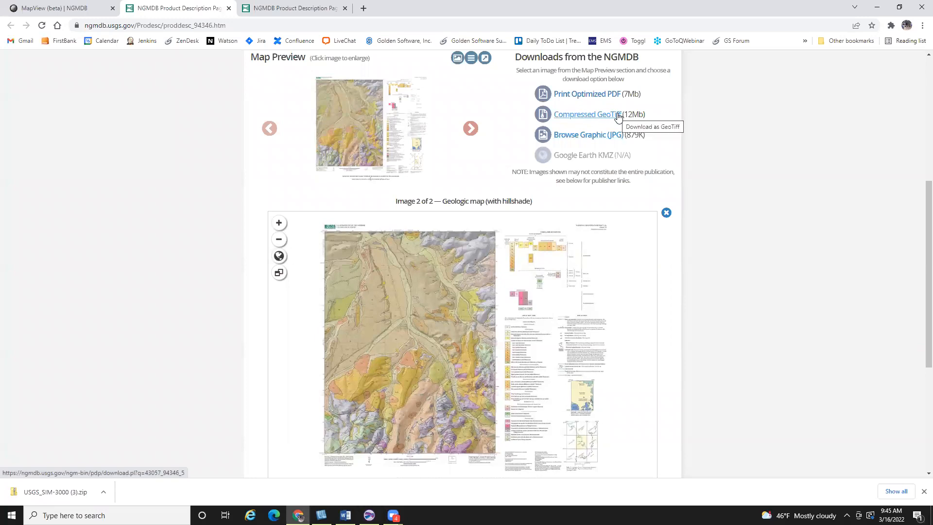
left_click(618, 117)
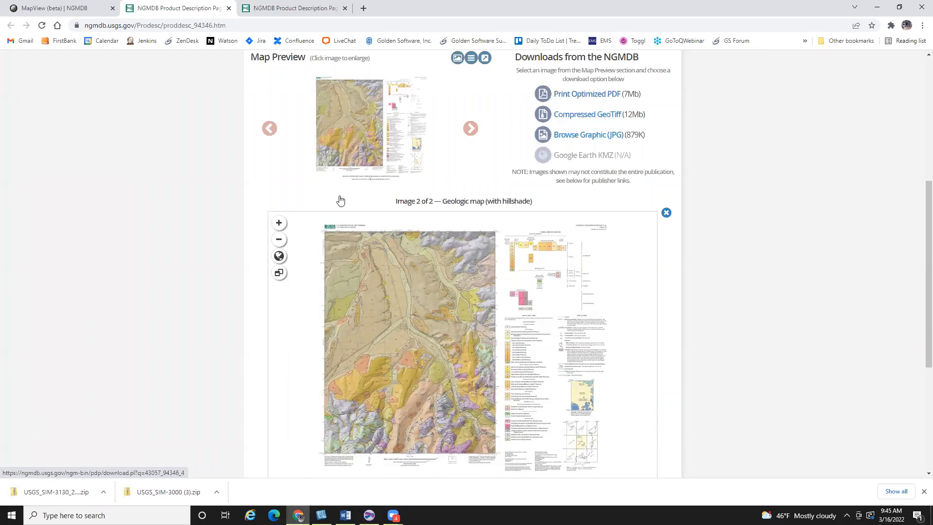
Switch to Surfer and add USGS_SIM-3130_2.tif from the 7.5 Quad folder to the map as a base layer.
left_click(369, 515)
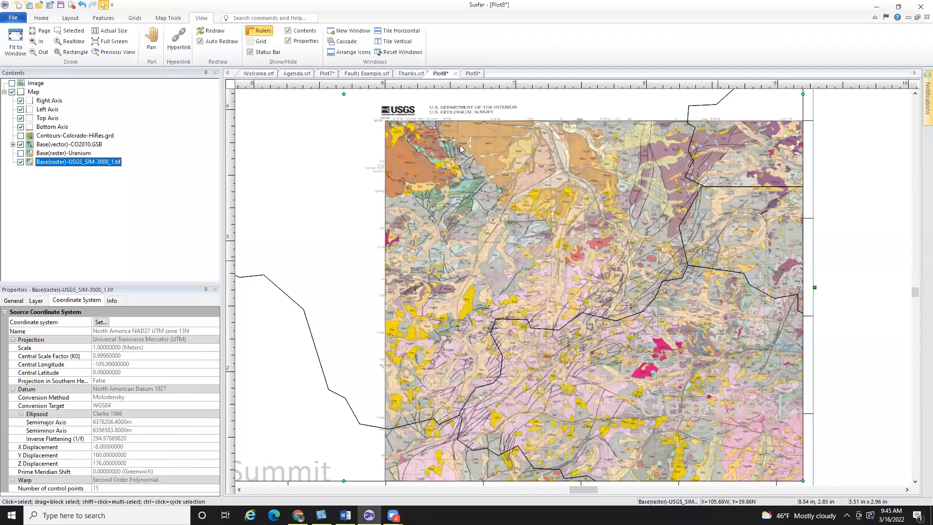
left_click(41, 18)
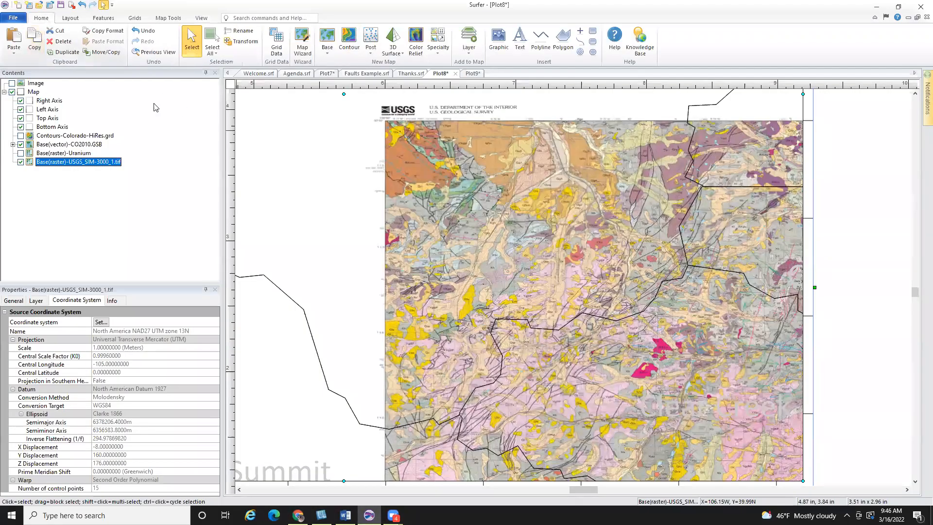
left_click(476, 52)
left_click(483, 65)
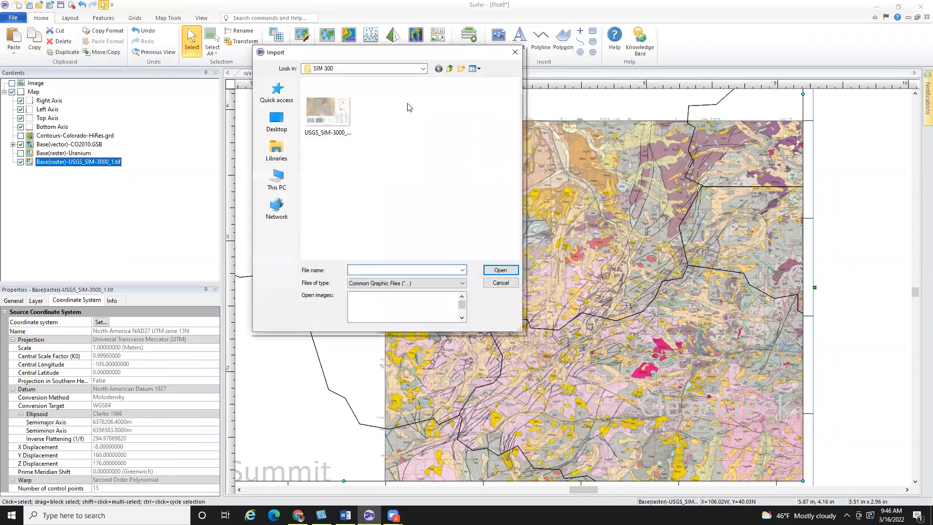
left_click(449, 69)
double_click(324, 94)
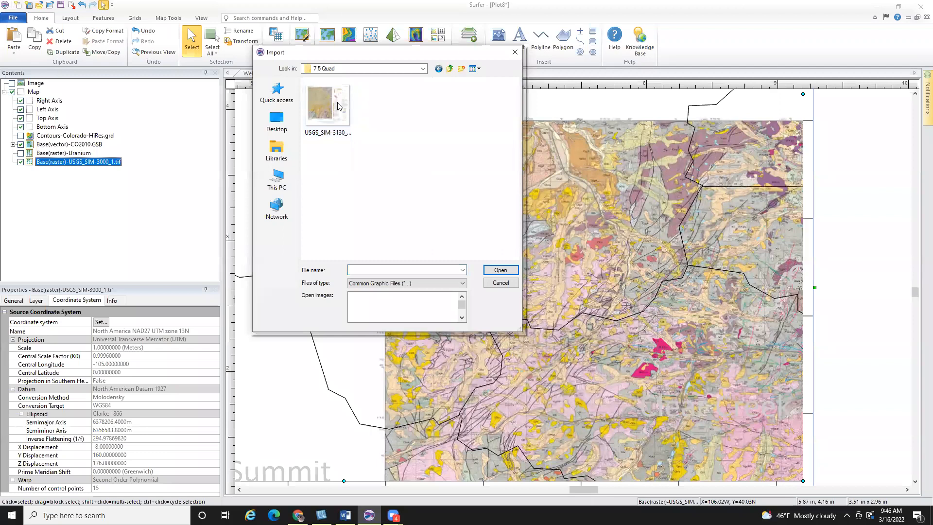
left_click(327, 105)
left_click(500, 270)
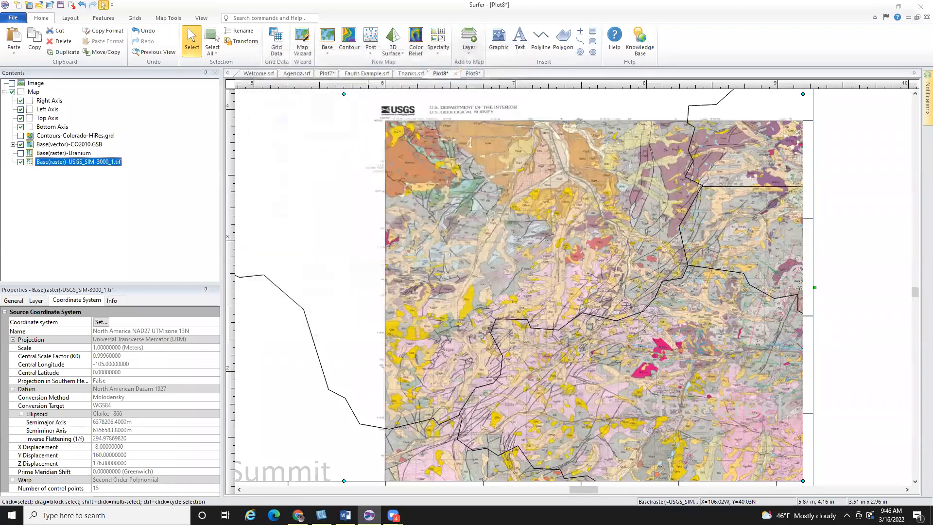
left_click(549, 237)
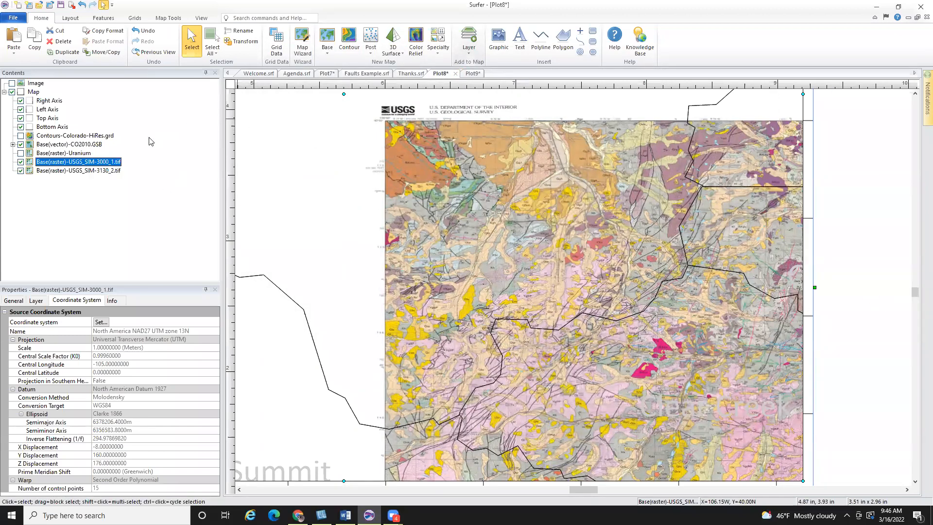
Move the Base(raster)-USGS_SIM-3130_2.tif layer above the Base(raster)-Uranium layer in the map's layer order.
left_click(85, 171)
left_click_drag(71, 150, 73, 151)
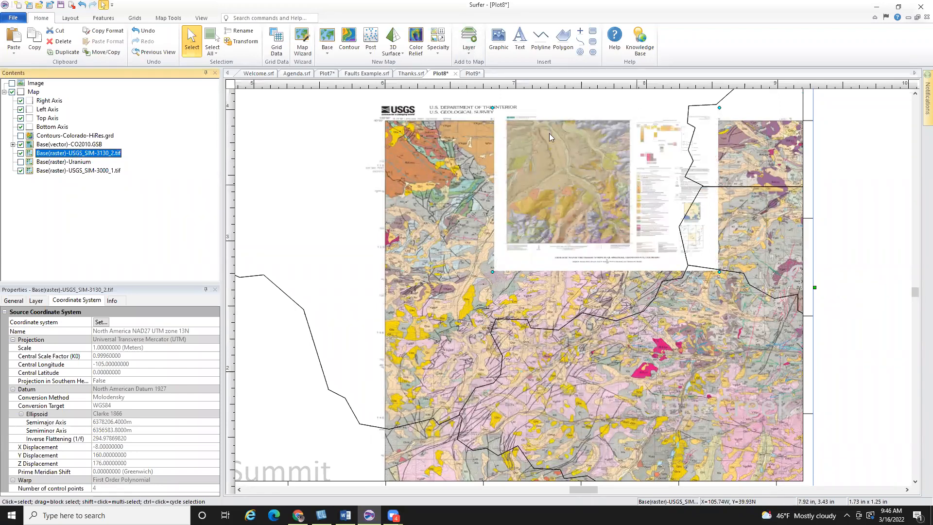
Toggle the visibility of the USGS_SIM-3130_2.tif layer to compare it with the SIM-3000 geologic map beneath.
scroll(627, 226, "up", 4)
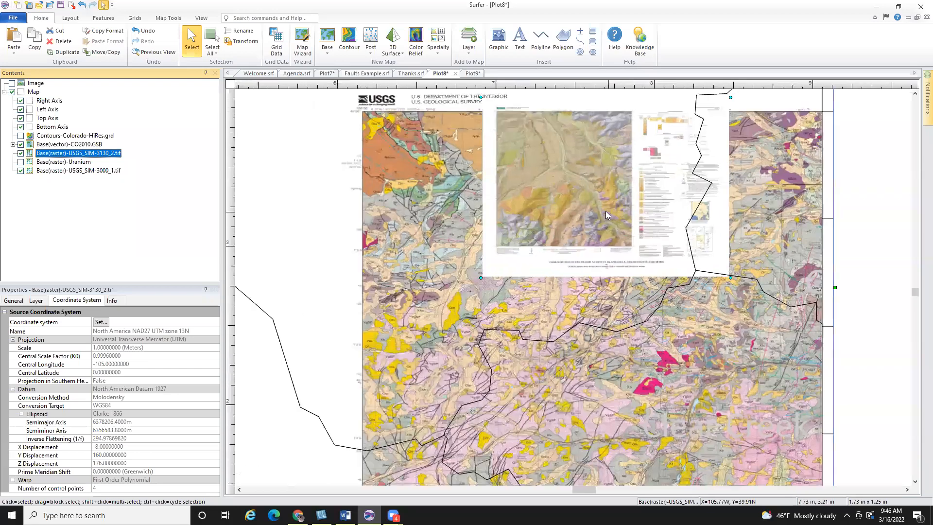
scroll(621, 260, "up", 2)
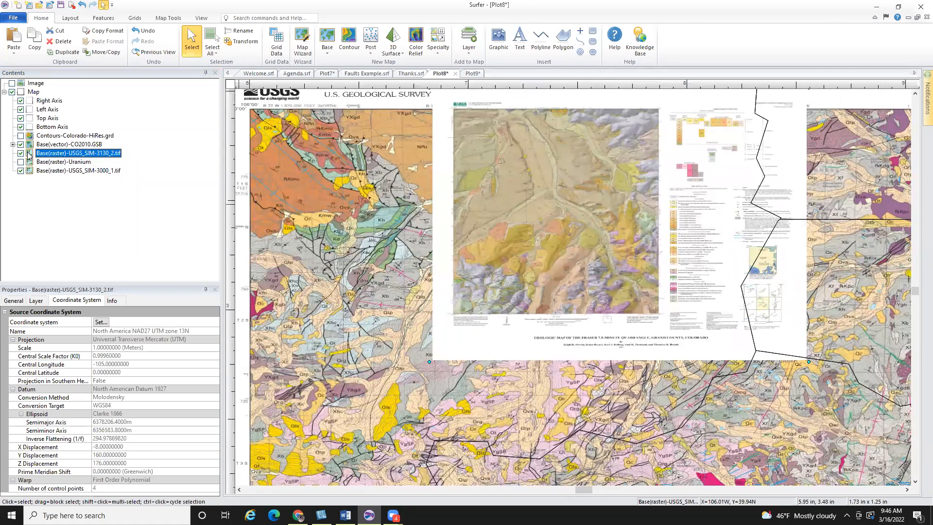
left_click(20, 153)
left_click(21, 153)
left_click(20, 153)
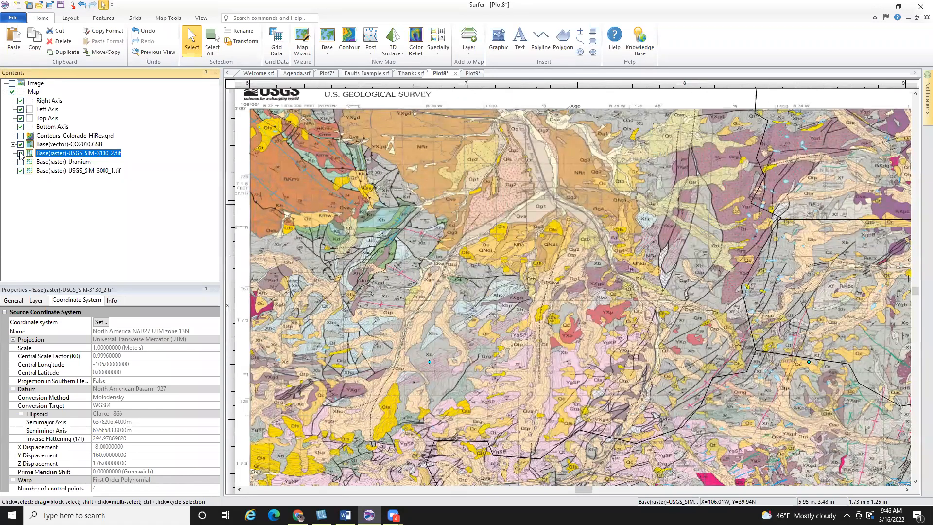
left_click(20, 153)
left_click(21, 153)
left_click(20, 153)
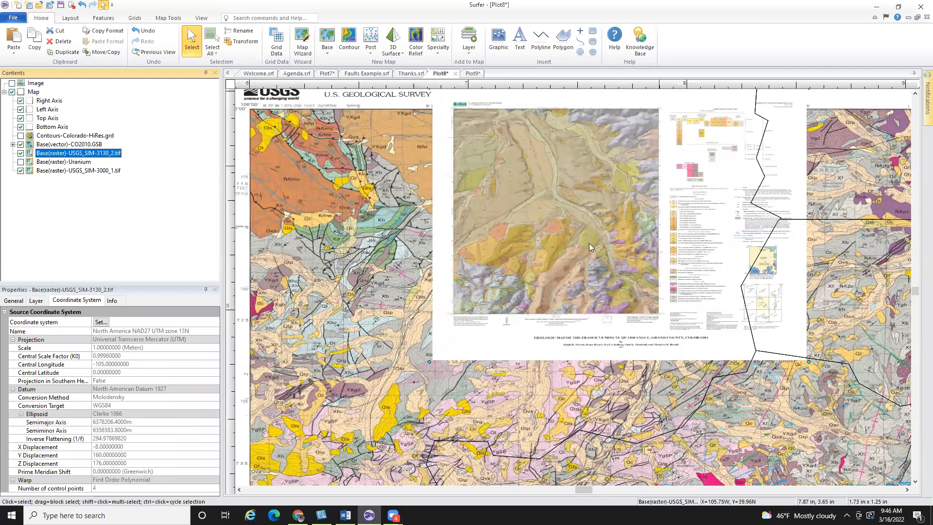
Use Set Limits on the whole map to crop it to a rectangle about 1.37 by 1.42 in around the Fraser quadrangle sheet.
scroll(701, 322, "down", 1)
scroll(701, 322, "down", 5)
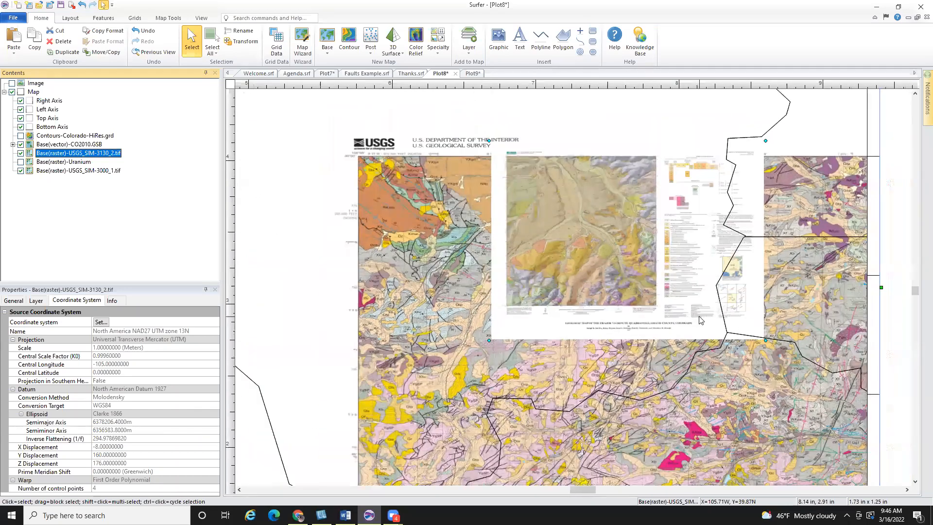
right_click(702, 316)
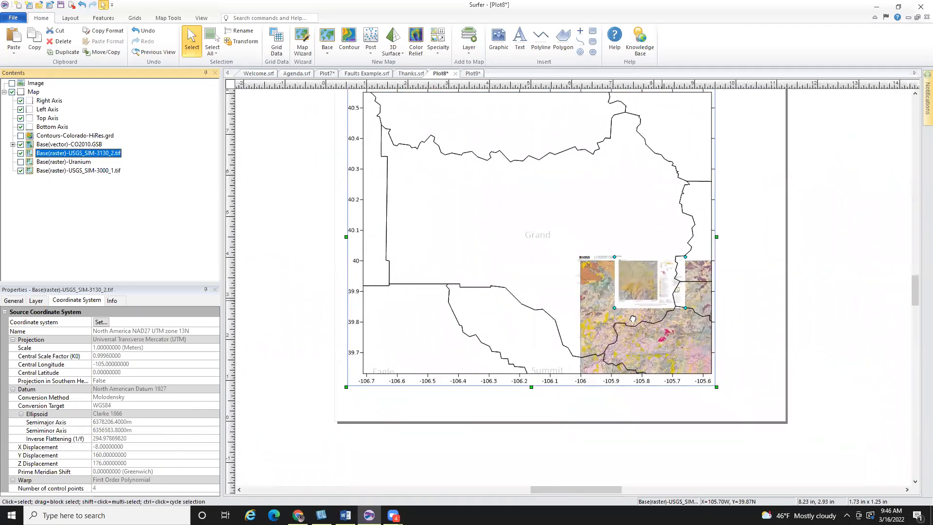
left_click(720, 371)
scroll(718, 369, "up", 3)
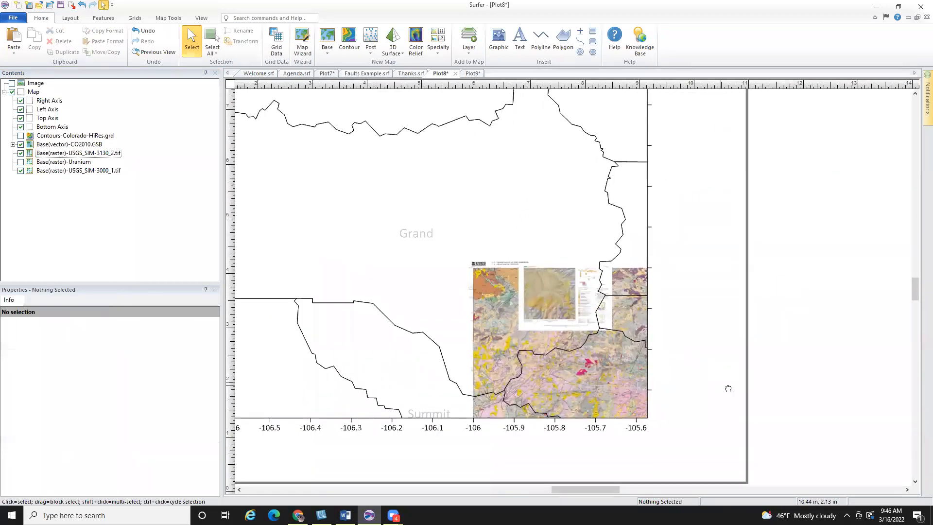
scroll(774, 399, "down", 2)
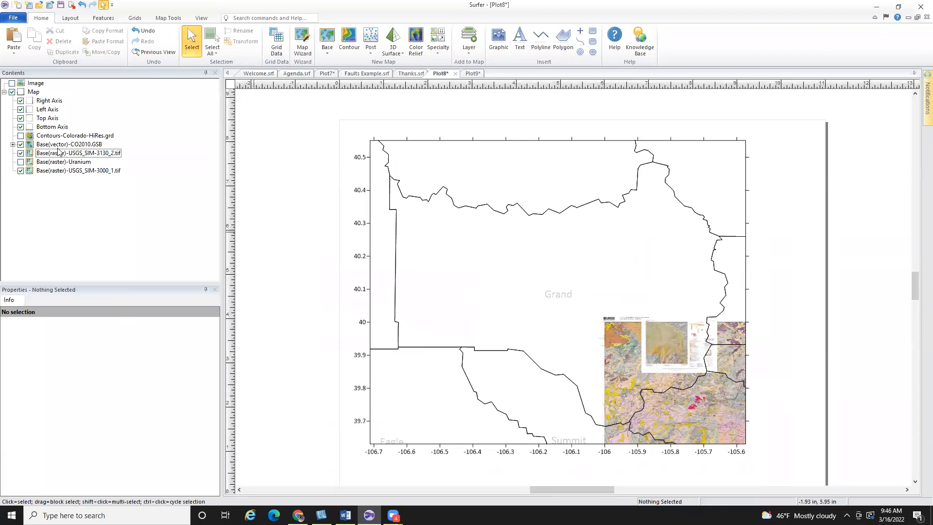
left_click(33, 92)
left_click(170, 17)
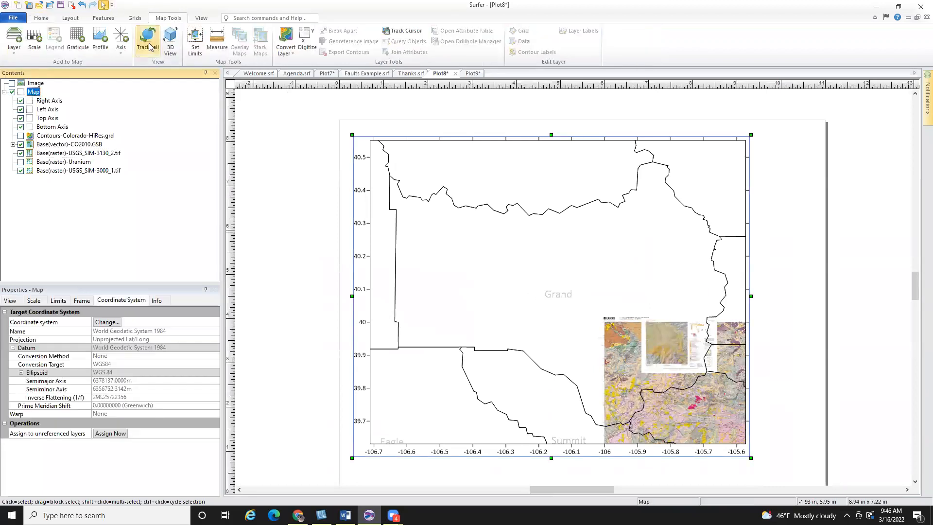
left_click(195, 43)
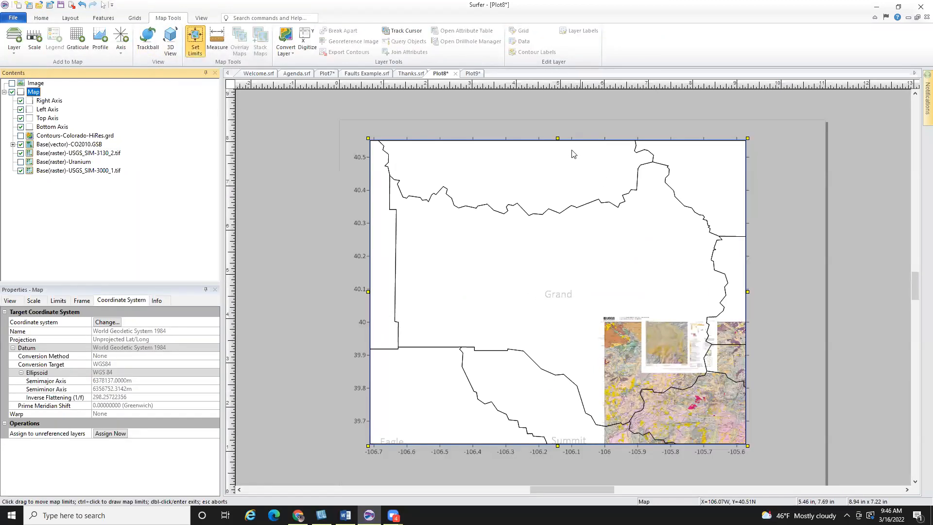
left_click_drag(561, 144, 588, 314)
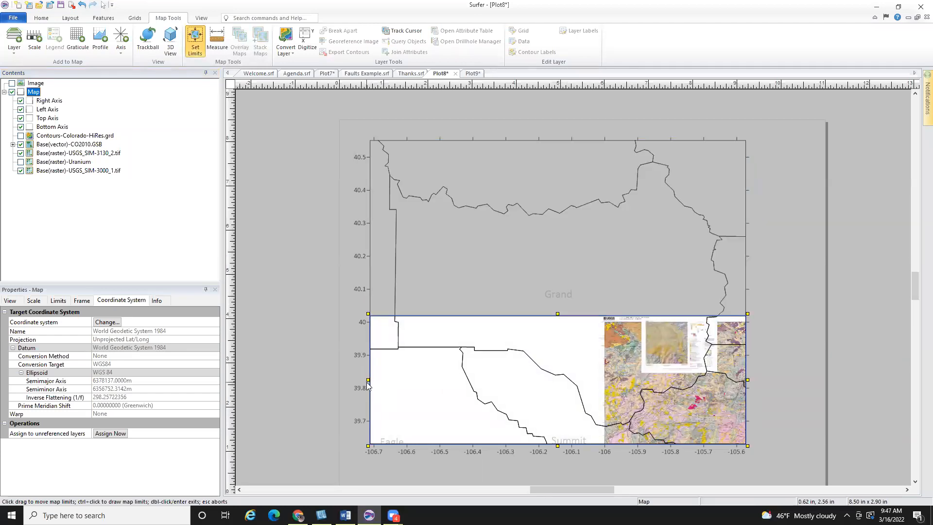
left_click_drag(370, 382, 636, 380)
left_click_drag(693, 447, 719, 380)
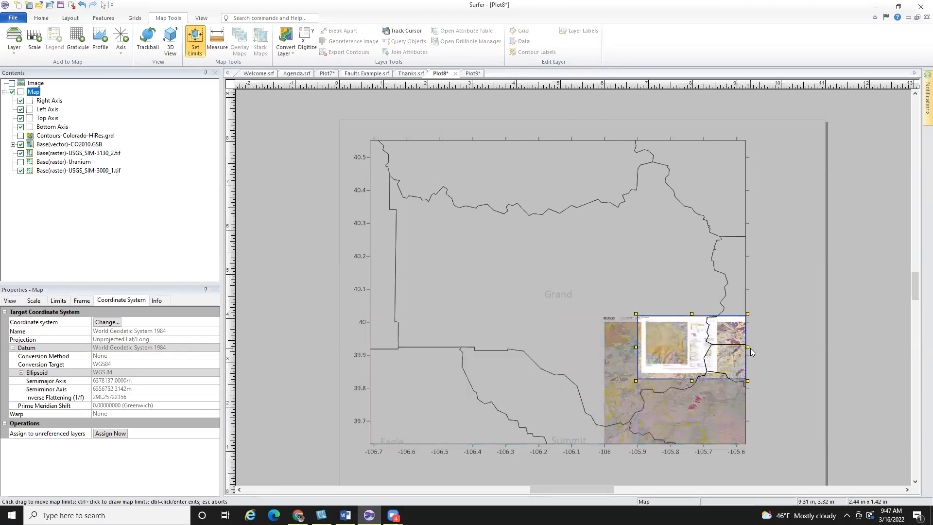
left_click_drag(748, 347, 701, 347)
Tighten the map limits to a rectangle about 0.93 by 0.93 in around the Fraser sheet's map face and apply them.
scroll(695, 350, "up", 5)
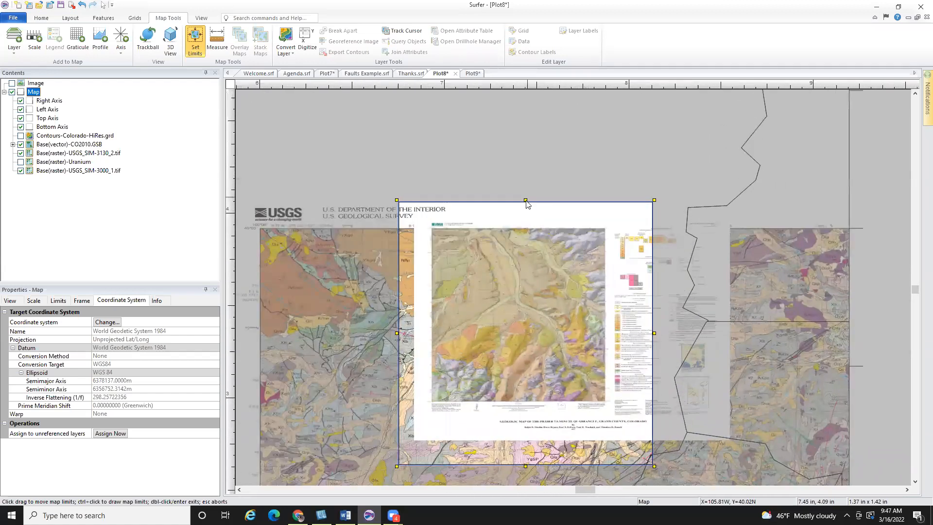
left_click_drag(526, 203, 527, 227)
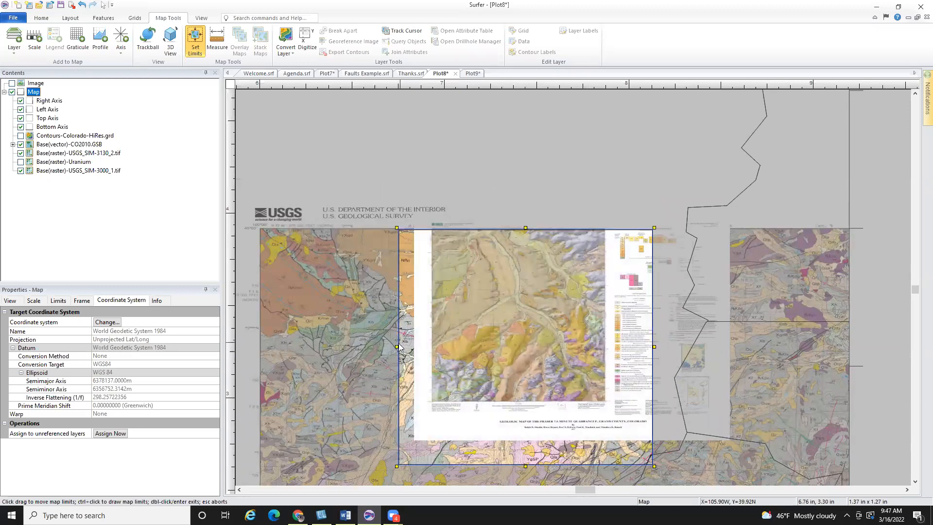
left_click_drag(397, 345, 431, 346)
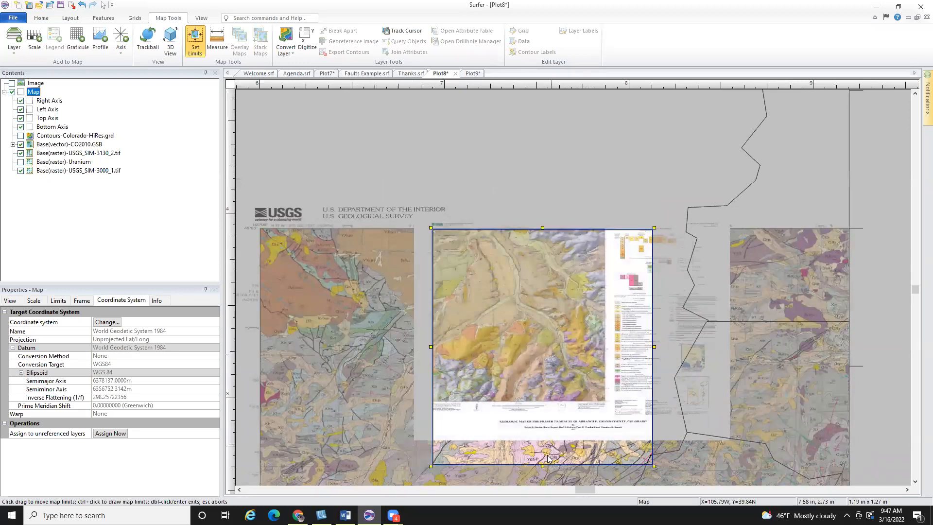
left_click_drag(542, 465, 542, 403)
left_click_drag(652, 314, 605, 316)
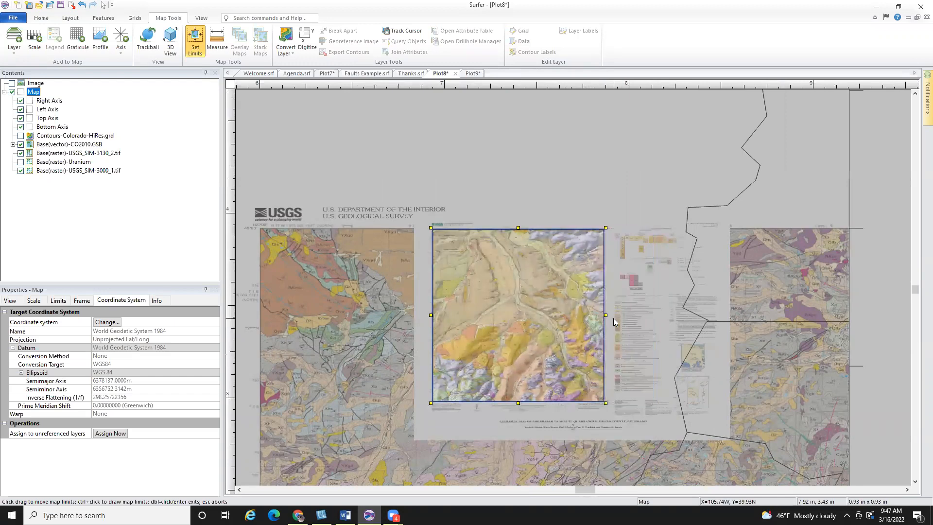
key("Return")
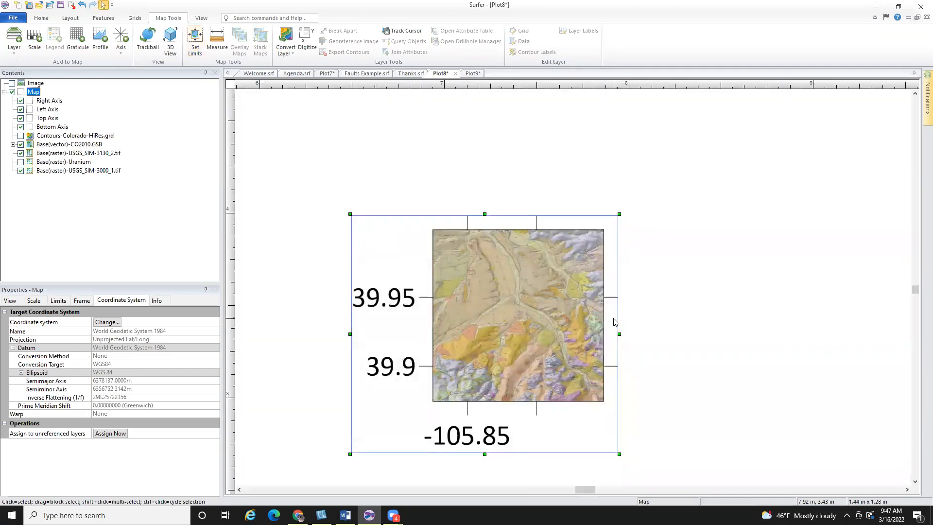
Enlarge the cropped map proportionally to an X length of 7.75 in and move it toward the middle of the page.
left_click(201, 18)
left_click(114, 52)
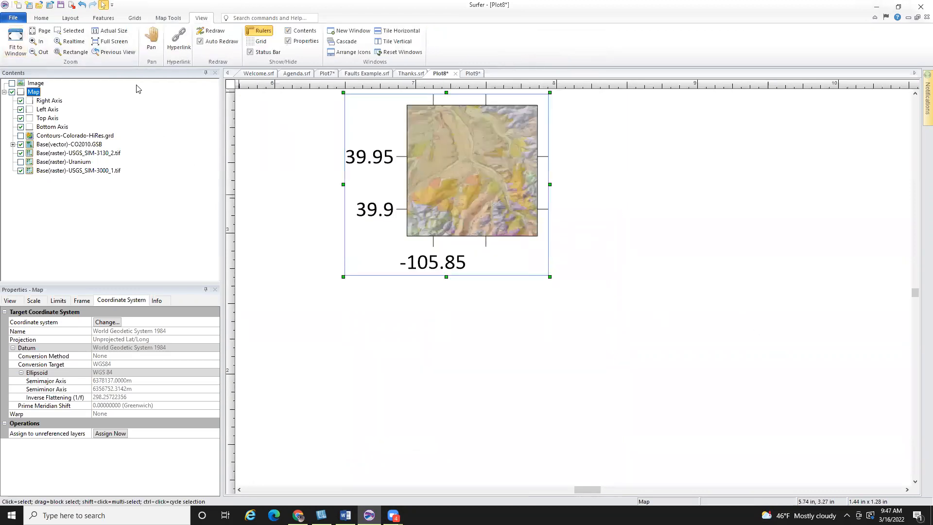
left_click(41, 30)
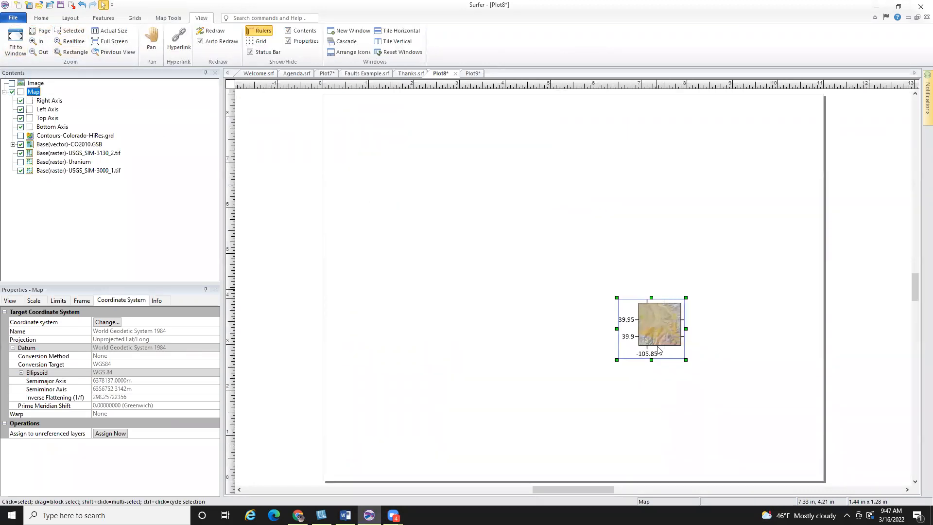
left_click(33, 301)
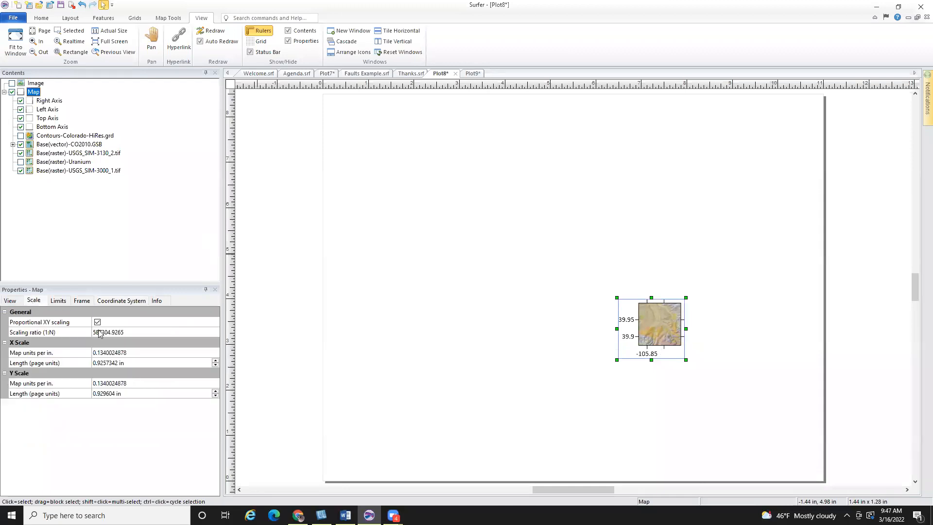
left_click(216, 361)
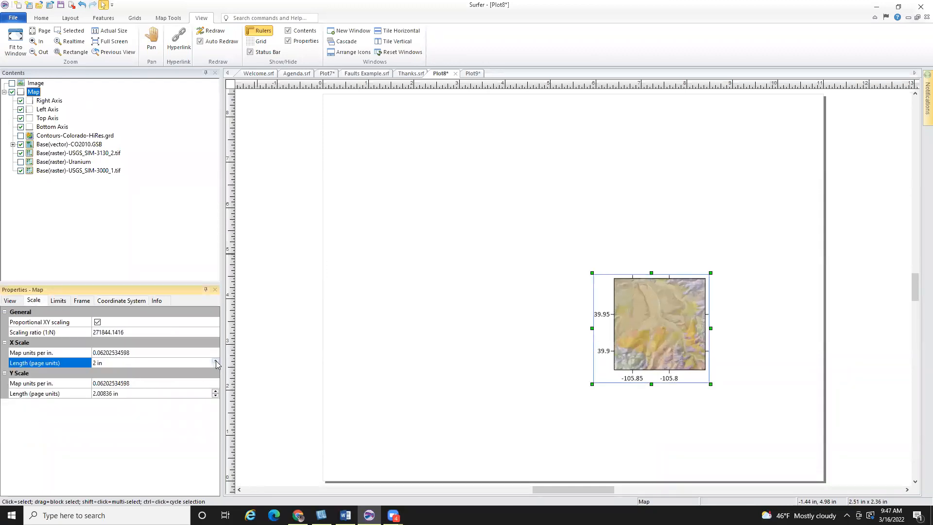
left_click(215, 361)
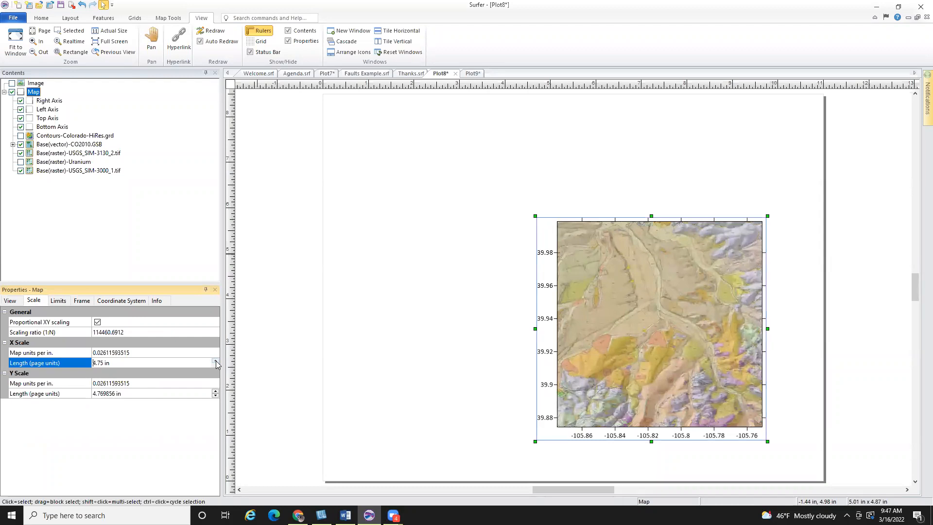
left_click_drag(680, 341, 585, 279)
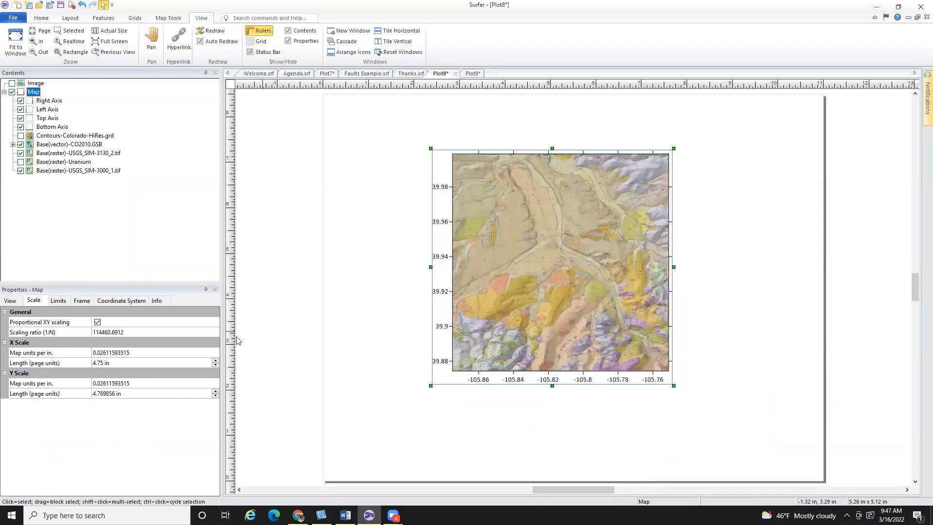
left_click(216, 361)
left_click(216, 362)
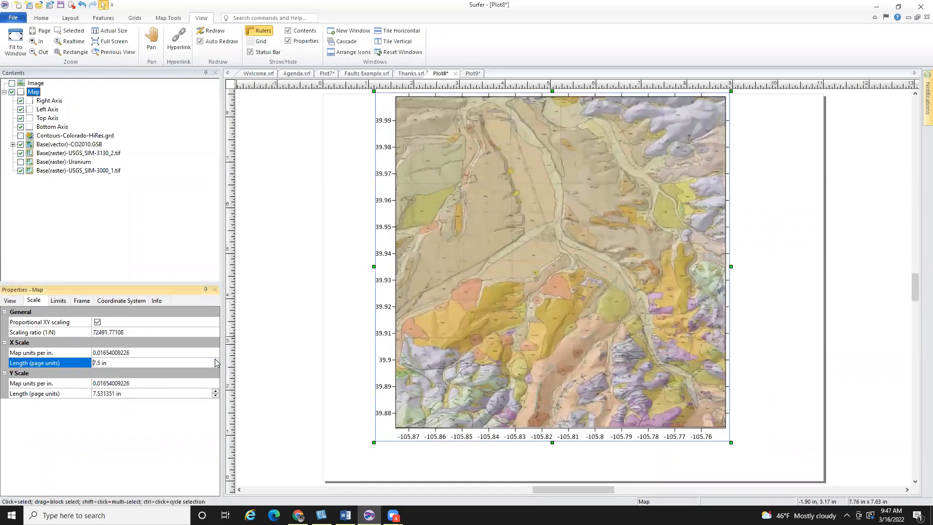
Toggle the USGS_SIM-3130_2.tif and Uranium layers to compare the quadrangle's geologic maps, leaving only Uranium hidden among the raster layers.
left_click(20, 153)
left_click(21, 153)
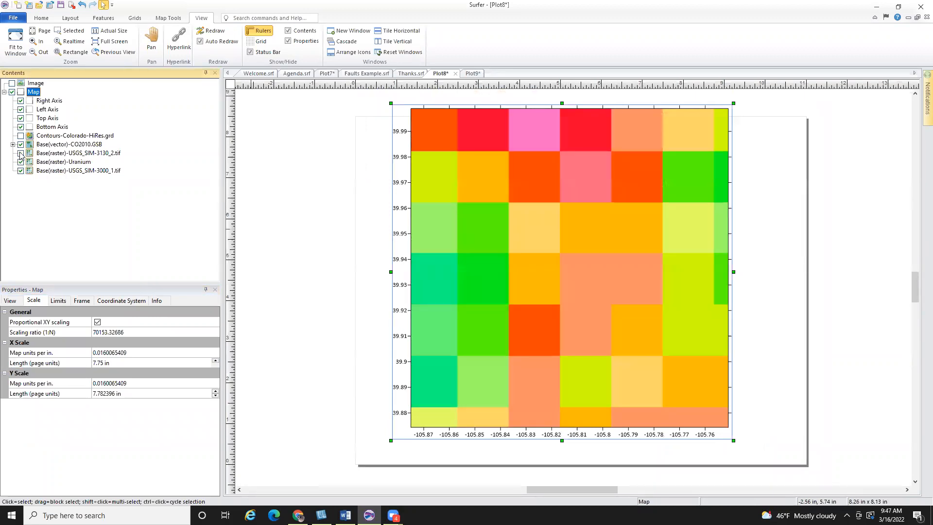
left_click(20, 162)
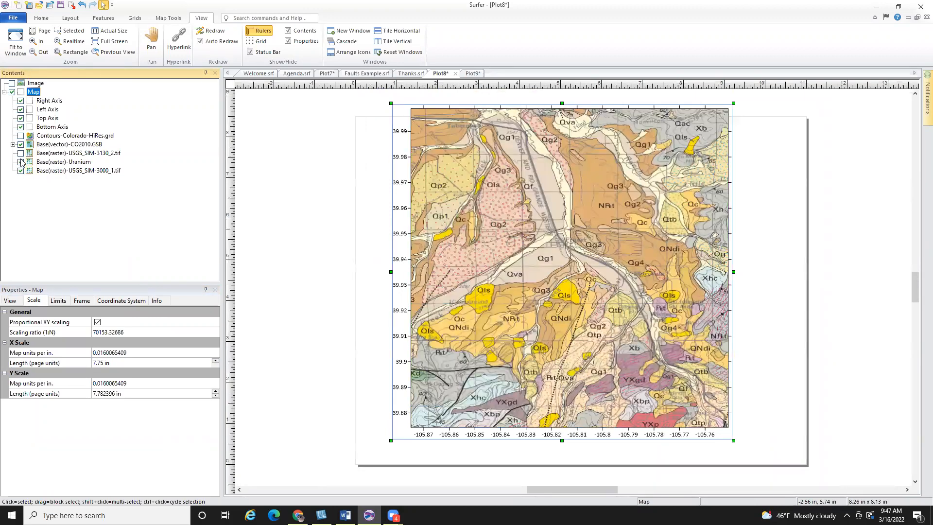
left_click(20, 160)
left_click(21, 152)
left_click(21, 153)
left_click(21, 153)
left_click(21, 153)
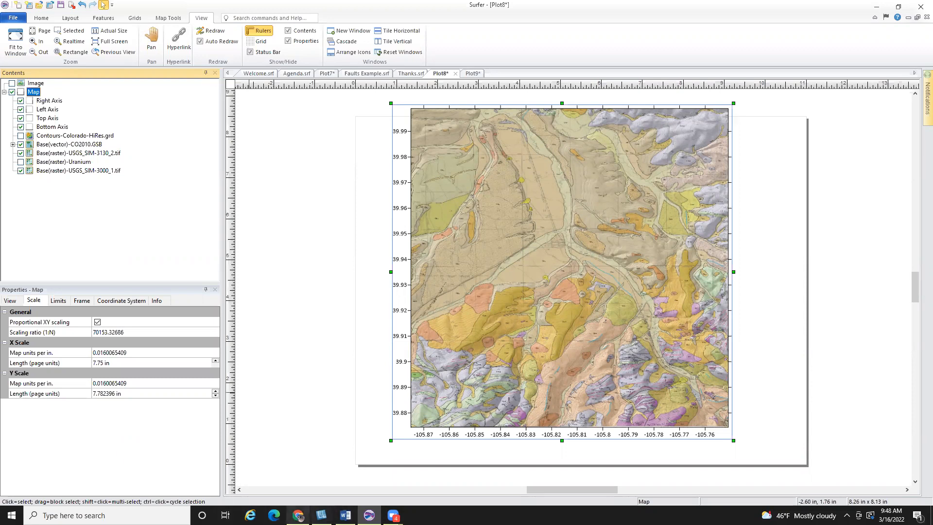
Switch to the MapView page in Chrome and capture the Fraser quadrangle area of the map with Snagit.
left_click(298, 515)
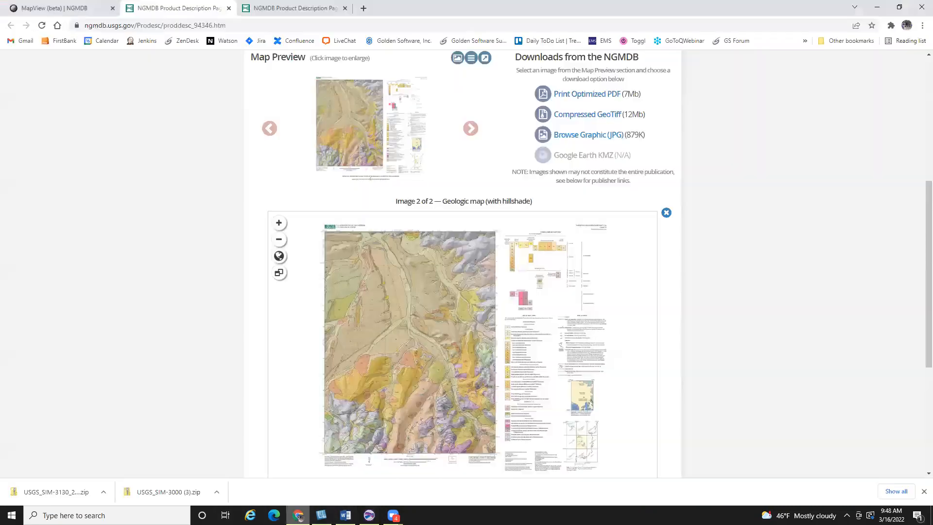
left_click(65, 5)
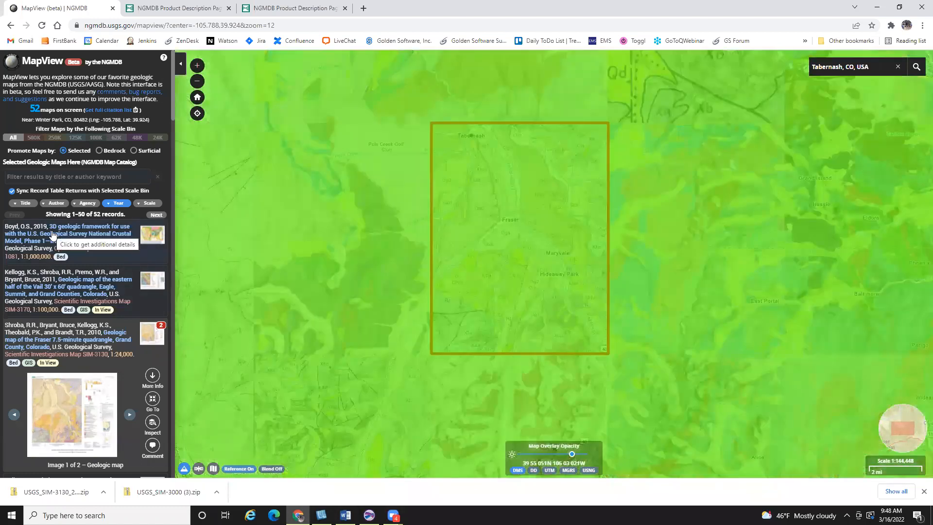
left_click(53, 234)
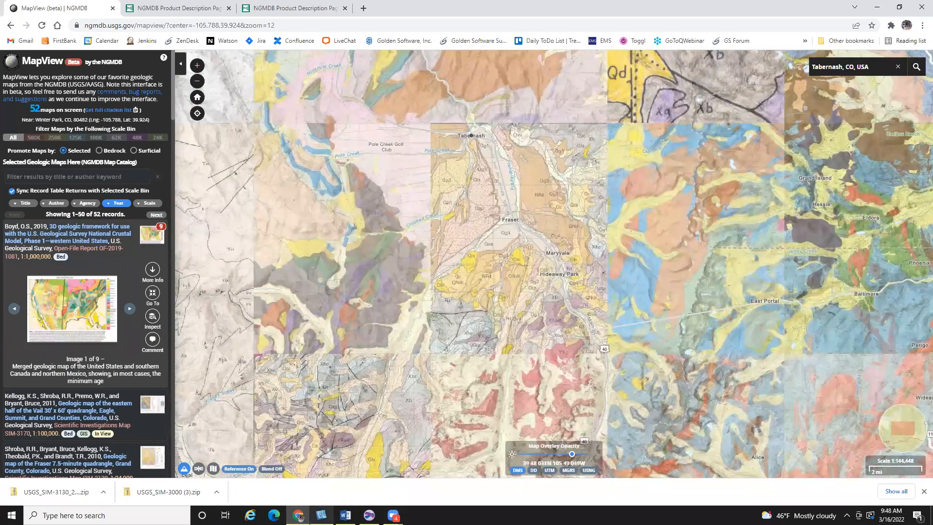
left_click(321, 515)
left_click(766, 235)
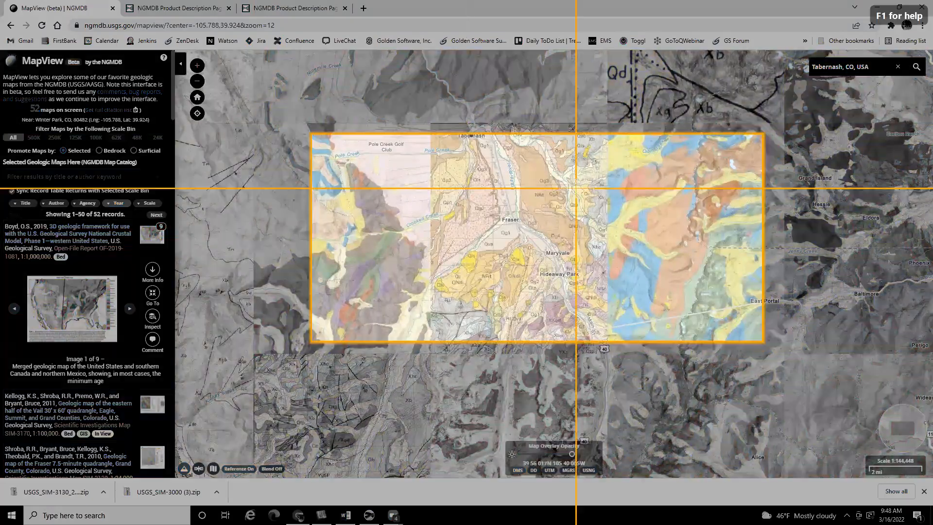
left_click_drag(432, 127, 606, 353)
Save the capture as Clipped Geology Map3.png in the Clipped Images folder and close Snagit.
left_click(532, 24)
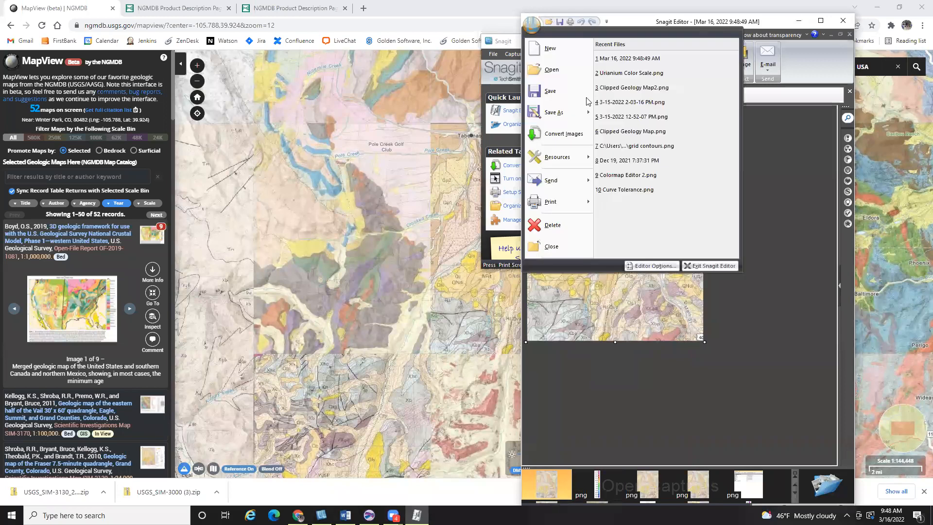
left_click(561, 109)
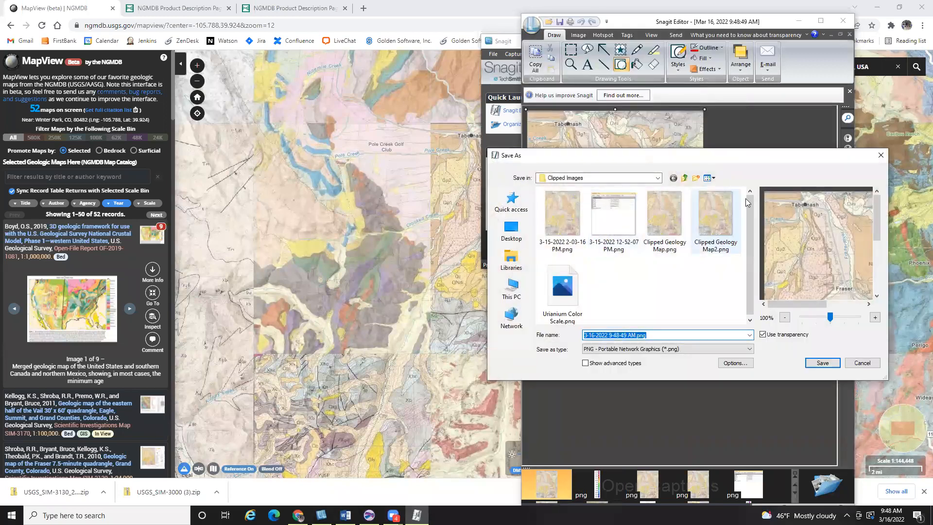
left_click_drag(766, 162, 719, 161)
left_click(615, 217)
left_click(676, 233)
left_click(587, 334)
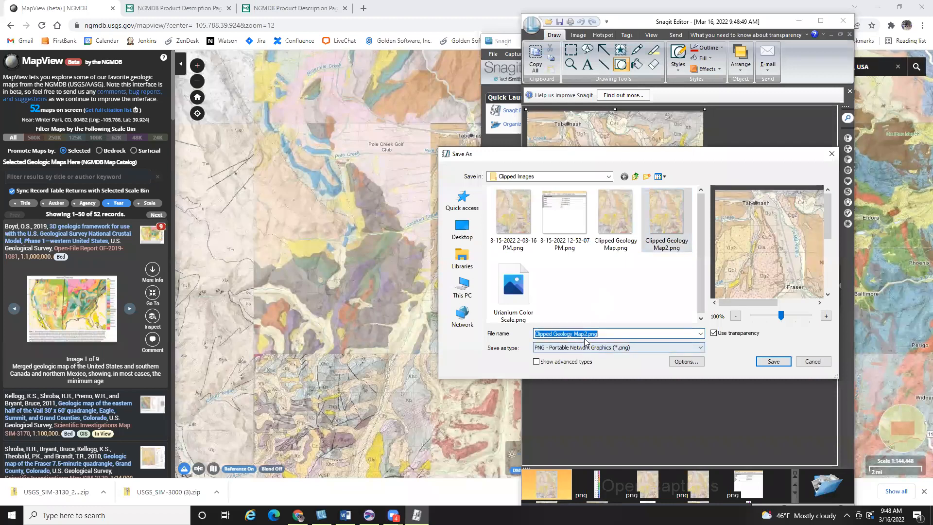
left_click(588, 335)
type("3")
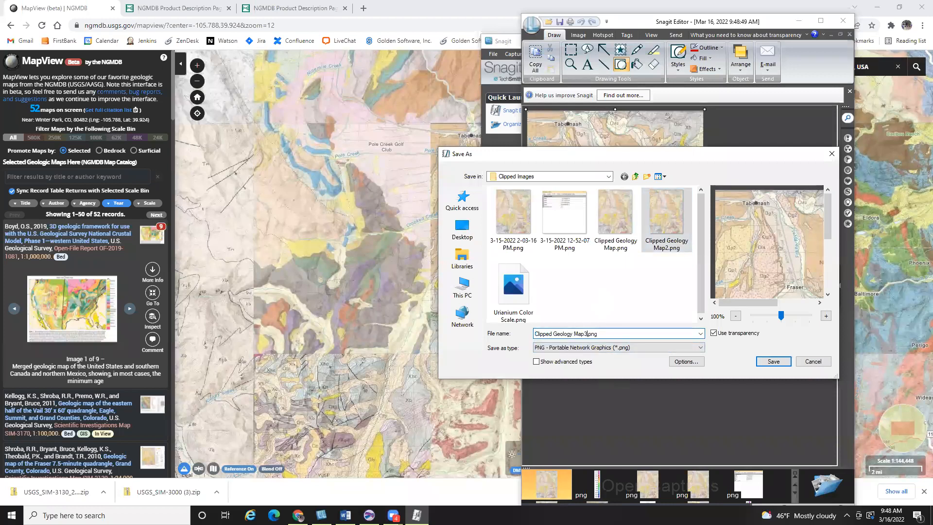
left_click(764, 362)
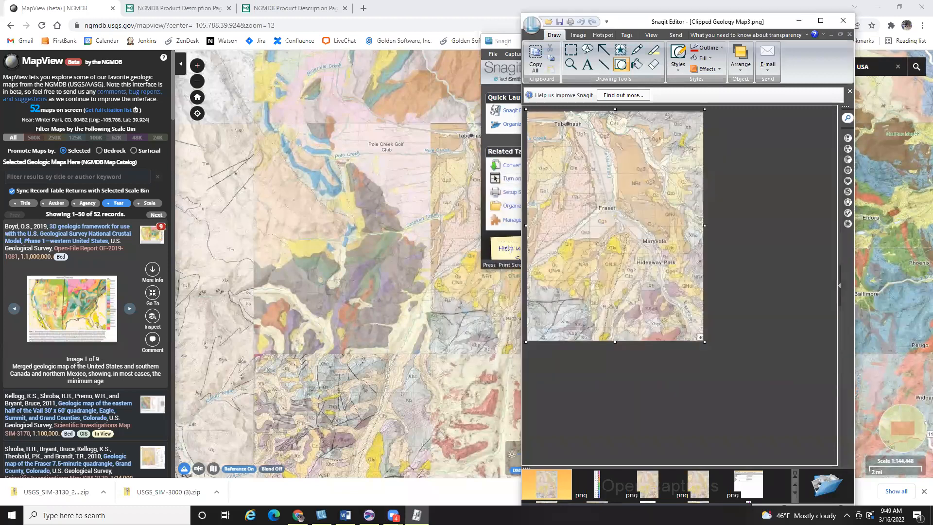
left_click(842, 21)
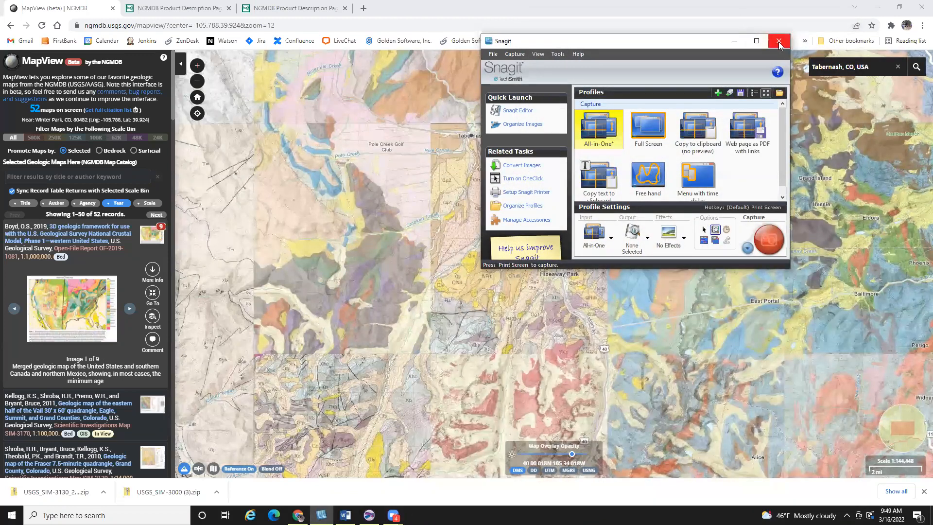
left_click(778, 40)
Switch to Surfer, move the existing map partly off the page's left edge, and create a new base map from Clipped Geology Map3.png.
left_click(369, 515)
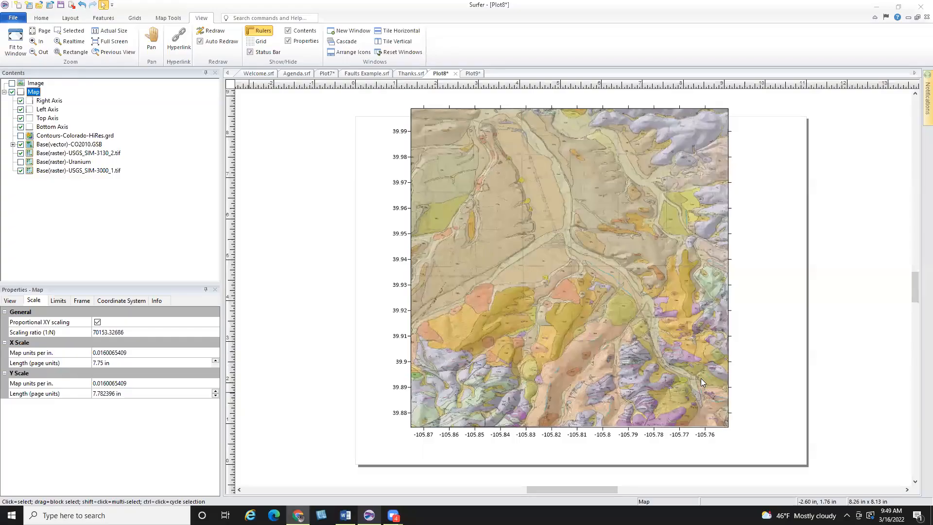
left_click_drag(571, 291, 294, 296)
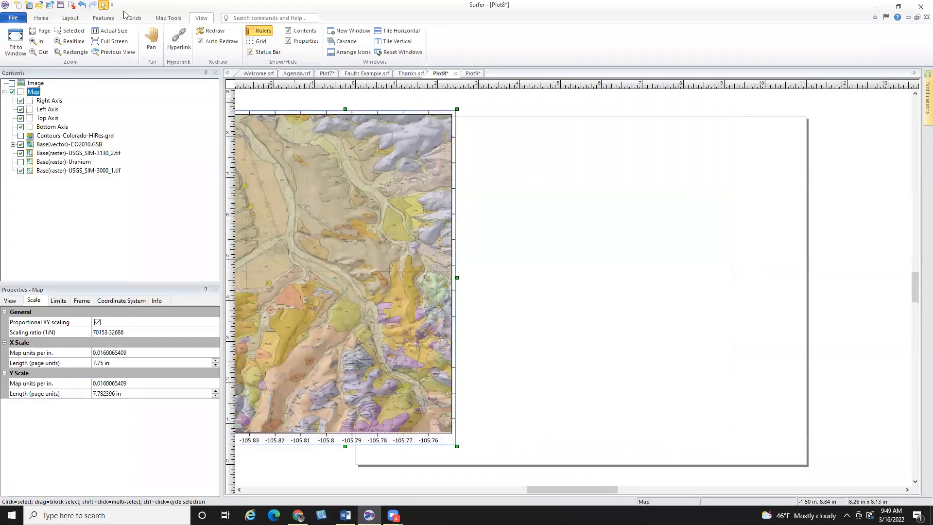
left_click(42, 18)
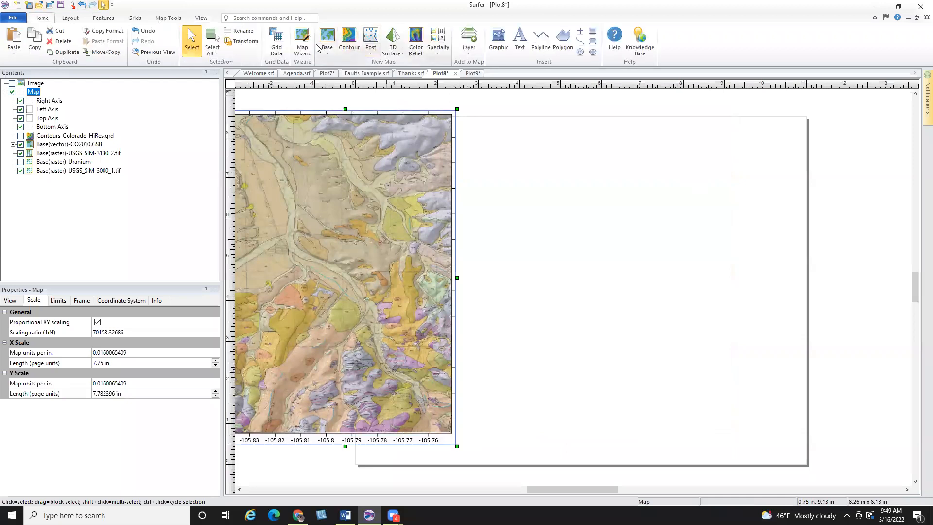
left_click(331, 37)
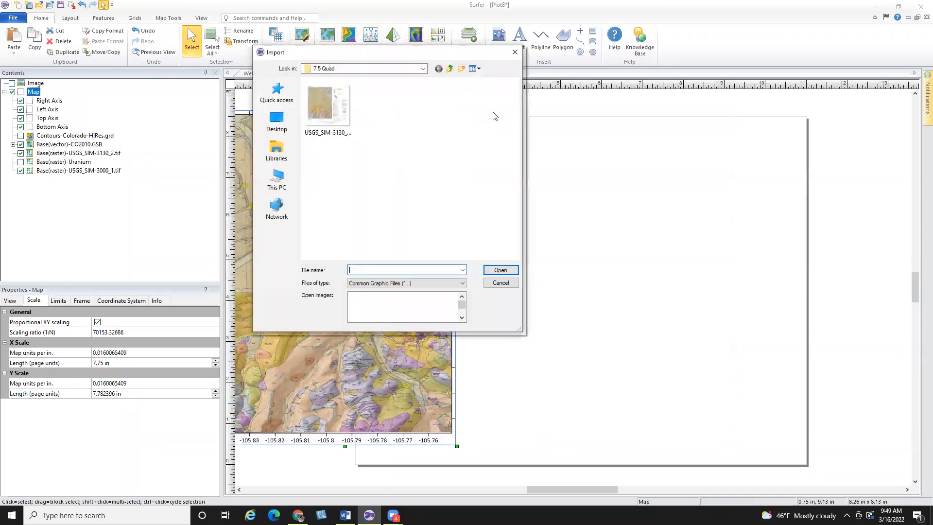
left_click(450, 69)
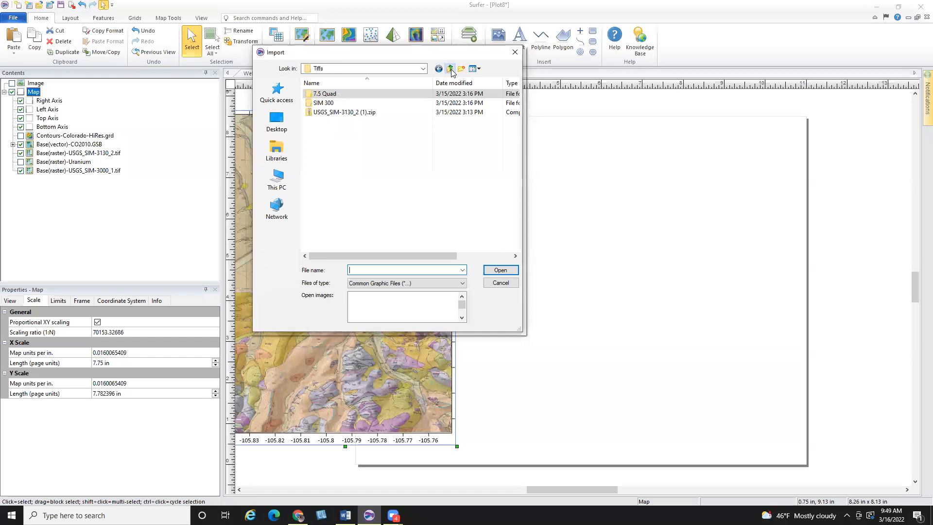
left_click(450, 70)
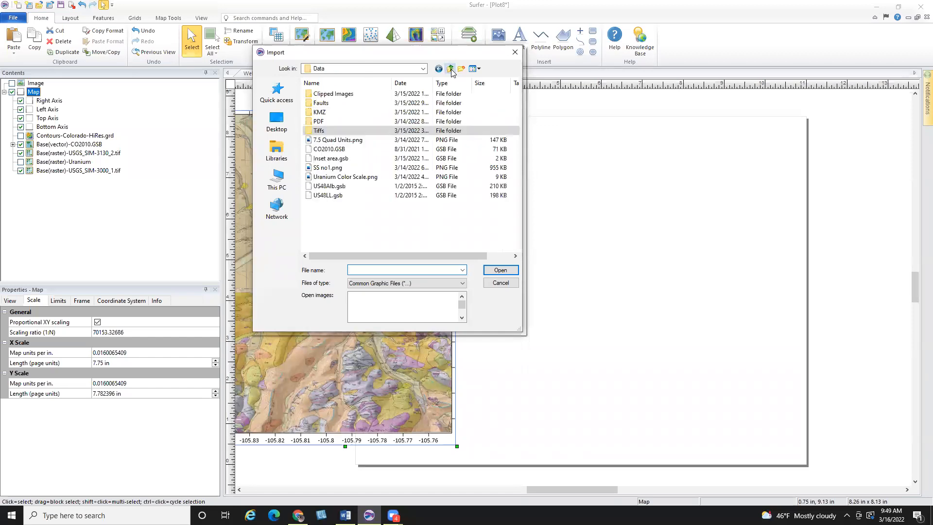
double_click(359, 96)
left_click(328, 179)
left_click(500, 270)
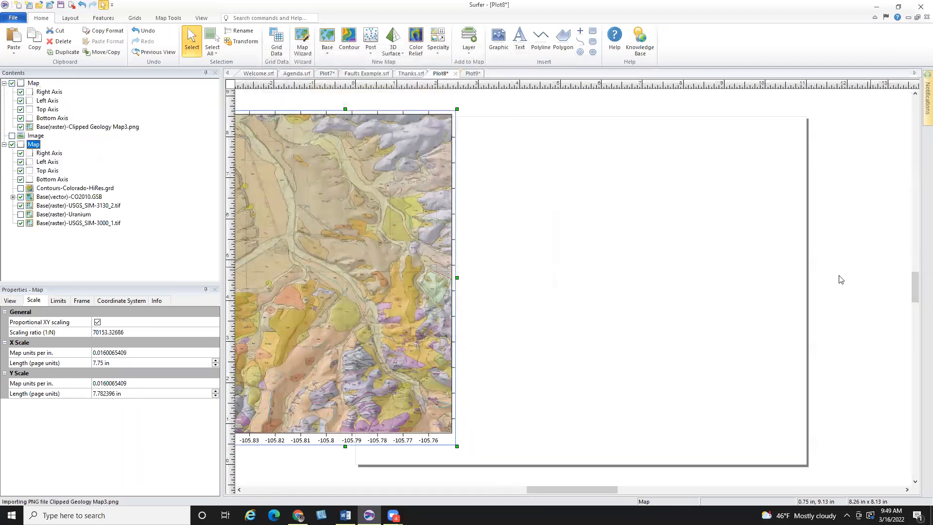
Move the new clipped geology map into the open right half of the page, clear of the existing map.
left_click_drag(613, 276, 686, 264)
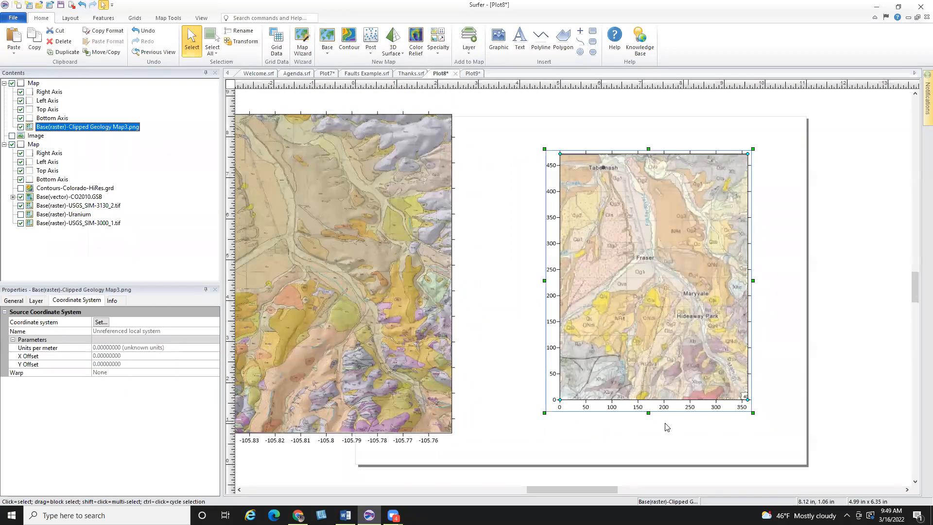
scroll(820, 326, "up", 1)
scroll(818, 322, "up", 2)
scroll(818, 322, "down", 2)
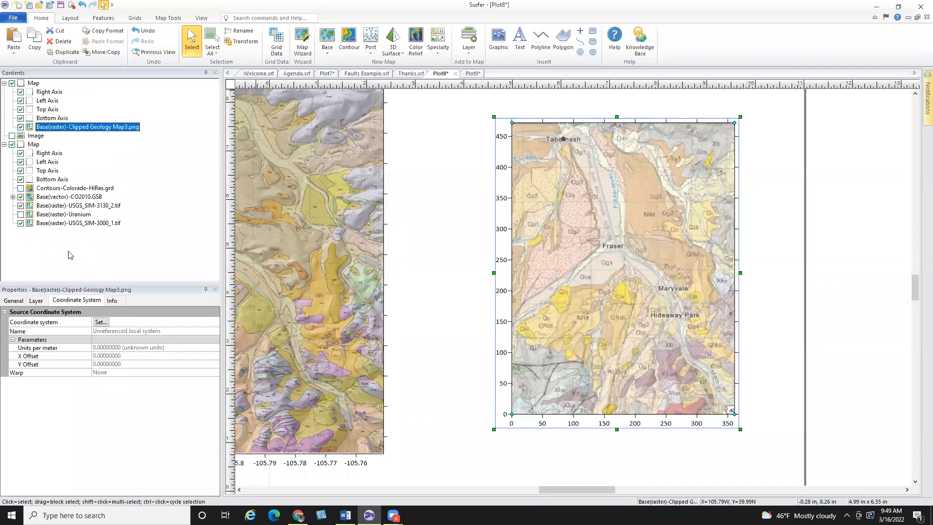
Open Clipped Geology Map3.png for image georeferencing and add control points at the image's four corners.
left_click(13, 300)
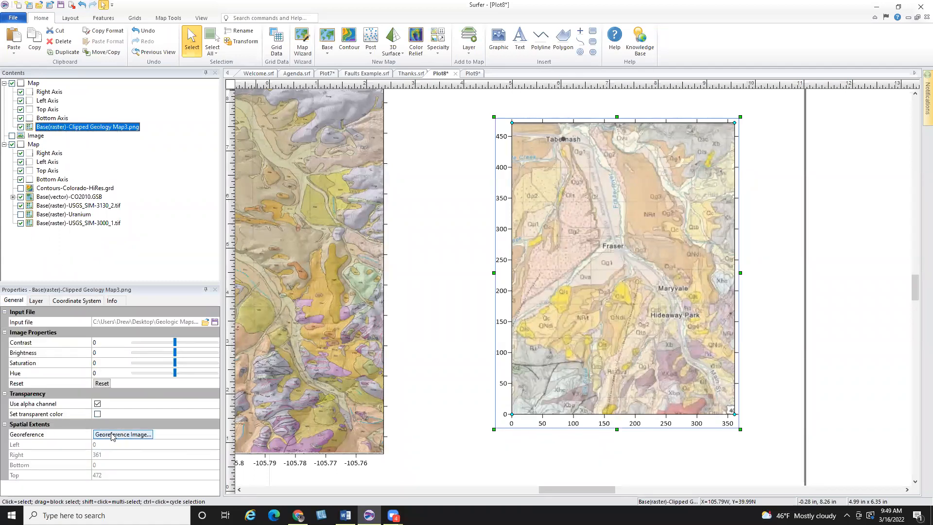
left_click(57, 434)
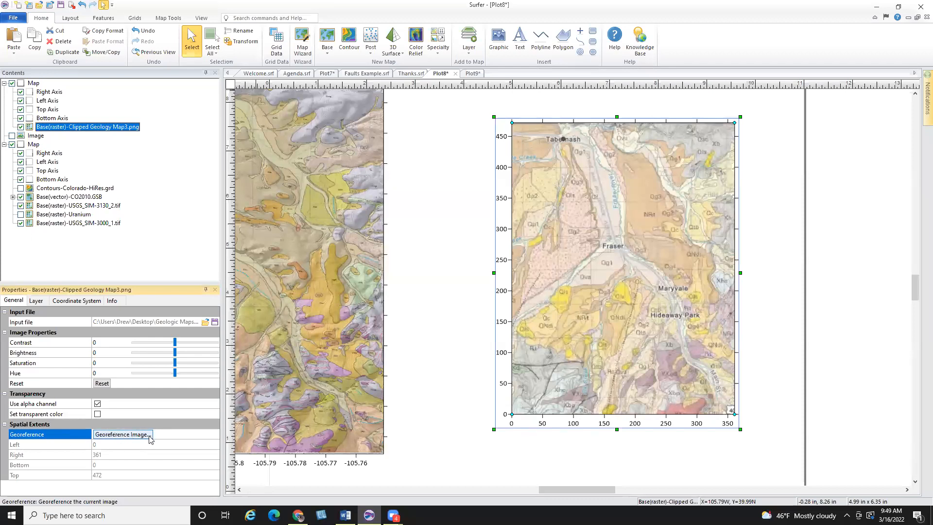
left_click(123, 434)
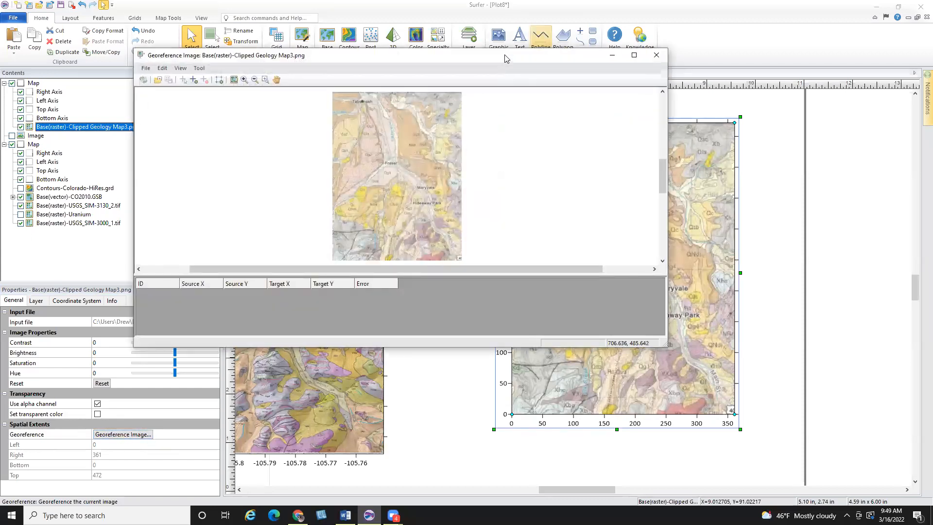
left_click_drag(508, 58, 569, 56)
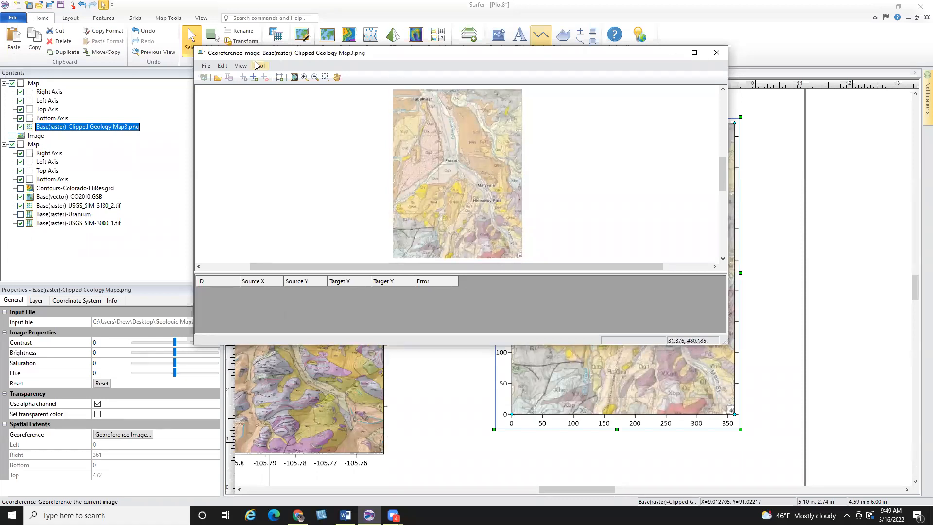
left_click(279, 79)
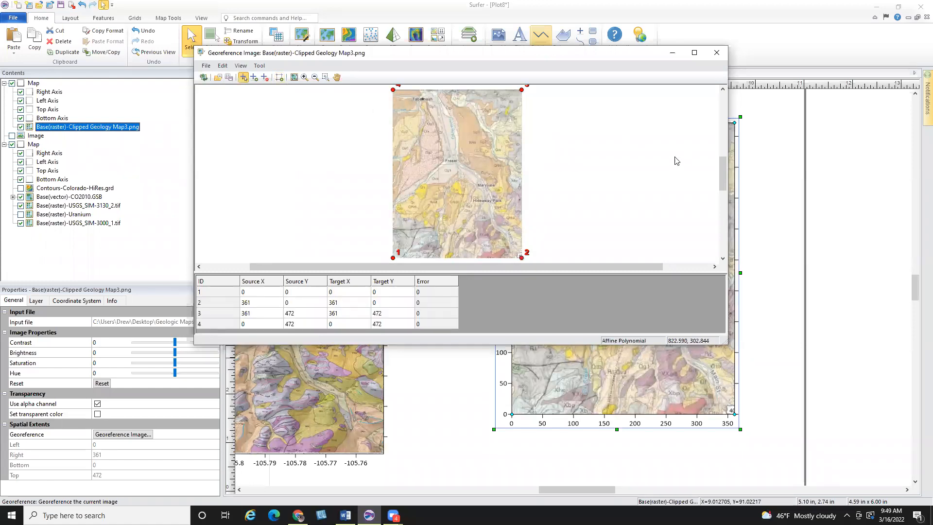
scroll(663, 160, "down", 1)
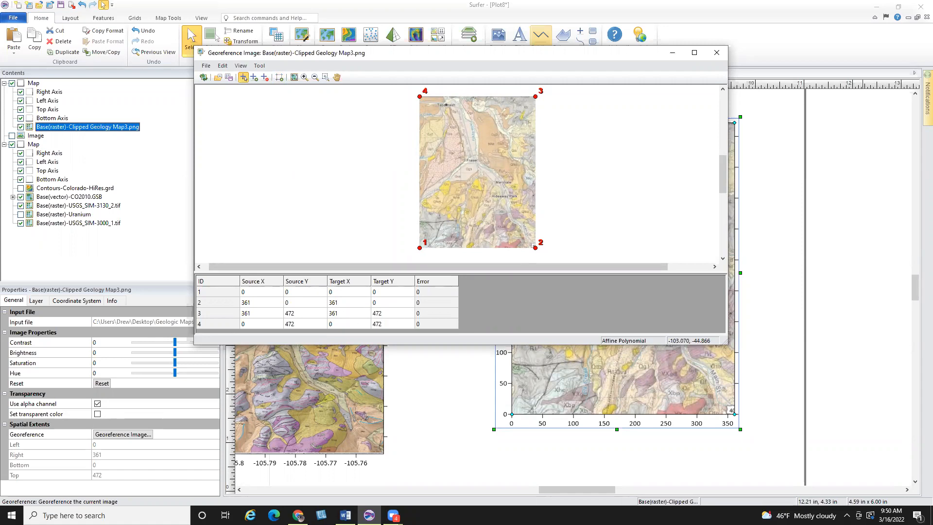
Copy control point 1's target coordinates from the Word document: X -105.875576492 and Y 39.875125115847.
key("alt+Tab")
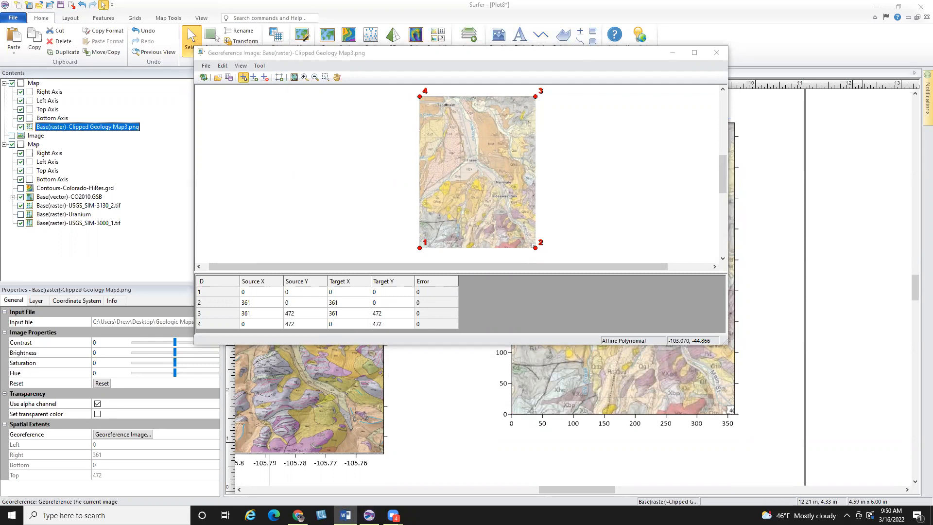
left_click(354, 292)
type("-105.875576492")
key("alt+Tab")
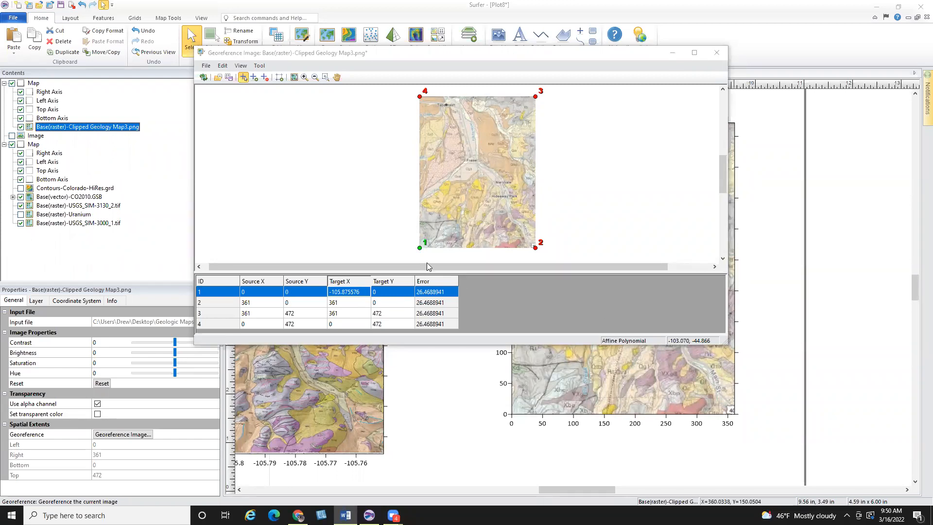
left_click(391, 291)
left_click(391, 292)
type("3.875125115847")
Copy control point 2's target coordinates from the Word document: X -105.75006656294 and Y 39.875125115847.
key("alt+Tab")
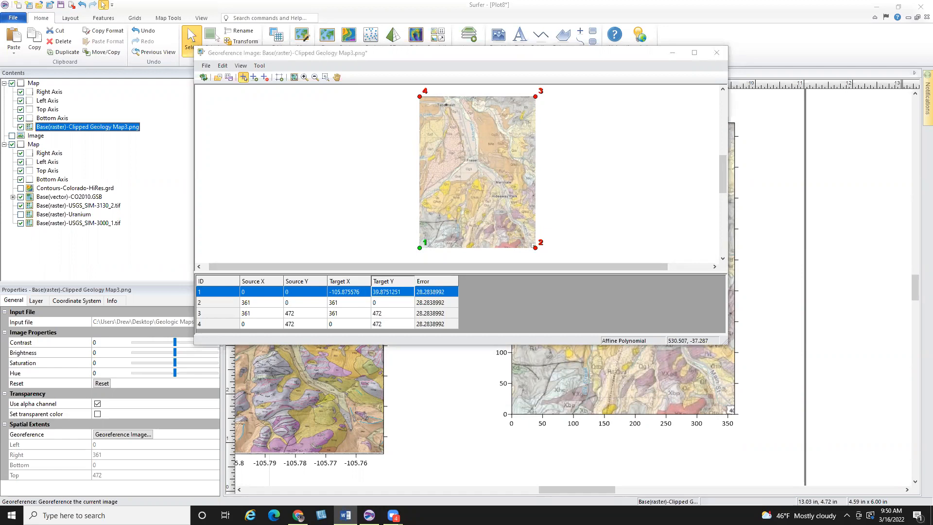
left_click(351, 303)
left_click(351, 303)
key("ctrl+v")
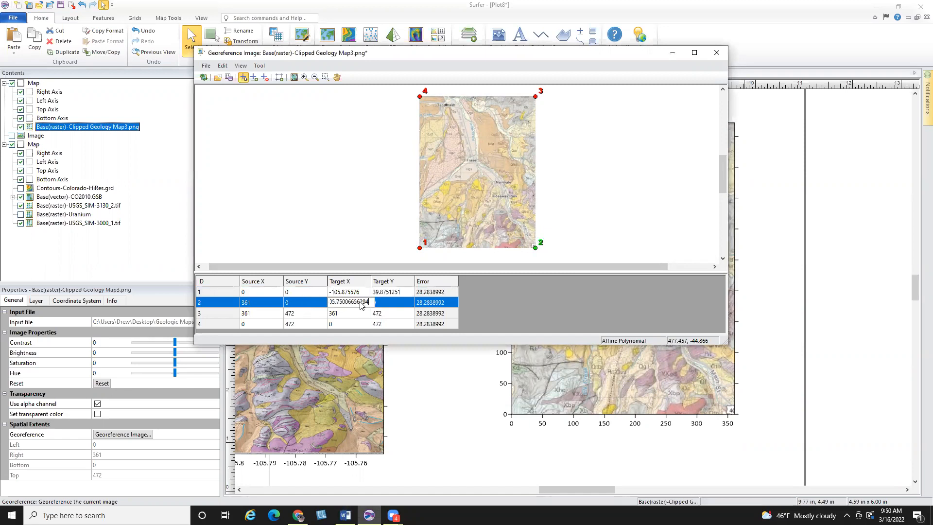
key("alt+Tab")
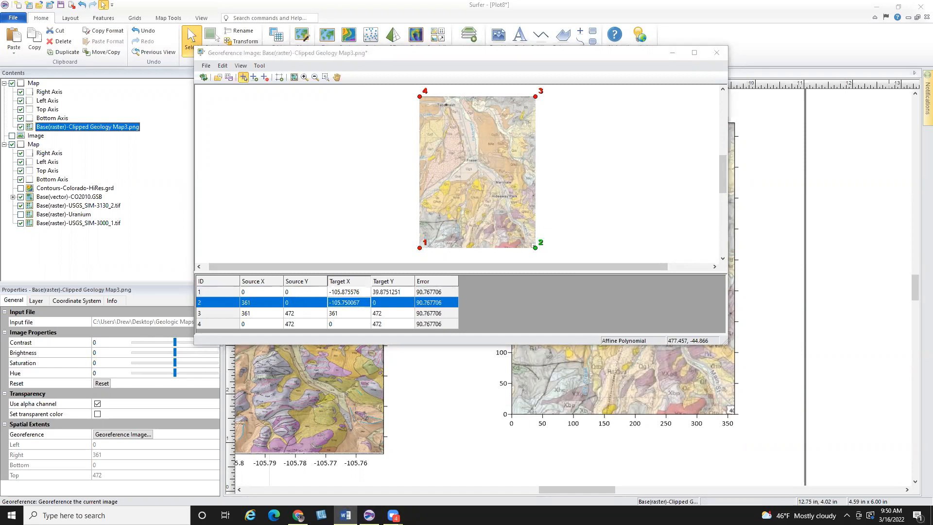
left_click(393, 306)
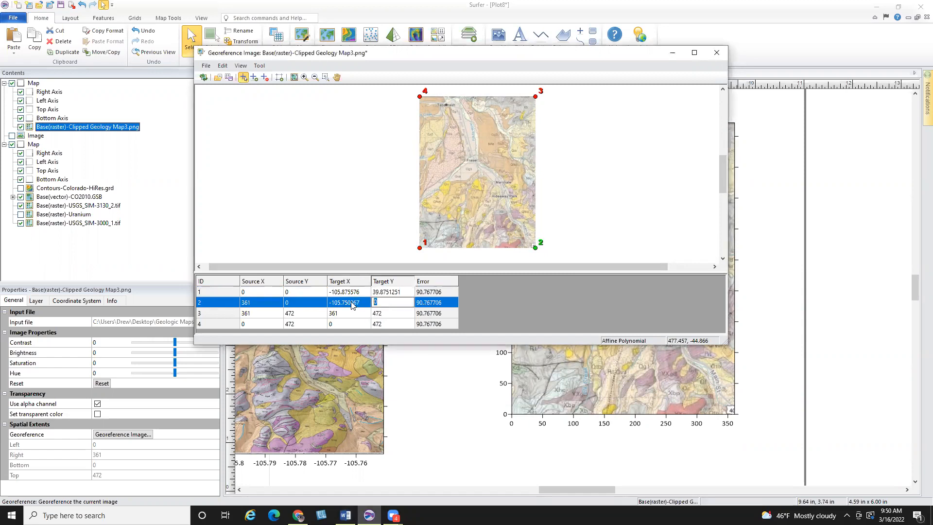
key("ctrl+v")
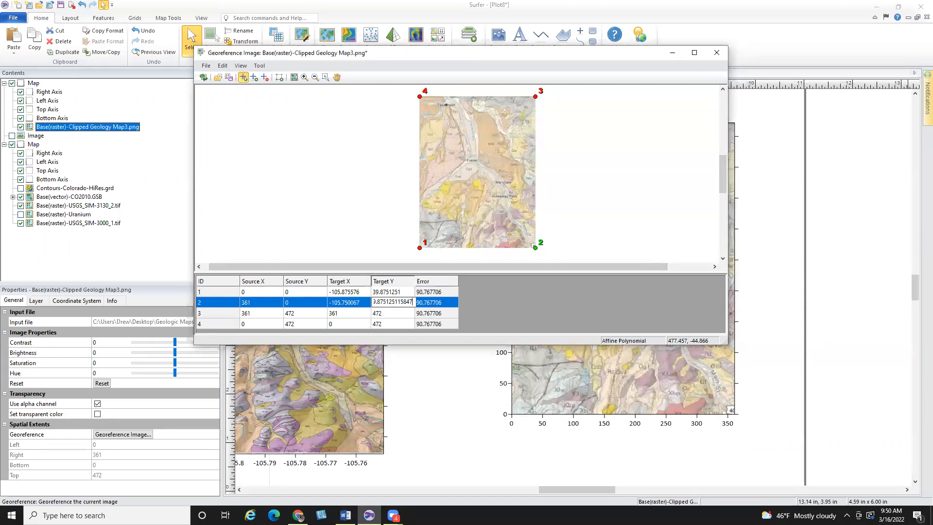
Copy control point 3's target coordinates from the Word document: X -105.75006656294 and Y 40.000109805647.
key("alt+Tab")
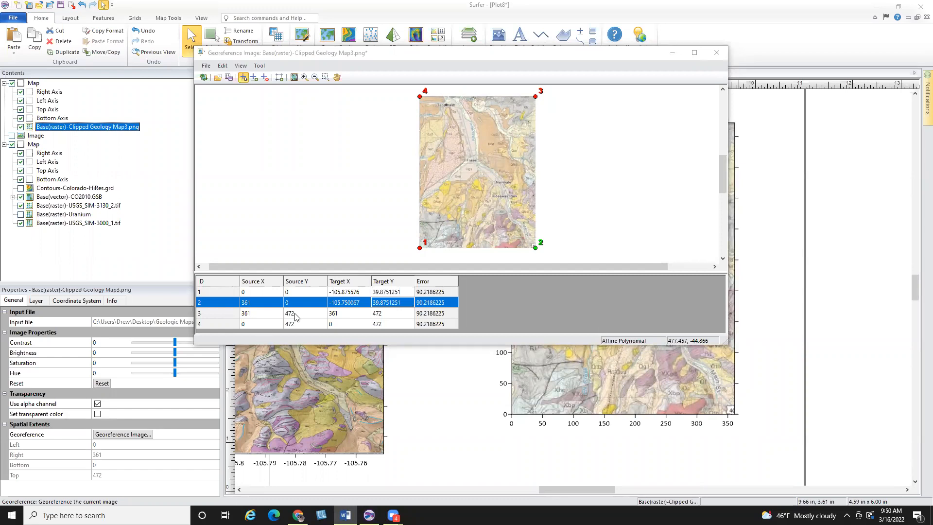
left_click(347, 315)
key("ctrl+v")
key("Return")
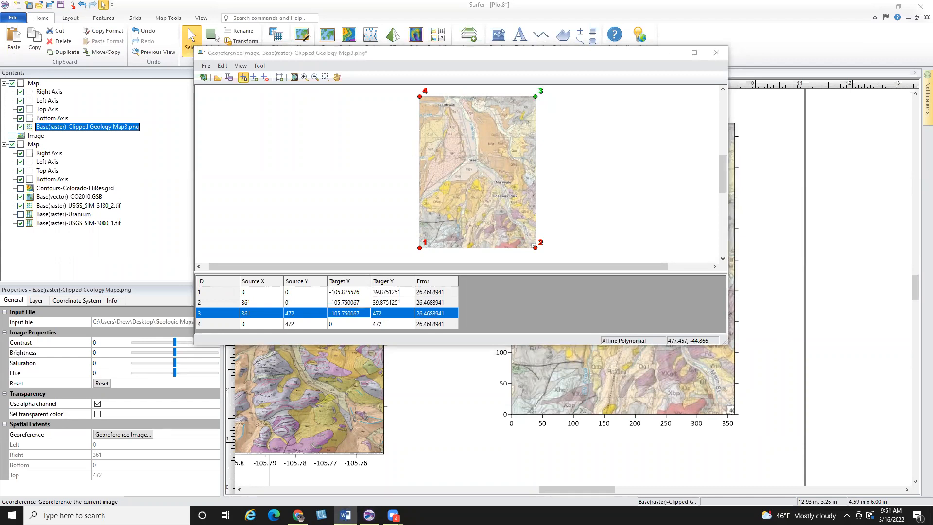
left_click(394, 316)
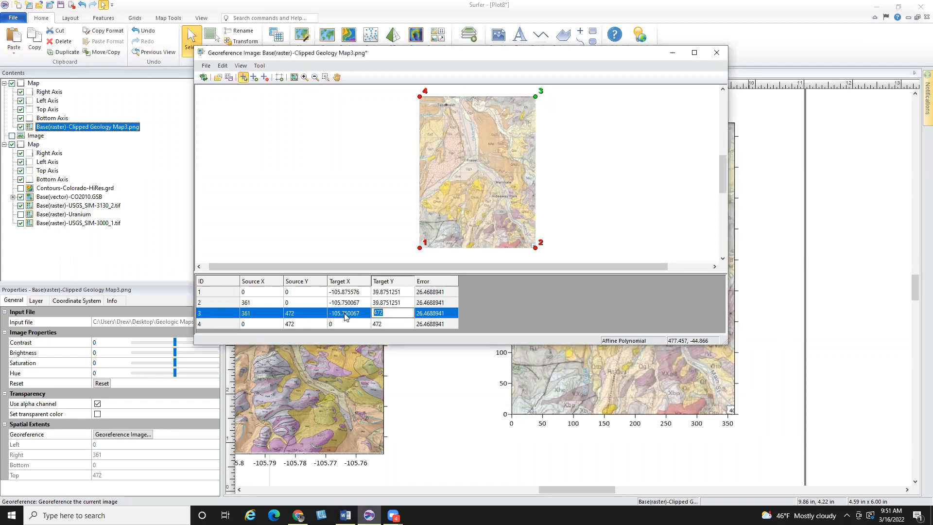
key("ctrl+v")
Set control point 4's target coordinates to X -105.875576492 and Y 40.0001098.
key("alt+Tab")
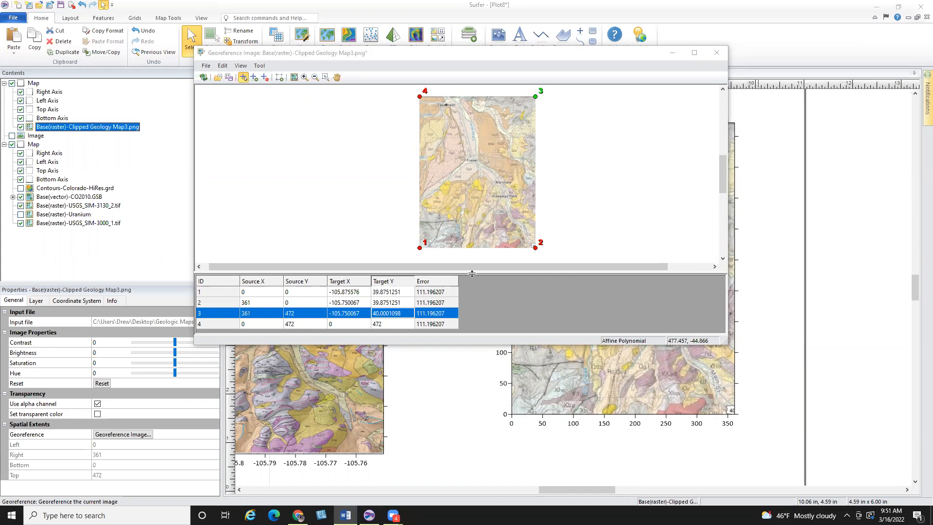
left_click(345, 323)
type("-105.875576492")
key("alt+Tab")
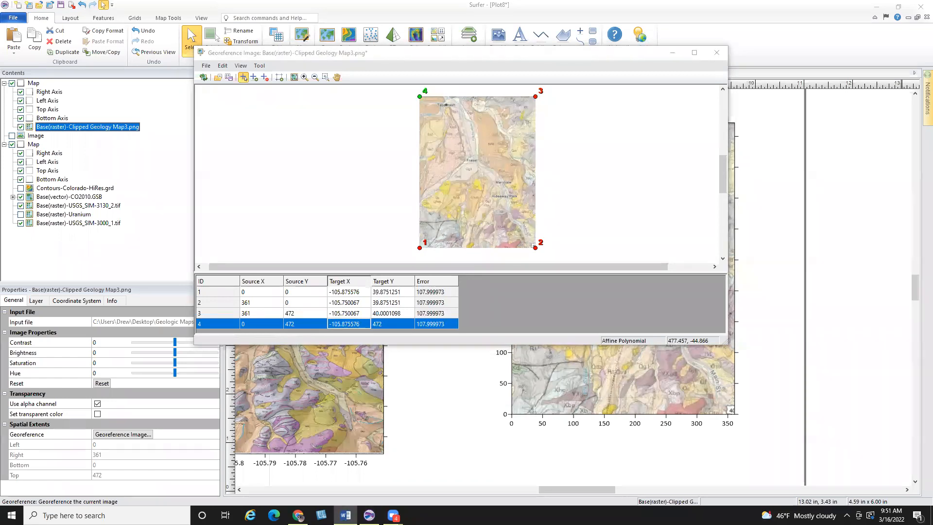
left_click(391, 325)
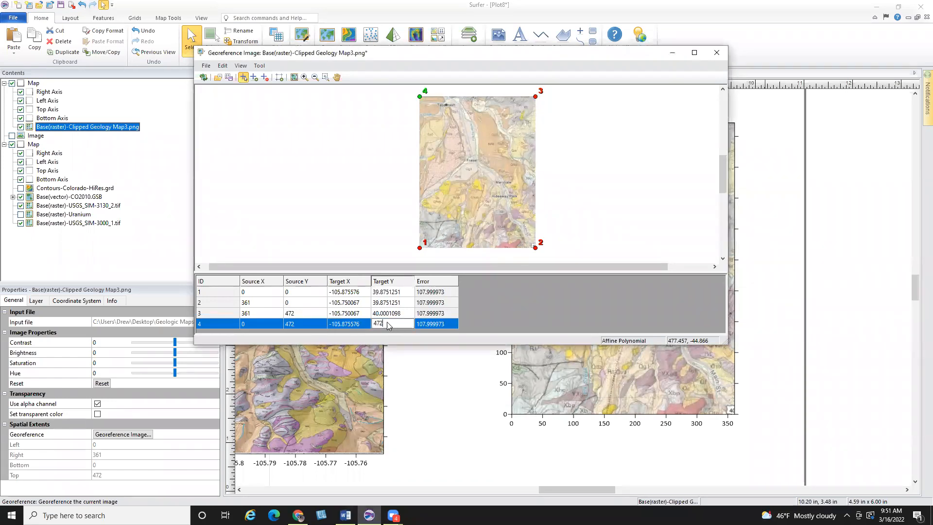
type("40.0001098")
key("Return")
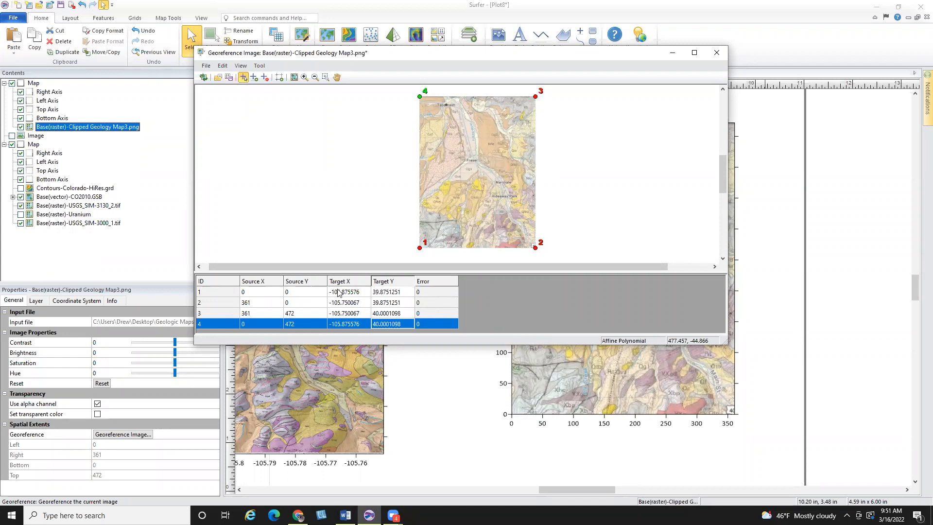
Save the georeferencing results to Surfer, adjust the map limits to include the whole layer, and close the Georeference Image window.
left_click(203, 78)
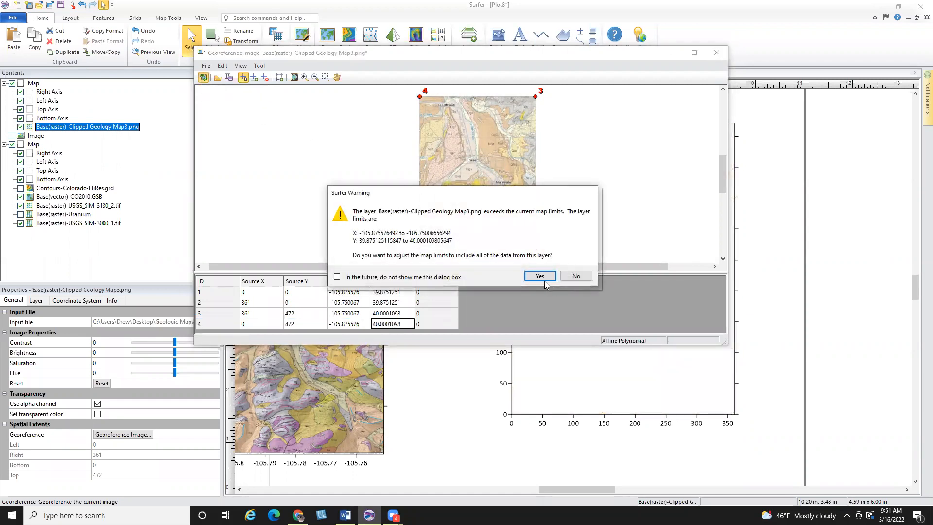
left_click(551, 276)
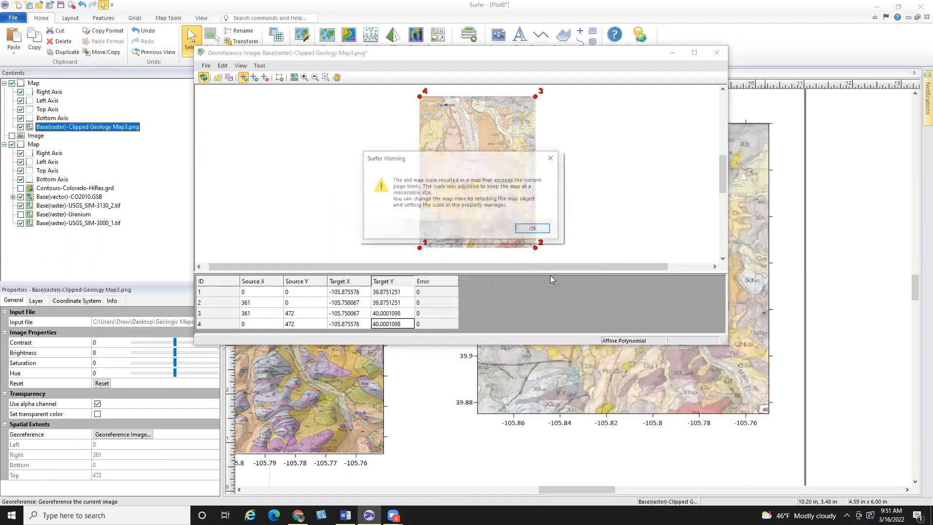
left_click(534, 229)
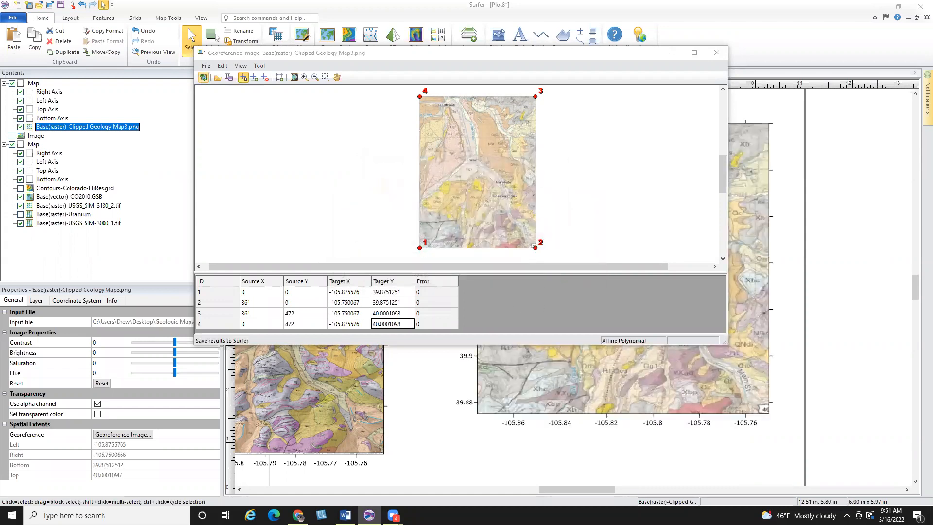
left_click(721, 52)
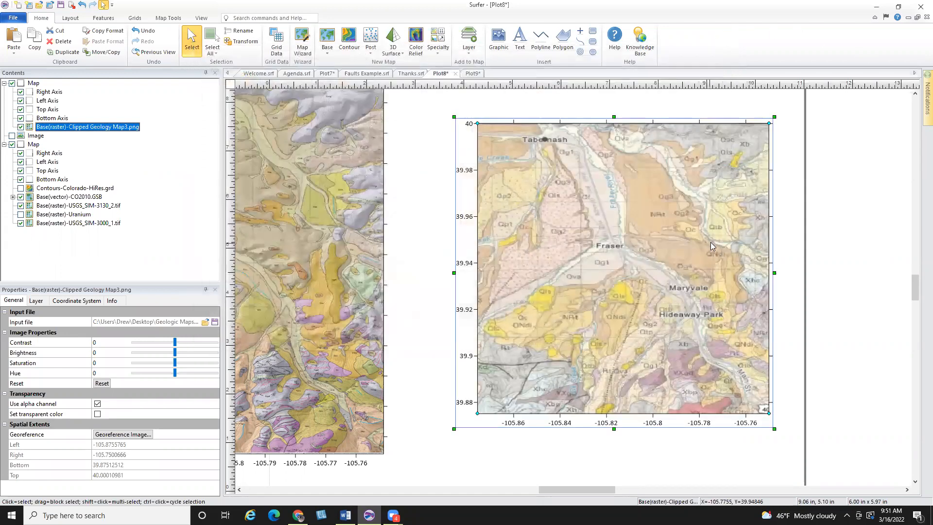
Assign the World Geodetic System 1984 coordinate system to the Clipped Geology Map3.png layer.
left_click_drag(573, 273, 661, 261)
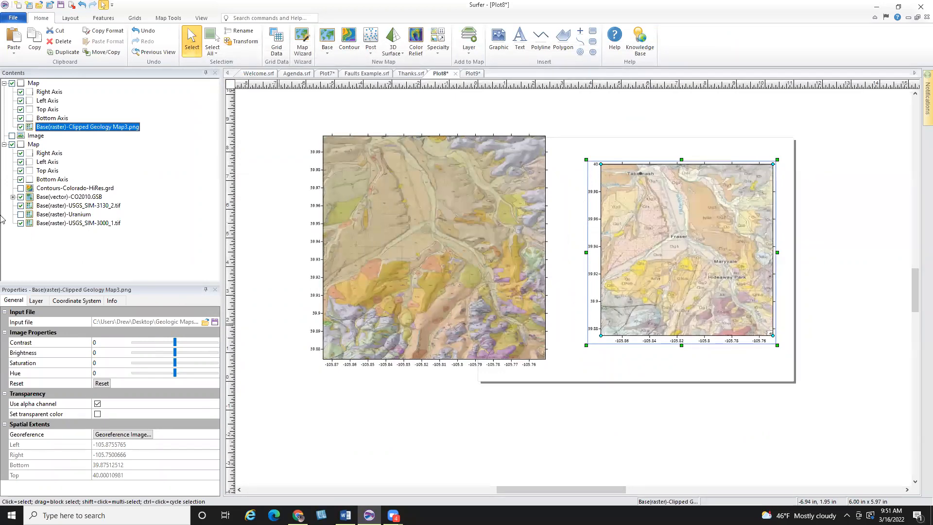
left_click(77, 301)
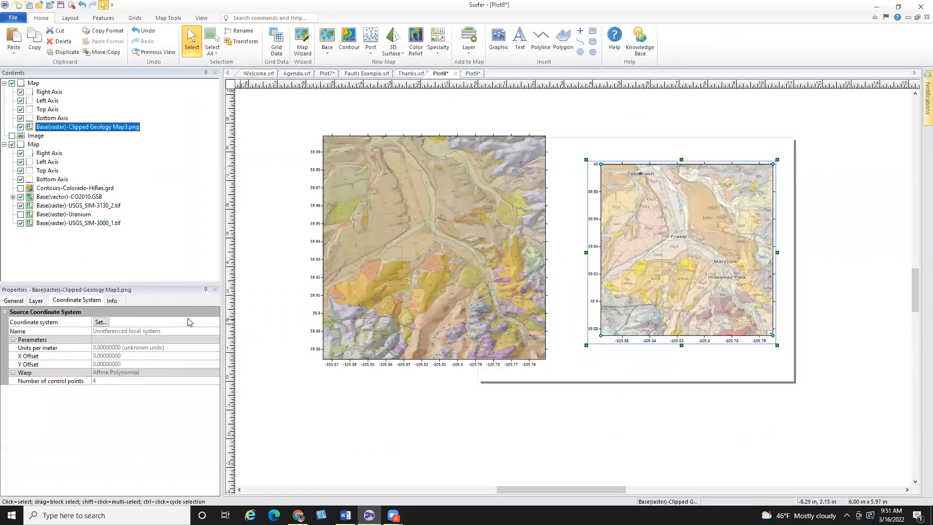
left_click(102, 323)
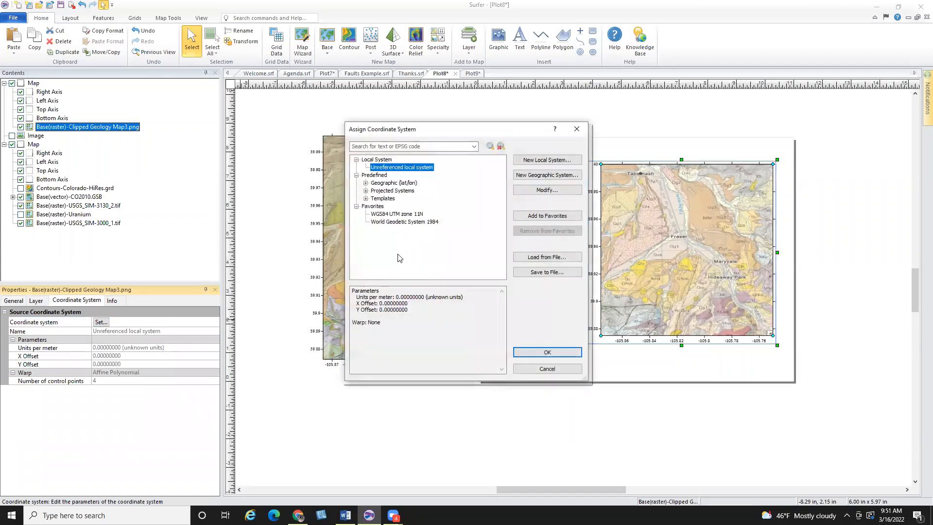
left_click(373, 222)
left_click(571, 353)
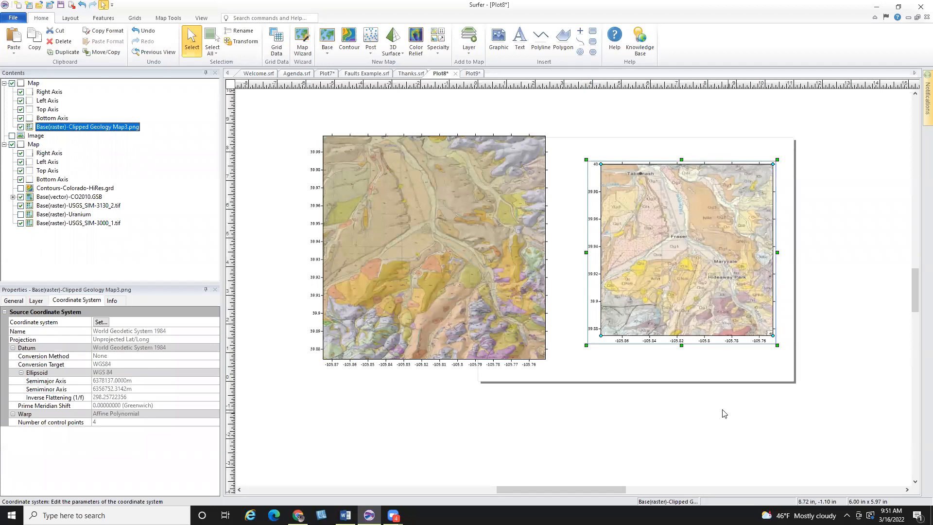
Move the Clipped Geology Map3.png layer into the existing Fraser quadrangle map, directly beneath the CO2010.GSB layer.
left_click_drag(77, 131, 43, 199)
left_click(583, 277)
left_click(469, 241)
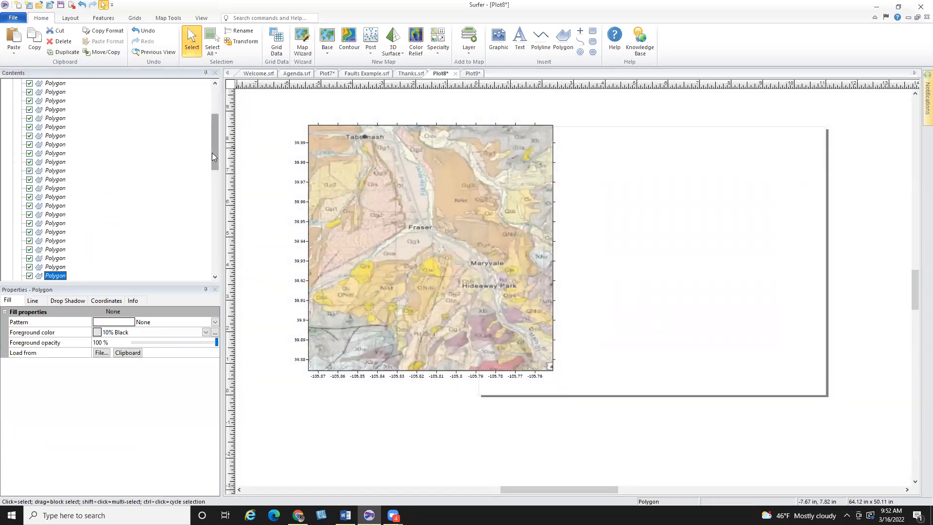
Select the combined map, move it onto the page, and fit it to the window.
scroll(211, 153, "up", 4)
left_click(31, 92)
left_click_drag(452, 225, 662, 225)
left_click(201, 18)
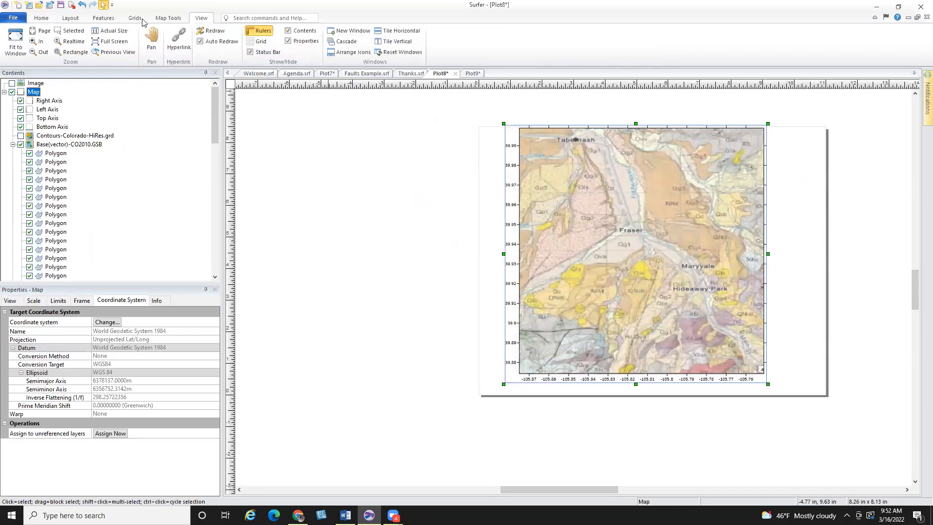
left_click(15, 43)
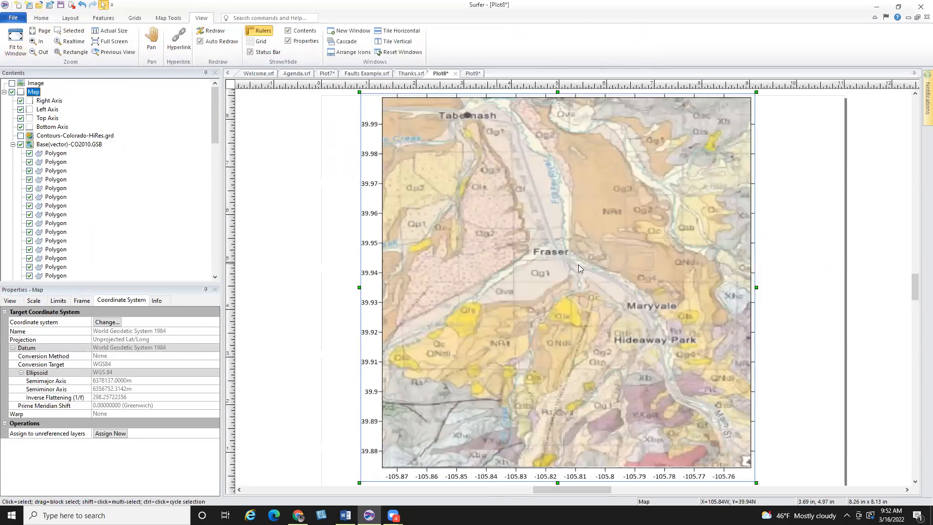
Collapse the CO2010.GSB layer's polygon list and hide the Clipped Geology Map3.png and USGS_SIM-3130_2.tif layers.
left_click(12, 145)
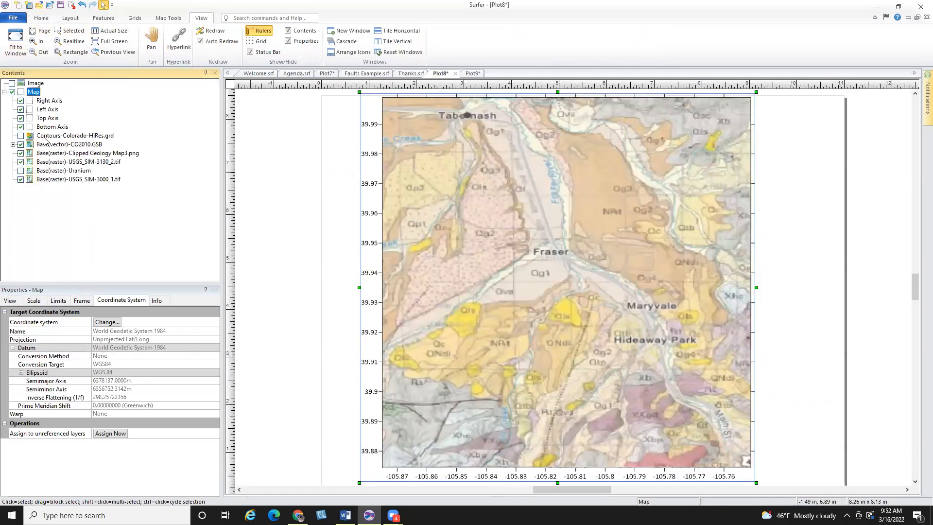
left_click(21, 153)
left_click(20, 162)
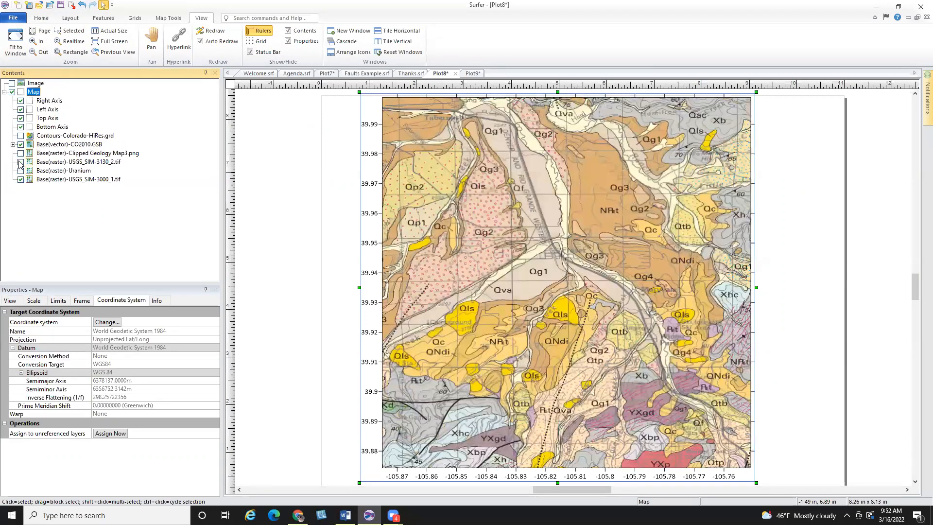
Show the Clipped Geology Map3.png layer over the USGS geology for comparison and hide it again.
left_click(21, 154)
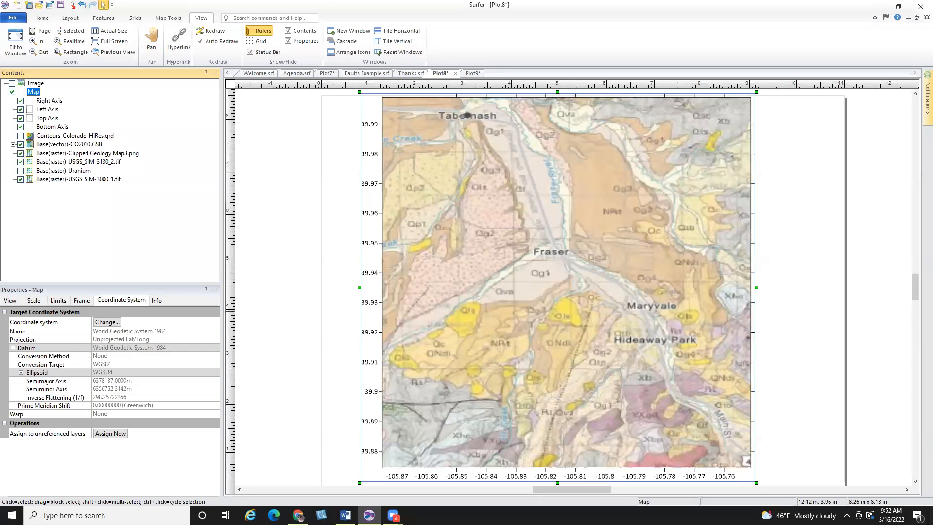
left_click(21, 154)
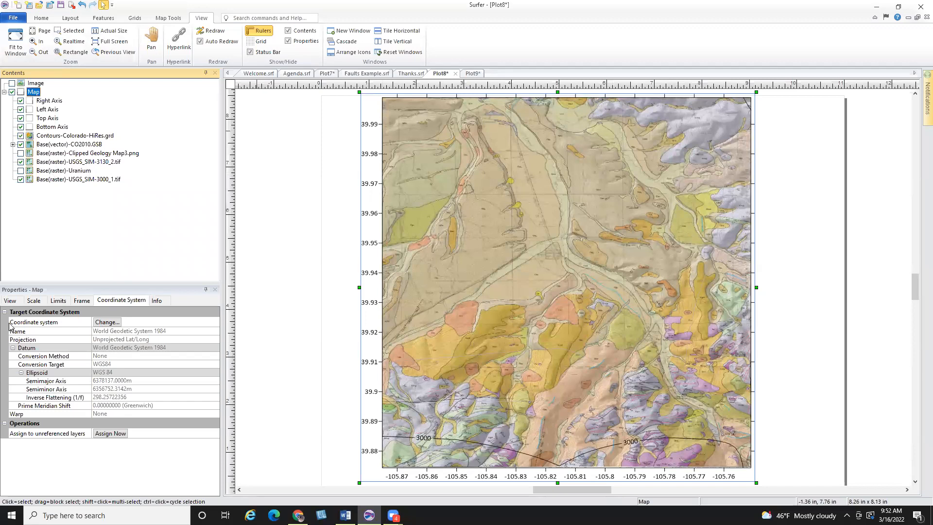
Open the Fraser map in a 3D view and rotate the terrain surface to see the draped geology from another angle.
left_click(13, 302)
left_click(103, 366)
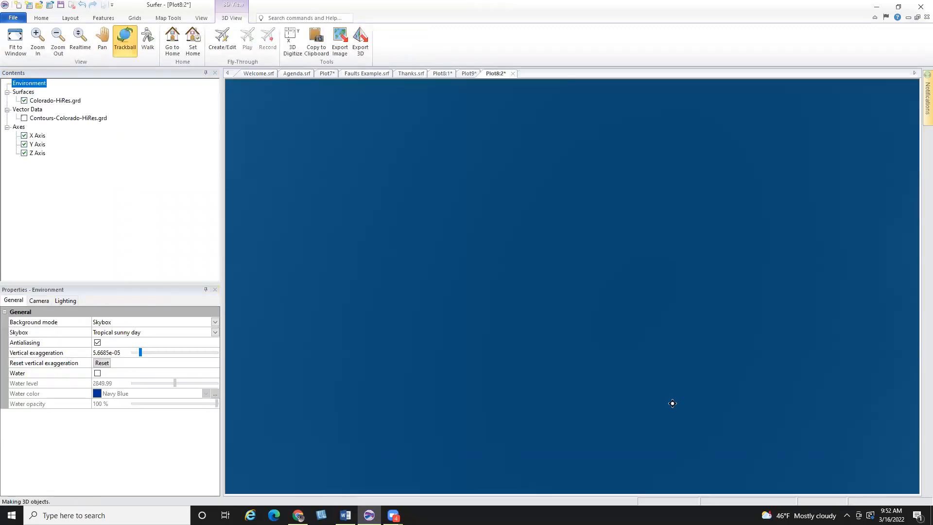
left_click_drag(673, 403, 526, 398)
left_click_drag(771, 375, 543, 407)
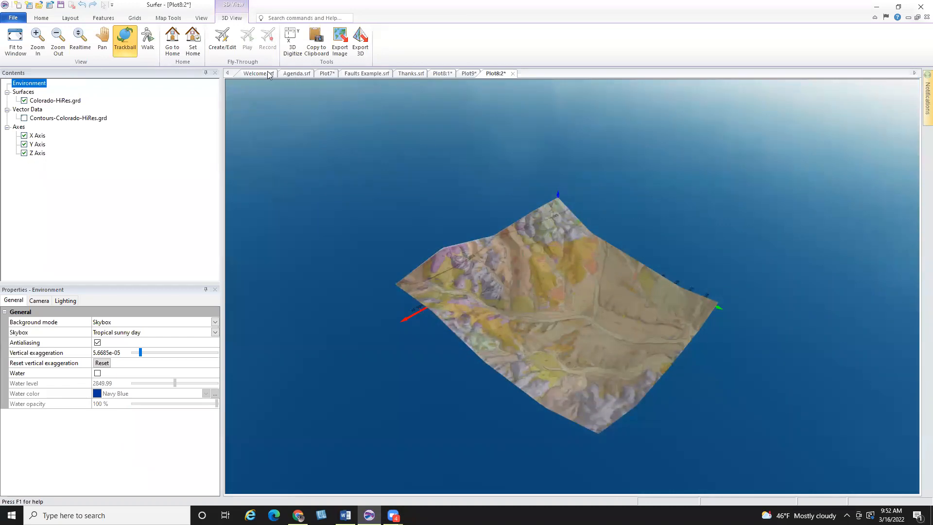
Switch to the Faults Example.srf plot and hide its KB_Geology layer.
left_click(375, 73)
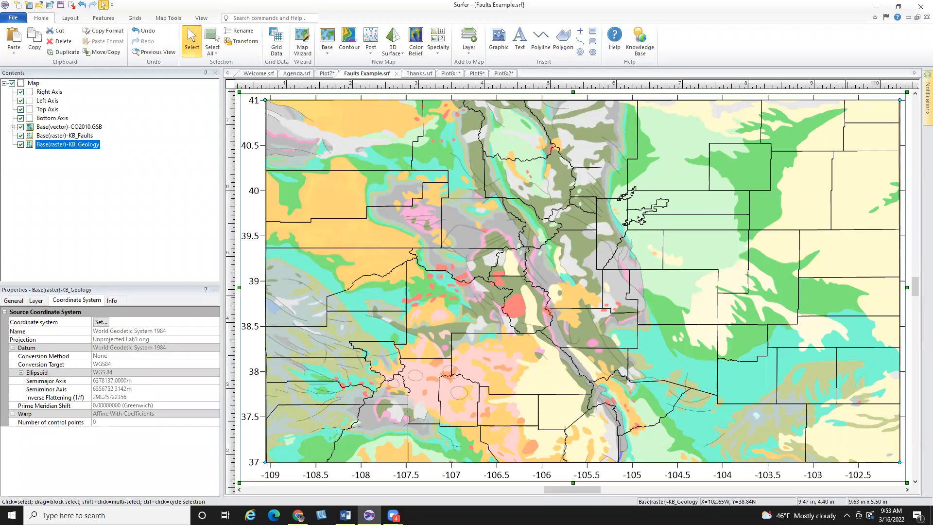
left_click(21, 145)
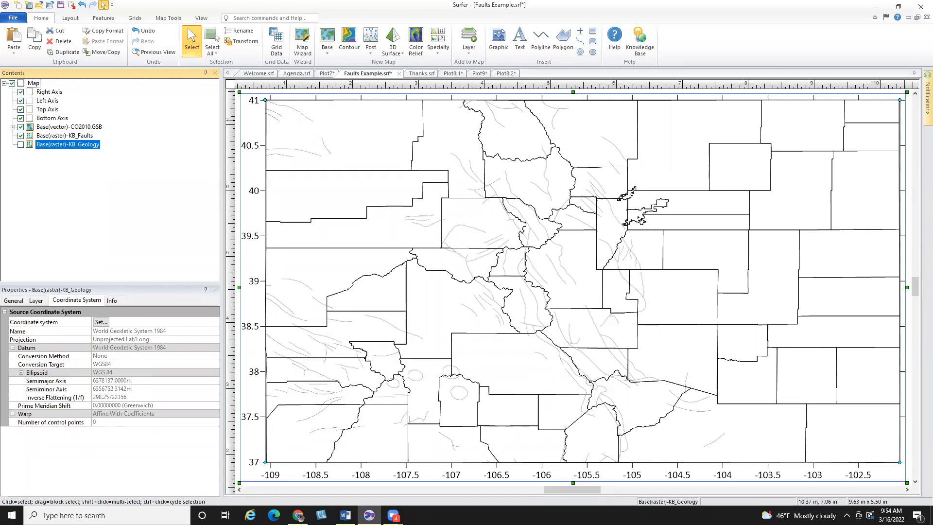
Add an empty base layer to the faults map, make it the active layer, and hide the CO2010.GSB layer.
left_click(32, 86)
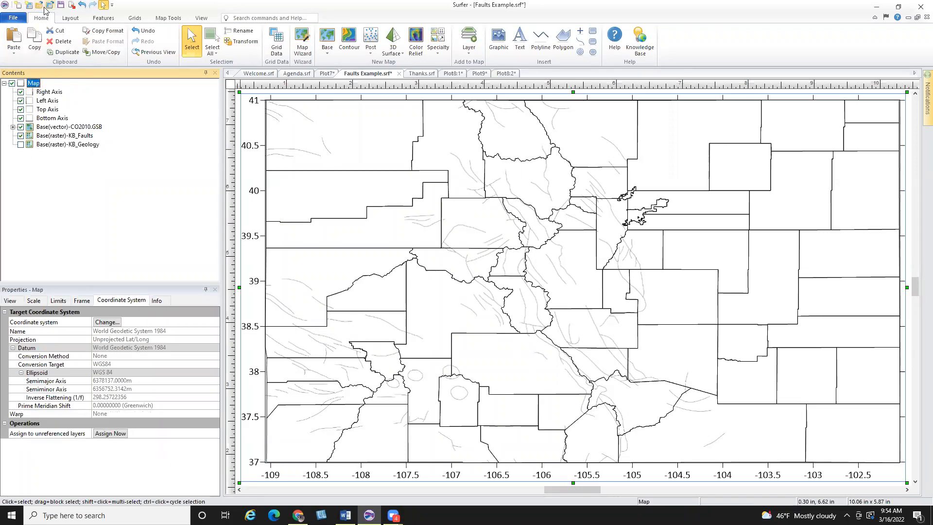
left_click(472, 52)
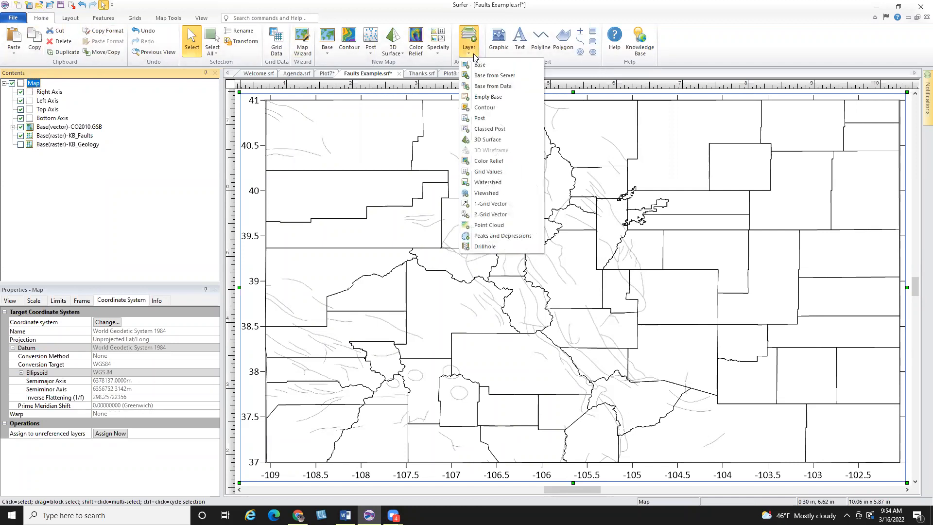
left_click(490, 97)
left_click(67, 128)
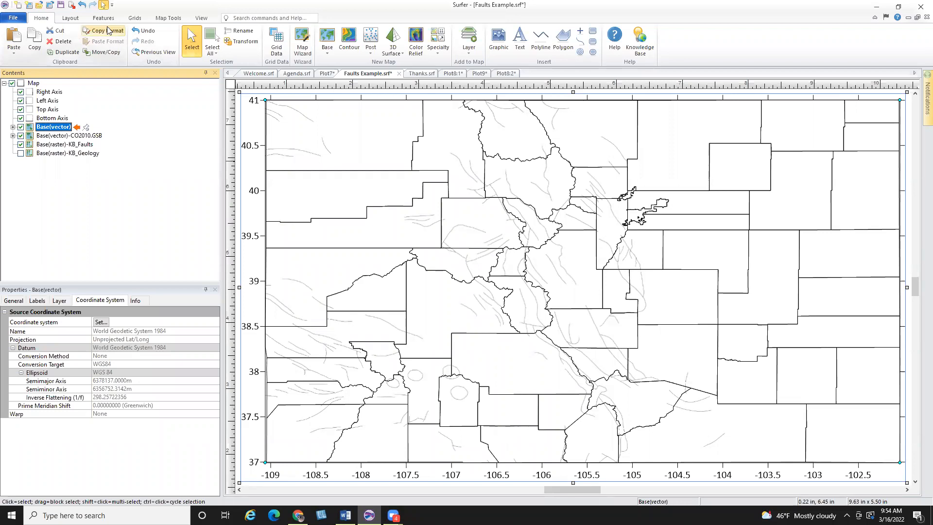
left_click(20, 136)
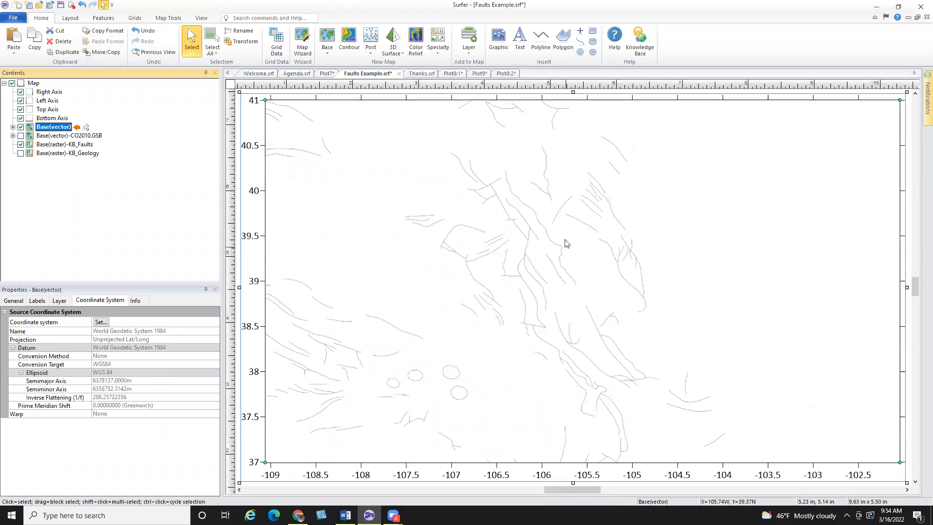
Trace the two northernmost fault lines in the map's western fault cluster as polylines in the empty base layer.
scroll(386, 358, "up", 3)
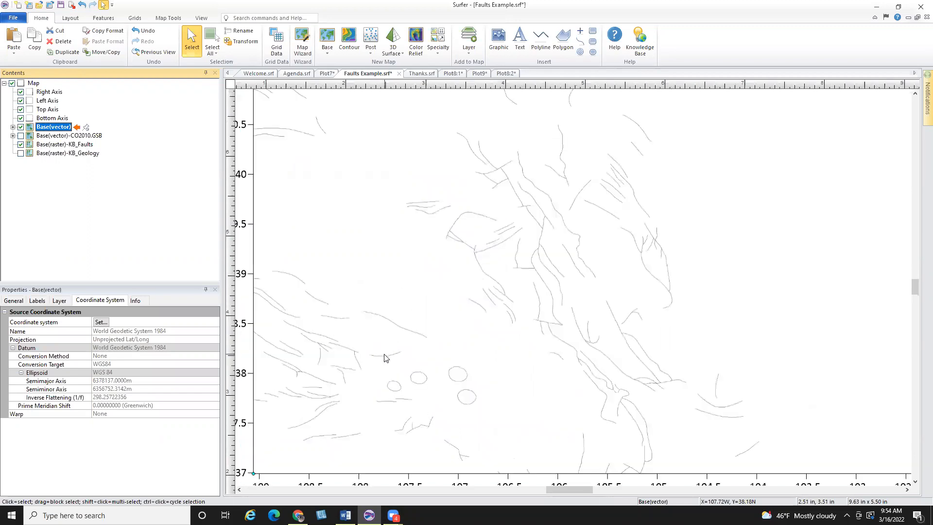
left_click_drag(431, 320, 427, 312)
scroll(427, 314, "up", 4)
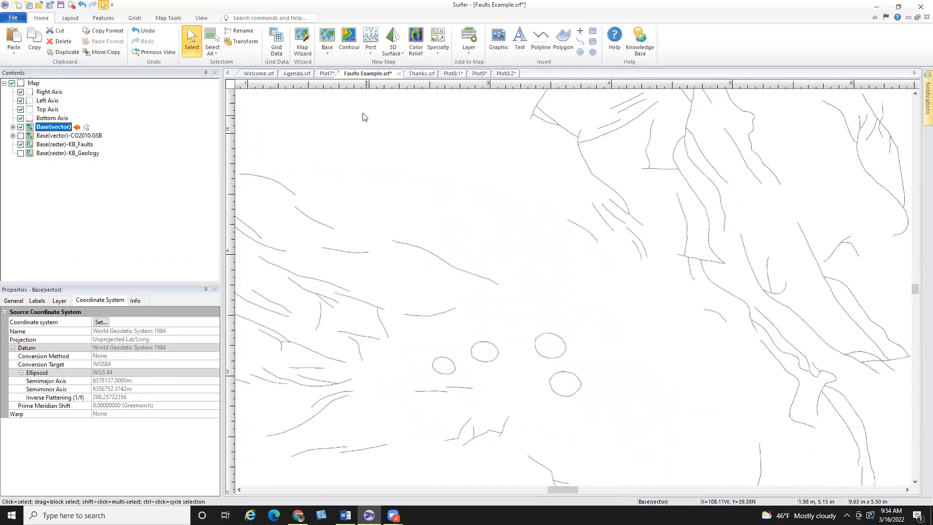
left_click(104, 19)
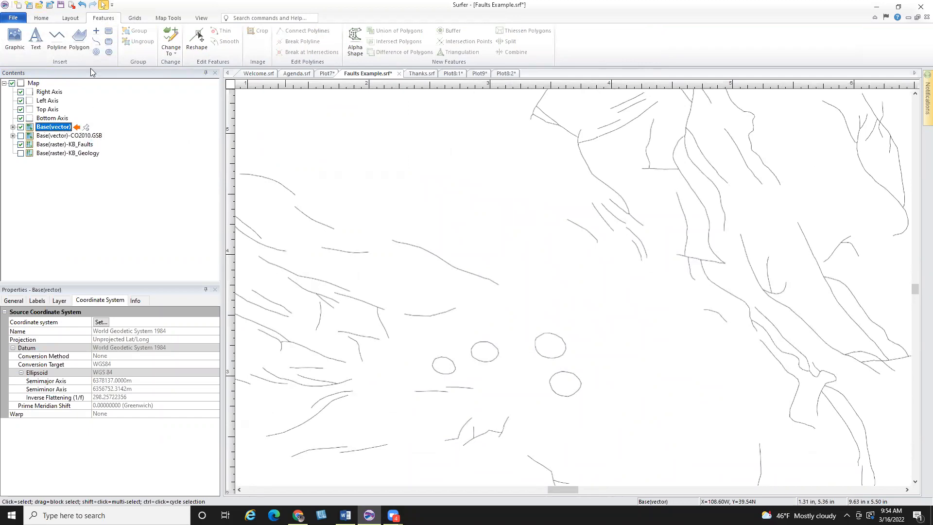
left_click(57, 35)
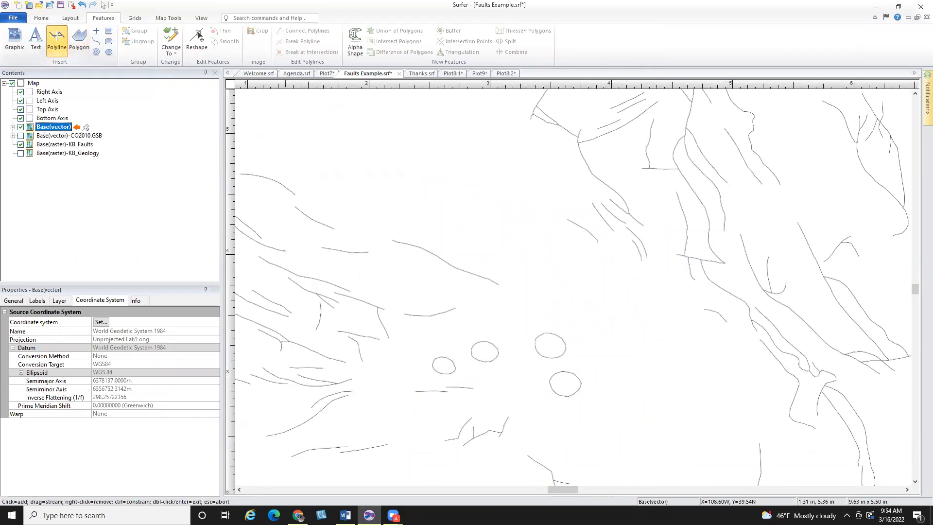
left_click(238, 174)
left_click_drag(272, 179, 295, 194)
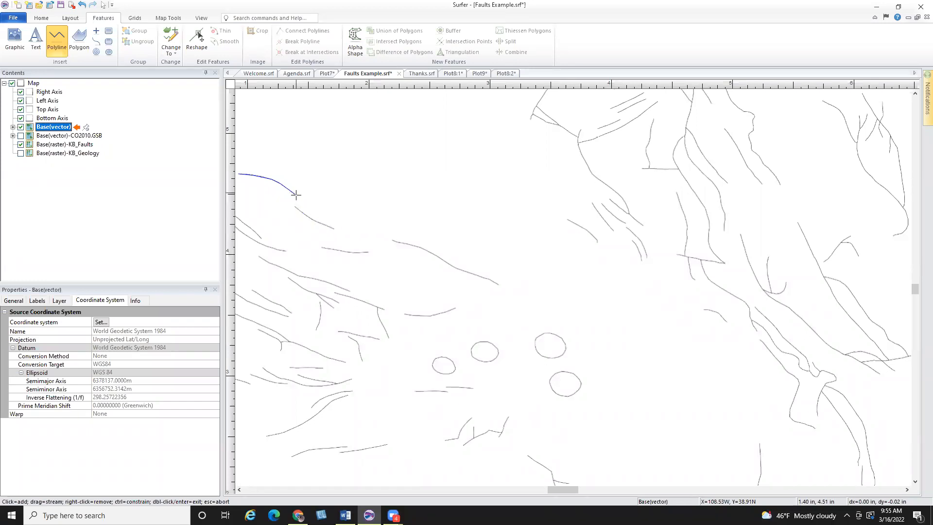
double_click(295, 194)
left_click(295, 207)
left_click_drag(321, 224, 338, 228)
double_click(339, 229)
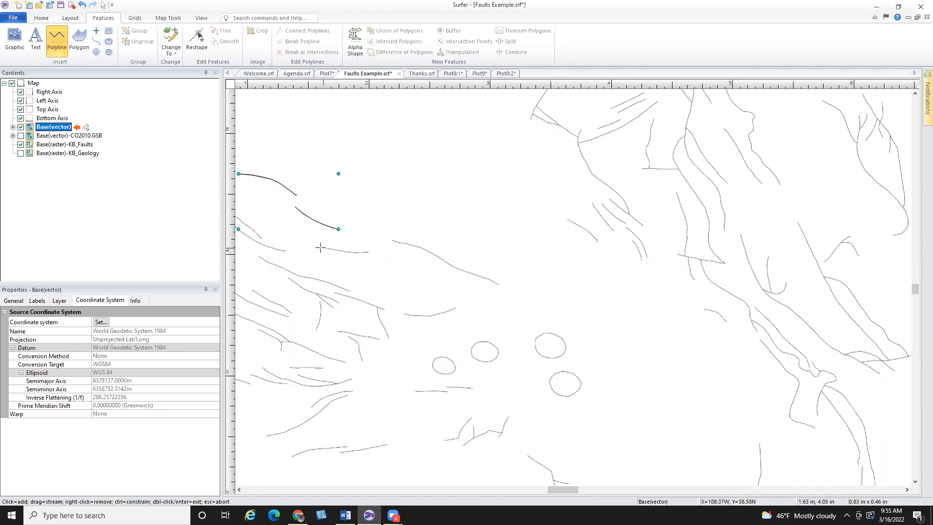
Trace three more faults as polylines: the short one near 38.6N, the long southeast-trending one, and the short curved one below it.
mouse_move(331, 248)
left_mouse_down()
mouse_move(415, 246)
mouse_move(495, 280)
left_mouse_up()
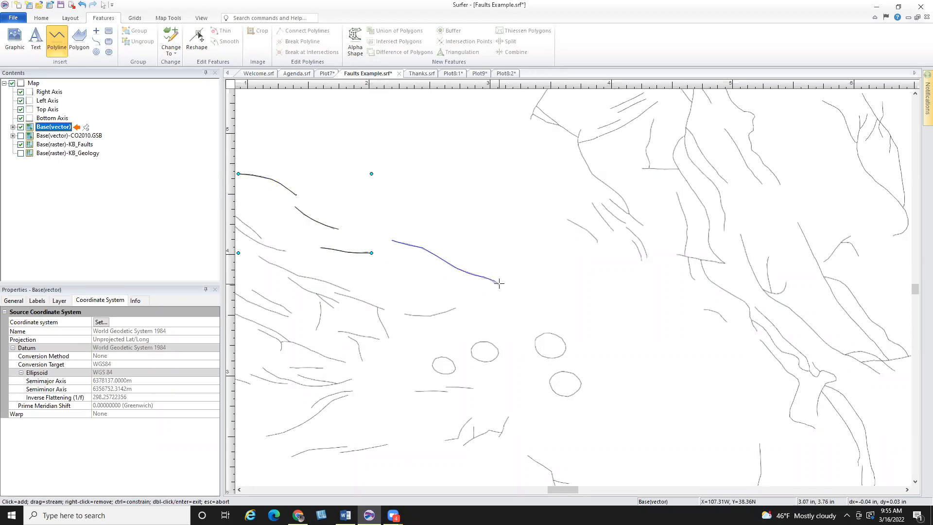
double_click(499, 283)
left_click_drag(405, 314, 461, 309)
double_click(461, 308)
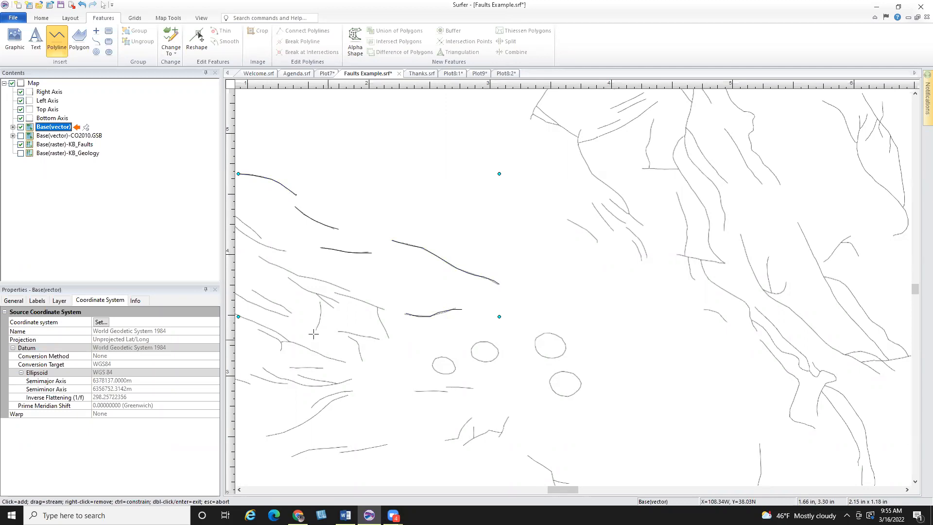
Expand the new base layer's object list and trace the two short, nearly horizontal faults below the small circular features as polylines.
left_click(12, 127)
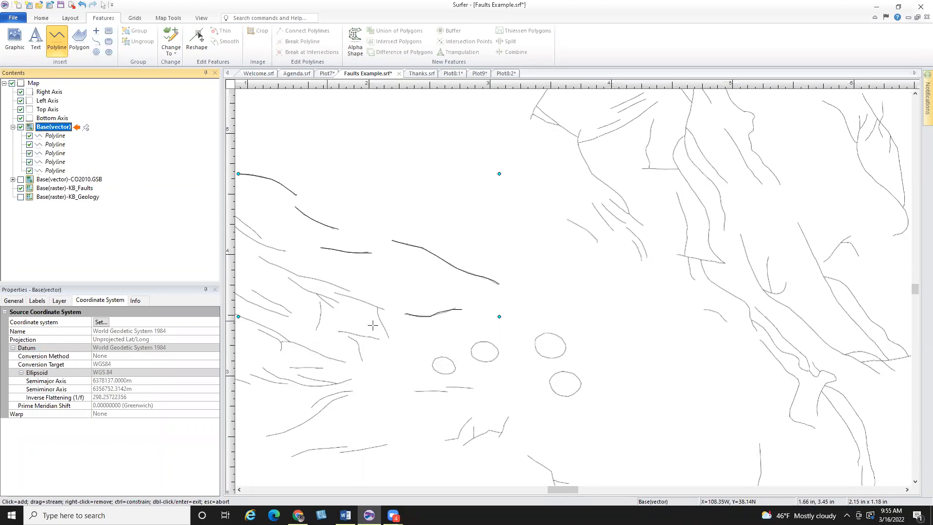
left_click(414, 389)
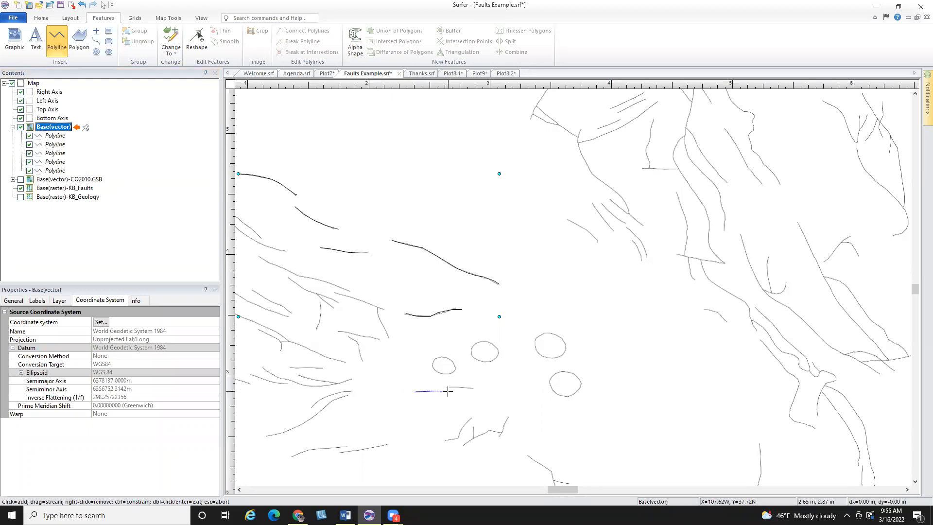
double_click(447, 390)
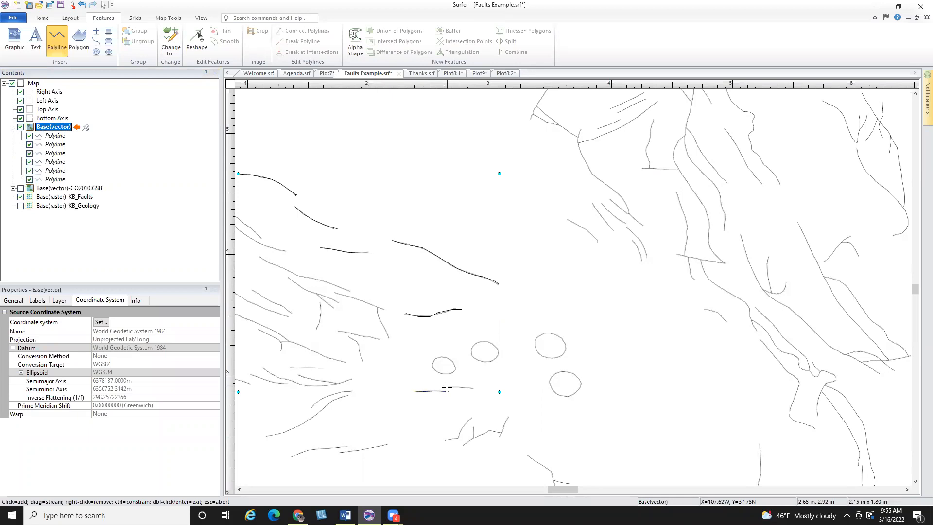
left_click(447, 388)
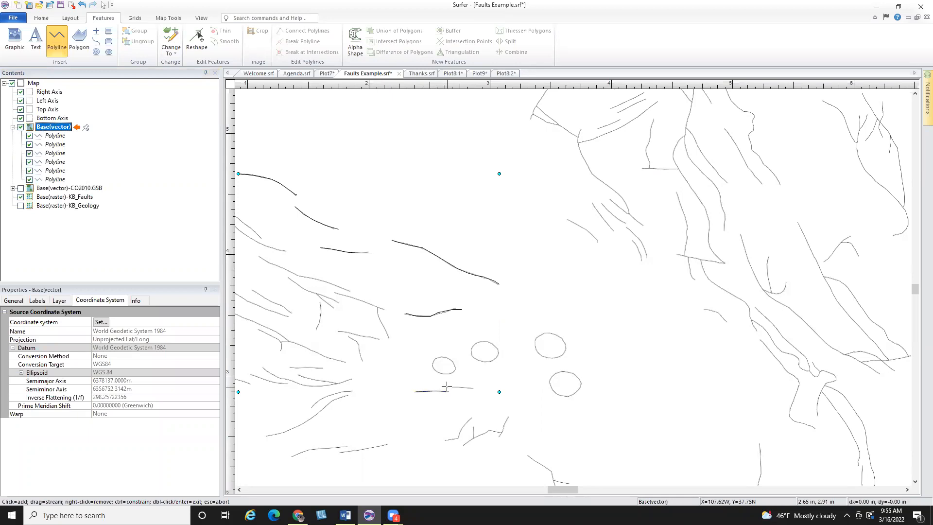
double_click(474, 388)
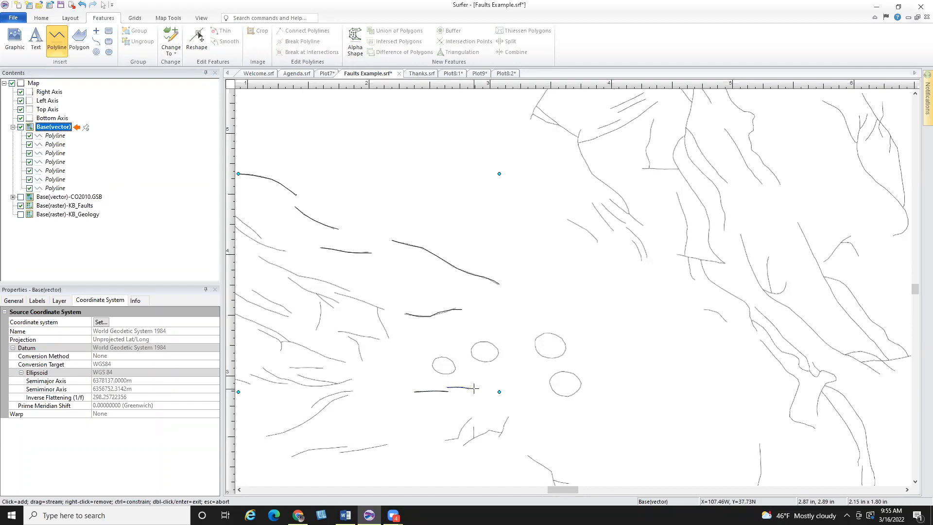
Trace the short, steep fault west of the small circular features as a polyline.
left_click(349, 336)
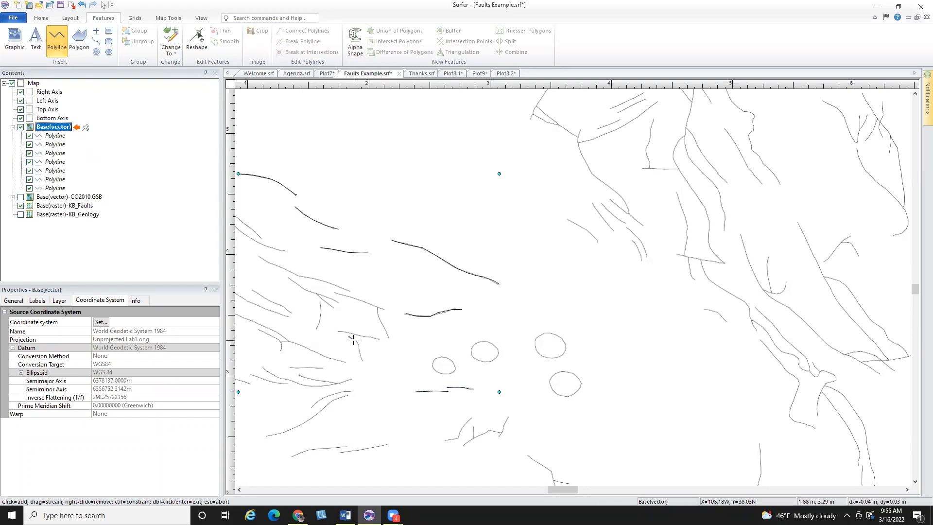
left_click(358, 344)
left_click(360, 358)
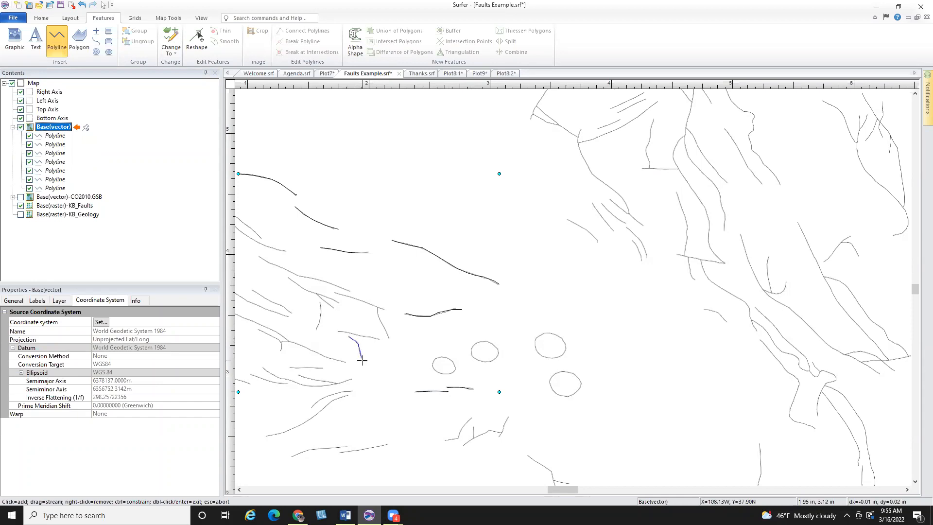
double_click(362, 360)
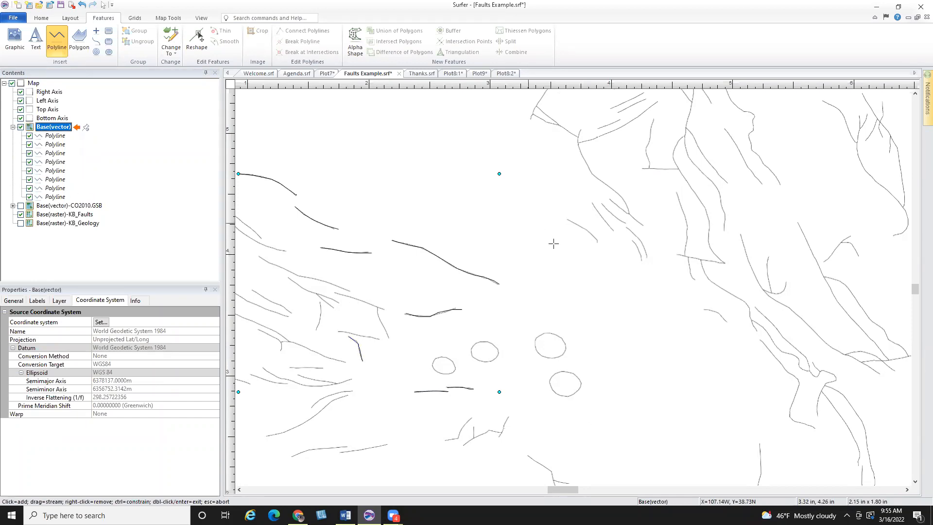
Hide and reshow the KB_Faults layer to check the traced polylines, and collapse the new base layer's object list.
left_click(21, 216)
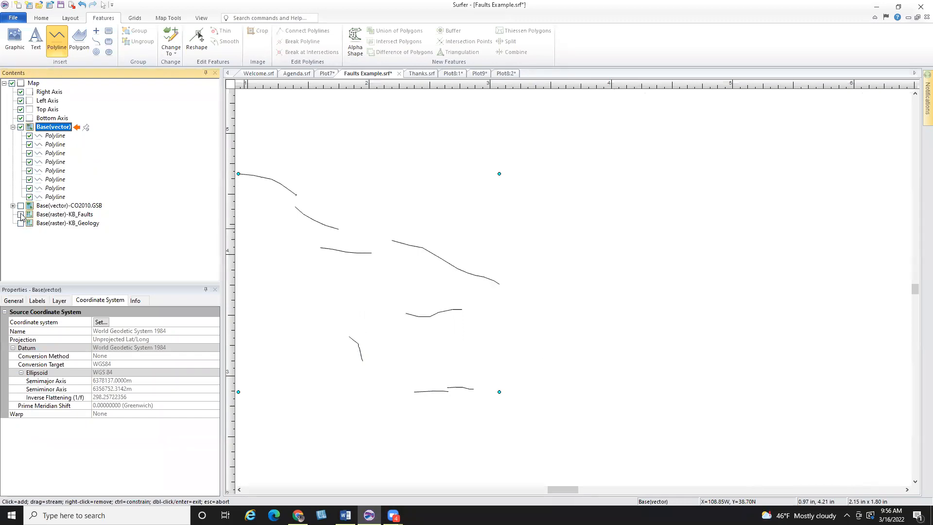
left_click(20, 216)
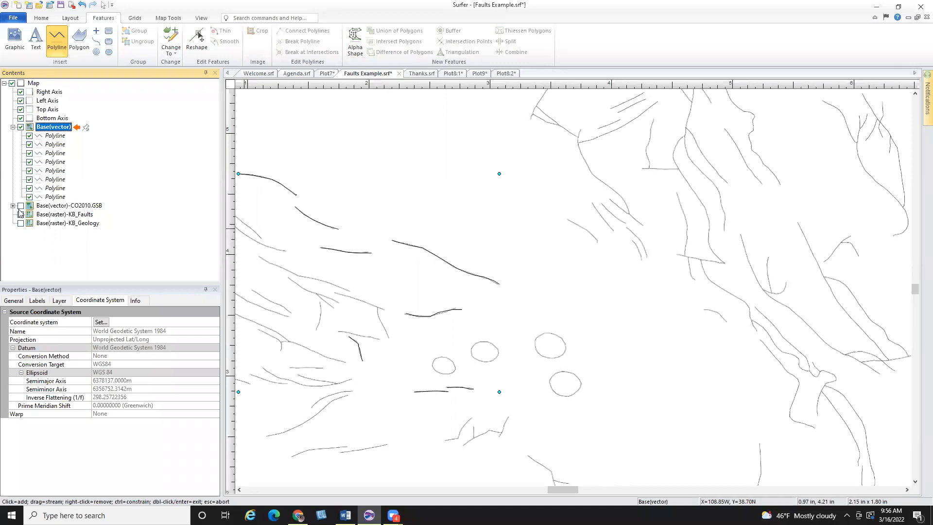
left_click(12, 127)
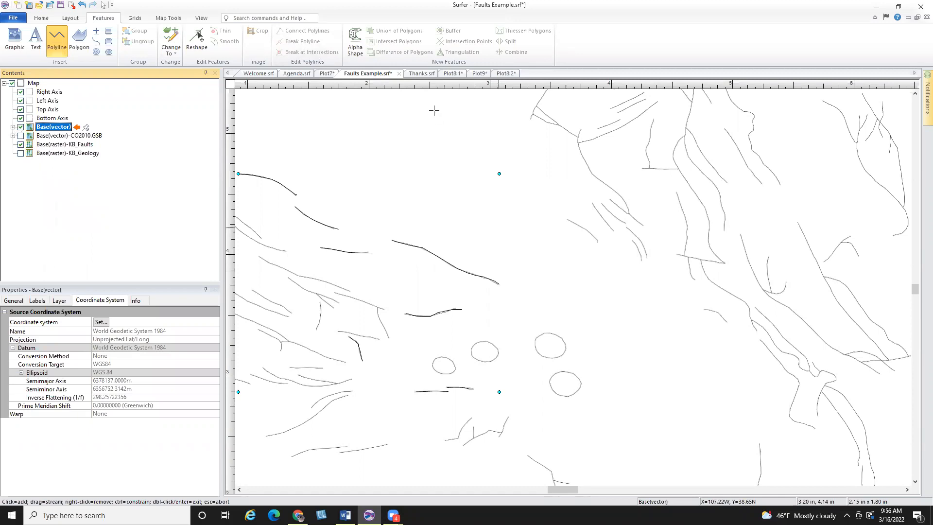
Leave polyline drawing and add USGS_GQ-1224_1.kmz to the faults map as a base layer with the default KML import options.
left_click(104, 4)
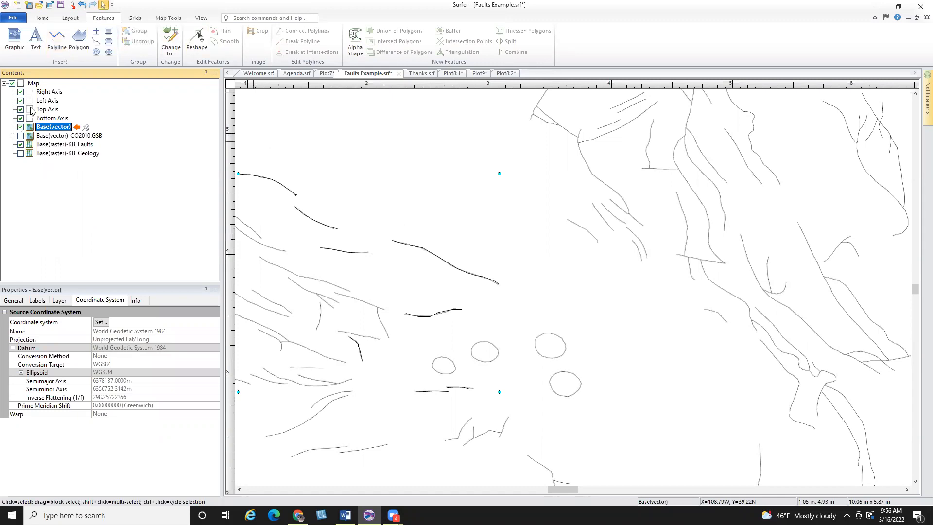
left_click(34, 83)
left_click(42, 17)
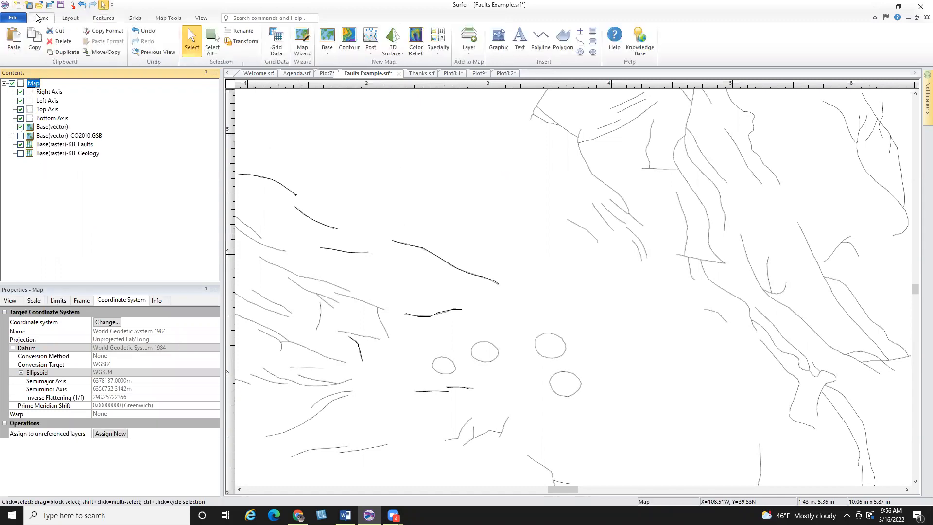
left_click(469, 46)
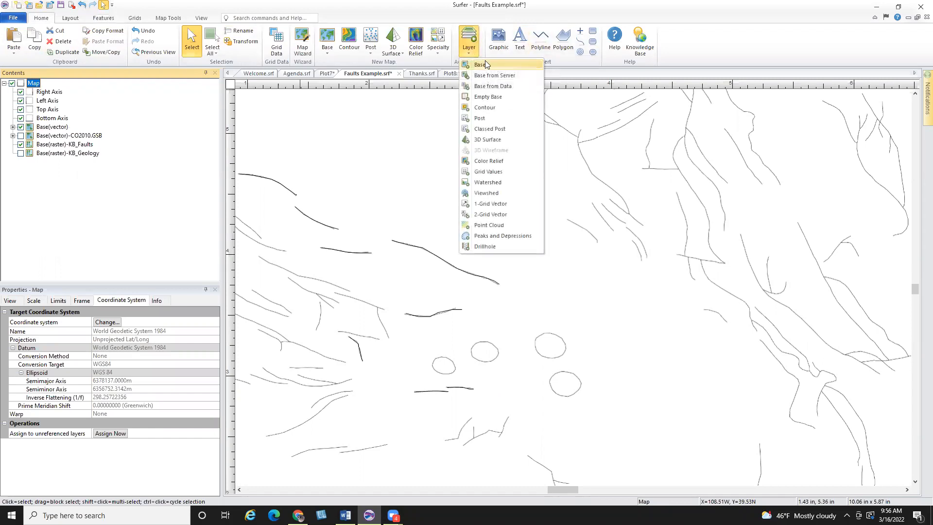
left_click(508, 66)
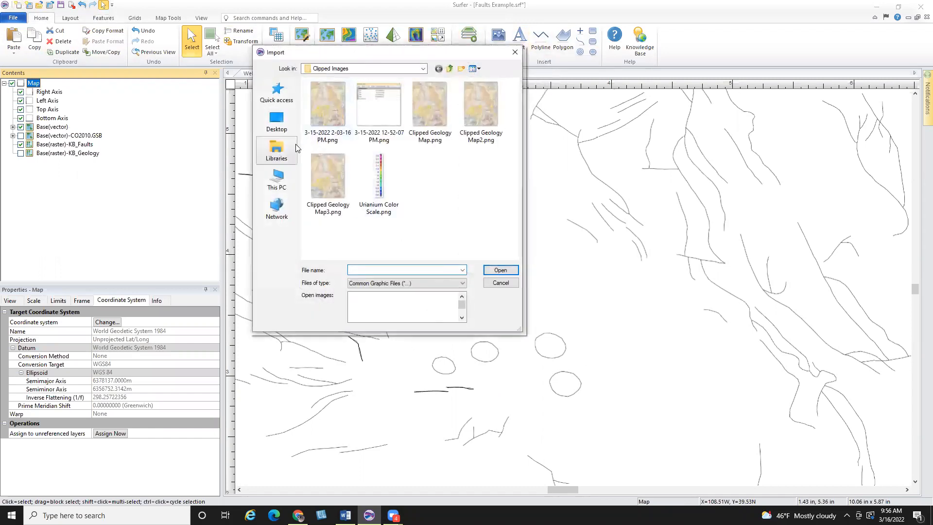
left_click(450, 68)
double_click(320, 114)
left_click(362, 95)
left_click(501, 270)
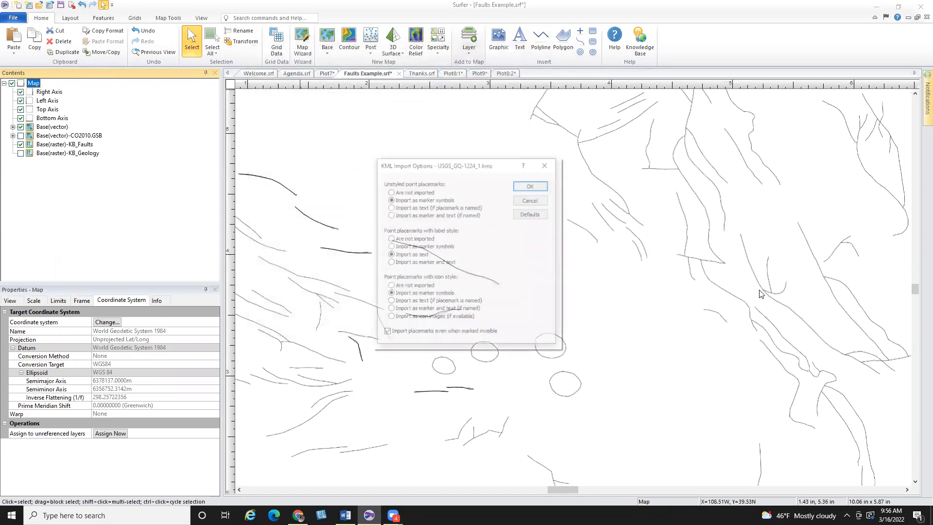
left_click(531, 185)
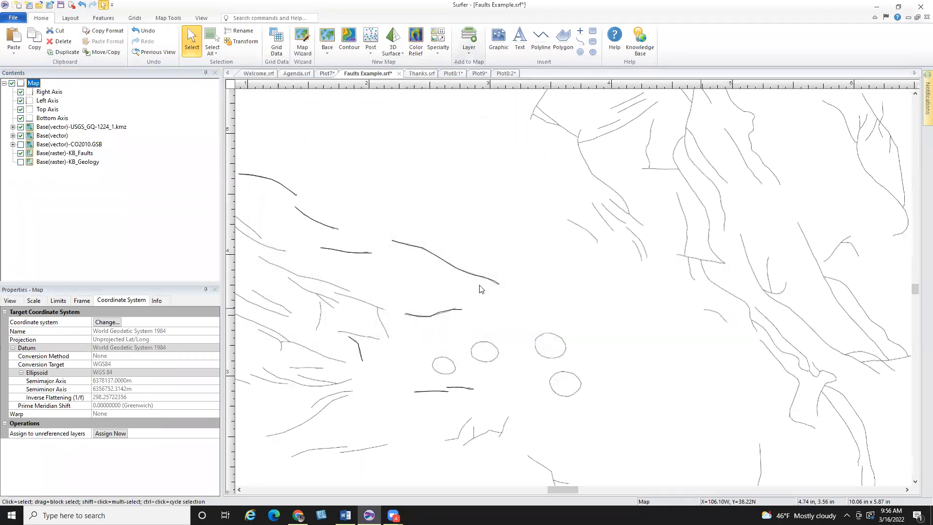
Briefly hide and reshow the base layer with the traced polylines, and hide the KB_Faults image layer.
scroll(597, 279, "down", 1)
scroll(597, 279, "down", 2)
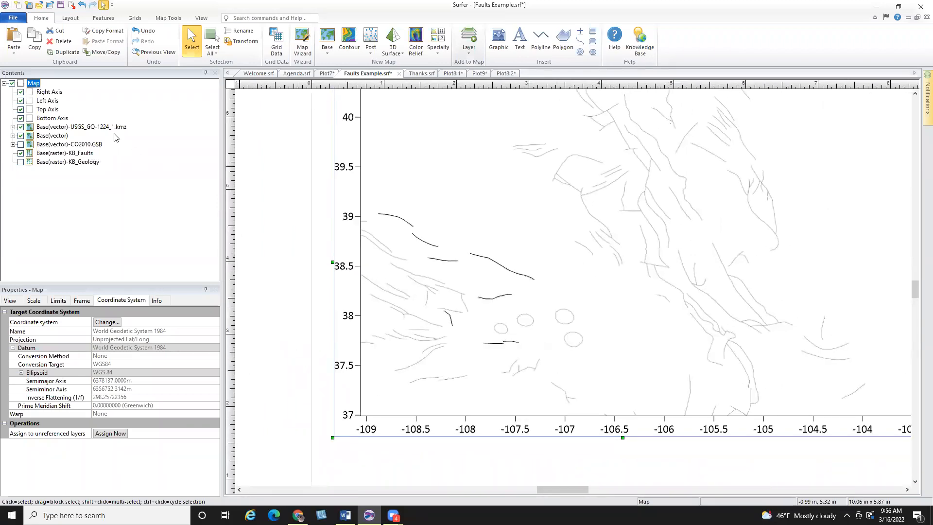
left_click(21, 135)
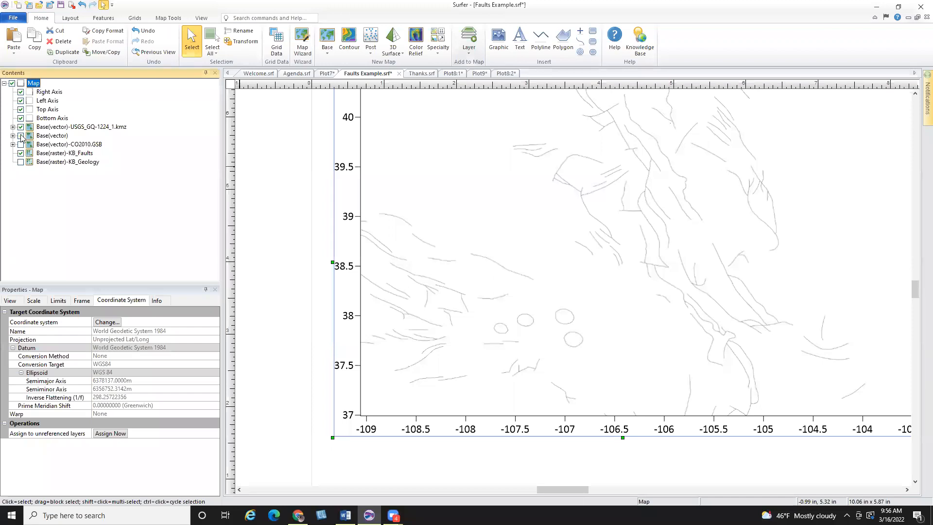
left_click(20, 153)
left_click(21, 136)
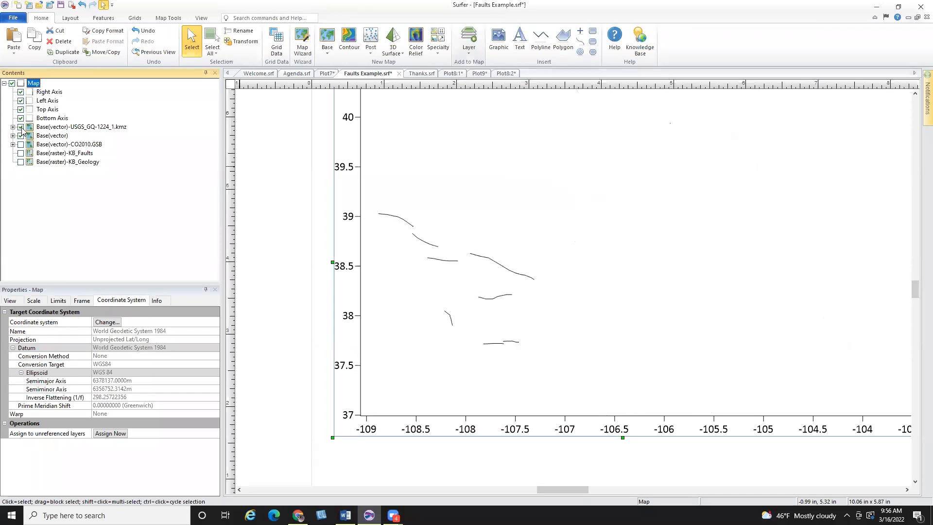
Check the contents of the USGS_GQ-1224_1.kmz base layer and delete that layer from the map.
left_click(62, 128)
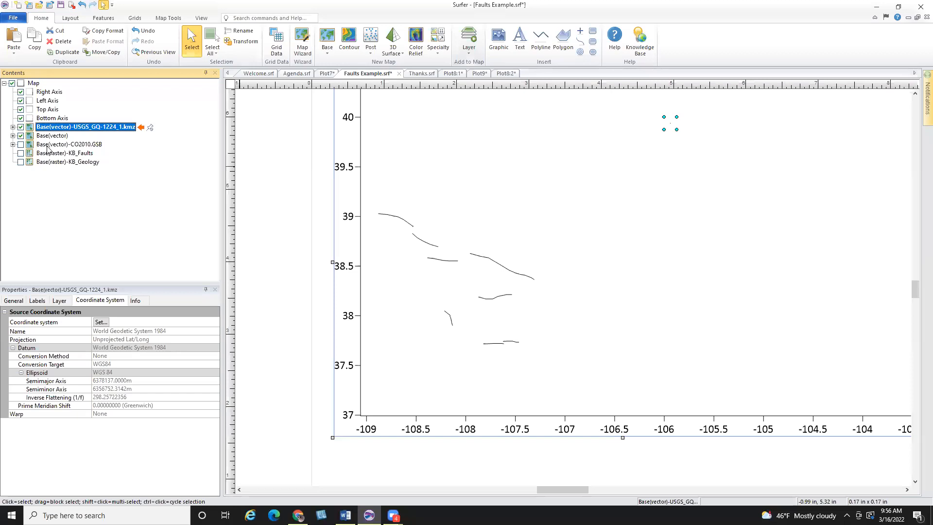
left_click(13, 127)
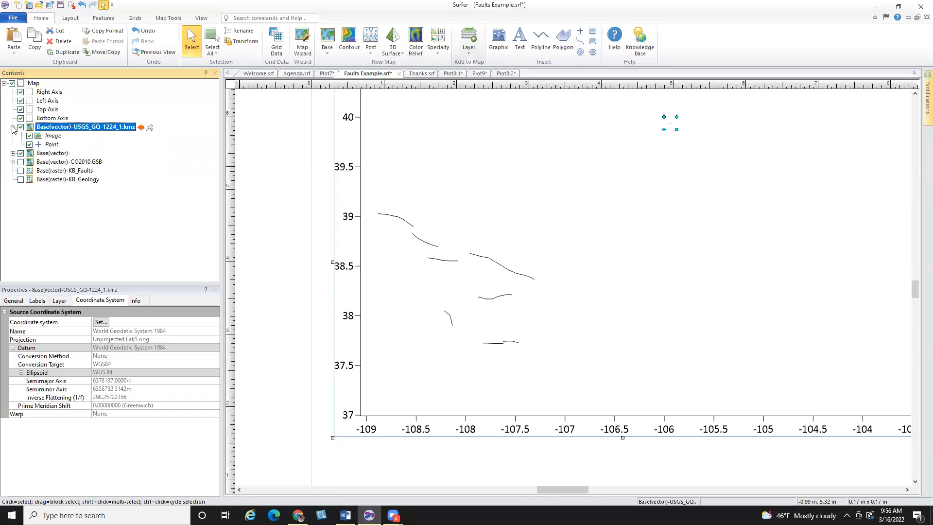
left_click(13, 127)
left_click(21, 128)
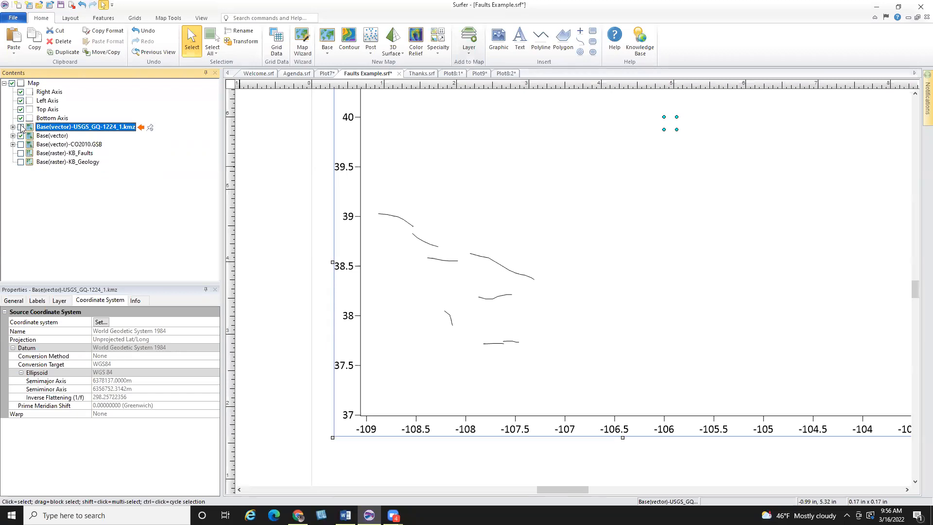
right_click(50, 130)
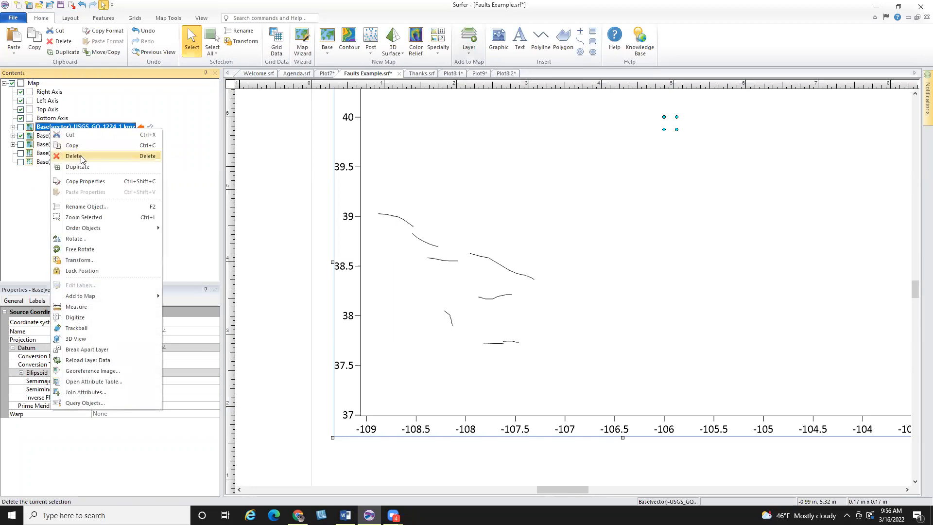
left_click(73, 156)
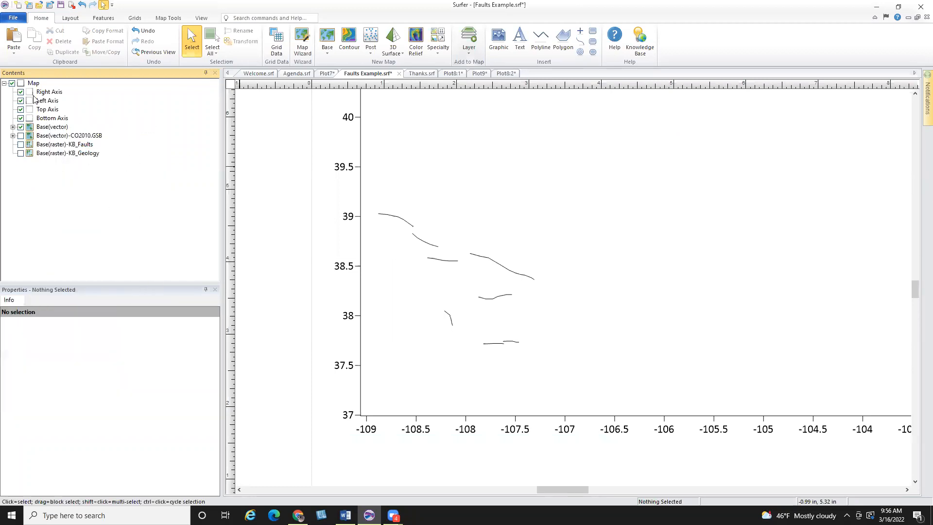
Add Colorado Faults.kml from the Faults folder to the map as a base layer with the default KML import options.
left_click(464, 52)
left_click(479, 66)
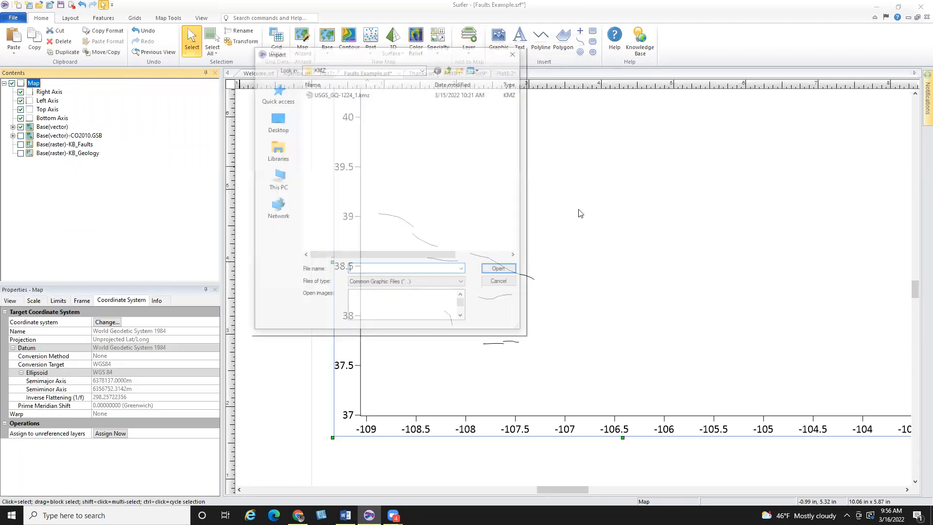
left_click(449, 68)
double_click(339, 103)
left_click(362, 94)
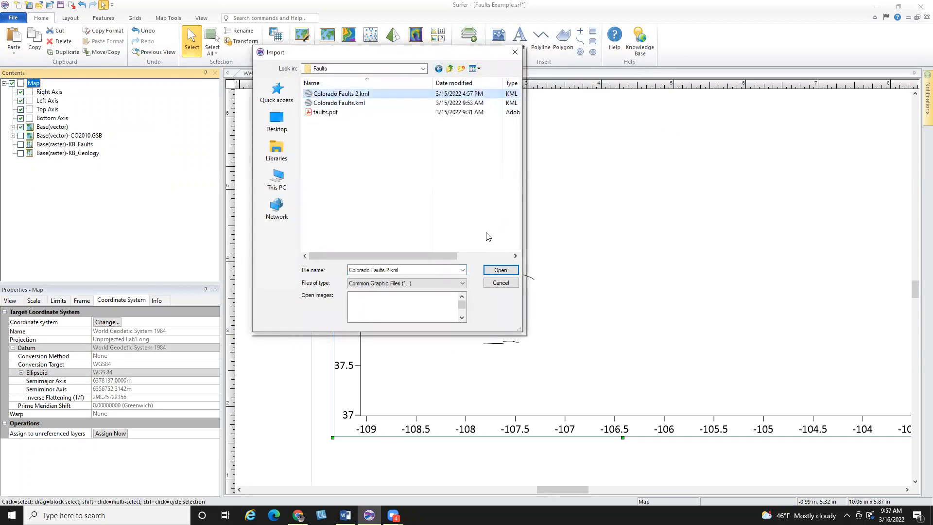
left_click(369, 103)
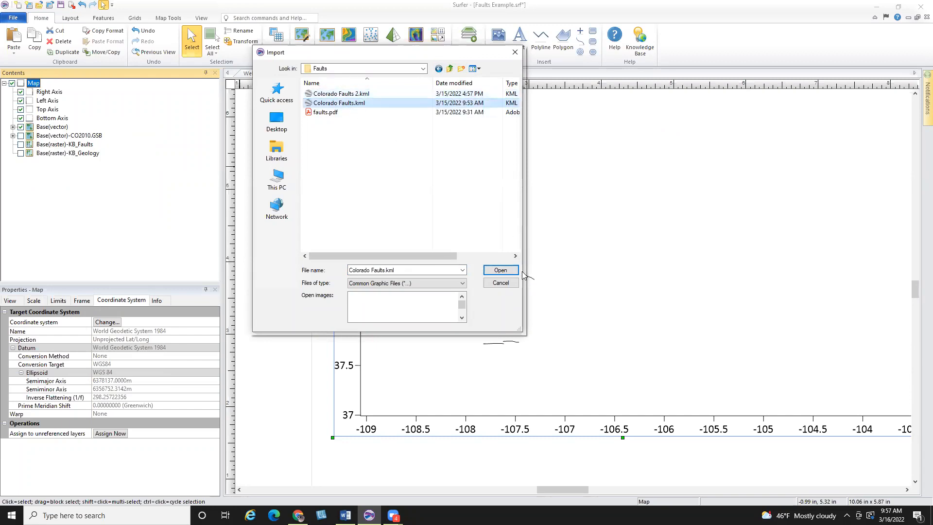
left_click(489, 271)
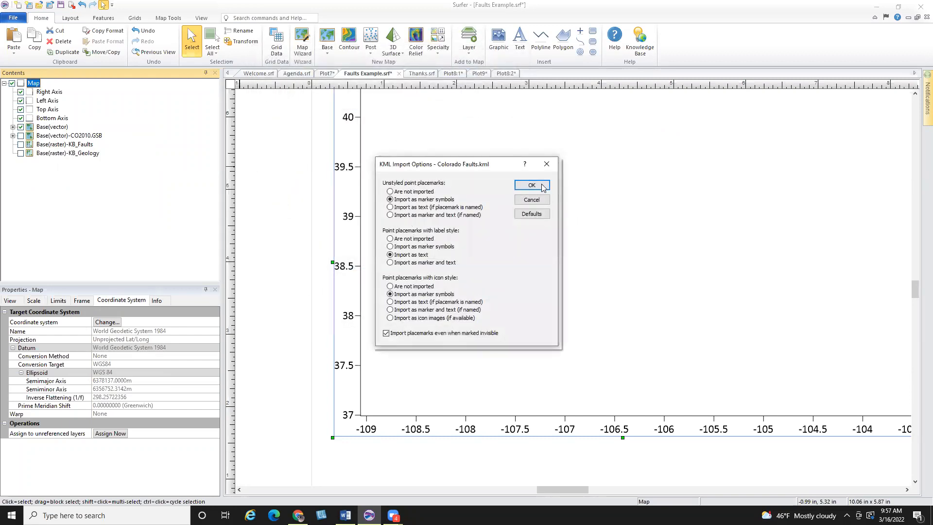
left_click(532, 185)
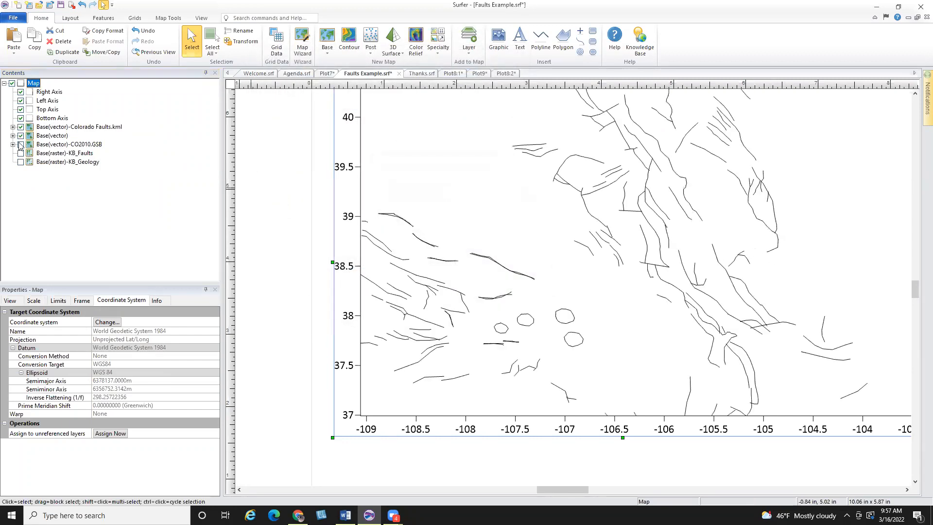
Show and hide the KB_Faults image to compare it with the imported Colorado Faults.kml lines.
left_click(21, 153)
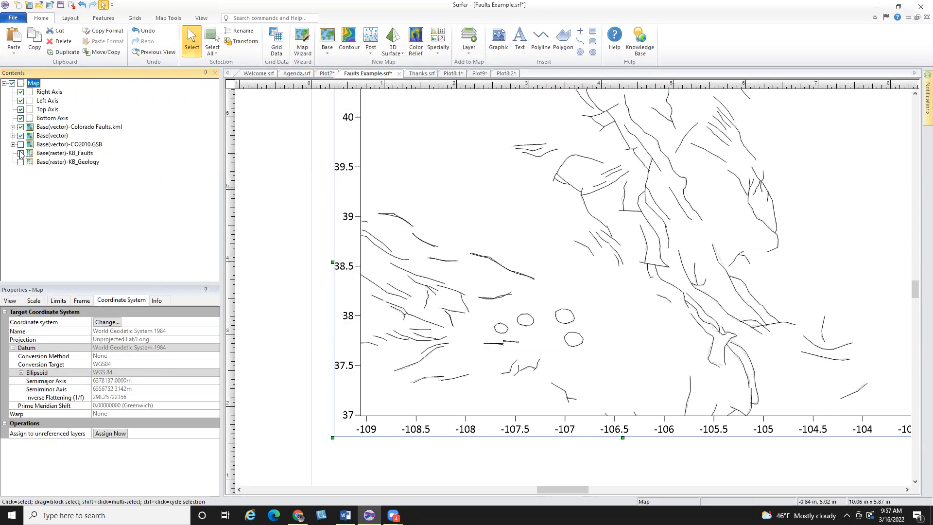
left_click(21, 154)
left_click(21, 153)
left_click(20, 153)
Show the KB_Geology layer beneath the fault lines and clear the map selection.
left_click(21, 162)
left_click_drag(653, 315, 553, 345)
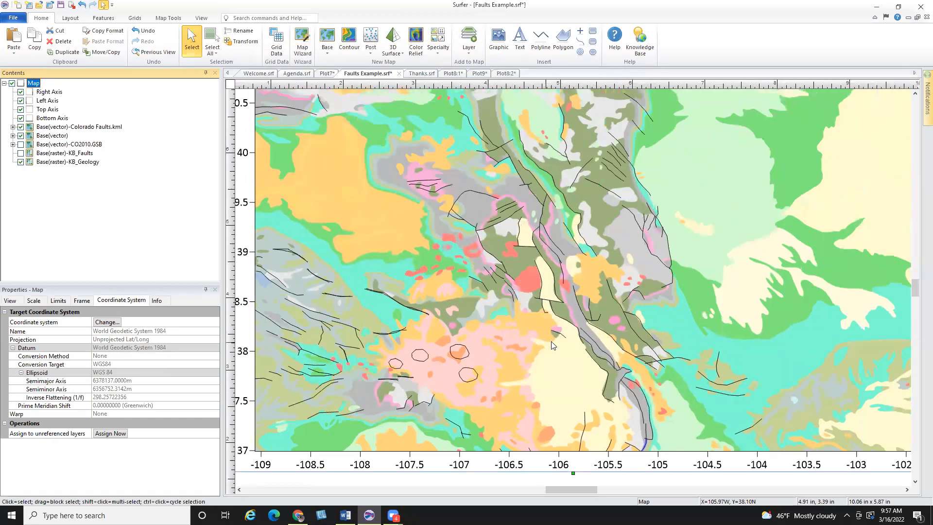
right_click(552, 342)
left_click(721, 35)
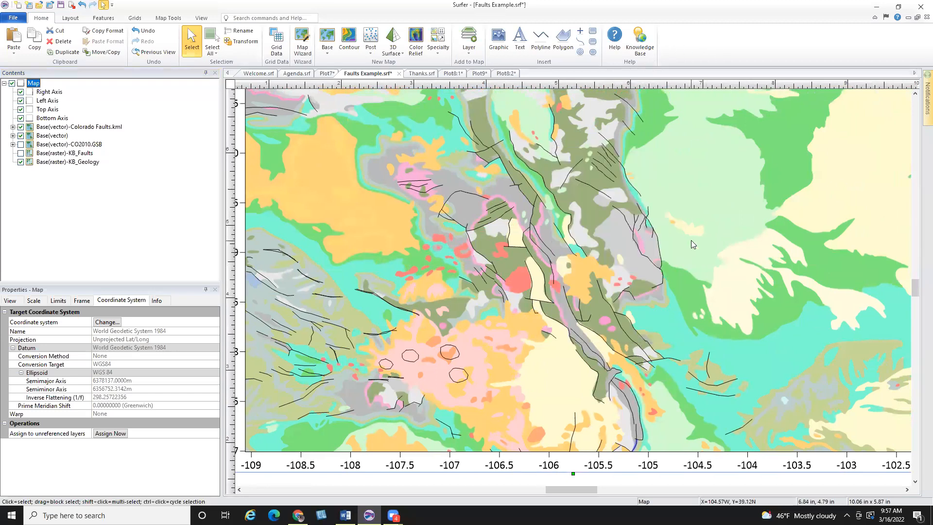
scroll(690, 243, "down", 3)
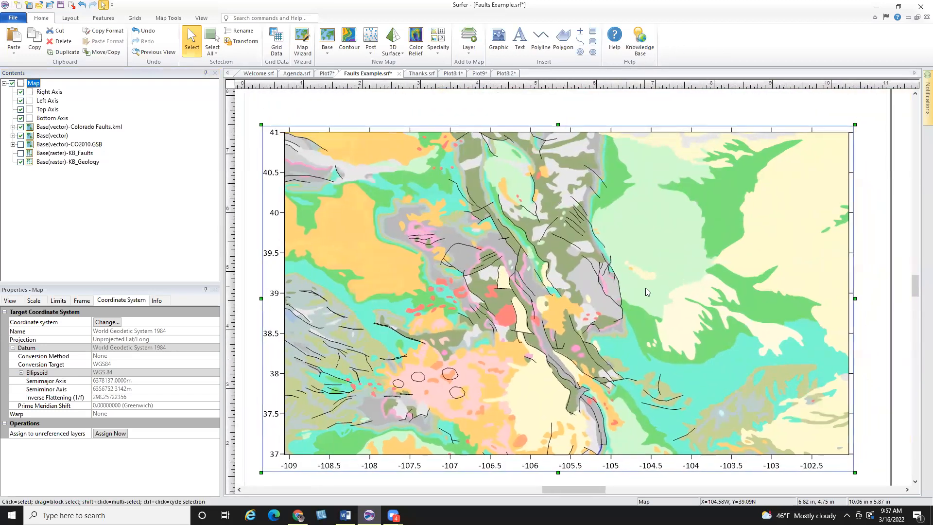
right_click(645, 290)
left_click(603, 113)
left_click(594, 112)
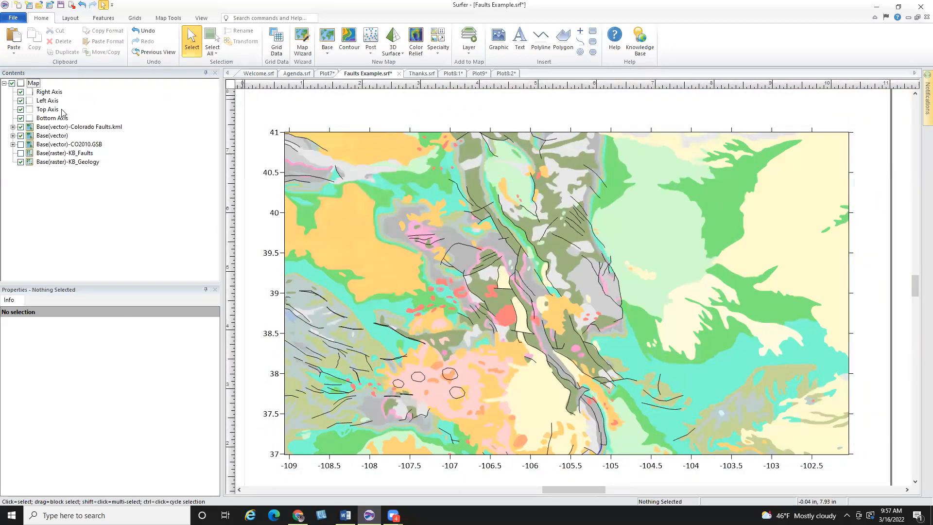
Hide all four map axes, the traced-polyline base layer and KB_Geology, keeping only the Colorado Faults.kml layer shown.
left_click(20, 92)
left_click(20, 101)
left_click(21, 118)
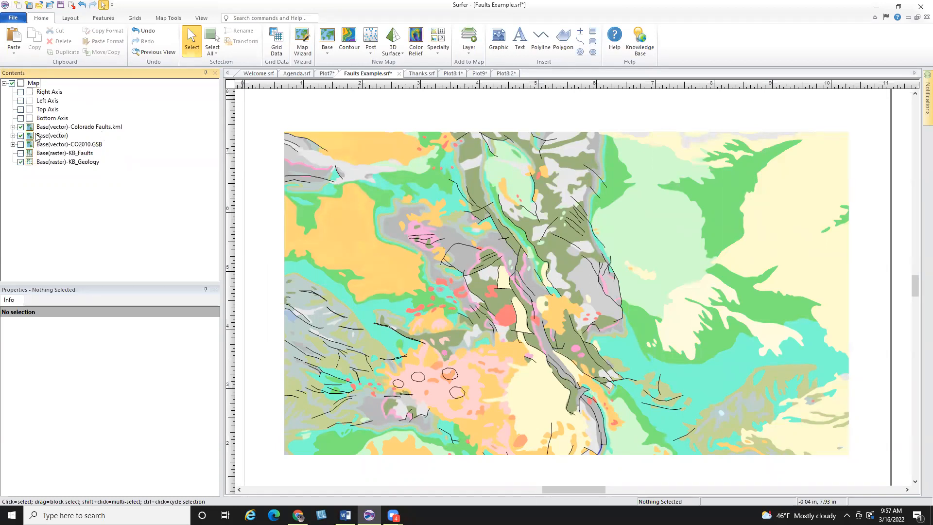
left_click(21, 136)
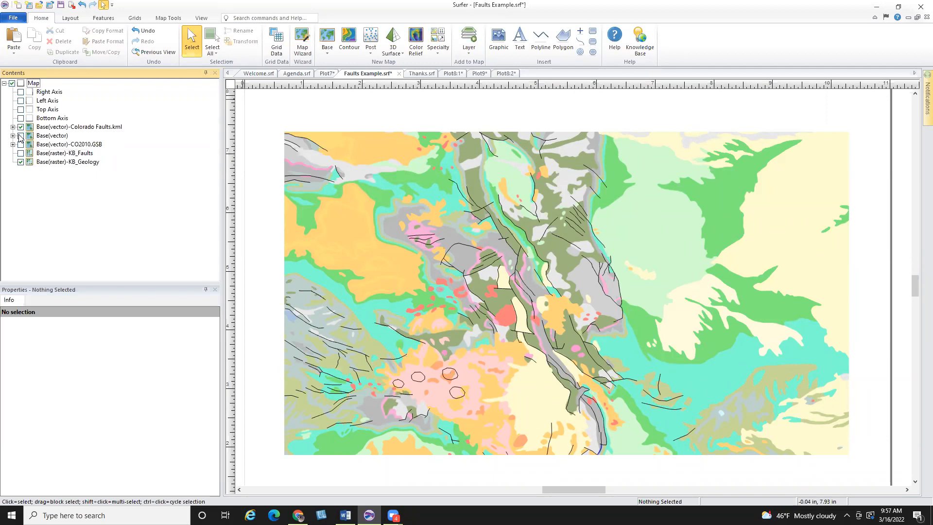
left_click(21, 162)
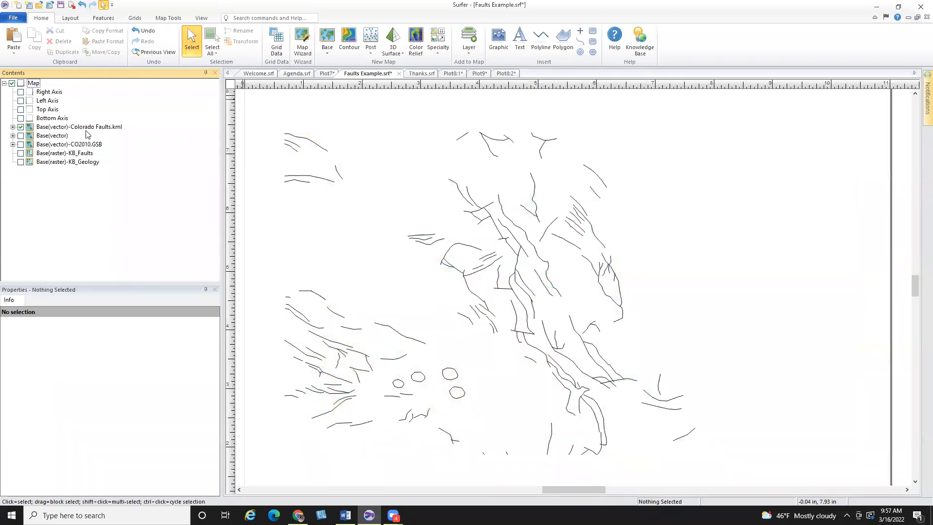
Try to export the map to the Faults folder in Google Earth KML format as Colorado Faults 3.
left_click(20, 22)
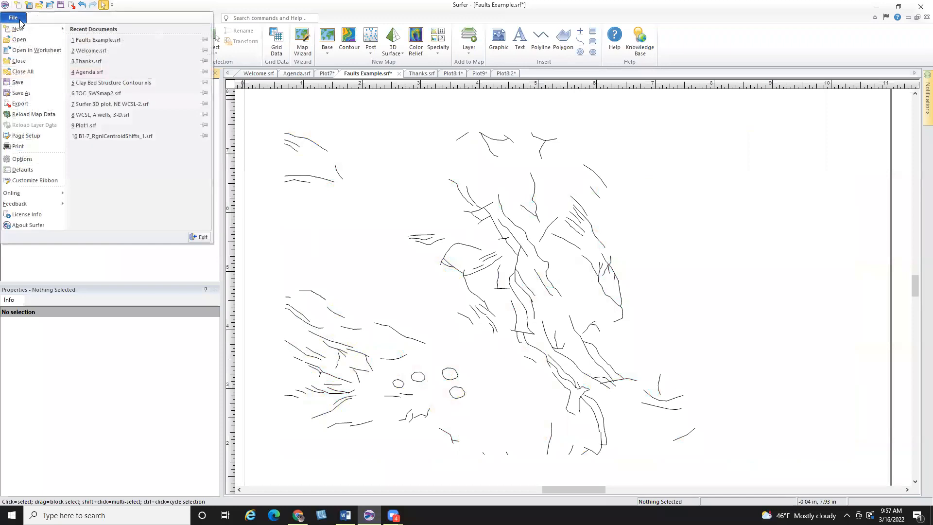
left_click(20, 103)
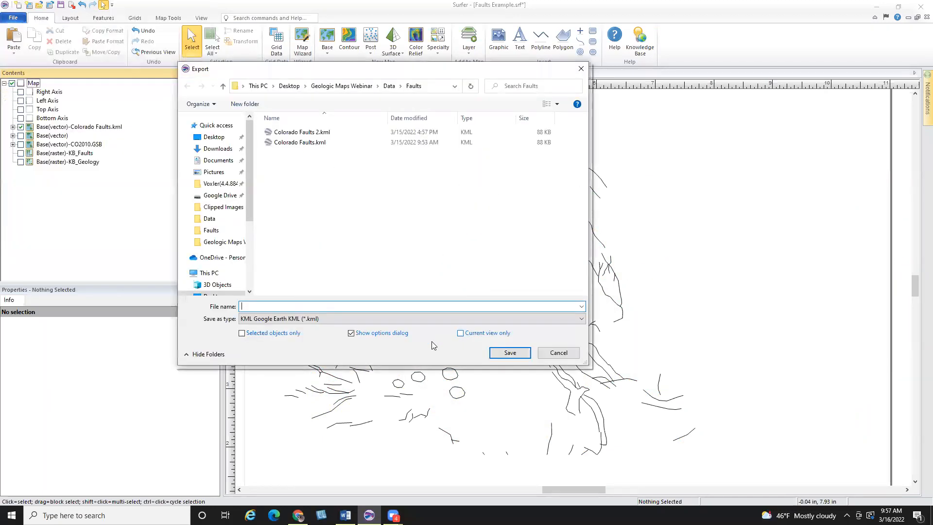
left_click(316, 133)
left_click(290, 307)
left_click(286, 307)
key("BackSpace")
type("3")
left_click(509, 353)
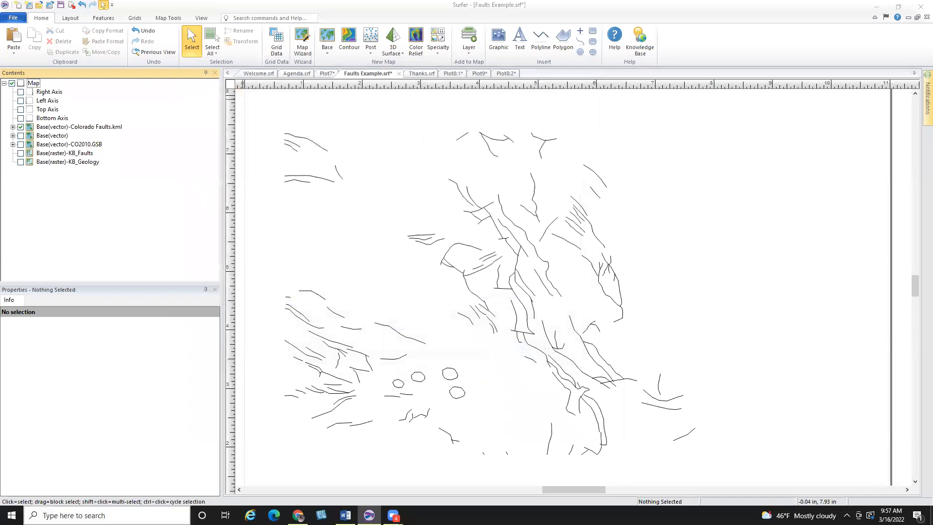
Launch Google Earth Pro and open Colorado Faults 2.kml from the Faults folder.
left_click(73, 515)
type("g")
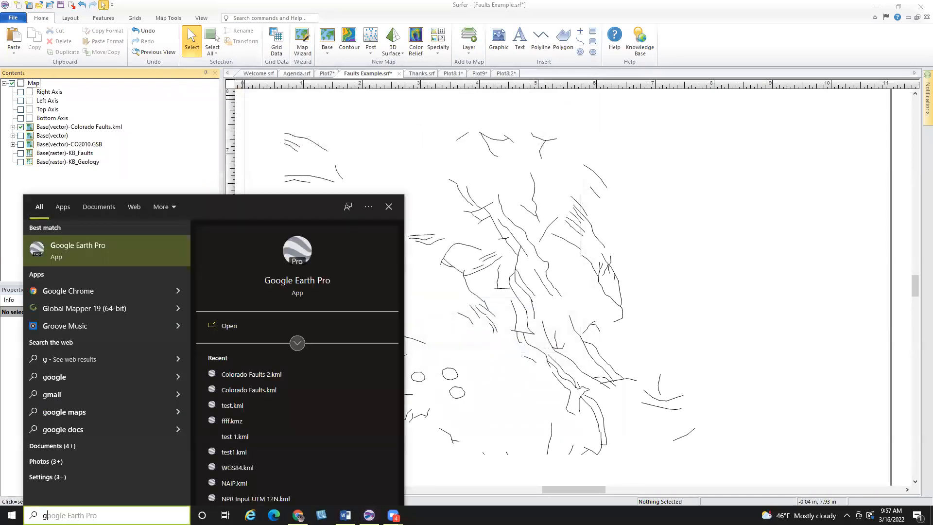
key("Return")
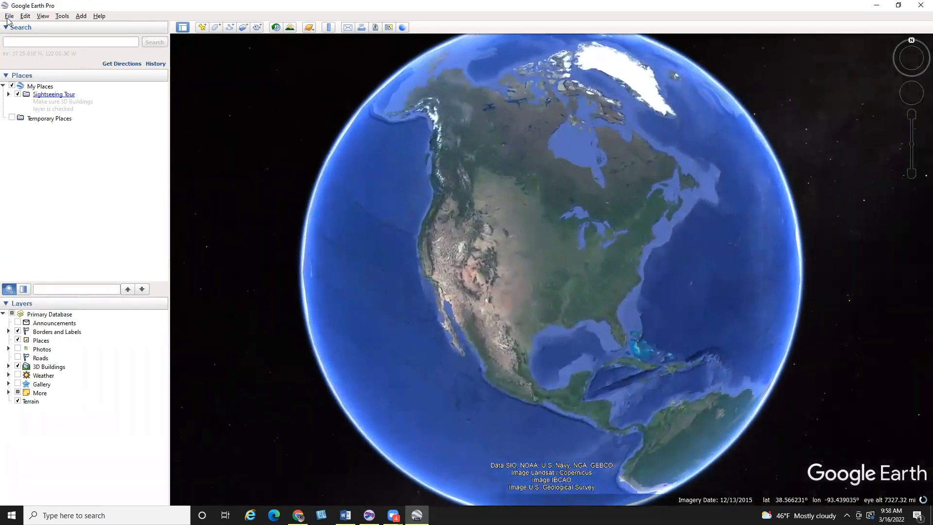
left_click(9, 16)
left_click(25, 27)
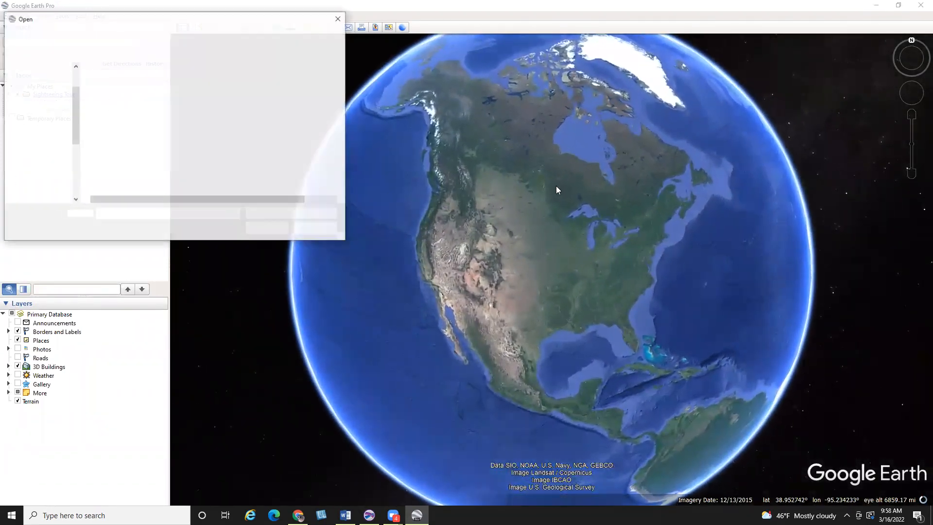
left_click(141, 82)
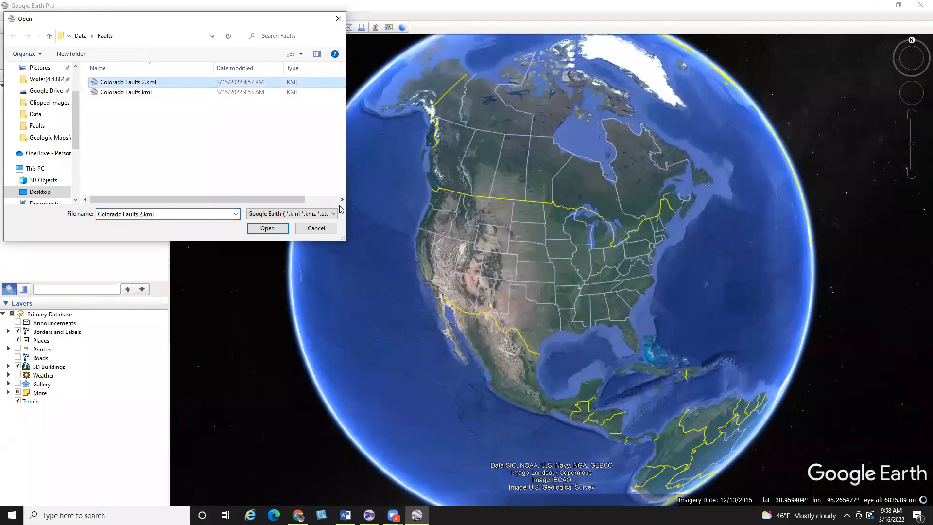
left_click(268, 228)
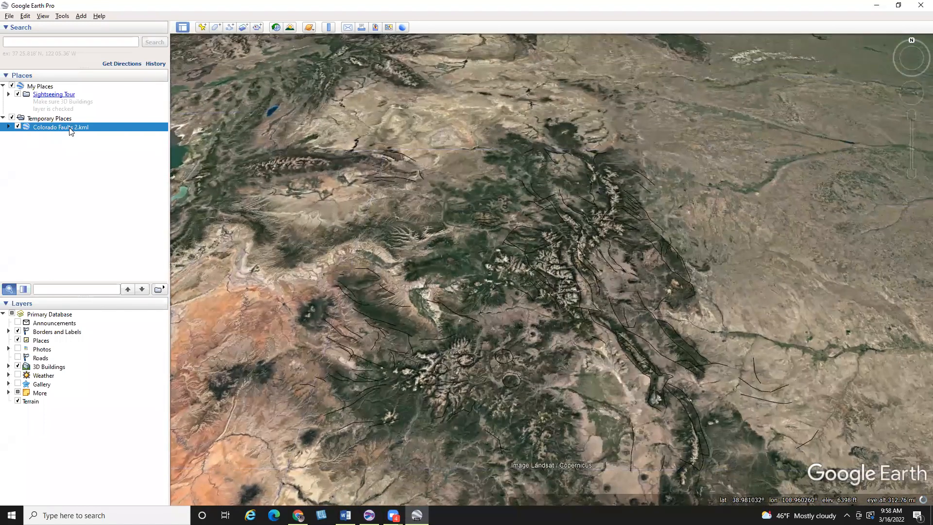
Make all lines in the Colorado Faults 2.kml folder share one style and accept the default line settings.
right_click(71, 129)
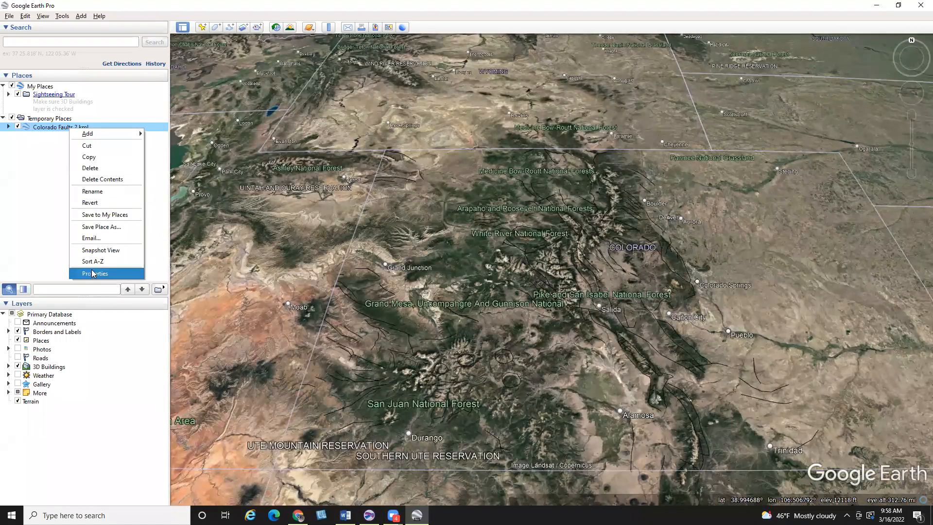
left_click(114, 272)
left_click(340, 146)
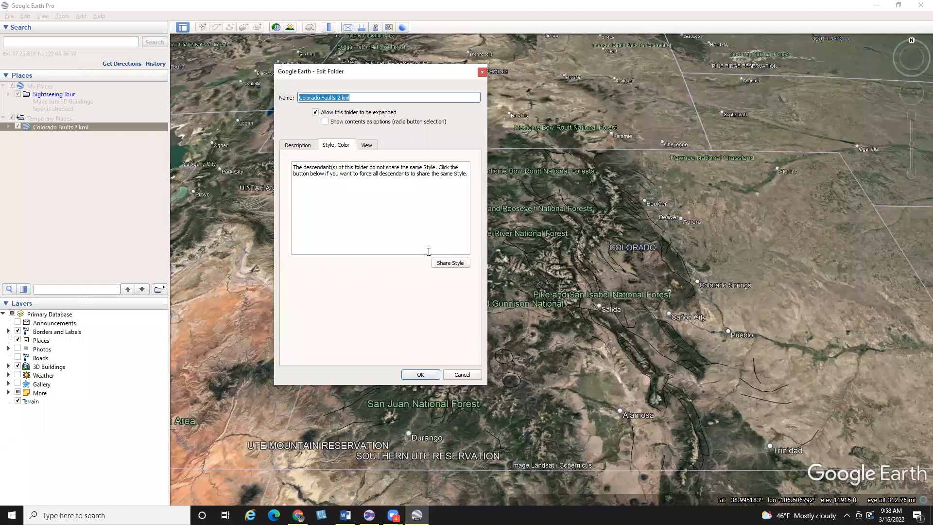
left_click(450, 263)
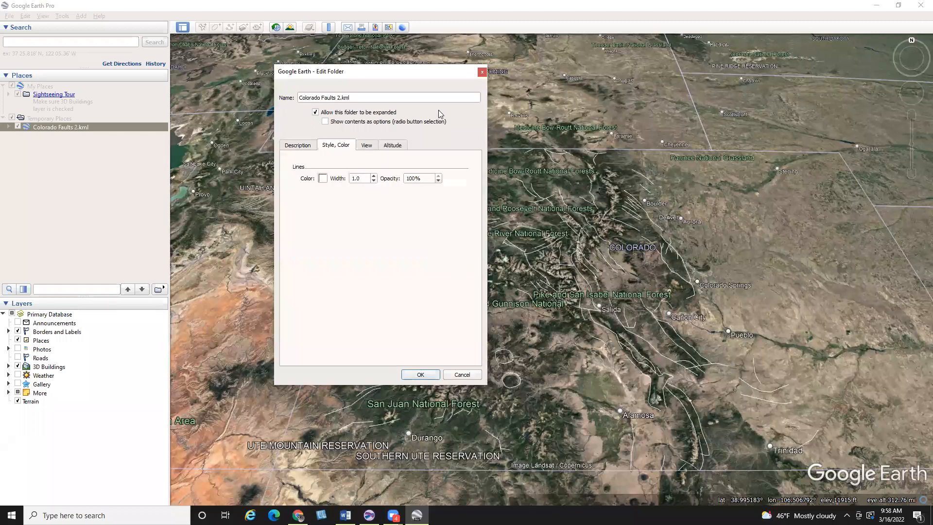
left_click(420, 374)
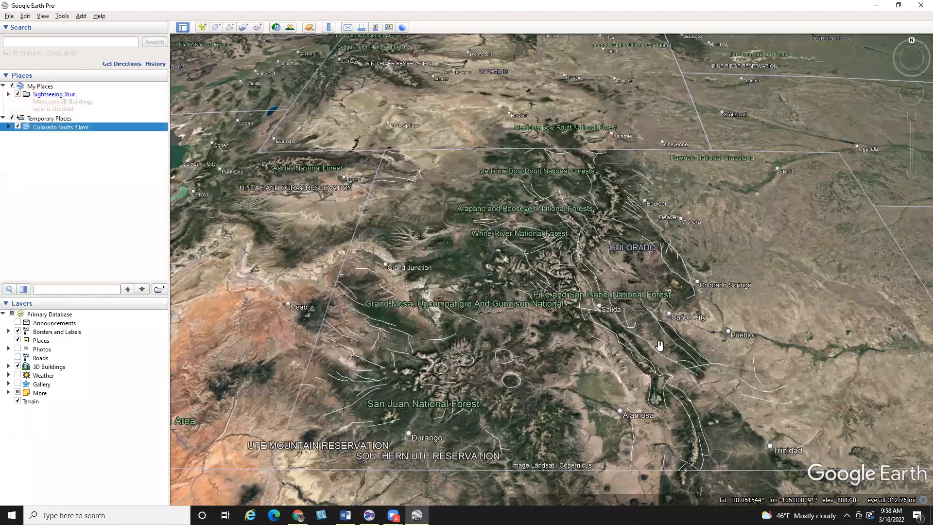
Examine the imported fault lines across Colorado in Google Earth Pro, both close up and statewide.
left_click_drag(586, 356, 564, 359)
scroll(565, 358, "down", 3)
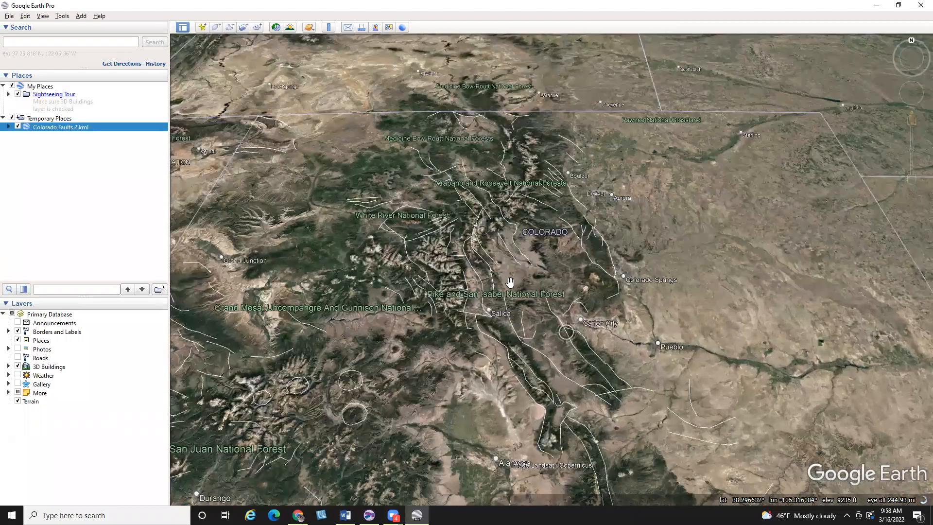
scroll(530, 270, "up", 3)
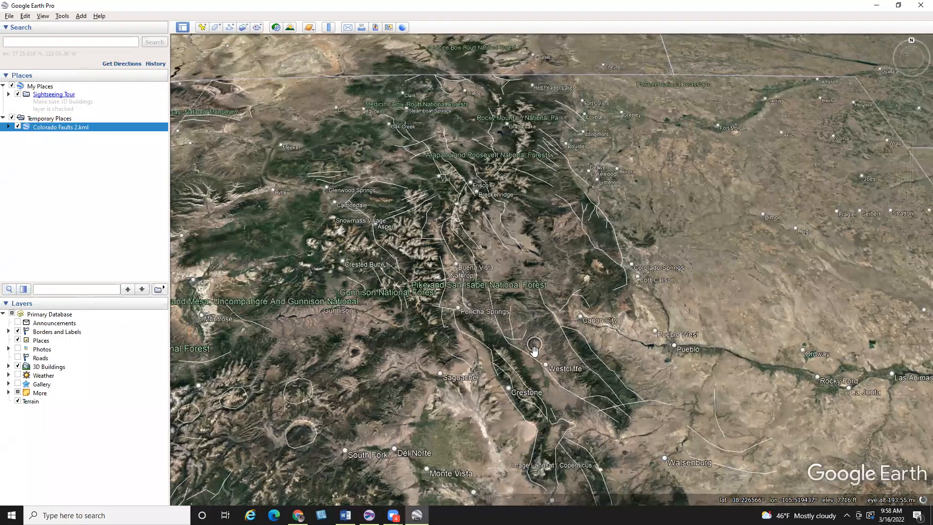
scroll(530, 270, "up", 3)
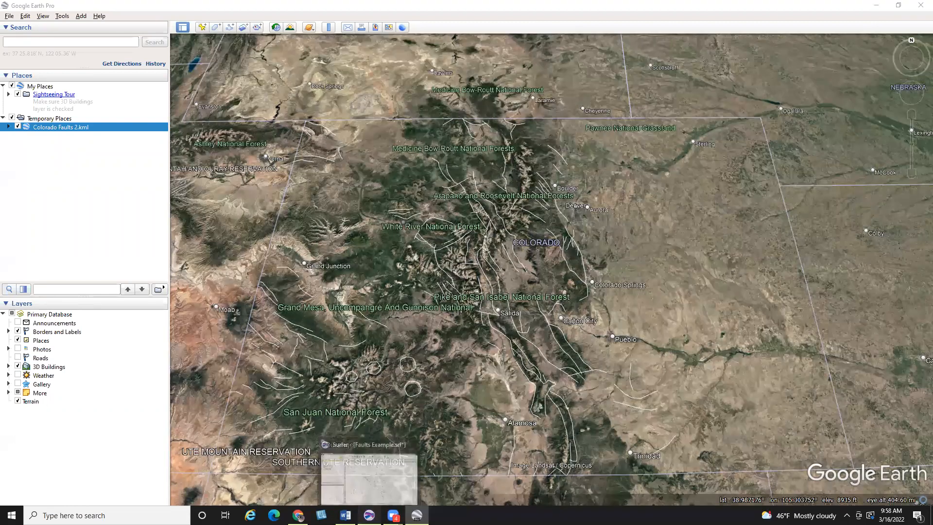
Switch to Surfer, accept the Colorado Faults 3.kml export with KB_Geology scaling, and show the unnamed vector base, CO2010.GSB, KB_Faults and KB_Geology layers.
left_click(369, 515)
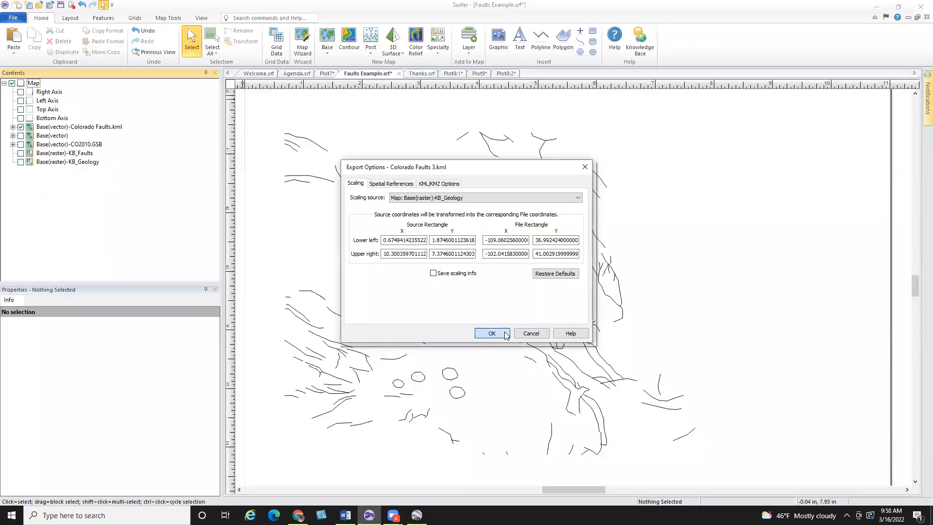
left_click(492, 333)
left_click(20, 135)
left_click(20, 145)
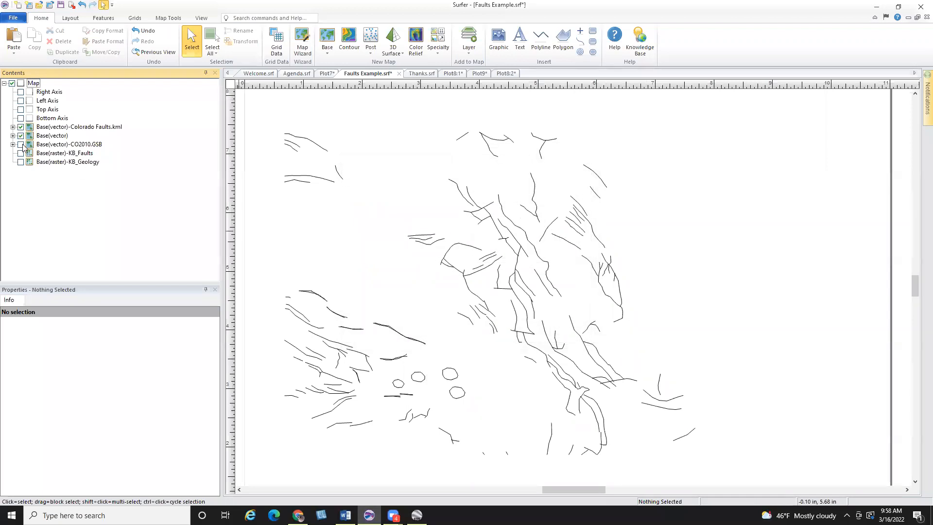
left_click(21, 153)
left_click(20, 162)
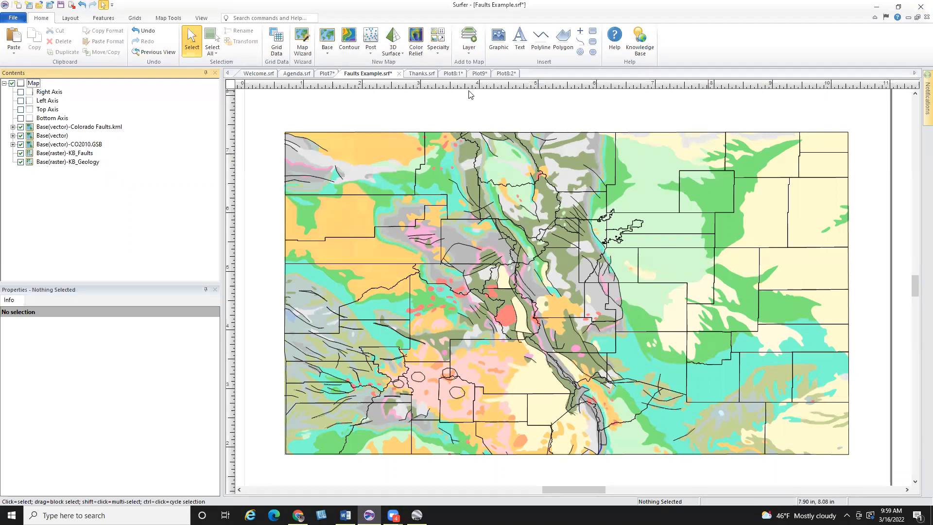
Look through the Plot8:2 3D view, Plot9 and the Plot8:1 geology map, and check the MapView page in Chrome.
left_click(509, 74)
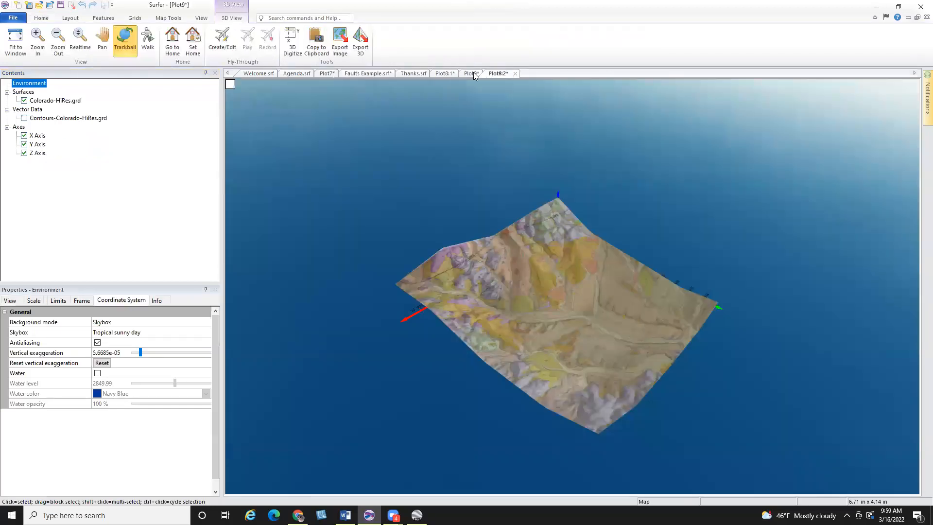
left_click(466, 73)
left_click(445, 73)
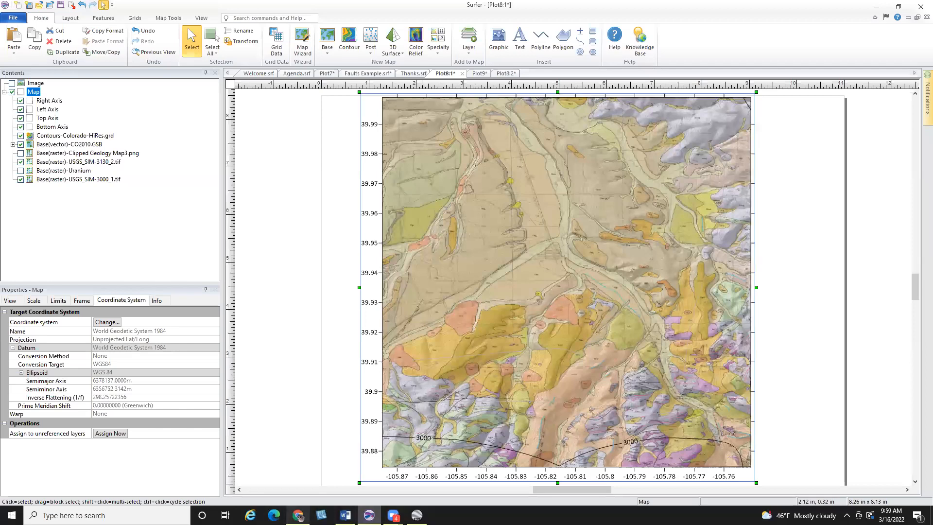
left_click(298, 515)
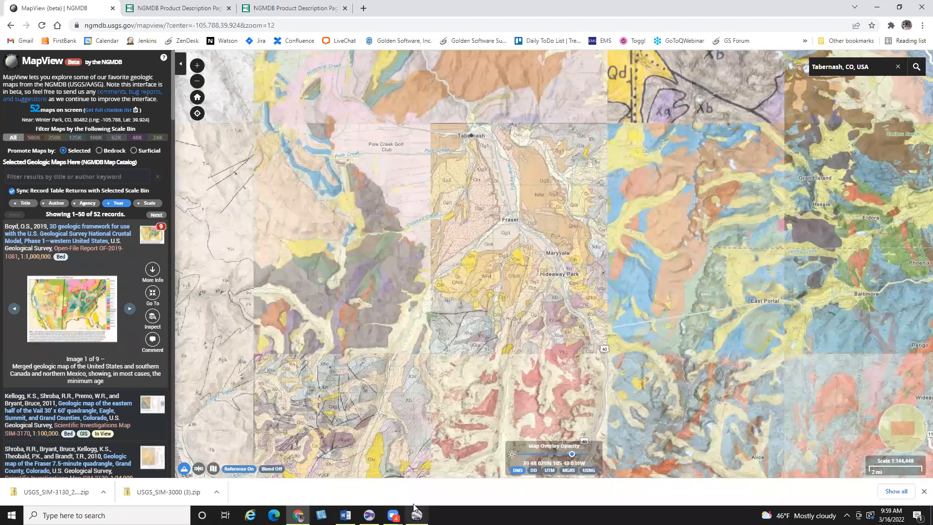
left_click(369, 515)
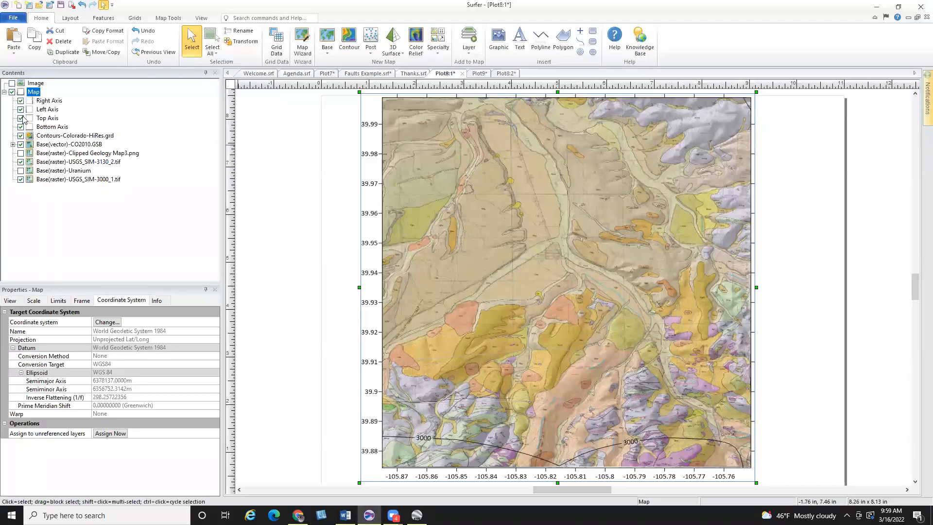
Check the Plot8:1 map's spatial limits, compare it with Clipped Geology Map3.png, and leave that layer and USGS_SIM-3130_2.tif hidden.
left_click(57, 300)
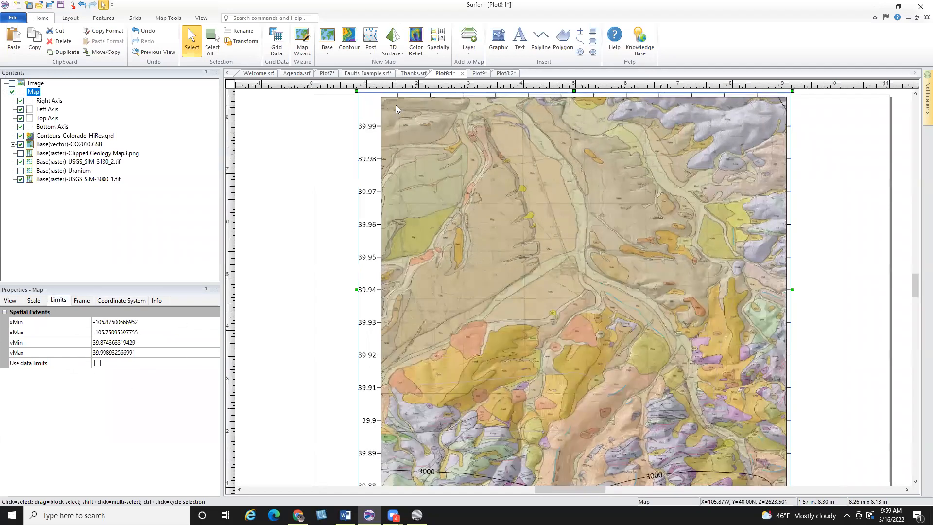
scroll(396, 105, "up", 4)
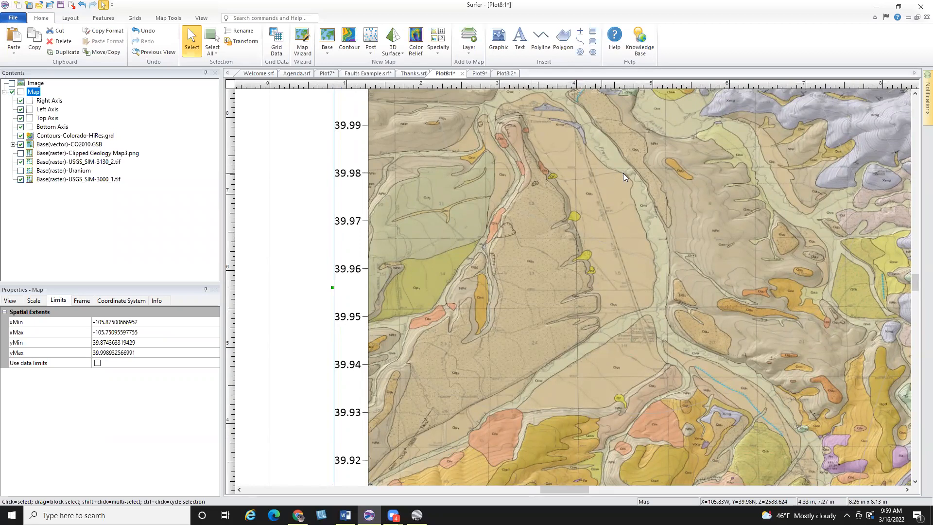
left_click(20, 153)
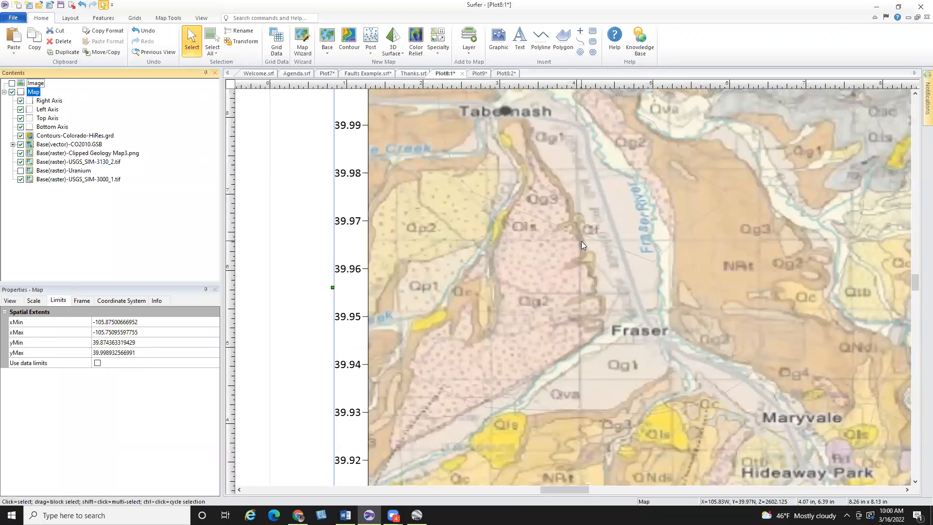
left_click(20, 162)
left_click(20, 154)
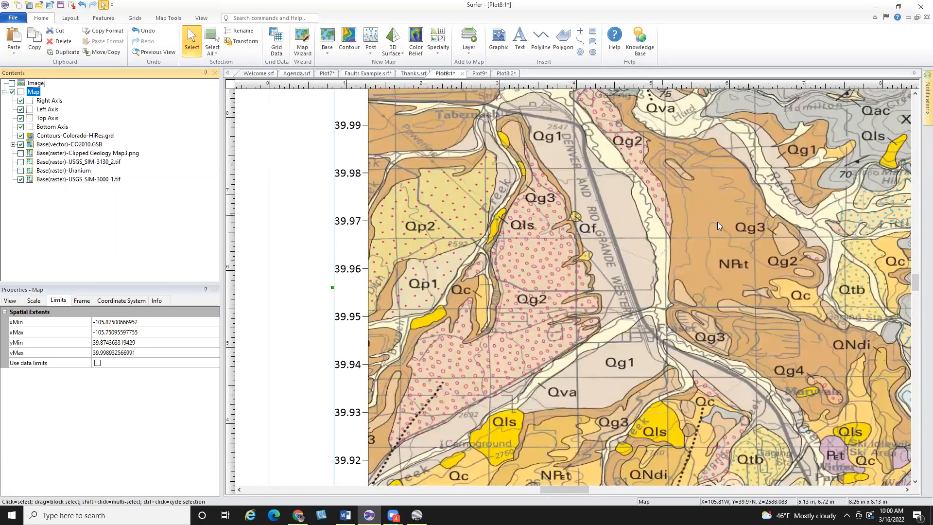
Deselect the map to view the whole USGS_SIM-3000_1.tif geology, and bring up the Thanks.srf plot.
scroll(717, 221, "down", 2)
left_click_drag(655, 217, 577, 196)
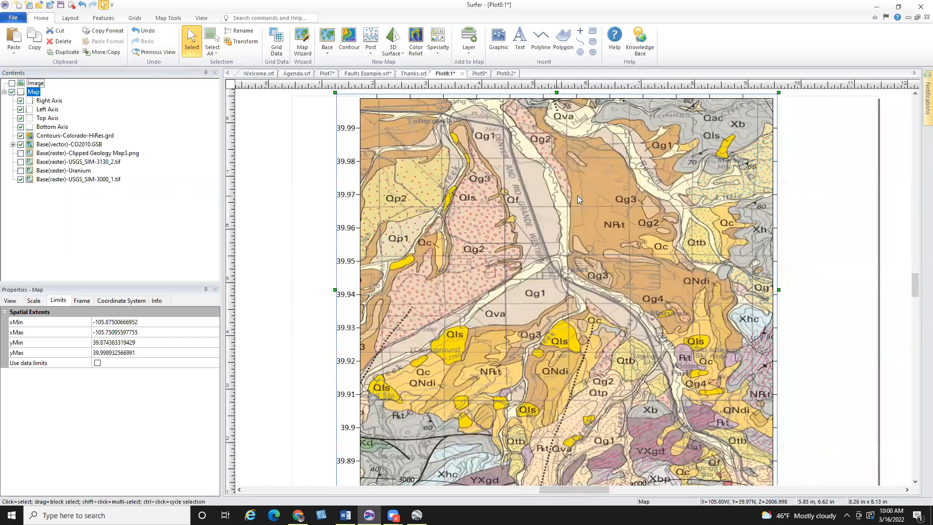
right_click(577, 196)
left_click(808, 207)
scroll(808, 208, "down", 1)
scroll(809, 211, "up", 1)
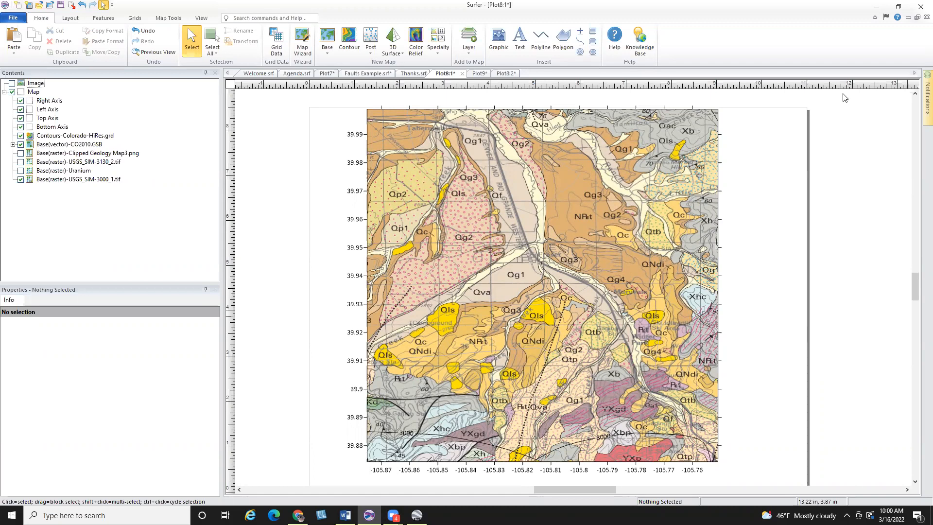
left_click(420, 74)
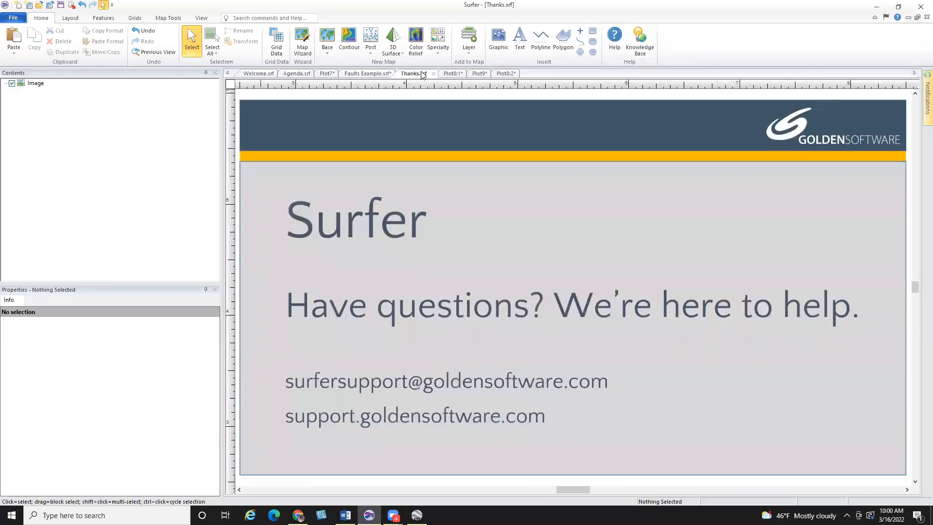